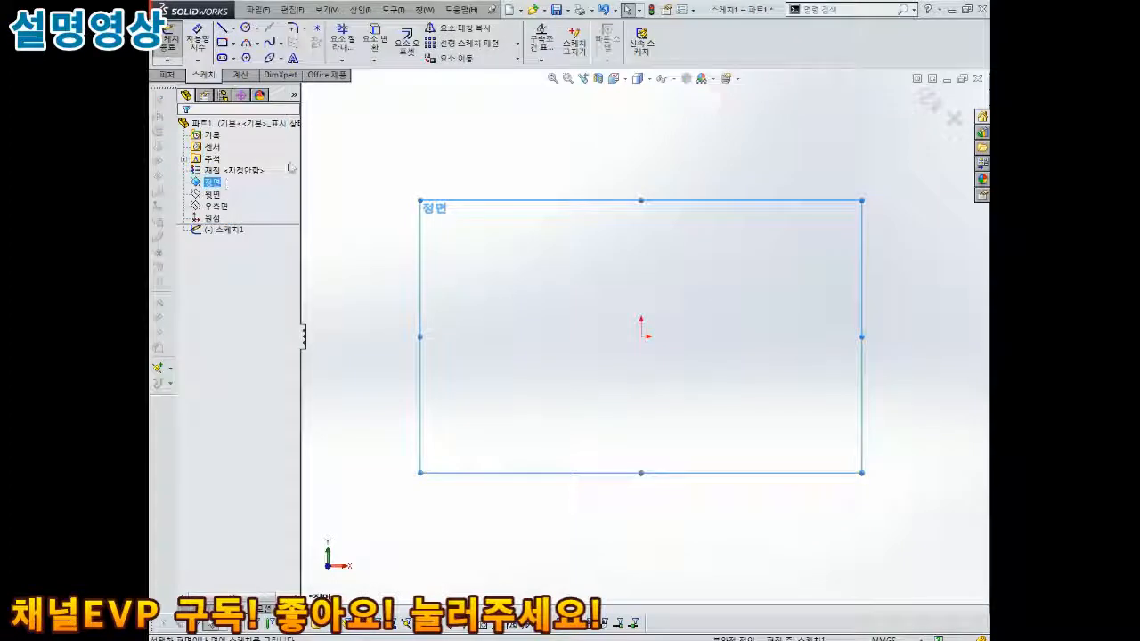
Sketch a closed L-shaped profile with lines, starting and ending at the origin, with a right edge about 21 mm high.
key("l")
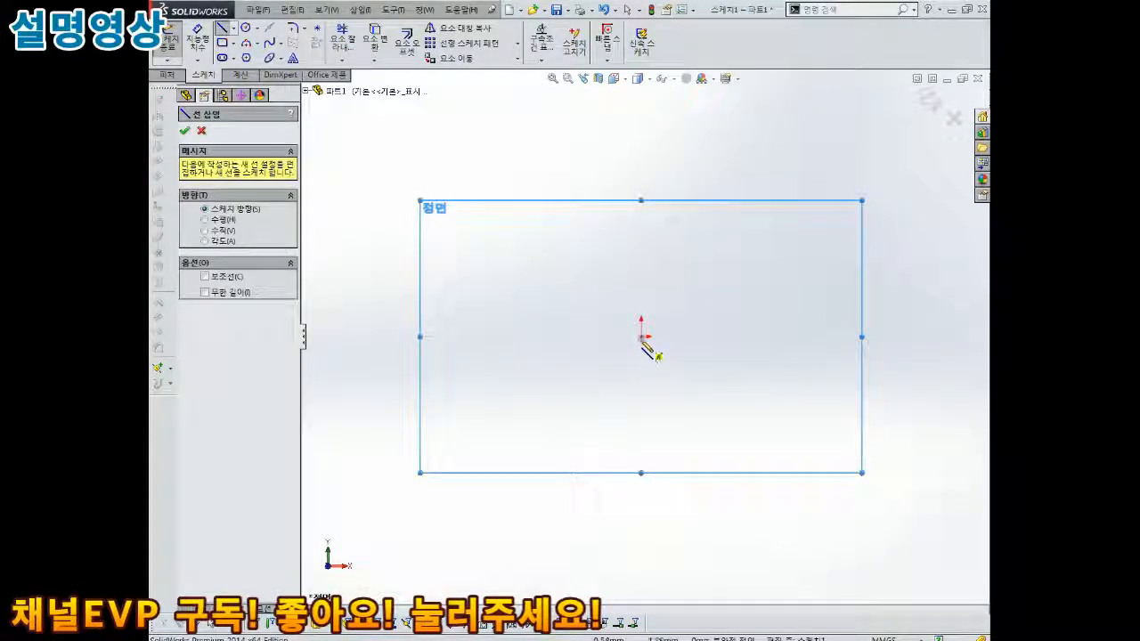
left_click(641, 335)
left_click(473, 335)
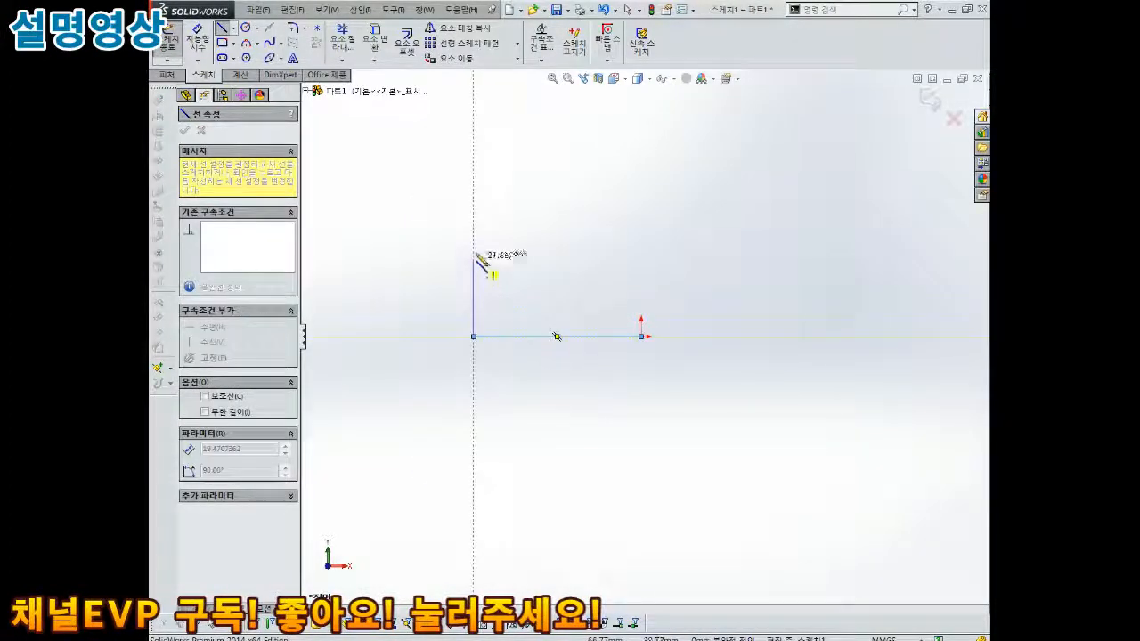
left_click(473, 231)
left_click(515, 231)
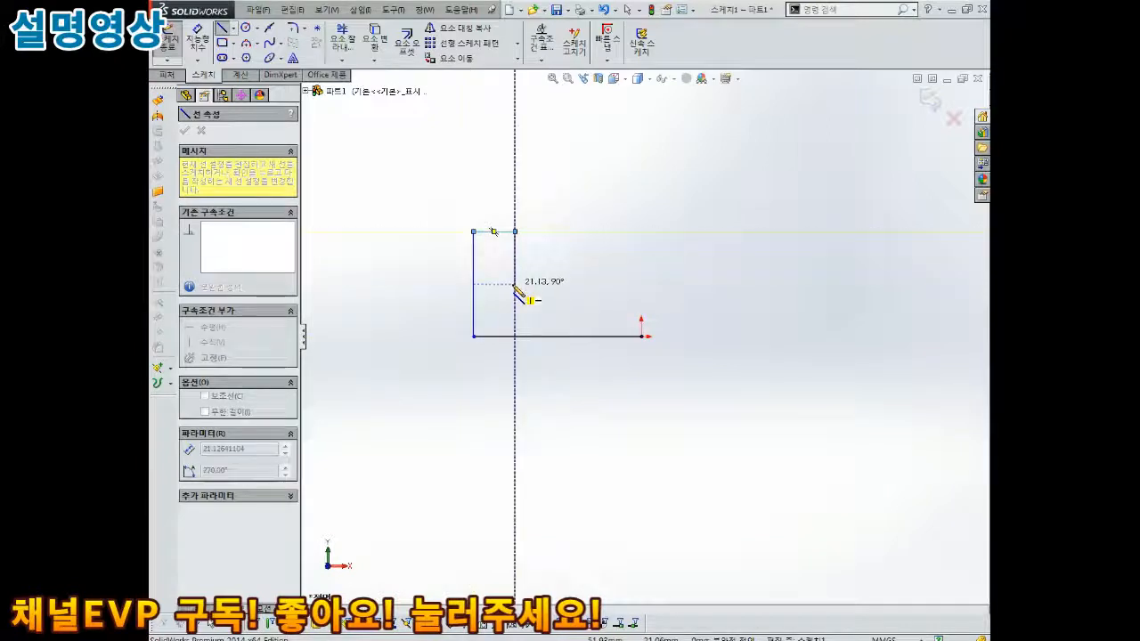
left_click(515, 284)
left_click(641, 284)
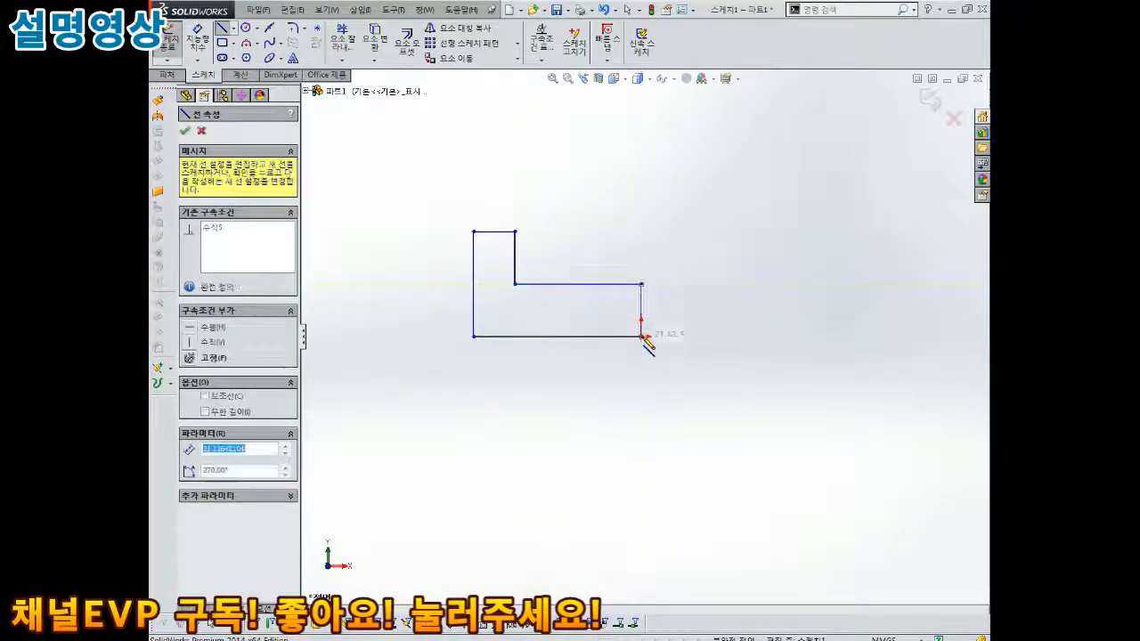
left_click(641, 336)
key("Escape")
Dimension the profile's short right edge to 2.5 mm and its tall left edge to 4.5 mm.
right_click_drag(679, 331, 632, 316)
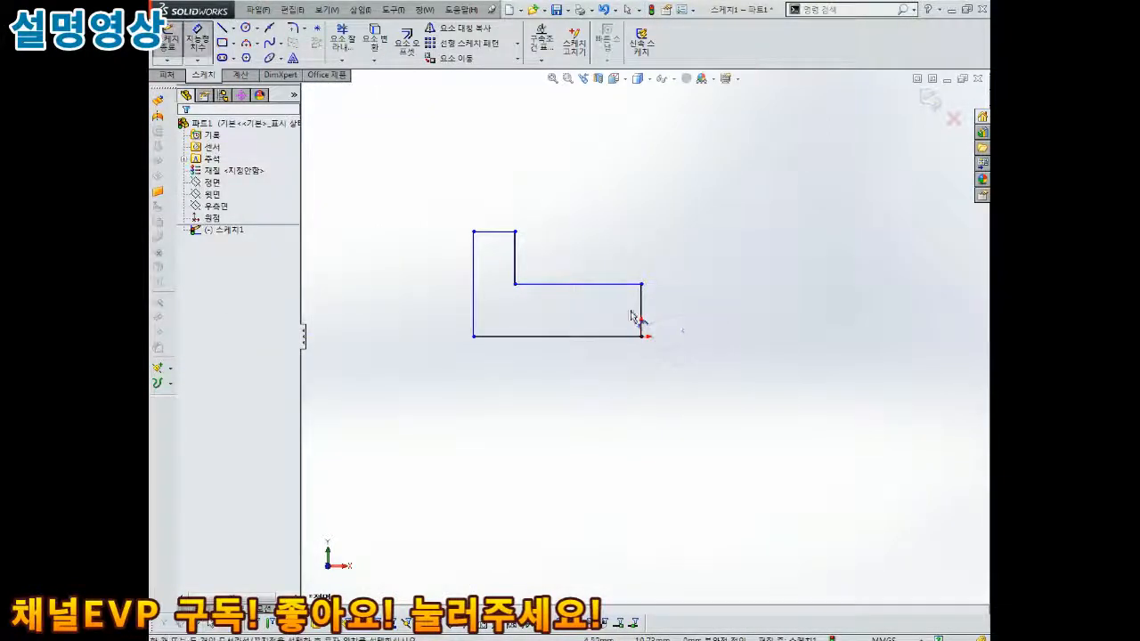
left_click(641, 309)
left_click(669, 308)
type("2.5")
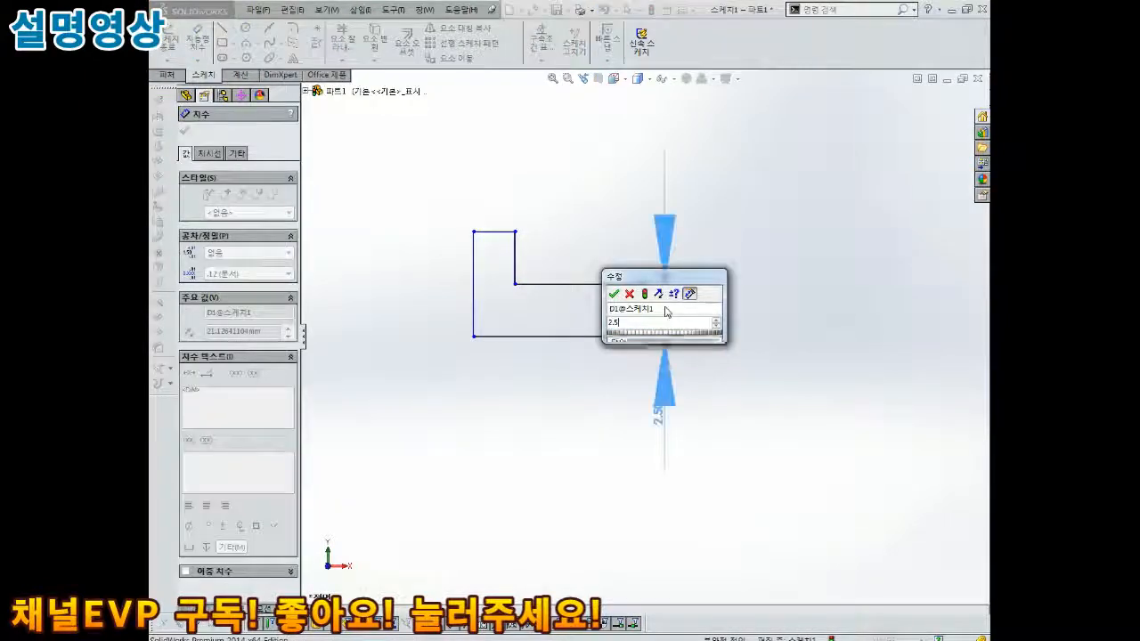
key("Return")
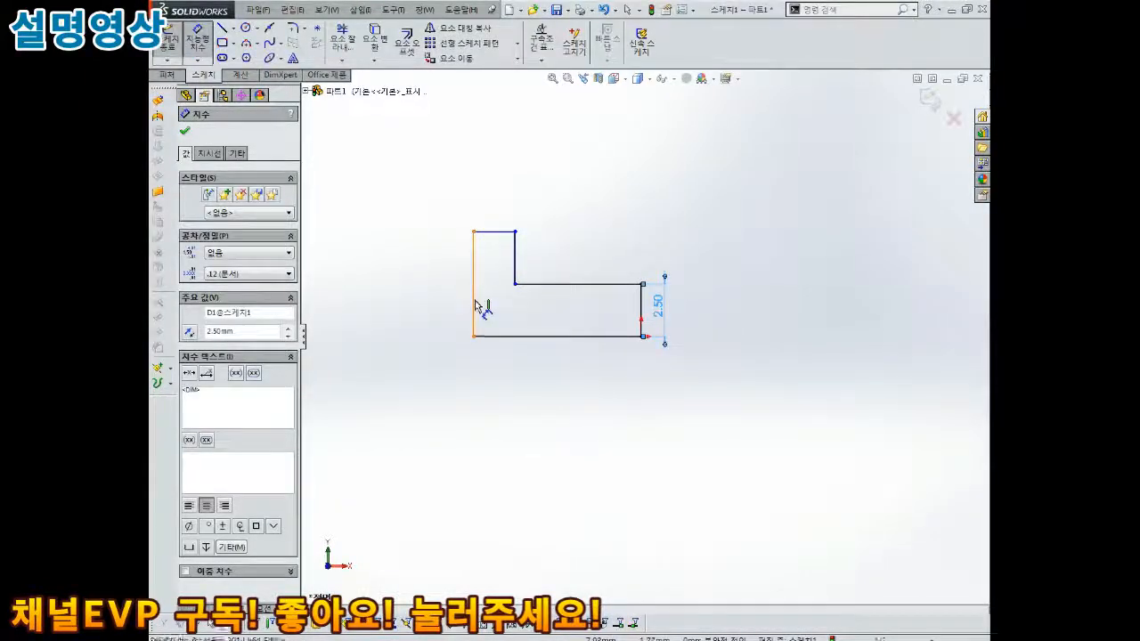
left_click(474, 307)
left_click(408, 306)
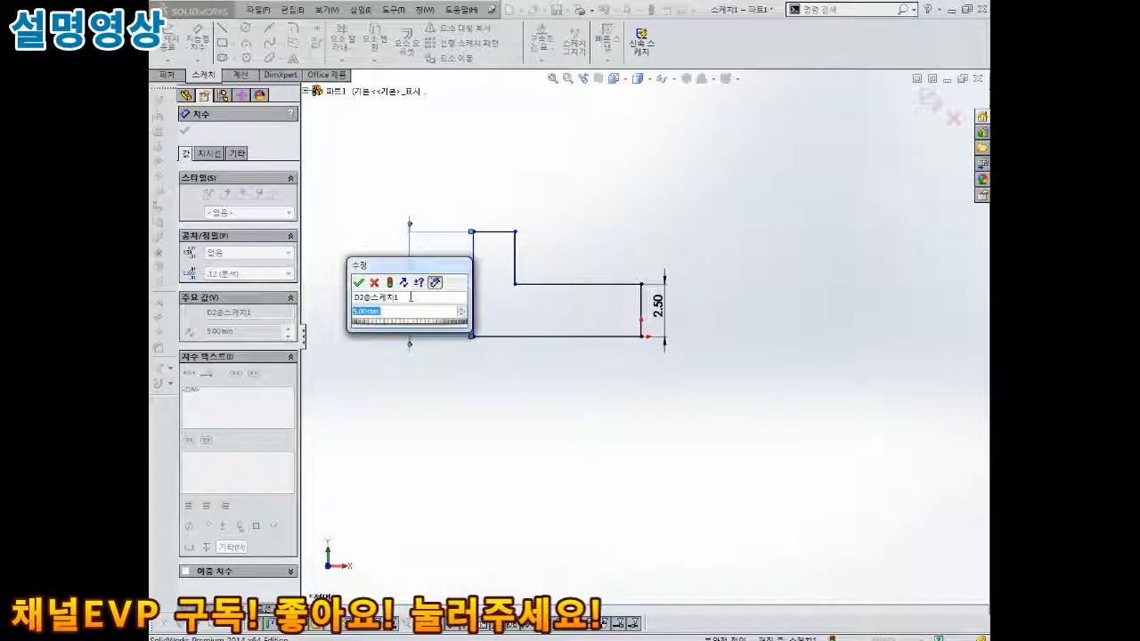
type("4.5")
key("Return")
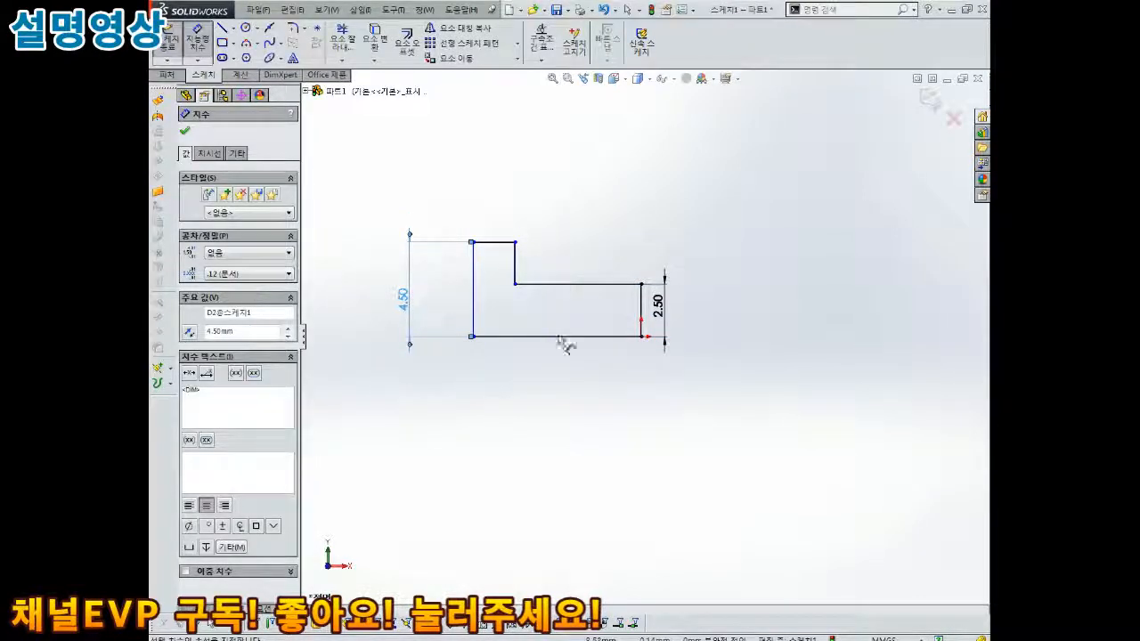
Dimension the shank's upper edge to 20 mm and pull the flipped head corner back out to the shank's left.
left_click(579, 285)
left_click(577, 260)
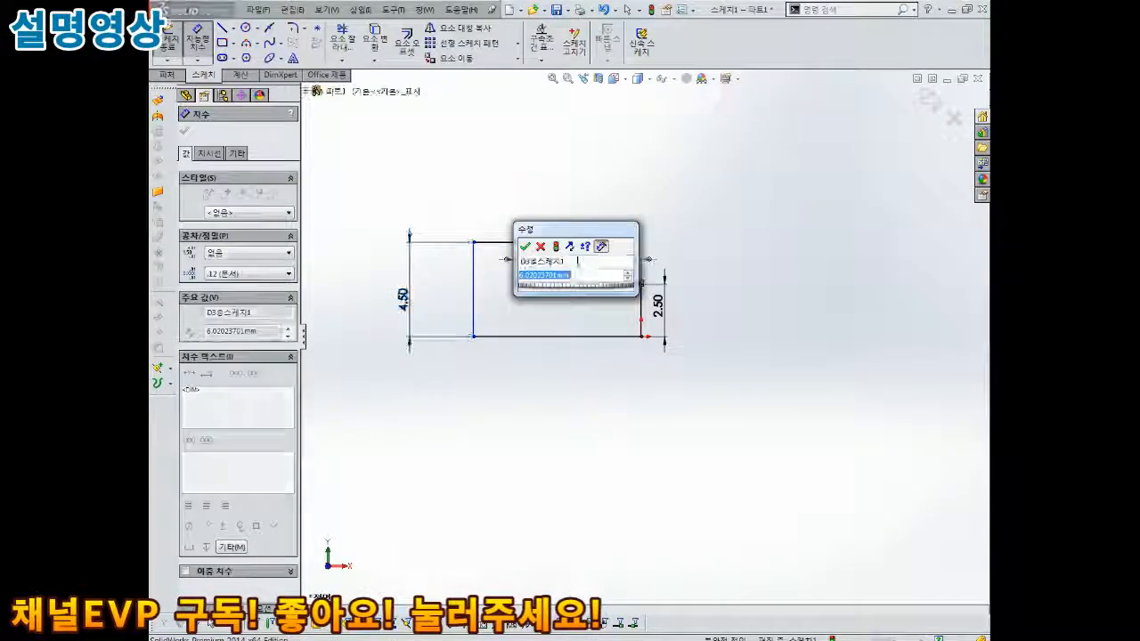
type("20")
key("Return")
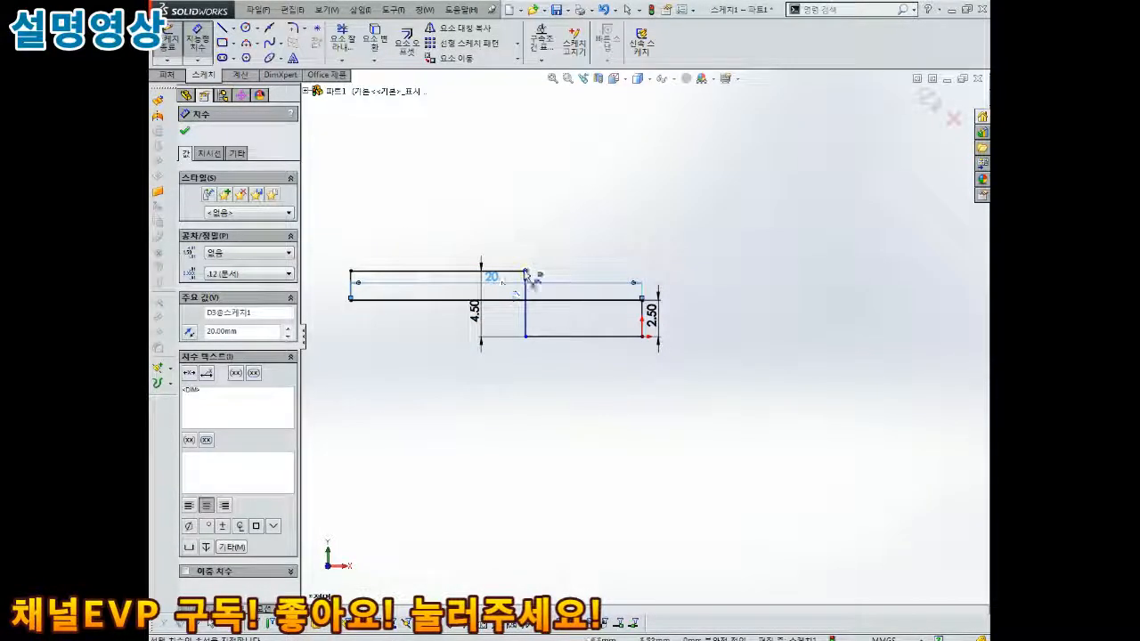
left_click_drag(530, 278, 432, 267)
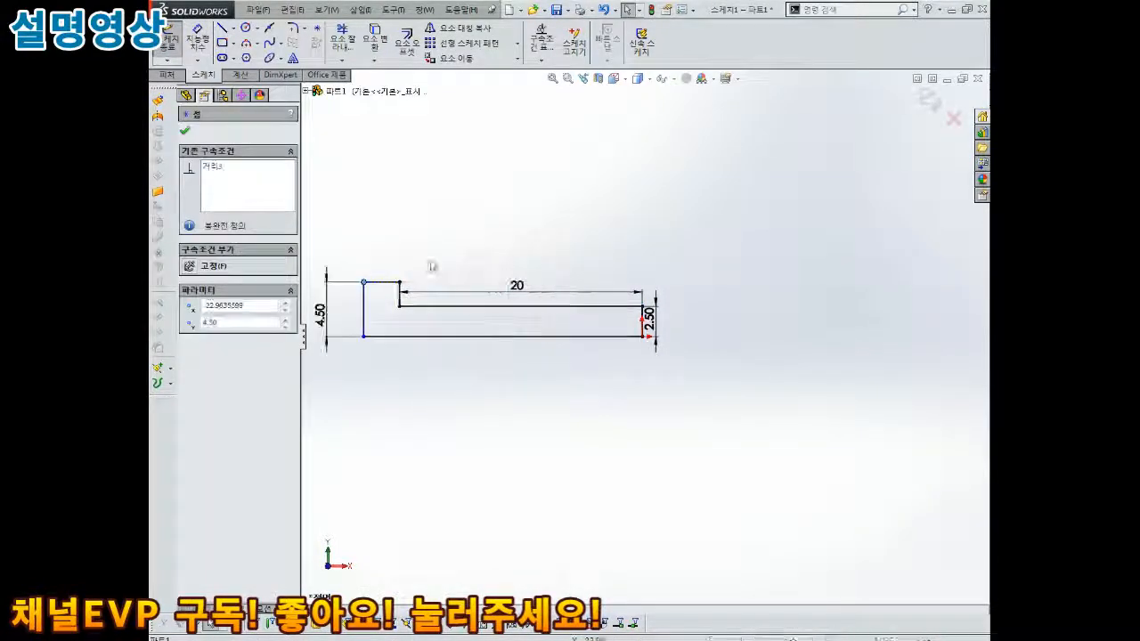
Dimension the top edge of the head section to 5 mm.
right_click_drag(432, 267, 437, 198)
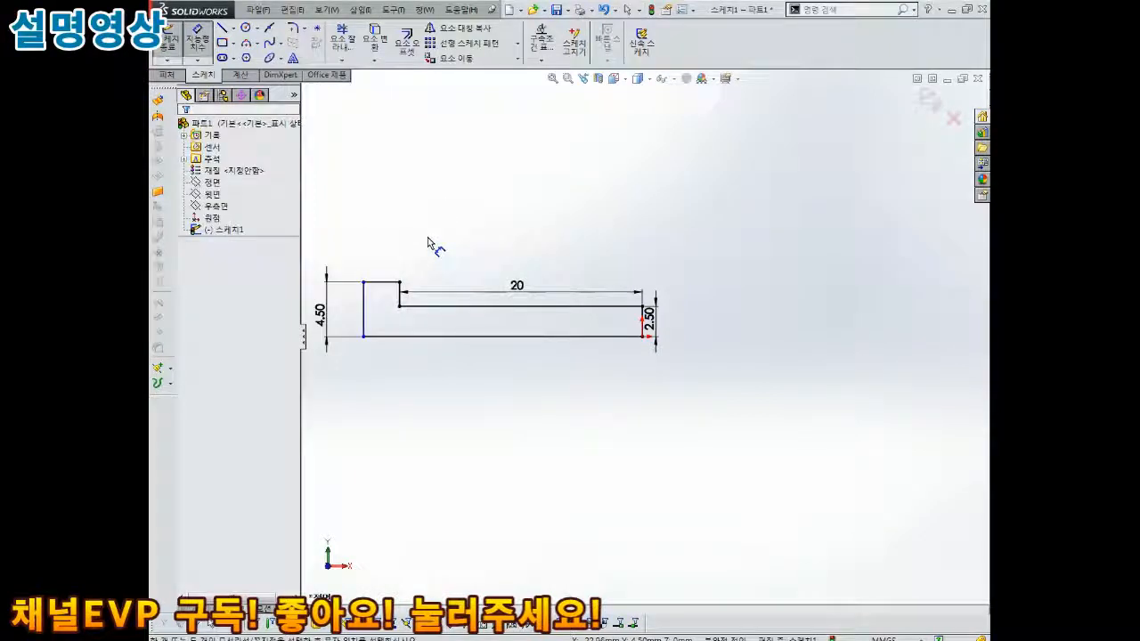
left_click(379, 284)
left_click(382, 250)
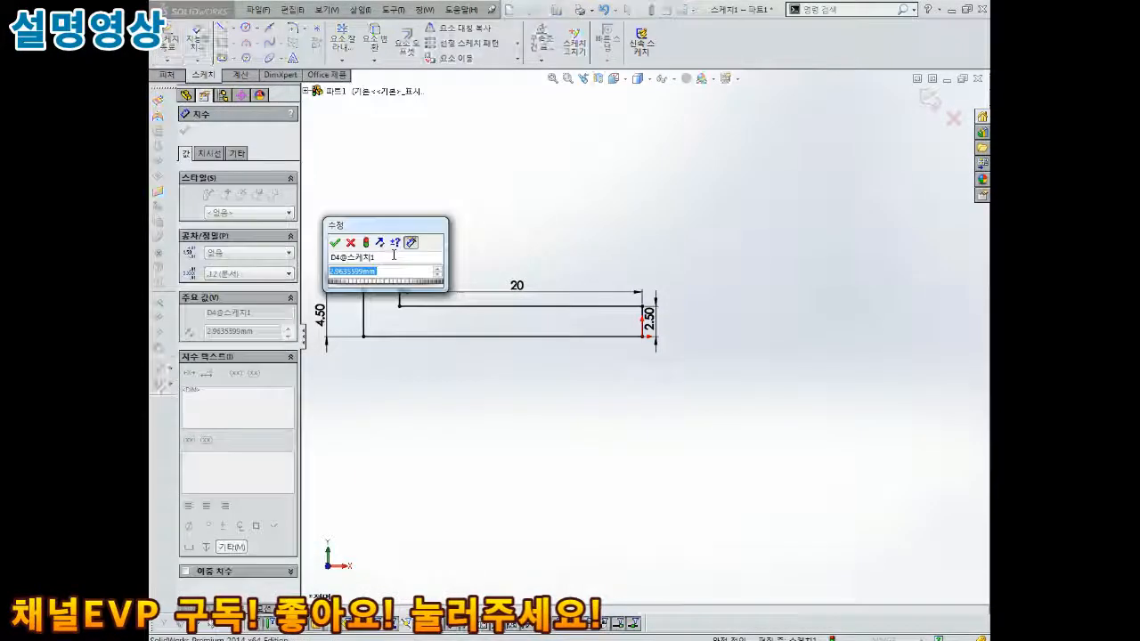
type("5")
key("Return")
Move the 4.5 mm and 5 mm dimensions closer to the head outline and end dimensioning.
left_click(338, 311)
scroll(427, 321, "up", 2)
scroll(445, 334, "down", 5)
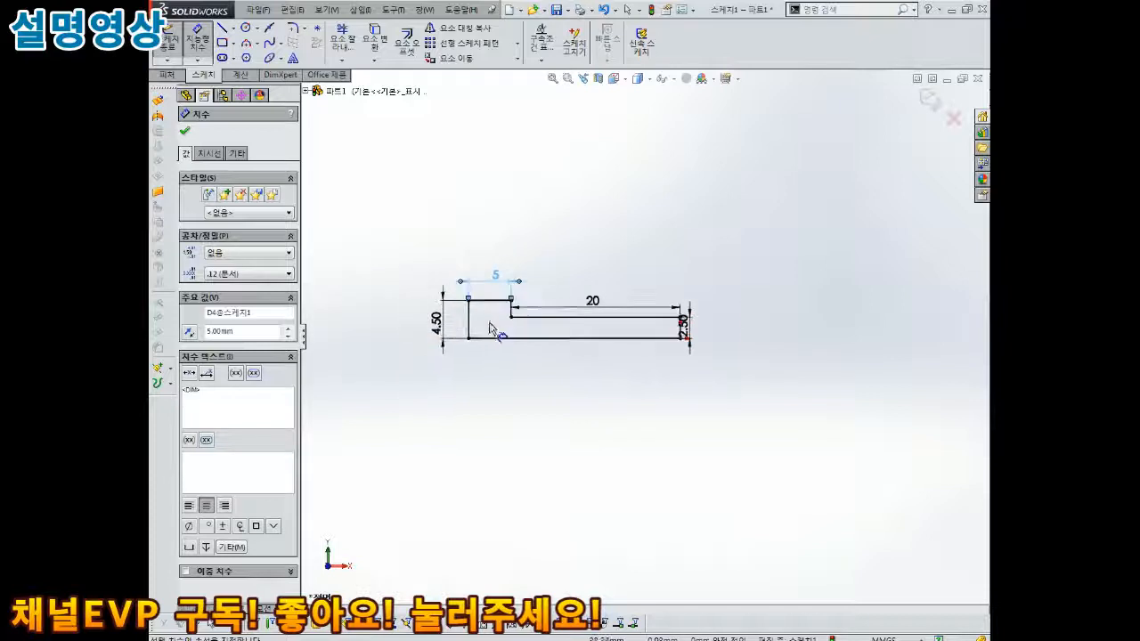
left_click(467, 330)
left_click(557, 237)
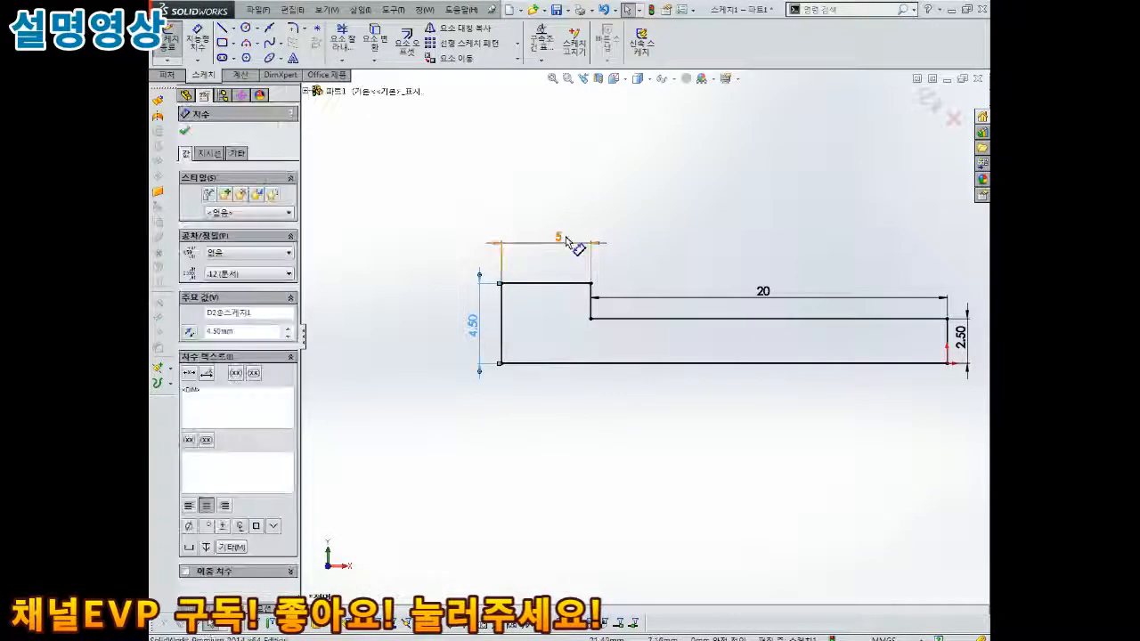
scroll(594, 282, "down", 2)
scroll(903, 394, "up", 5)
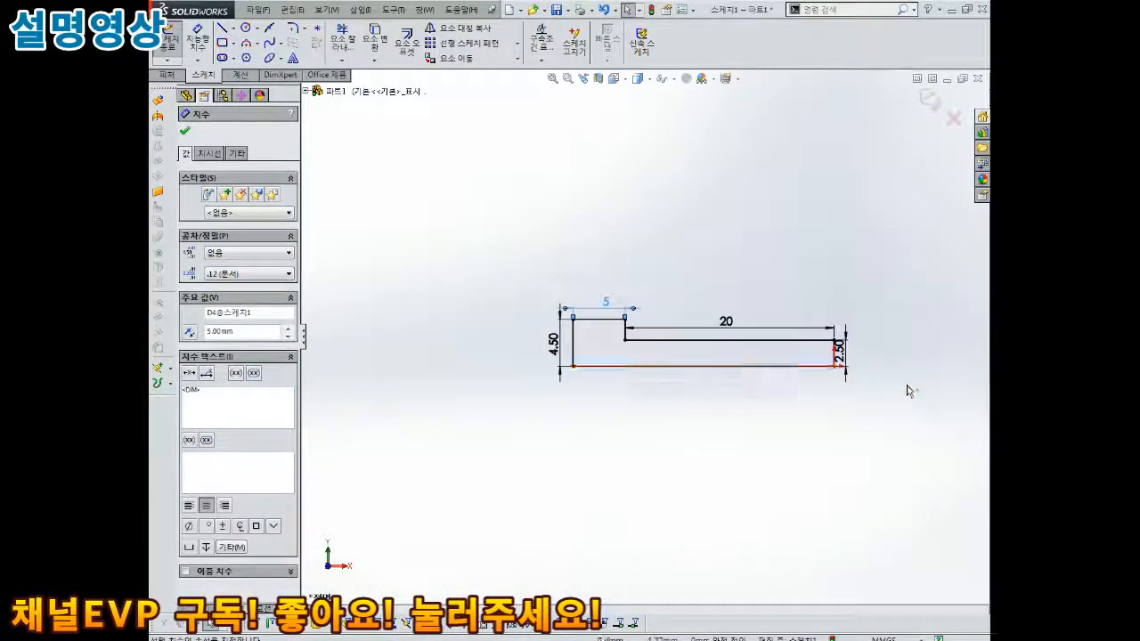
scroll(743, 356, "down", 2)
key("Escape")
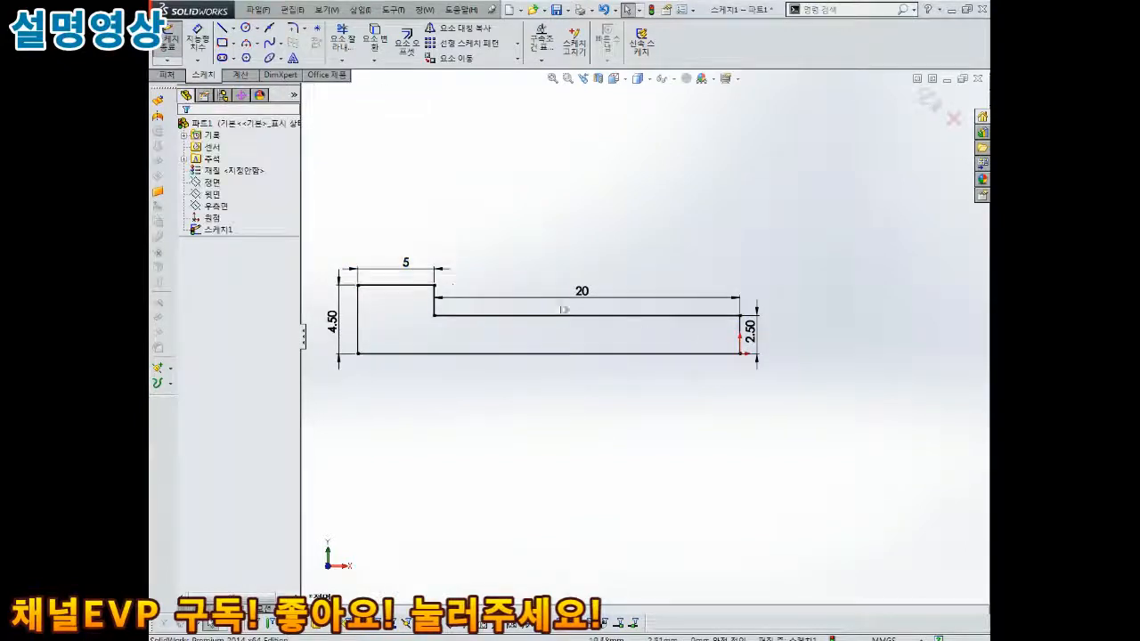
Add a 0.5 mm sketch fillet at the inner corner between head and shank, and place its radius dimension inside the head.
left_click(292, 29)
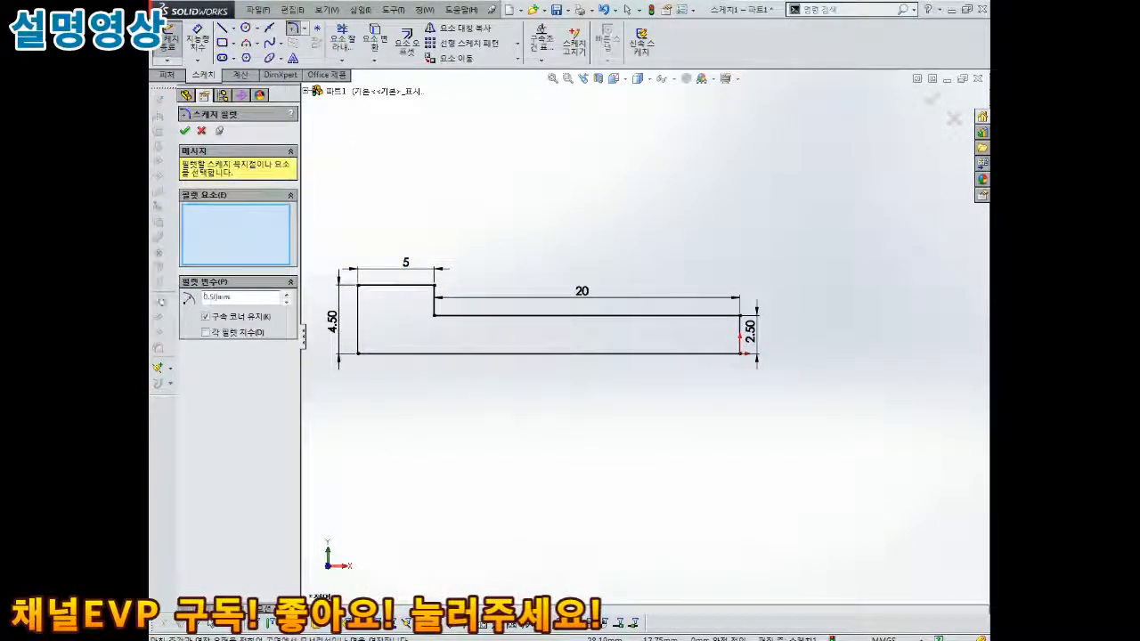
left_click(440, 317)
left_click(436, 314)
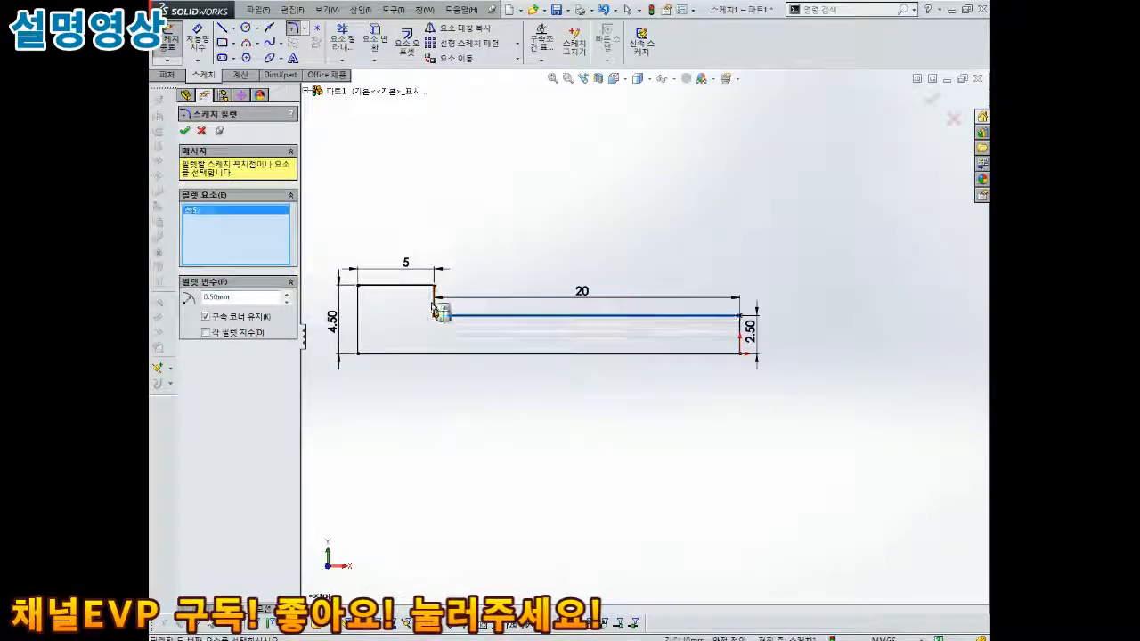
left_click(185, 131)
scroll(379, 325, "down", 3)
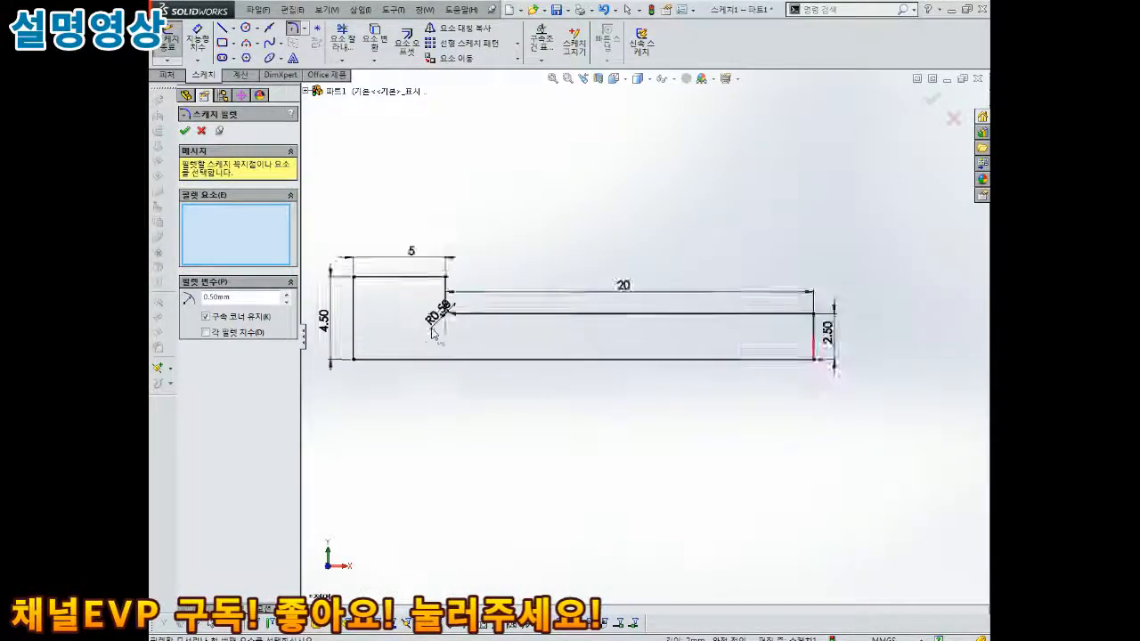
key("Escape")
left_click_drag(458, 316, 430, 339)
scroll(528, 369, "up", 3)
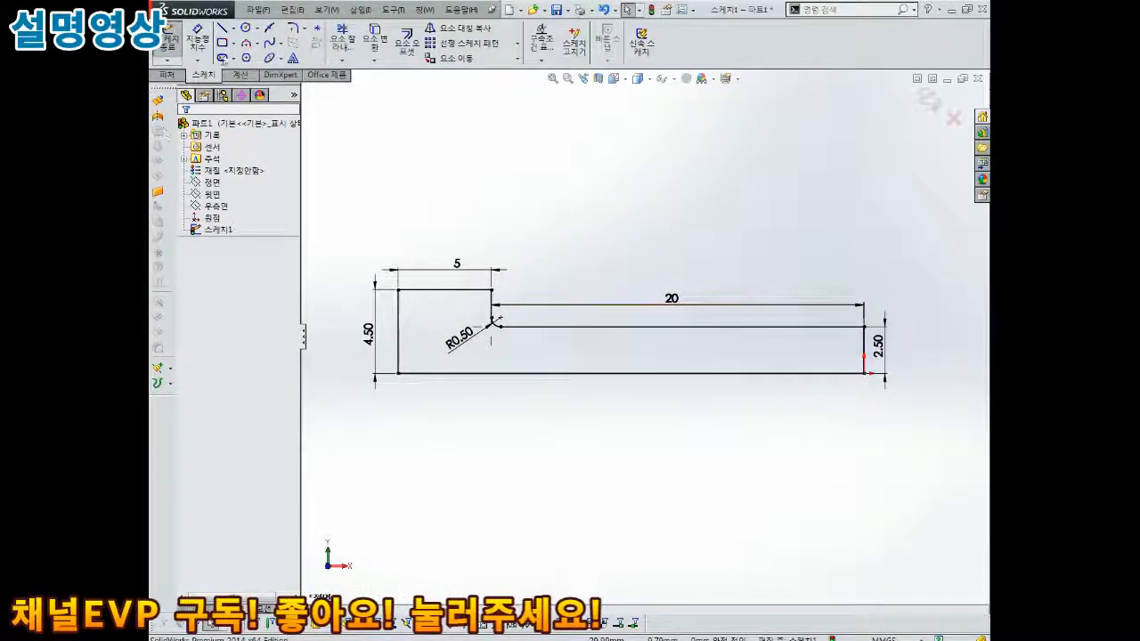
Chamfer the shank's upper right corner with an equal distance of 1 mm.
left_click(304, 29)
left_click(305, 56)
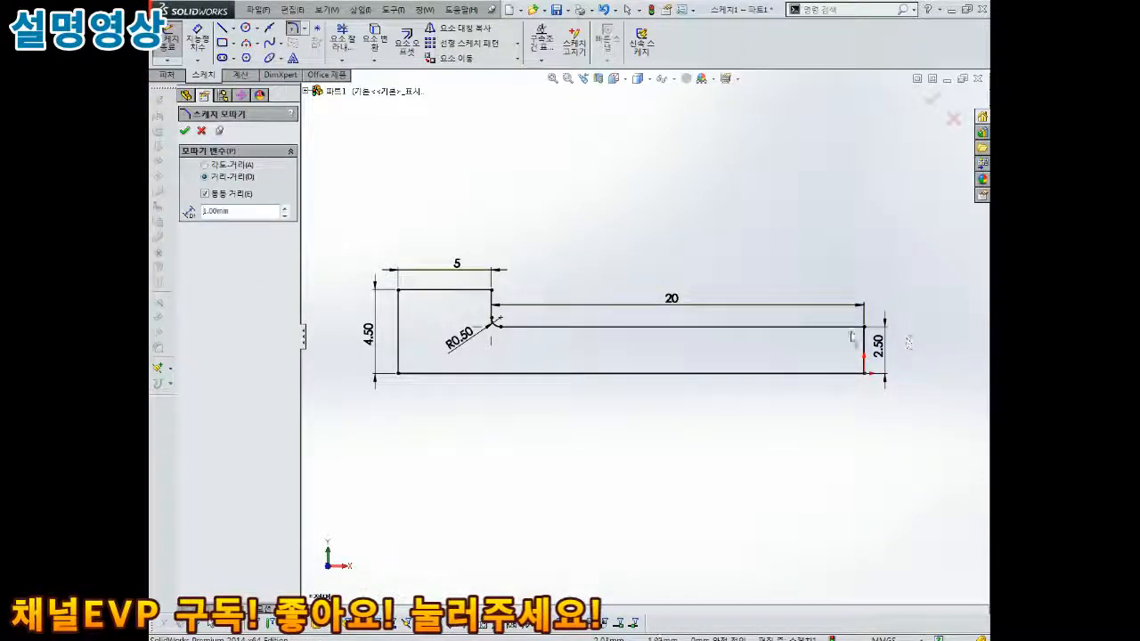
left_click(850, 327)
left_click(864, 345)
scroll(718, 330, "up", 2)
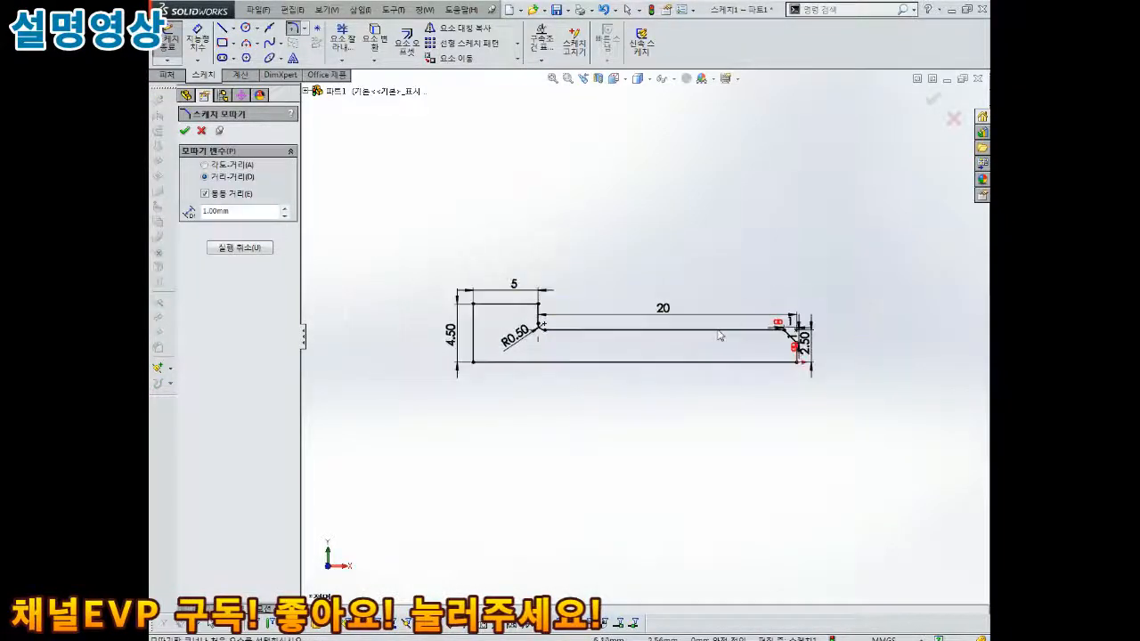
scroll(718, 331, "down", 1)
key("Escape")
Rearrange the chamfer, 2.5 mm and 5 mm dimensions so they sit clear of the profile.
left_click_drag(802, 322, 801, 287)
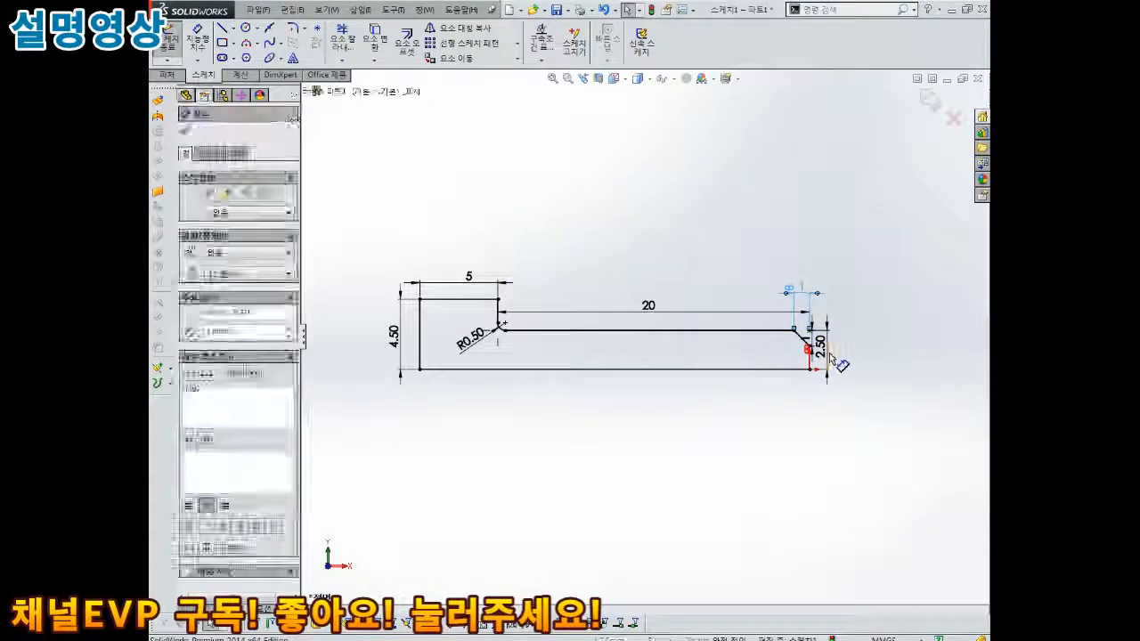
mouse_move(826, 353)
left_mouse_down()
mouse_move(864, 350)
mouse_move(818, 343)
mouse_move(828, 344)
left_mouse_up()
left_click_drag(461, 287, 461, 281)
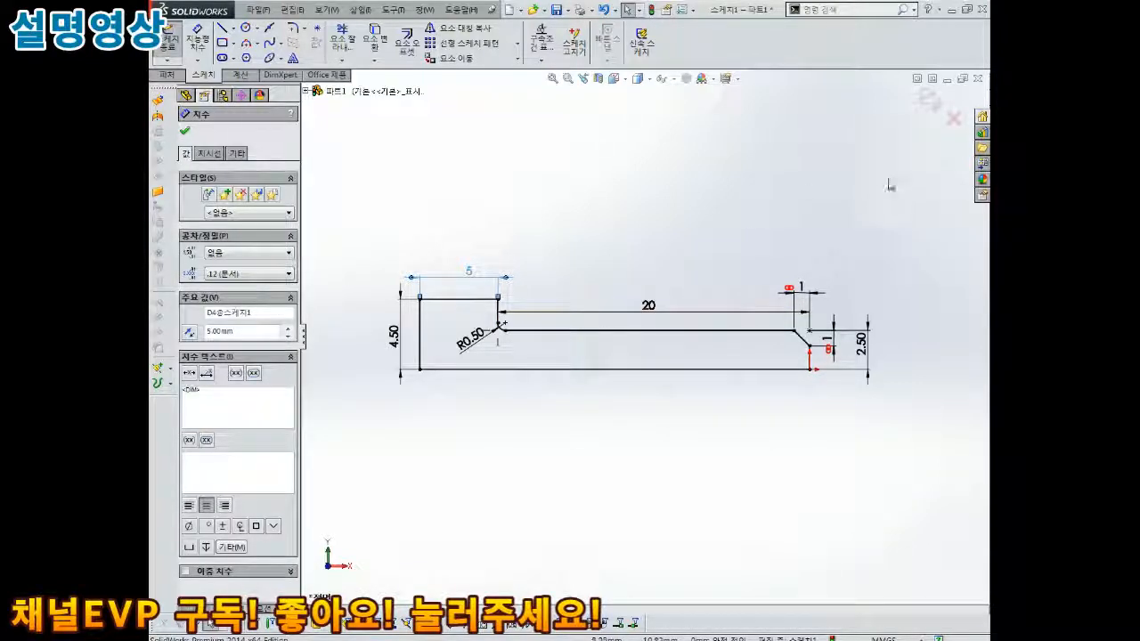
Exit the sketch and revolve the profile 360 degrees about its long bottom line.
left_click(930, 104)
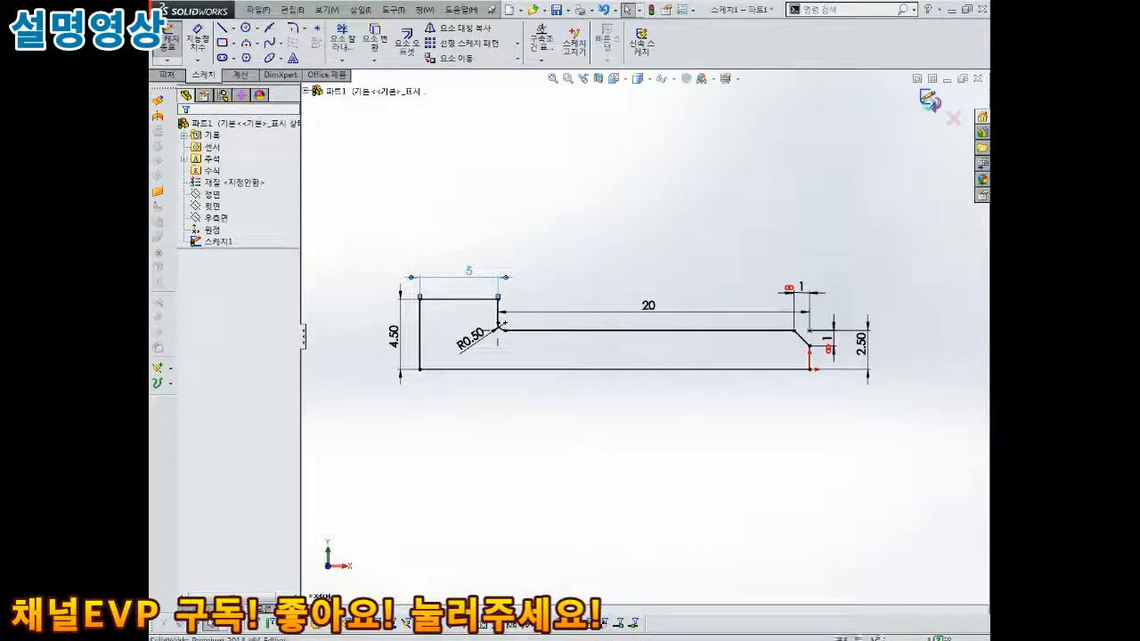
left_click(202, 44)
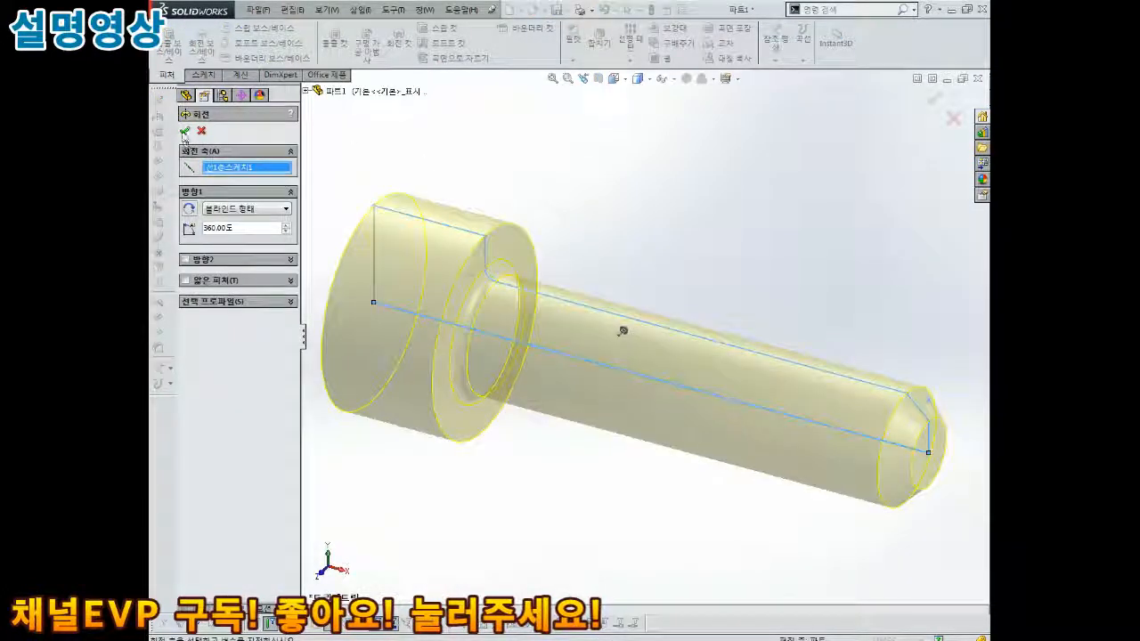
left_click(184, 131)
Reopen the revolve's profile sketch, view it face-on to review its dimensions, and exit it.
middle_click_drag(608, 204, 585, 250)
left_click(213, 242)
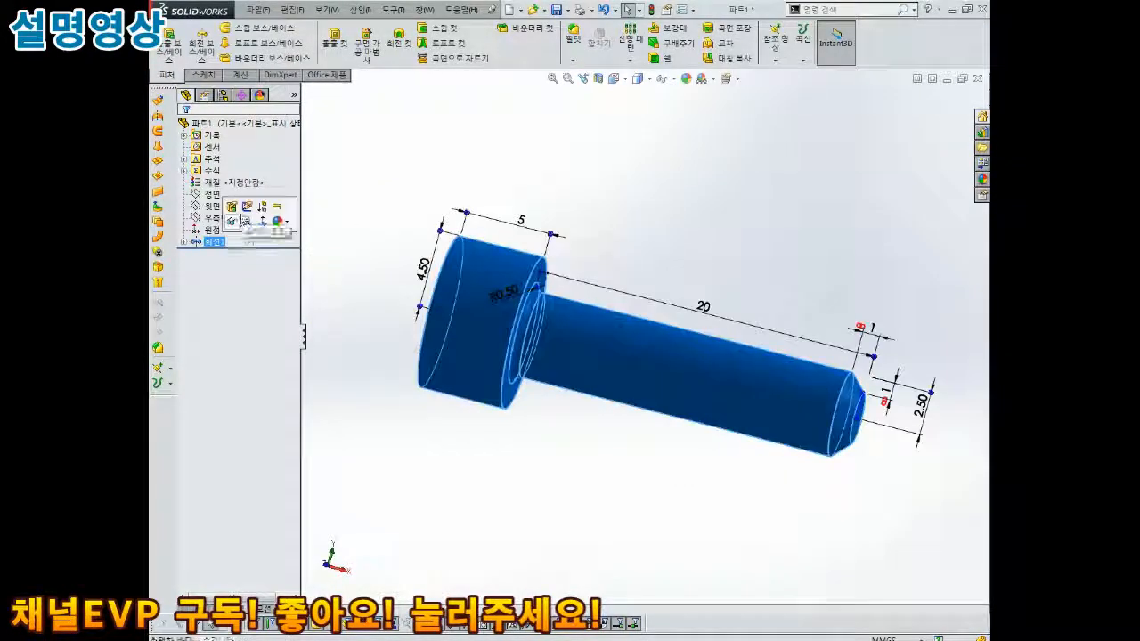
left_click(242, 216)
key("ctrl+8")
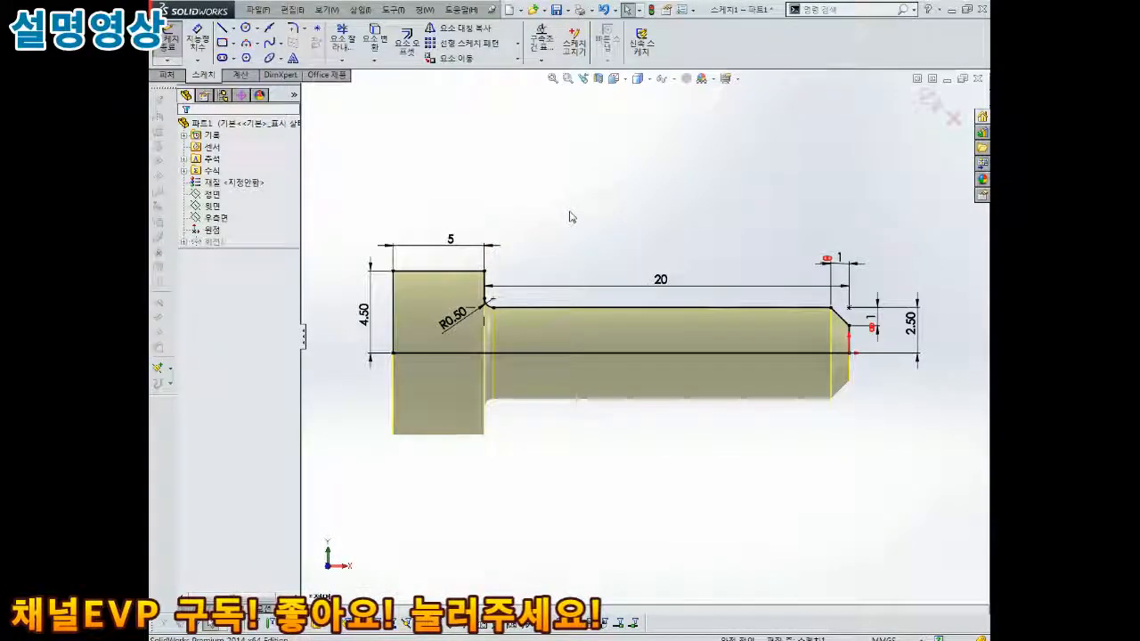
scroll(569, 216, "up", 1)
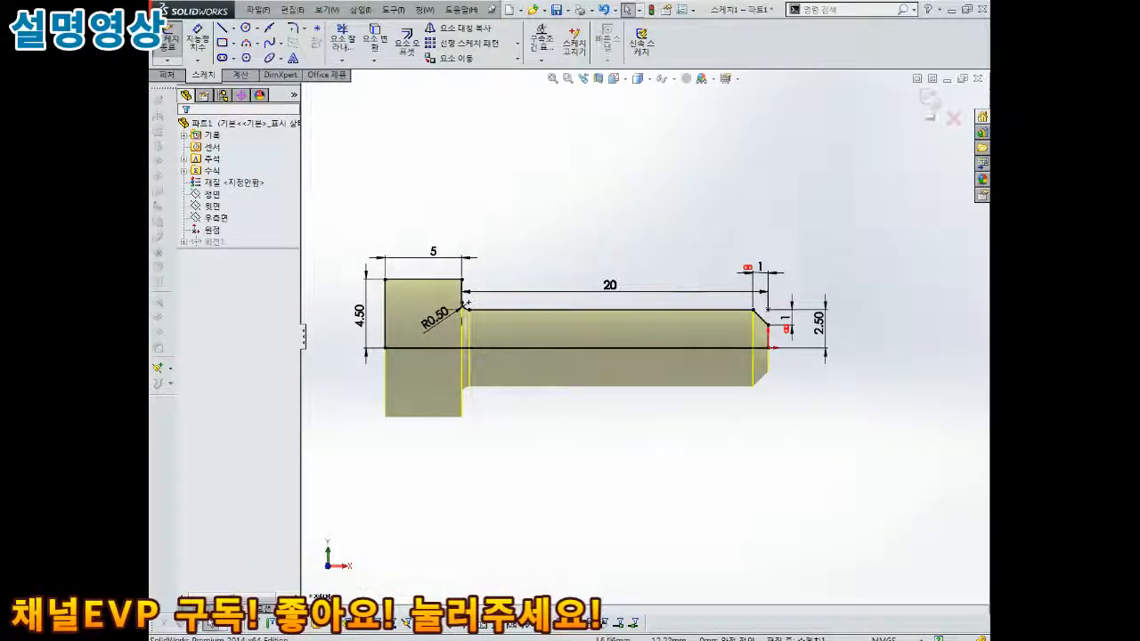
left_click(930, 100)
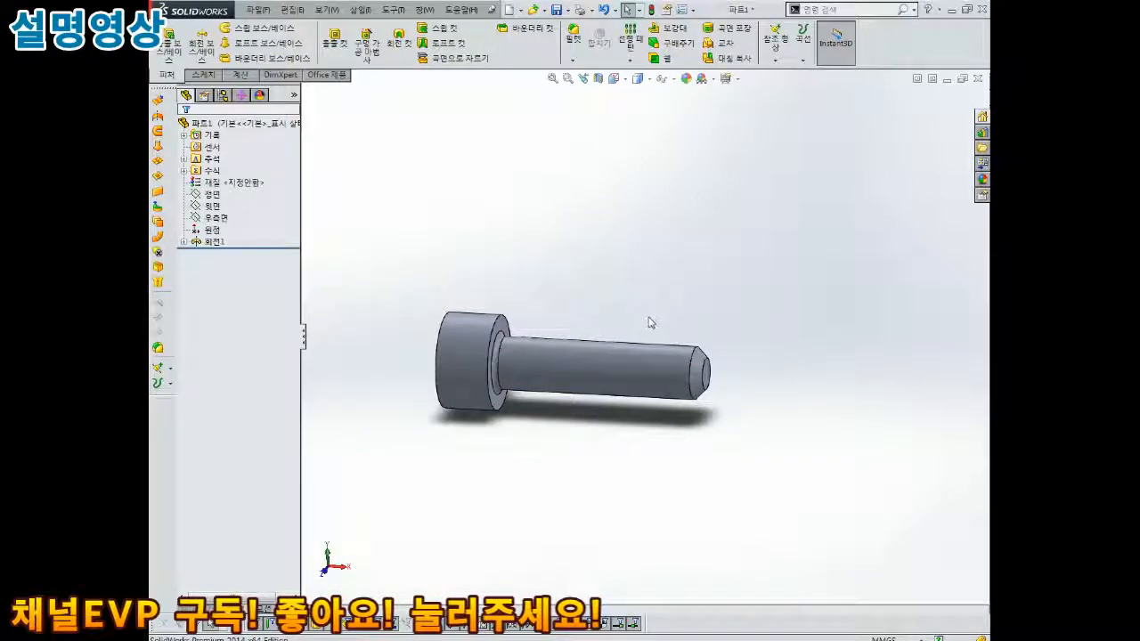
middle_click_drag(649, 323, 635, 333)
scroll(667, 360, "down", 1)
middle_click_drag(688, 361, 677, 376)
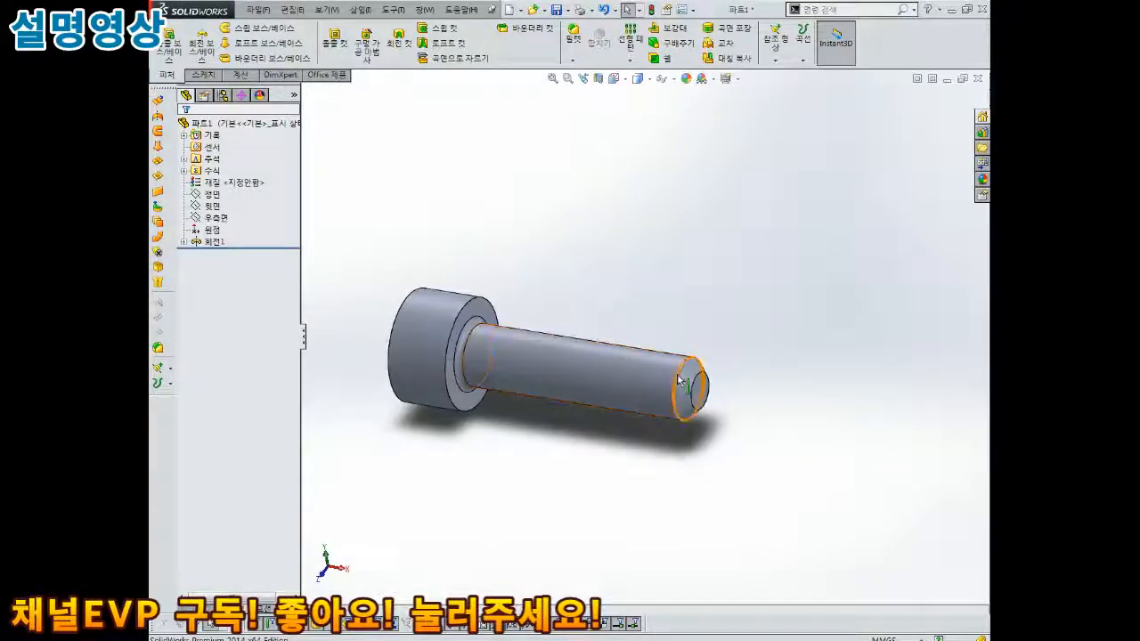
scroll(687, 401, "down", 2)
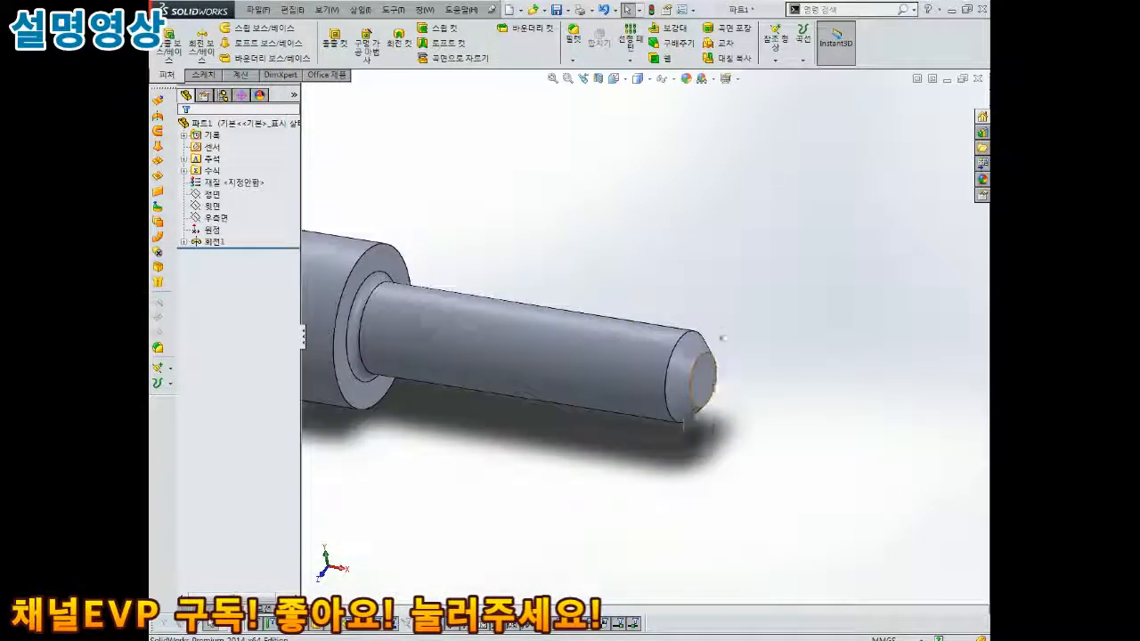
scroll(748, 223, "up", 3)
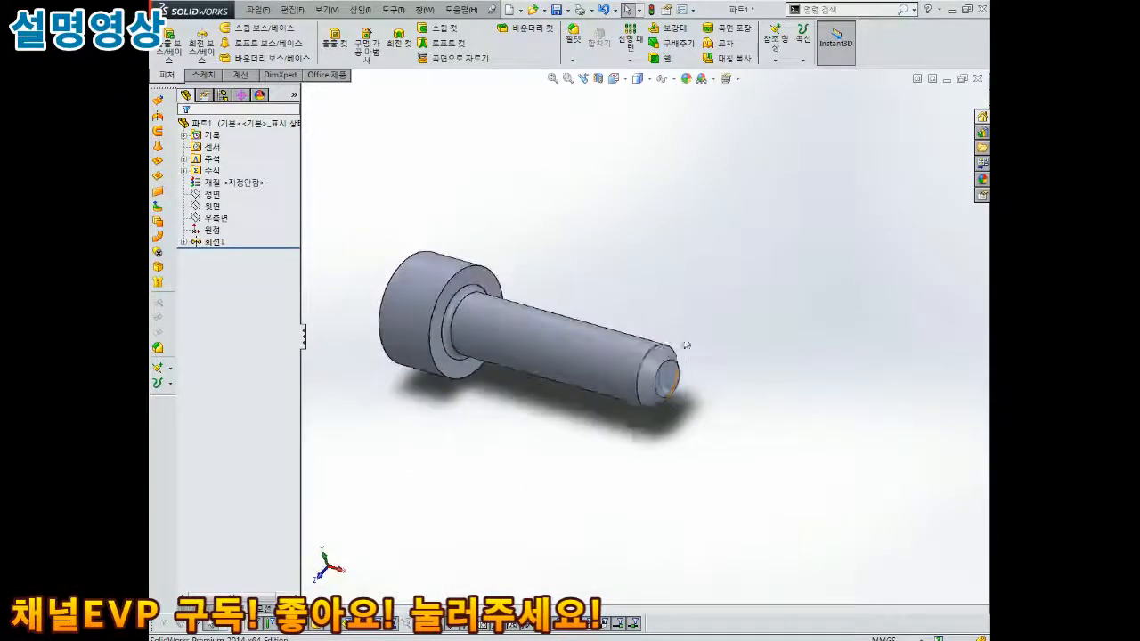
Open a new sketch on the small flat face at the chamfered end of the shank.
scroll(686, 400, "down", 4)
left_click(669, 395)
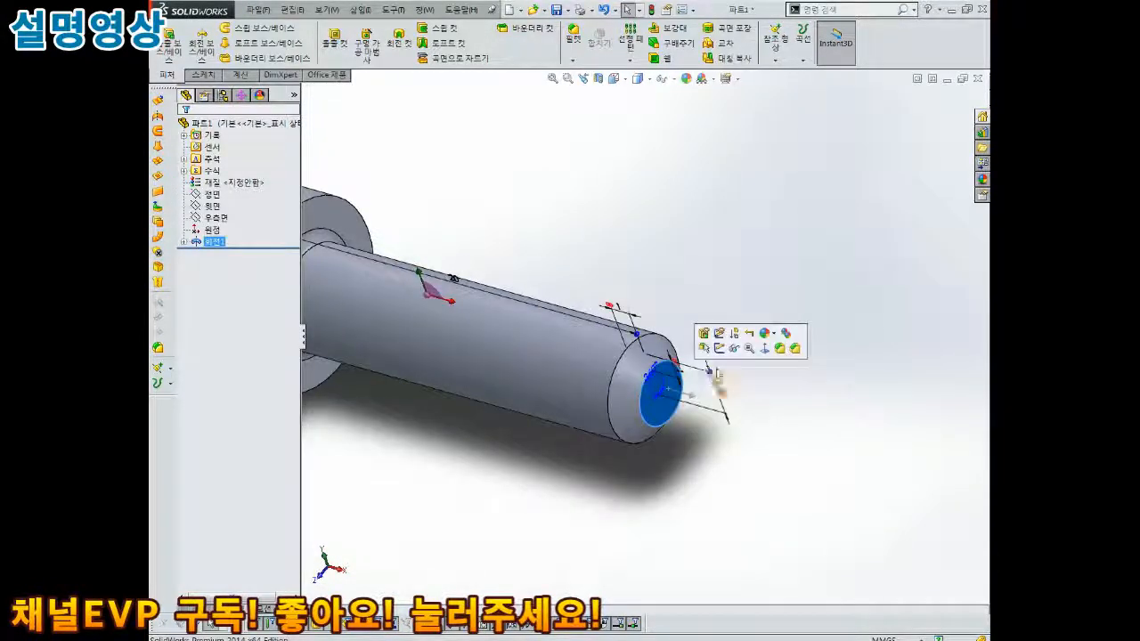
left_click(756, 350)
scroll(755, 350, "up", 3)
middle_click_drag(755, 350, 884, 375)
scroll(883, 375, "up", 2)
left_click(860, 333)
scroll(841, 363, "down", 2)
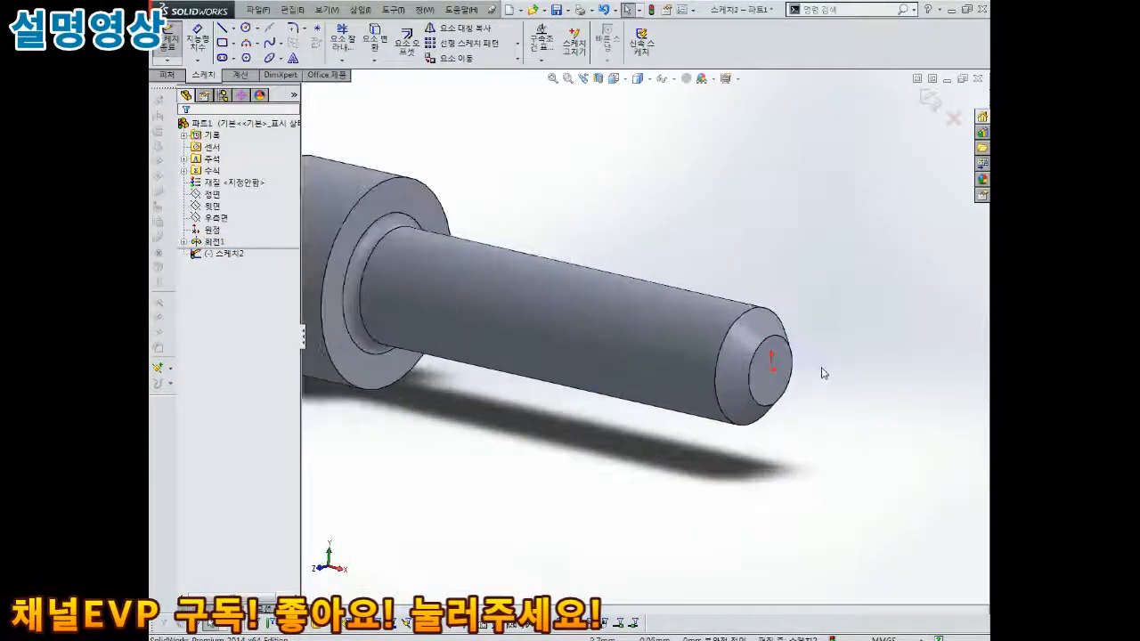
Convert the chamfer's larger circular edge into a sketch circle on the end face and exit the sketch.
left_click(774, 311)
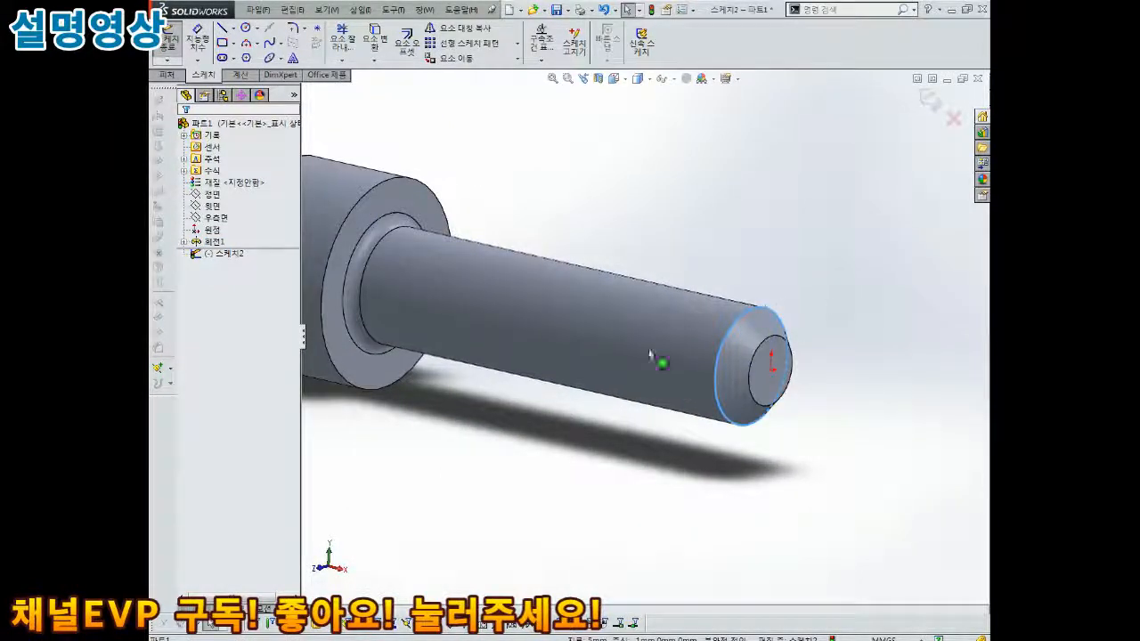
left_click(375, 40)
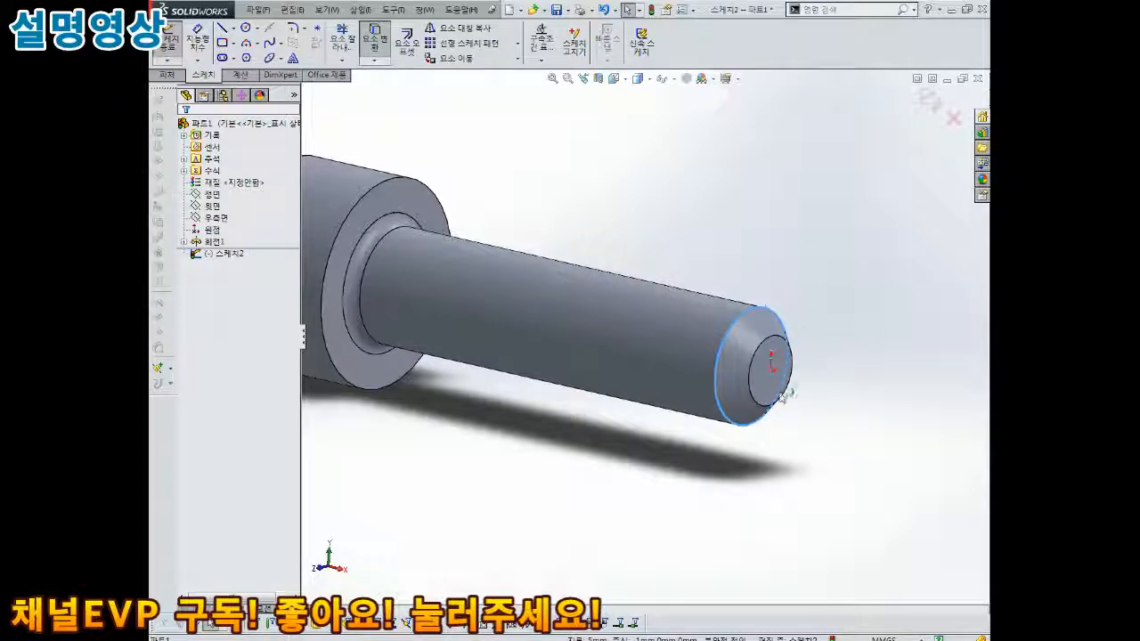
scroll(827, 350, "up", 3)
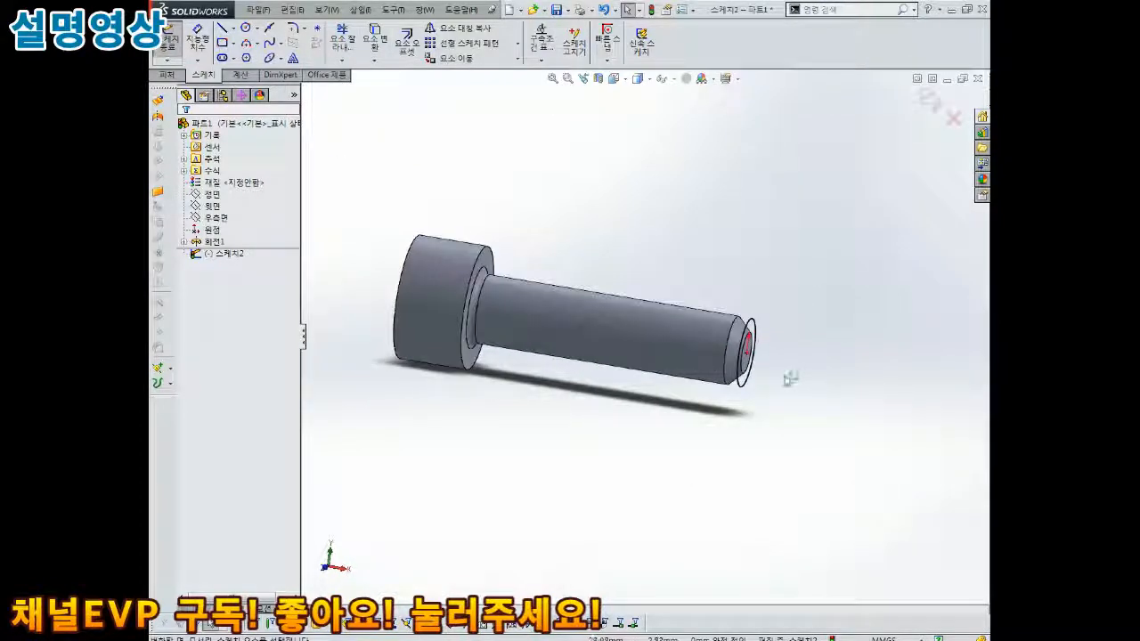
scroll(761, 352, "down", 3)
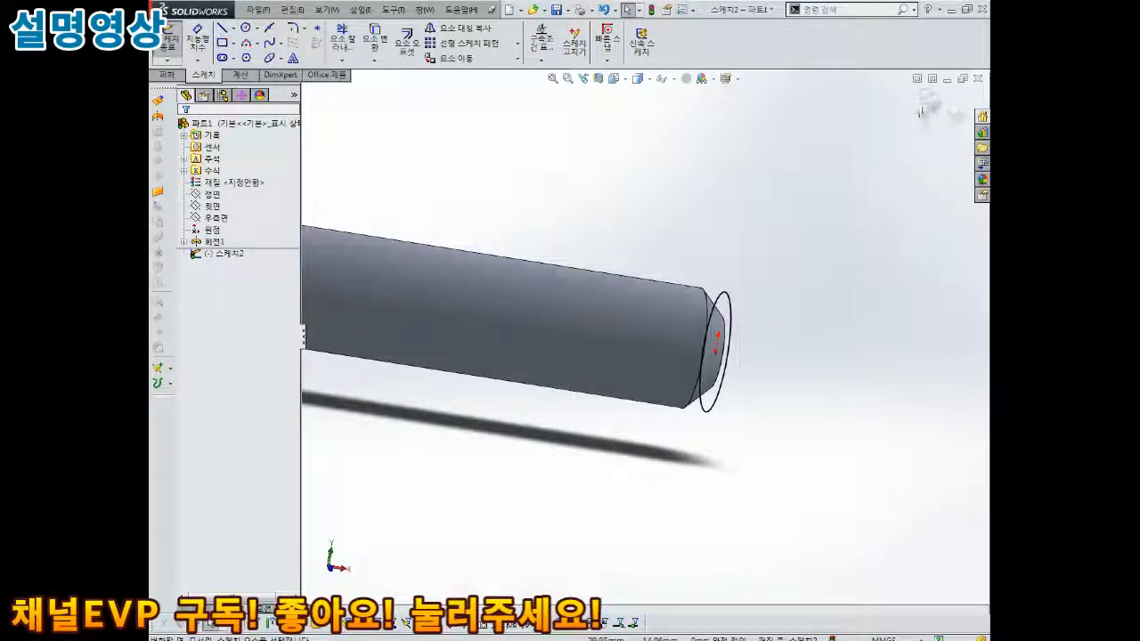
left_click(923, 108)
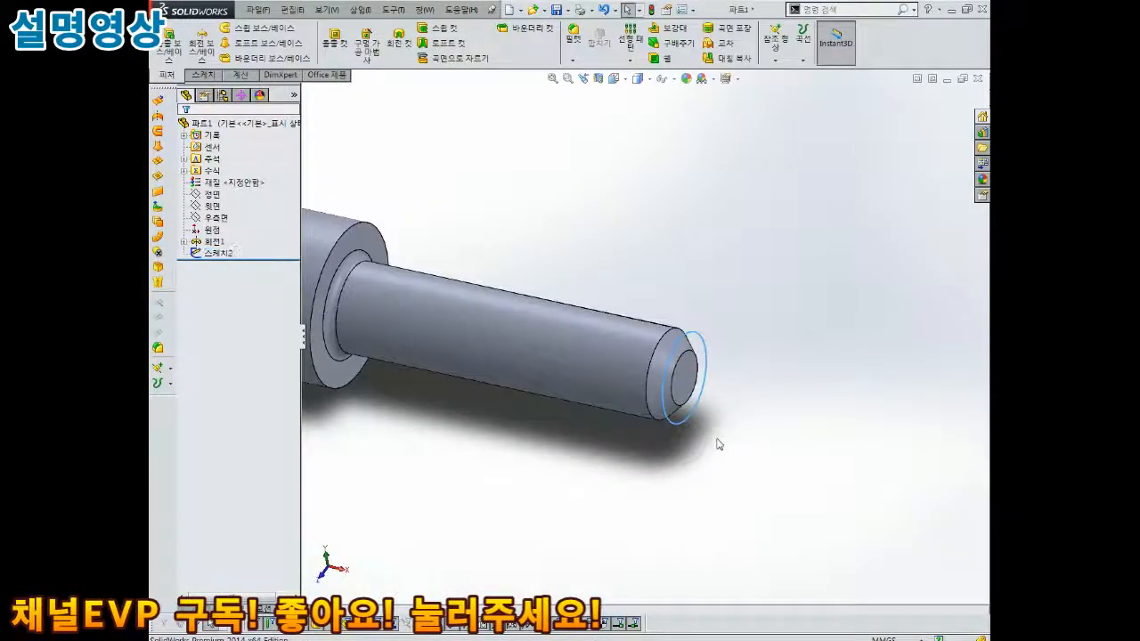
Start a Helix and Spiral curve based on the converted circle at the shank's end.
scroll(718, 443, "down", 2)
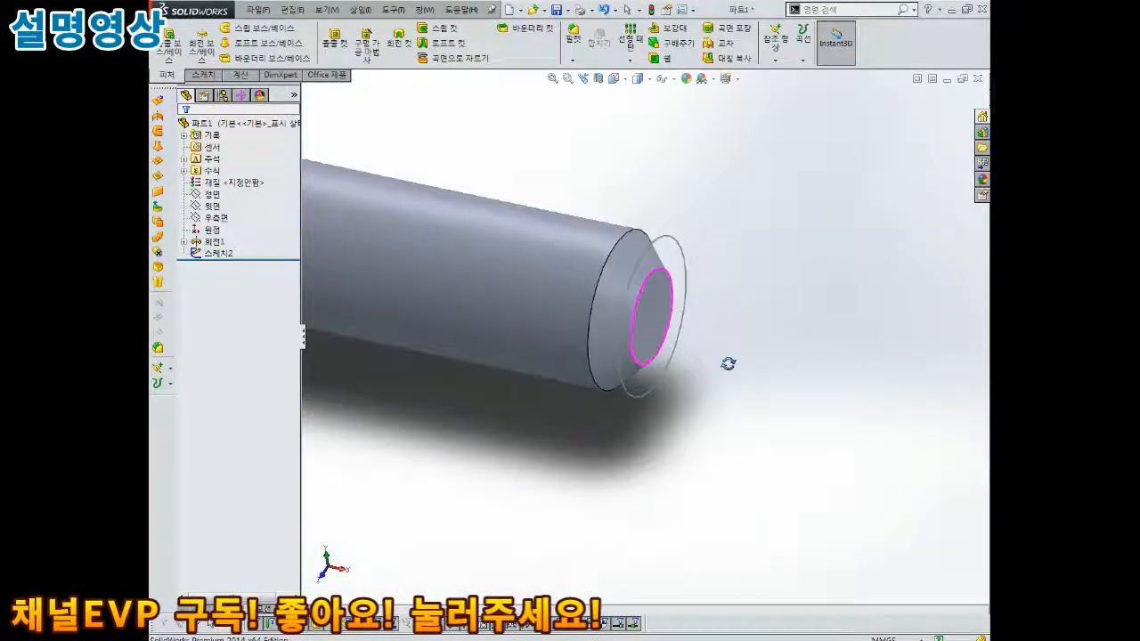
left_click(810, 59)
left_click(831, 148)
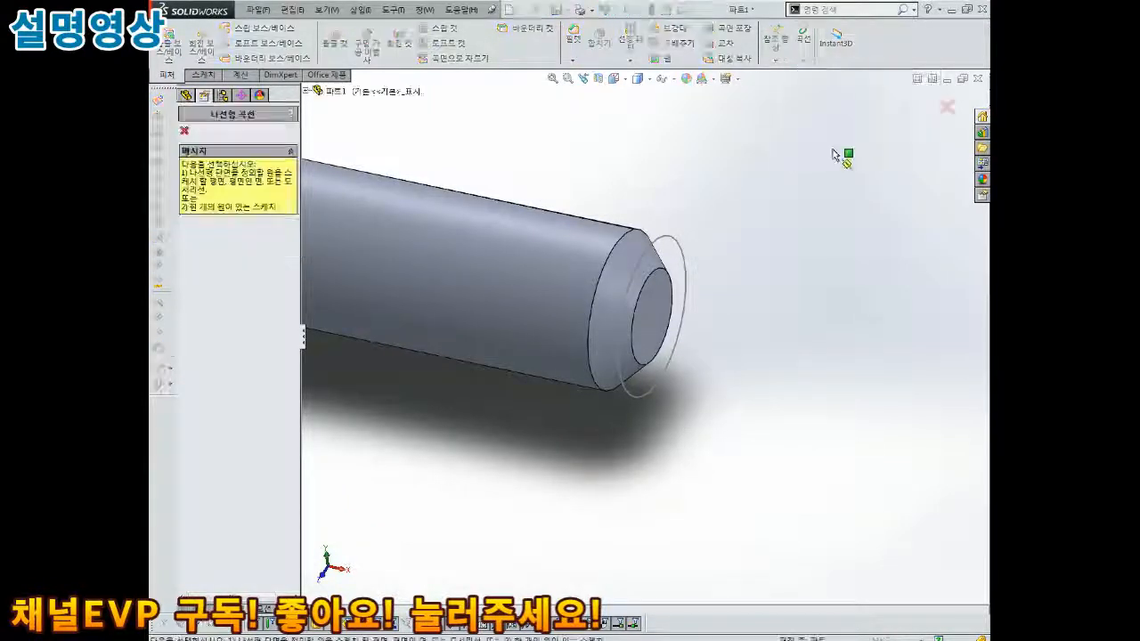
scroll(702, 232, "up", 3)
middle_click_drag(702, 231, 706, 237)
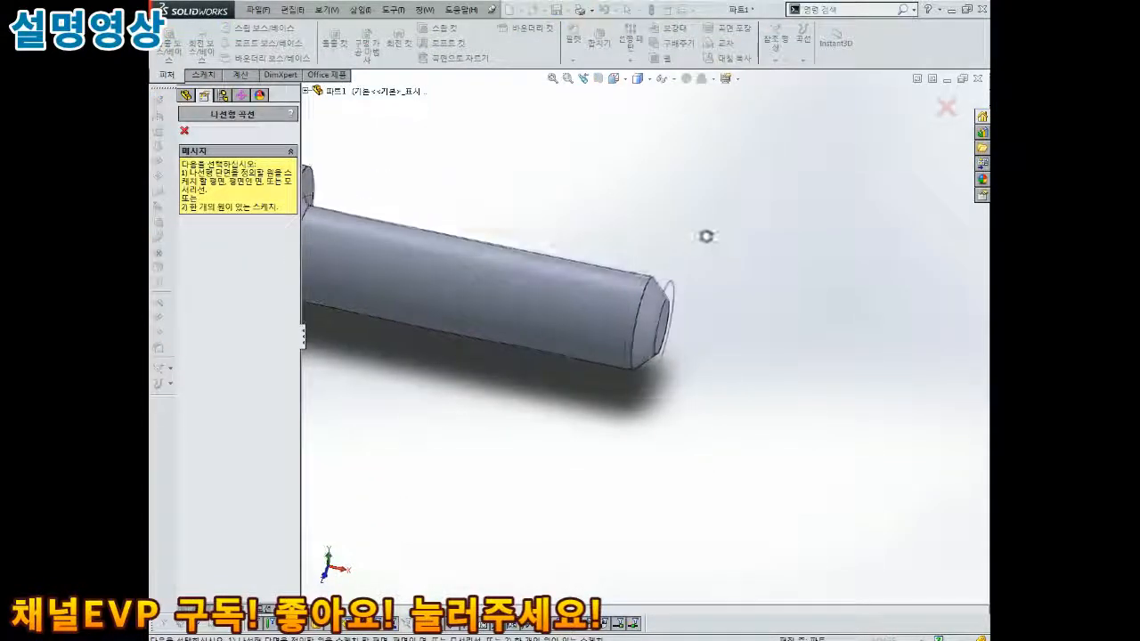
left_click(676, 289)
scroll(677, 290, "up", 2)
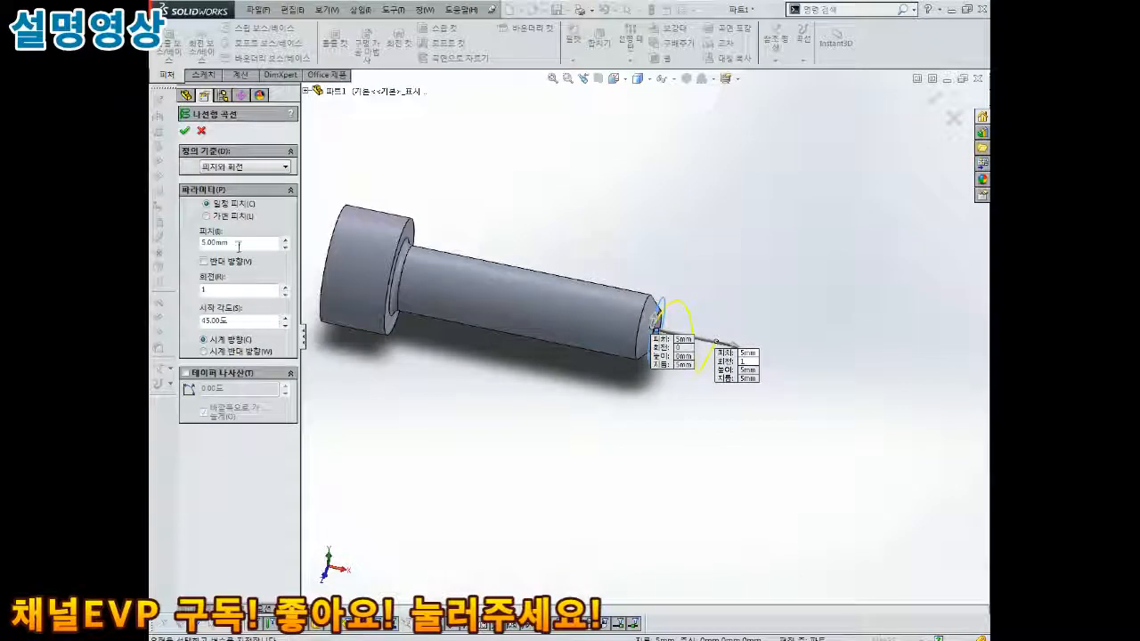
Define the helix by height and pitch, with a 16 mm height, 0.5 mm pitch and reversed direction along the shank.
left_click(238, 167)
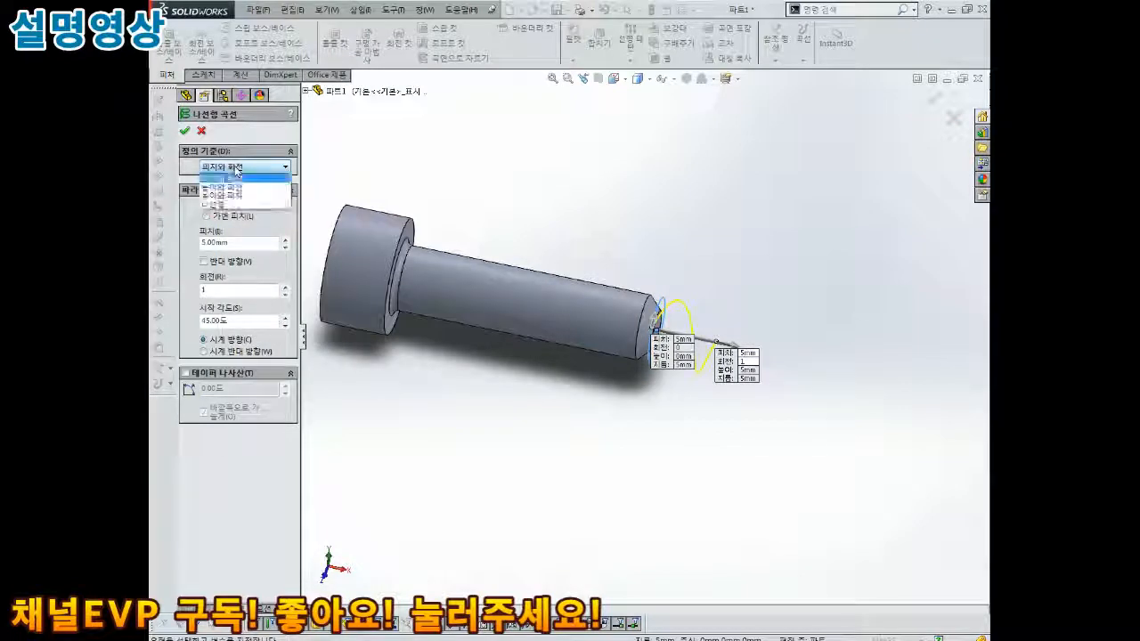
left_click(231, 197)
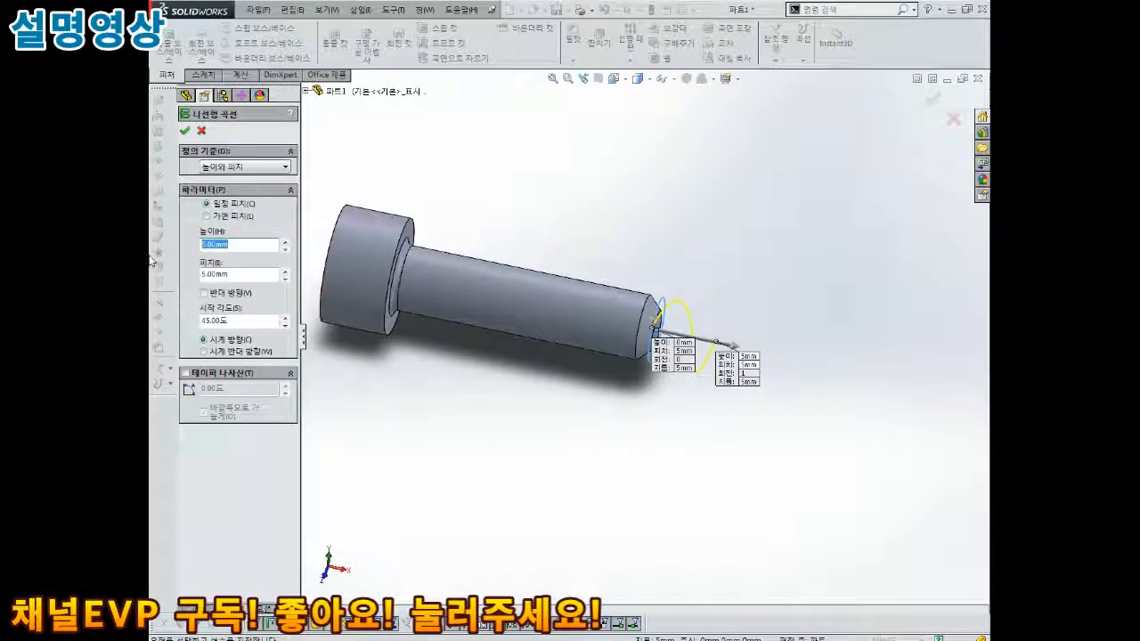
type("16")
key("Return")
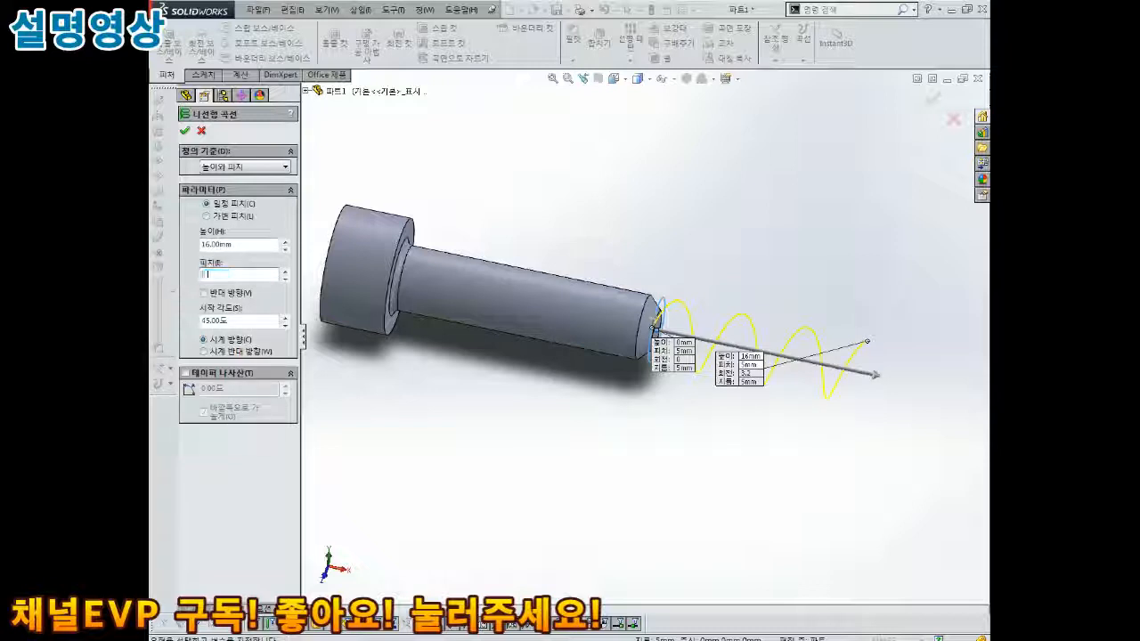
key("Return")
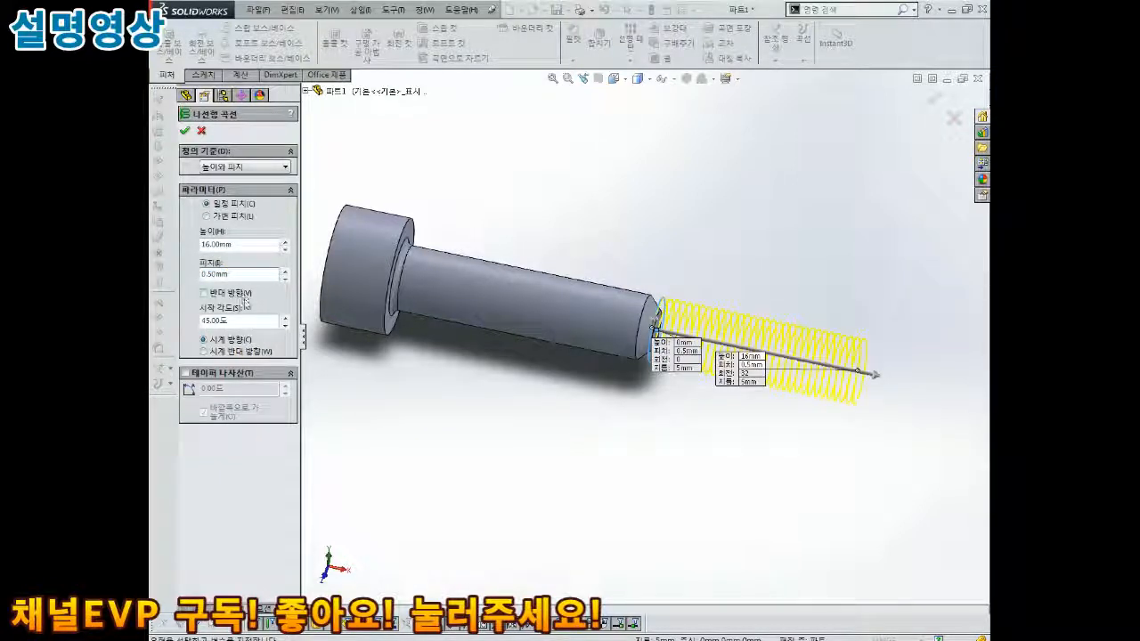
left_click(218, 295)
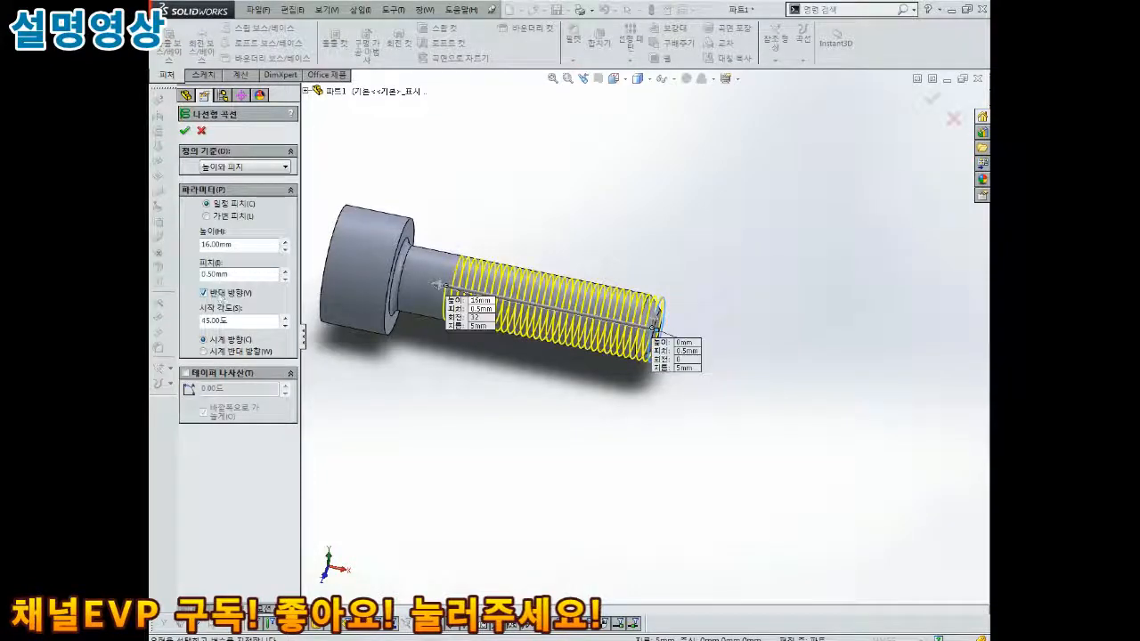
mouse_move(500, 293)
middle_mouse_down()
mouse_move(504, 304)
mouse_move(490, 285)
middle_mouse_up()
scroll(493, 289, "down", 3)
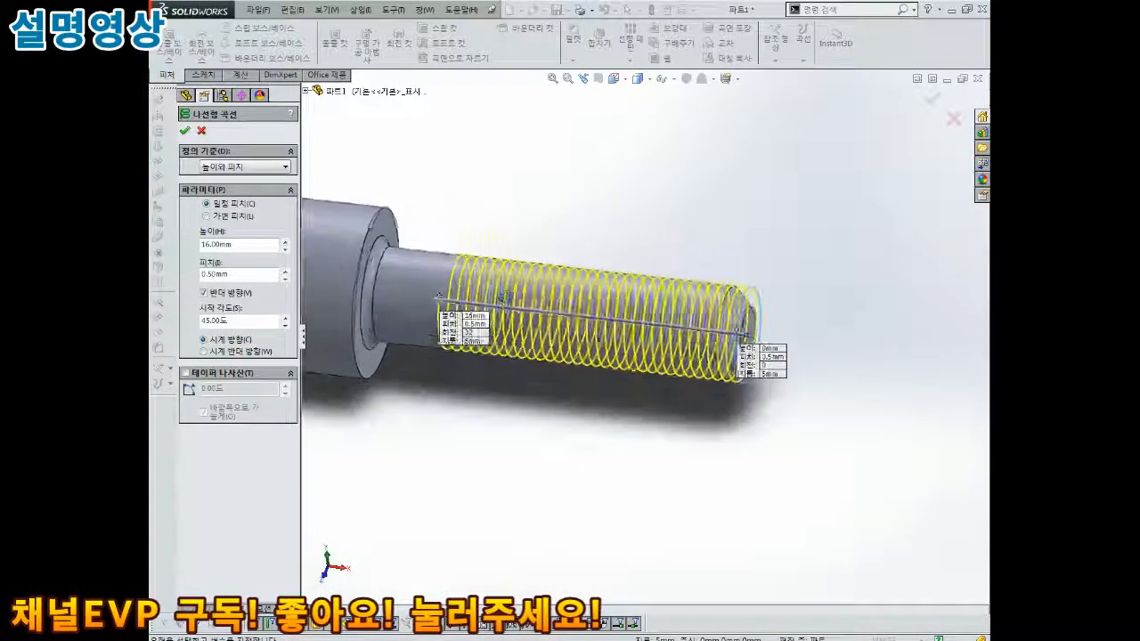
Set the helix height to 17 mm and its start angle to 0 degrees, and accept the curve.
type("1")
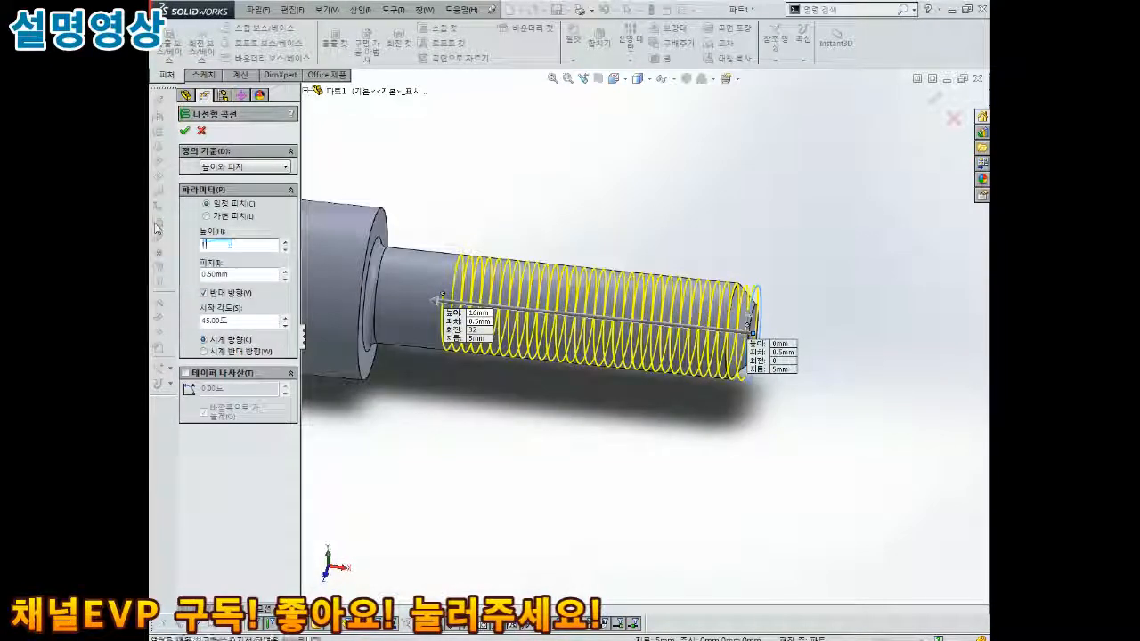
type("7.00mm")
middle_click_drag(521, 184, 534, 193)
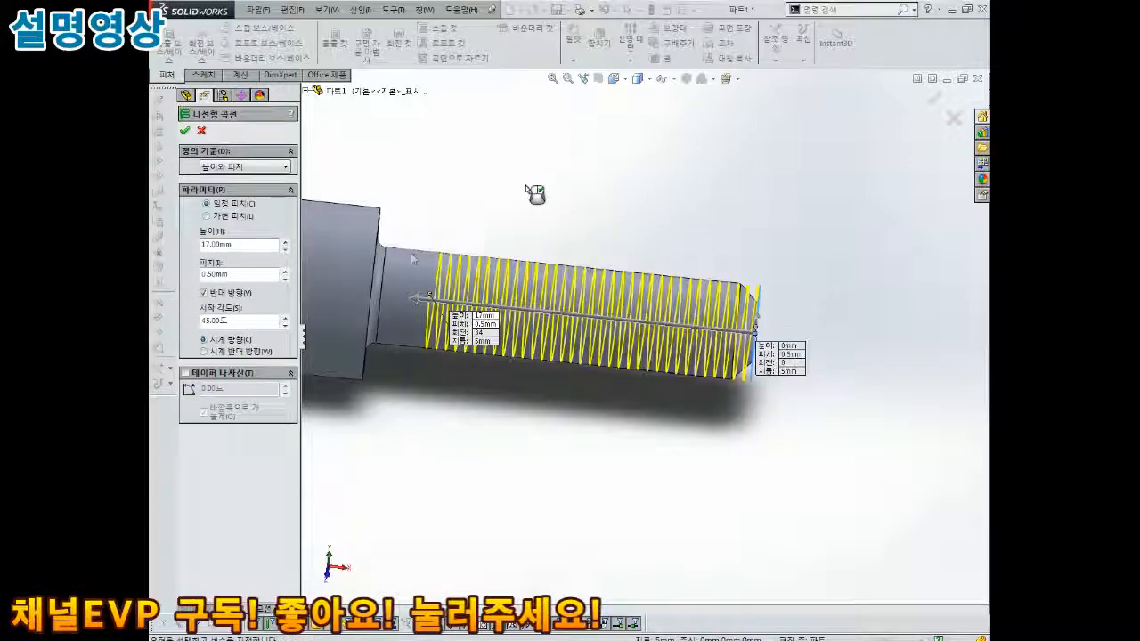
type("0")
key("Return")
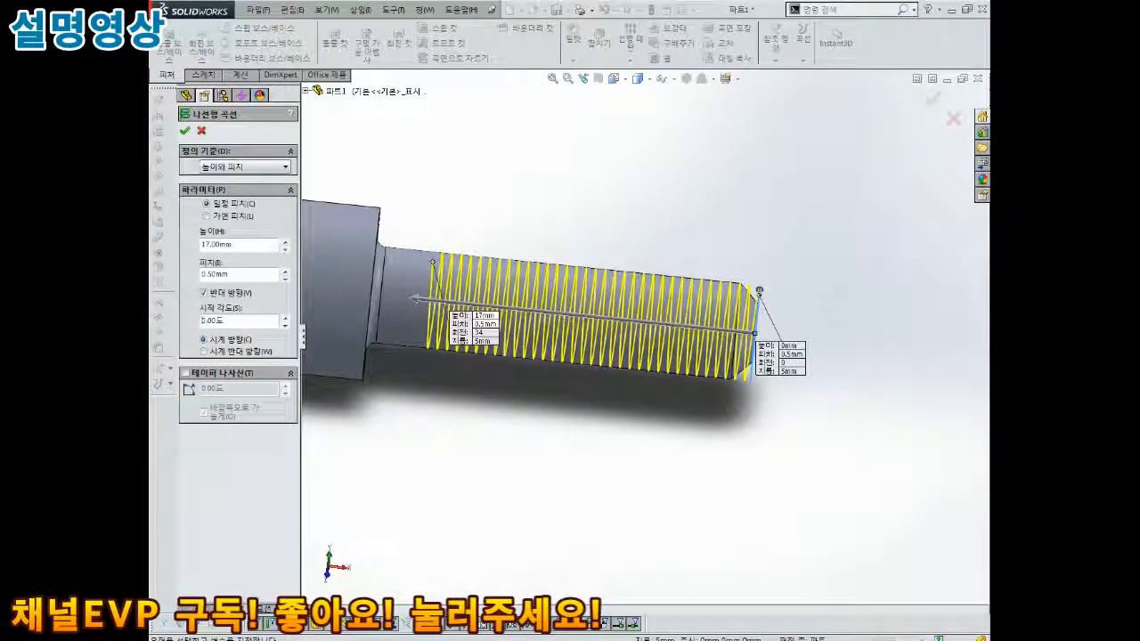
middle_click_drag(675, 378, 532, 279)
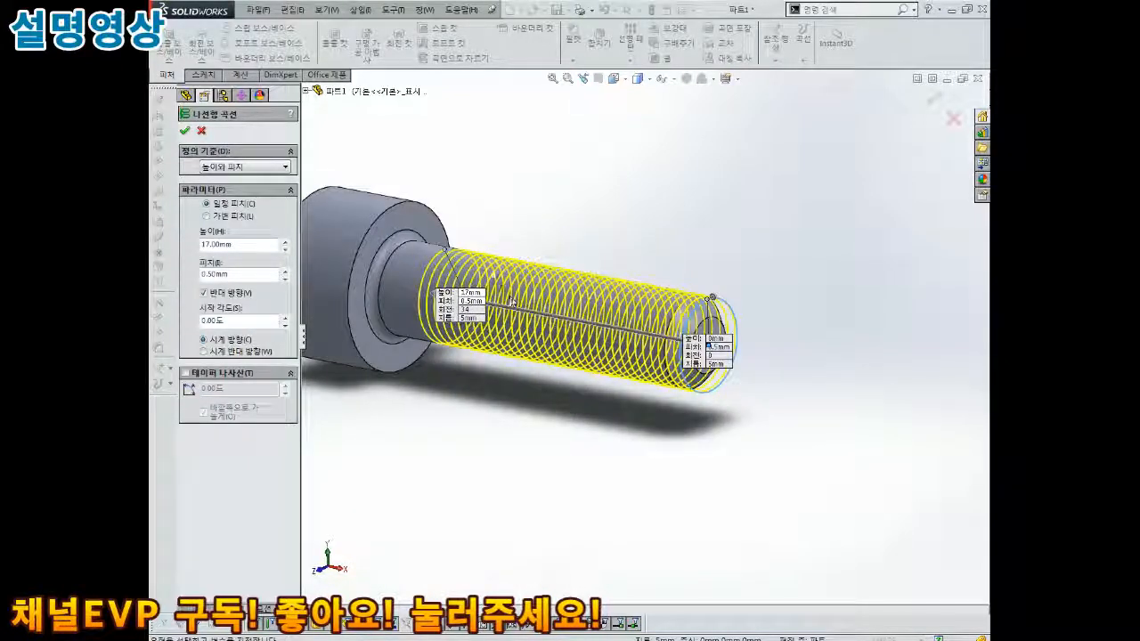
middle_click_drag(576, 342, 549, 339)
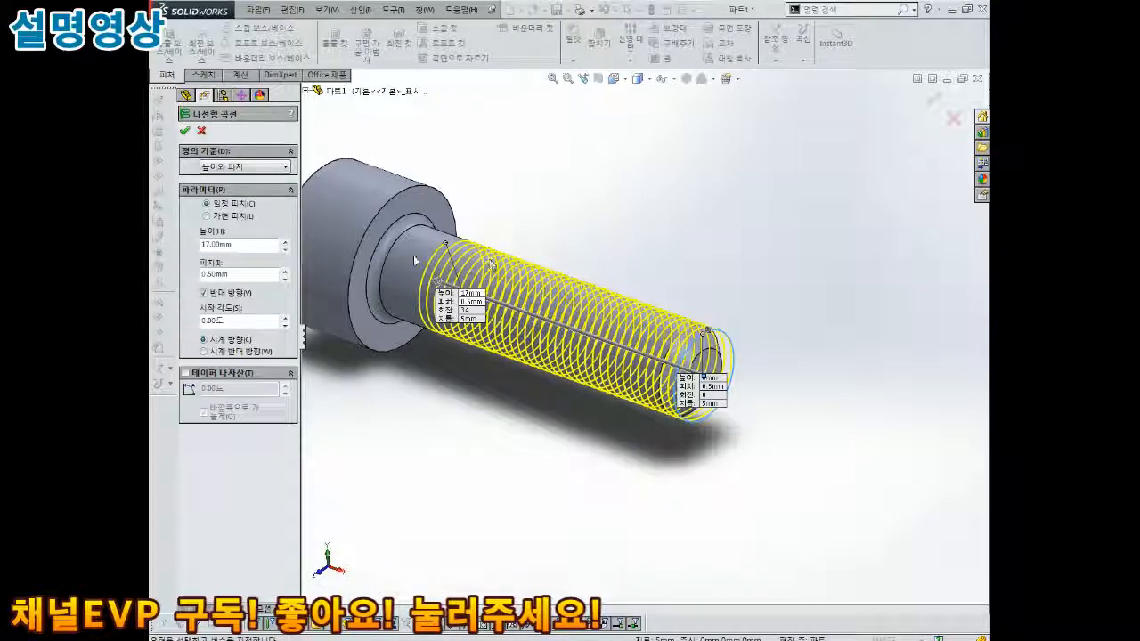
mouse_move(634, 230)
middle_mouse_down()
mouse_move(617, 214)
mouse_move(637, 223)
middle_mouse_up()
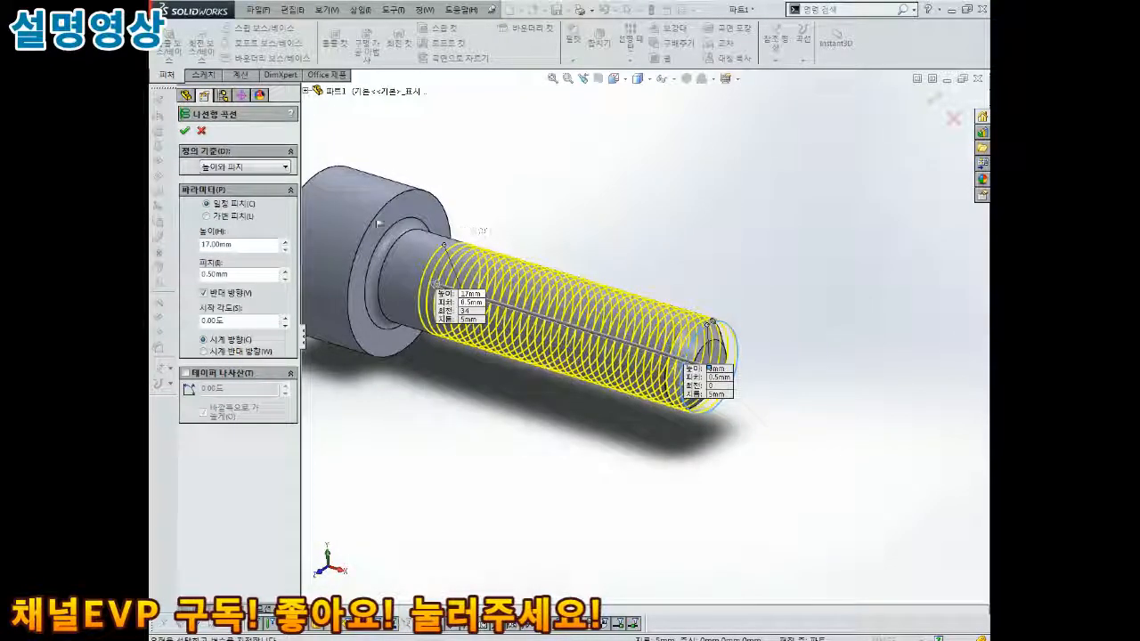
left_click(185, 132)
Examine the helix on the shank from several angles and compare how the front and top planes pass through its start point.
middle_click_drag(677, 223, 685, 285)
scroll(685, 338, "up", 3)
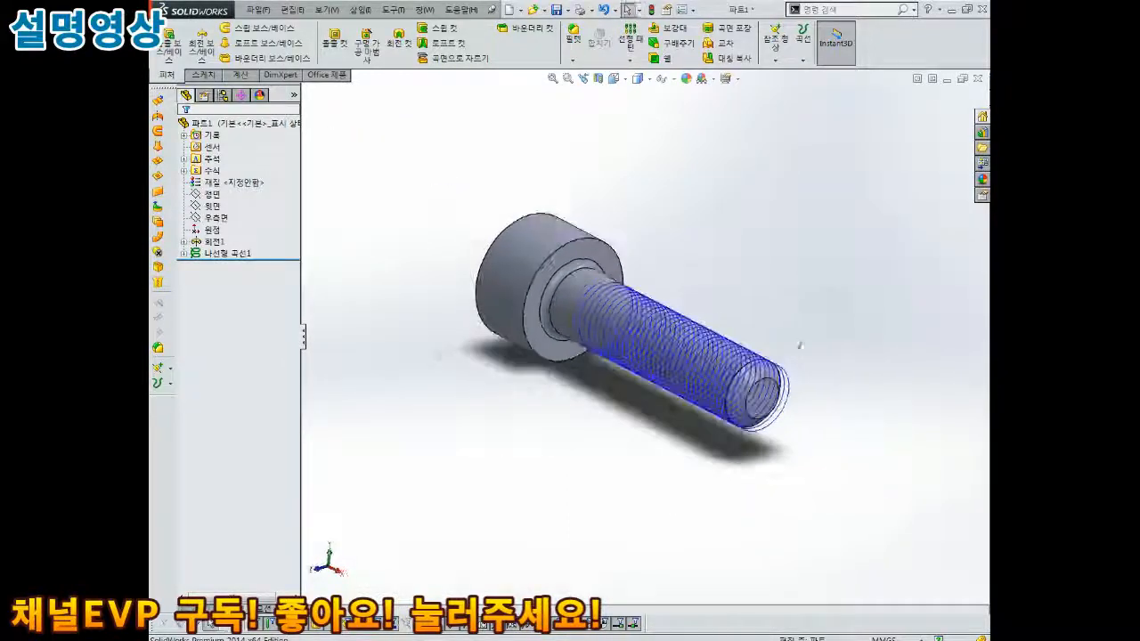
scroll(779, 390, "down", 5)
middle_click_drag(779, 392, 780, 378)
scroll(580, 341, "up", 5)
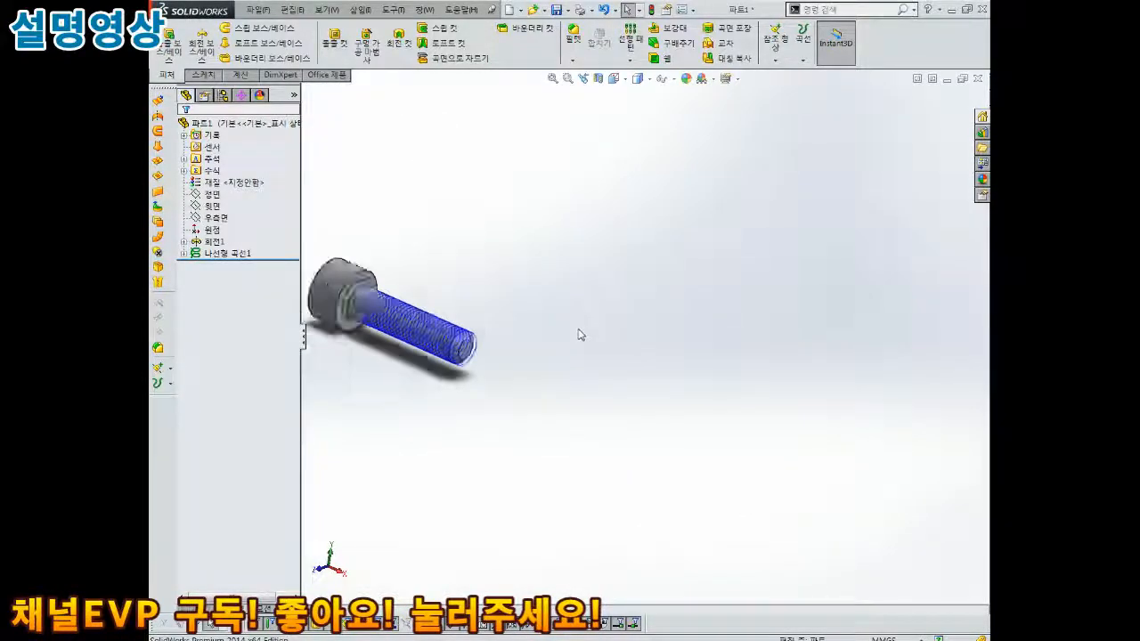
middle_click_drag(579, 333, 656, 341)
scroll(656, 315, "down", 3)
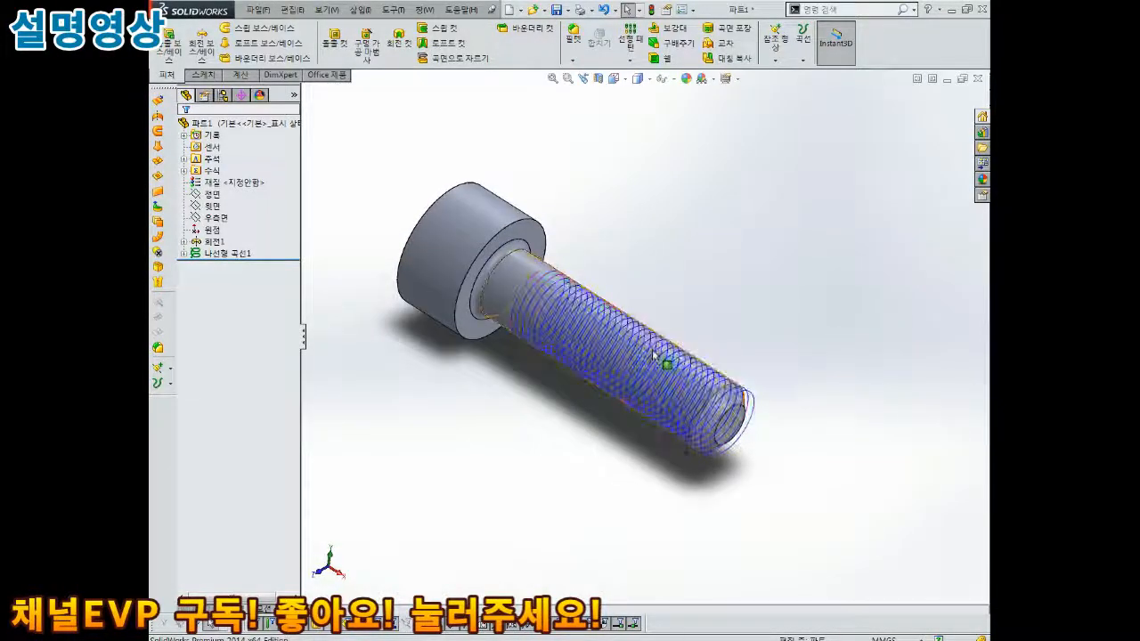
left_click(214, 208)
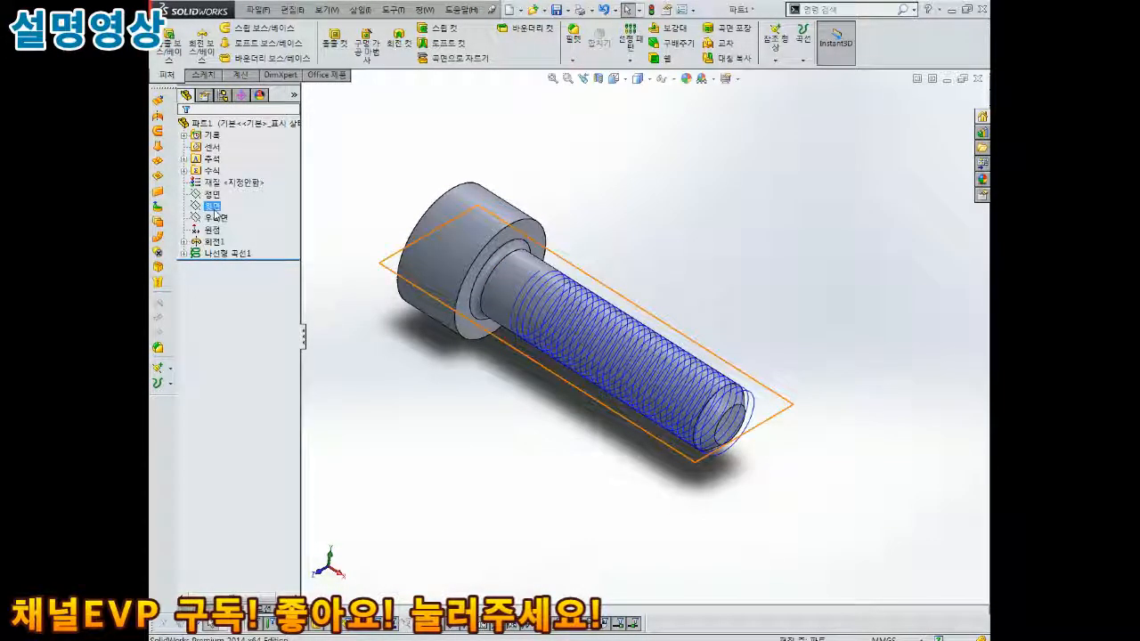
left_click(213, 196)
middle_click_drag(753, 229, 700, 185)
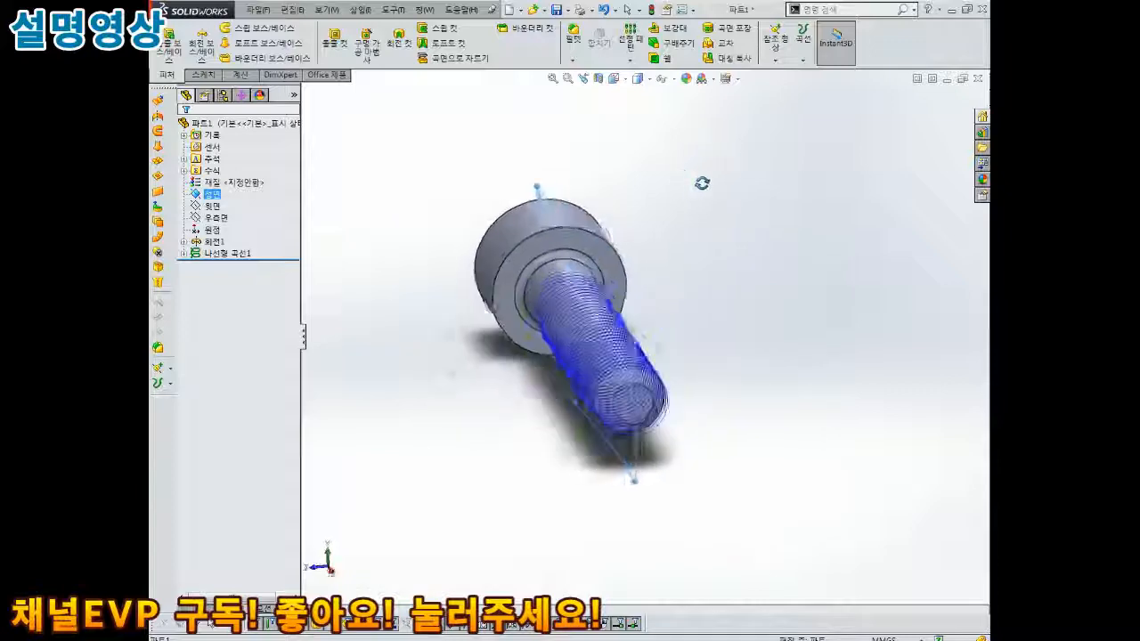
scroll(656, 390, "up", 5)
scroll(543, 430, "down", 5)
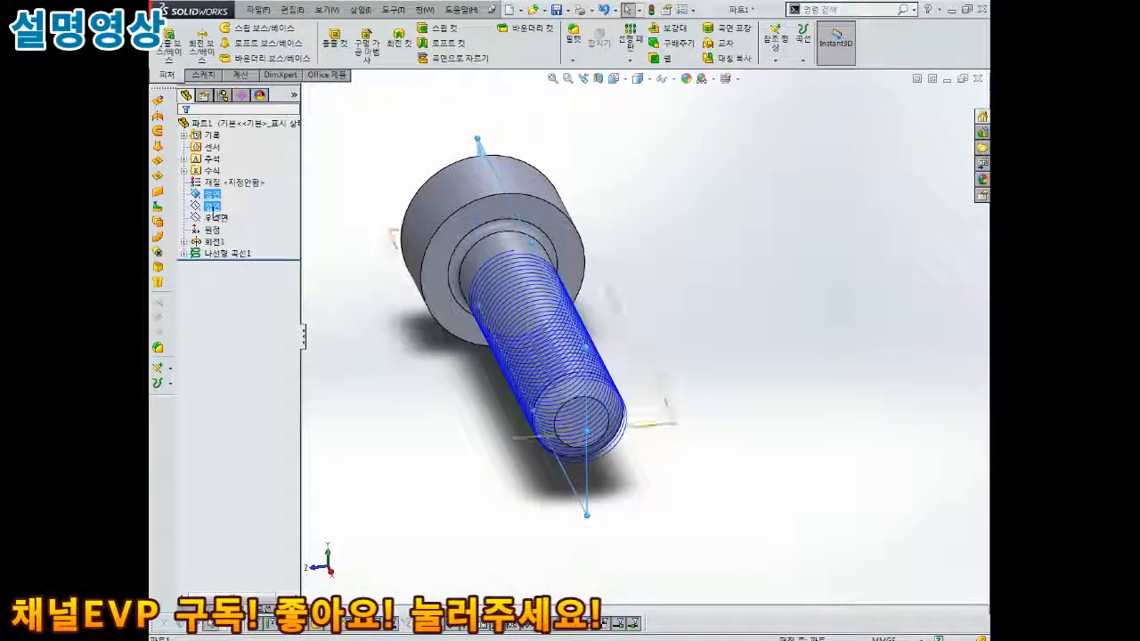
left_click(213, 206)
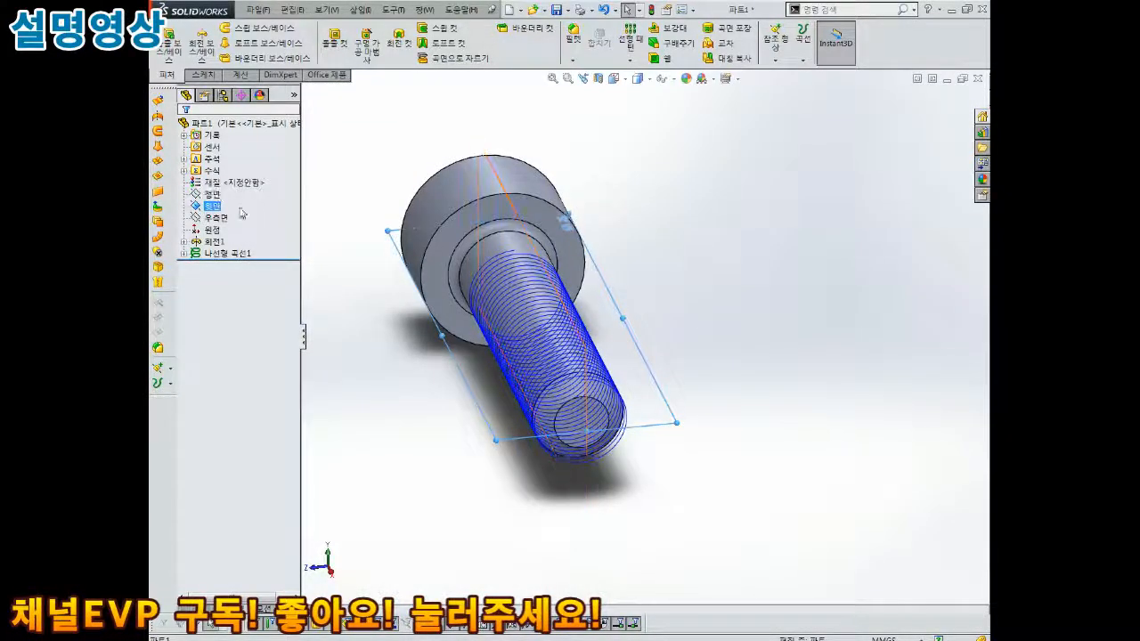
Open a new sketch on the front plane, through the helix start point, and view it face-on.
scroll(659, 432, "up", 3)
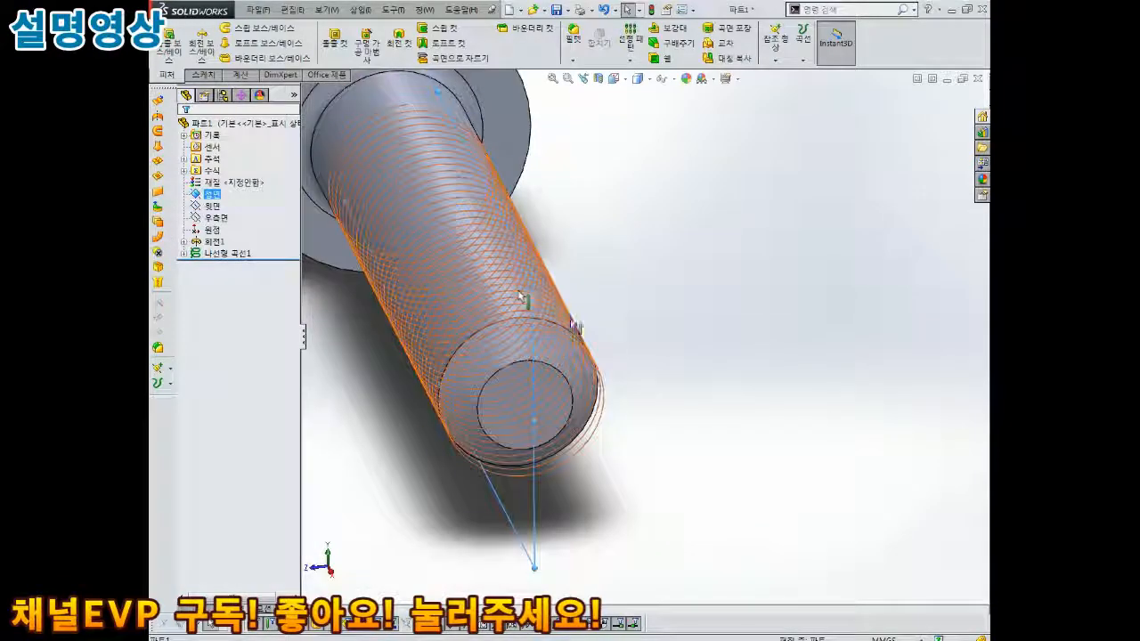
left_click(528, 336)
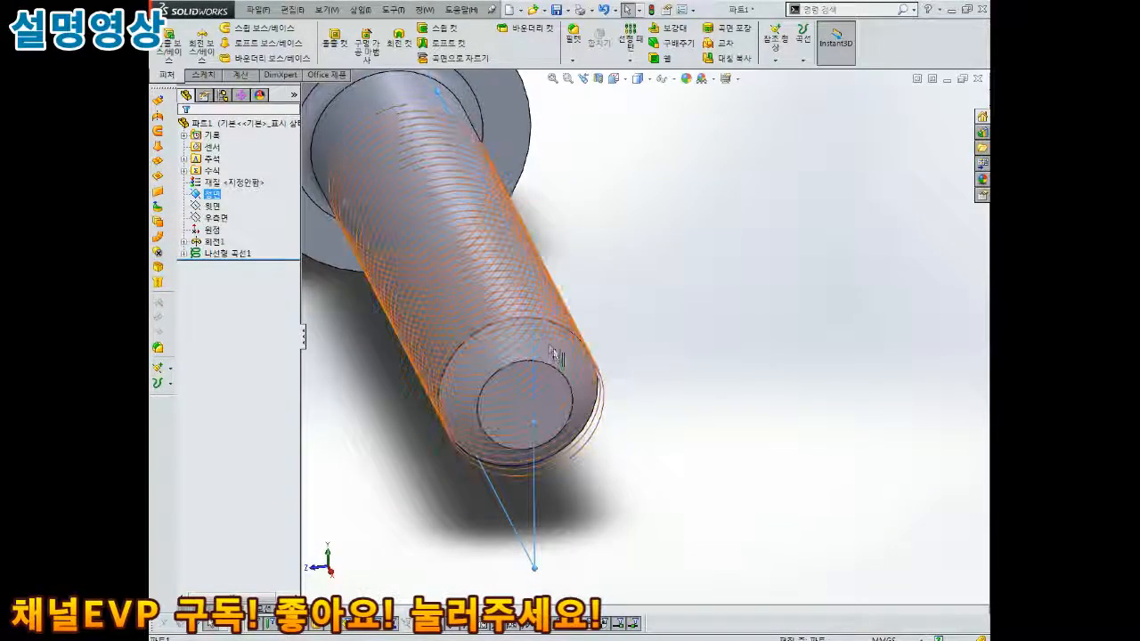
scroll(917, 535, "down", 5)
key("f")
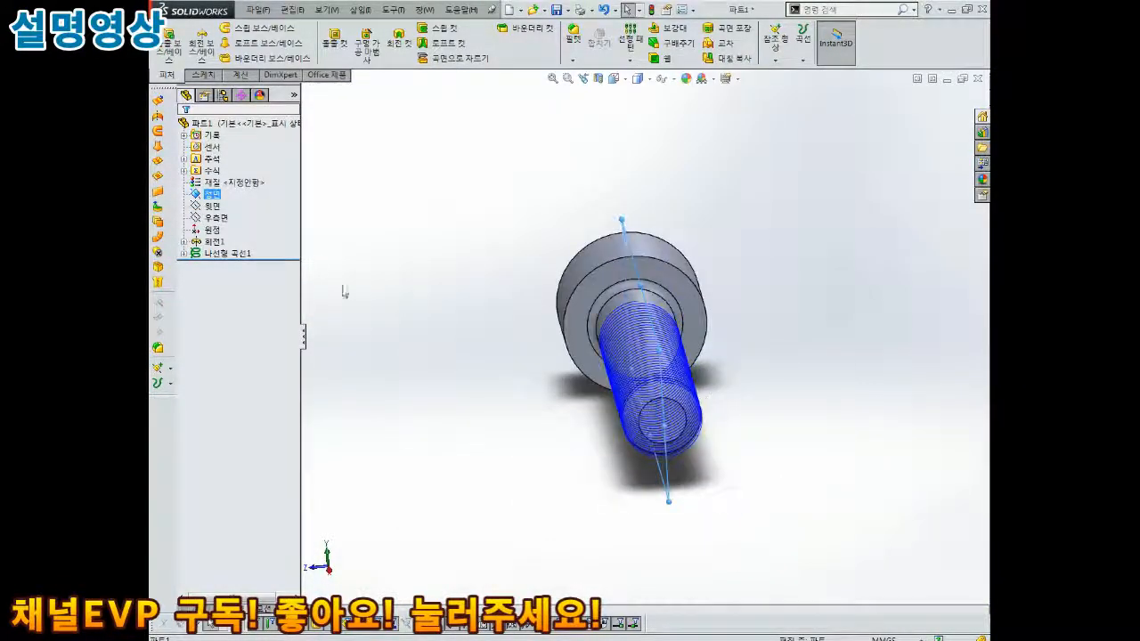
middle_click_drag(487, 312, 509, 290)
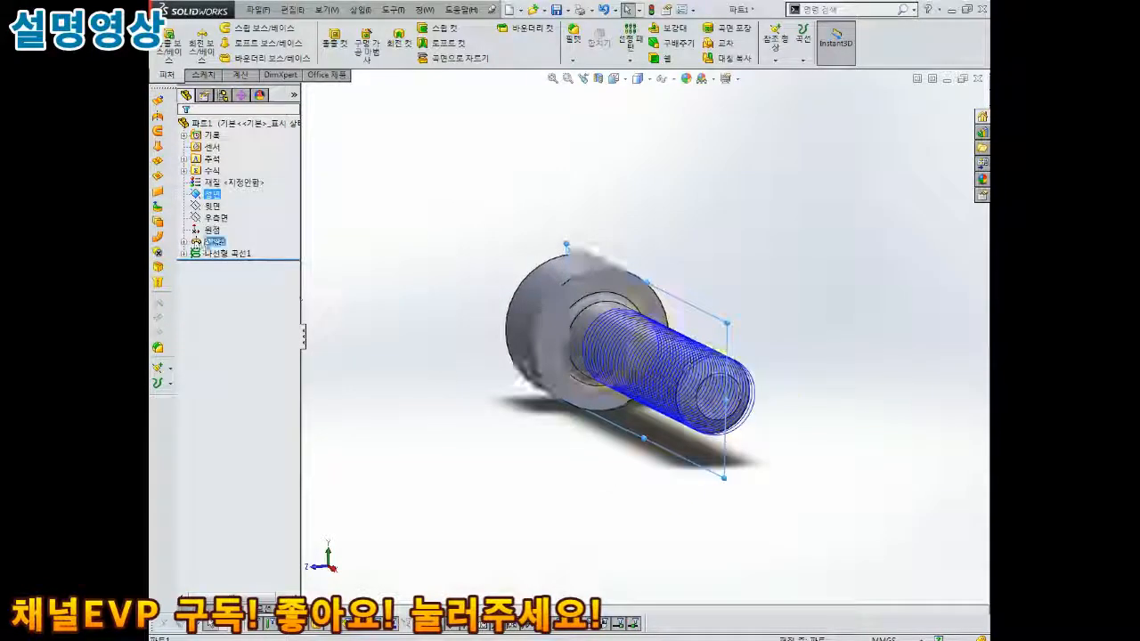
left_click(218, 173)
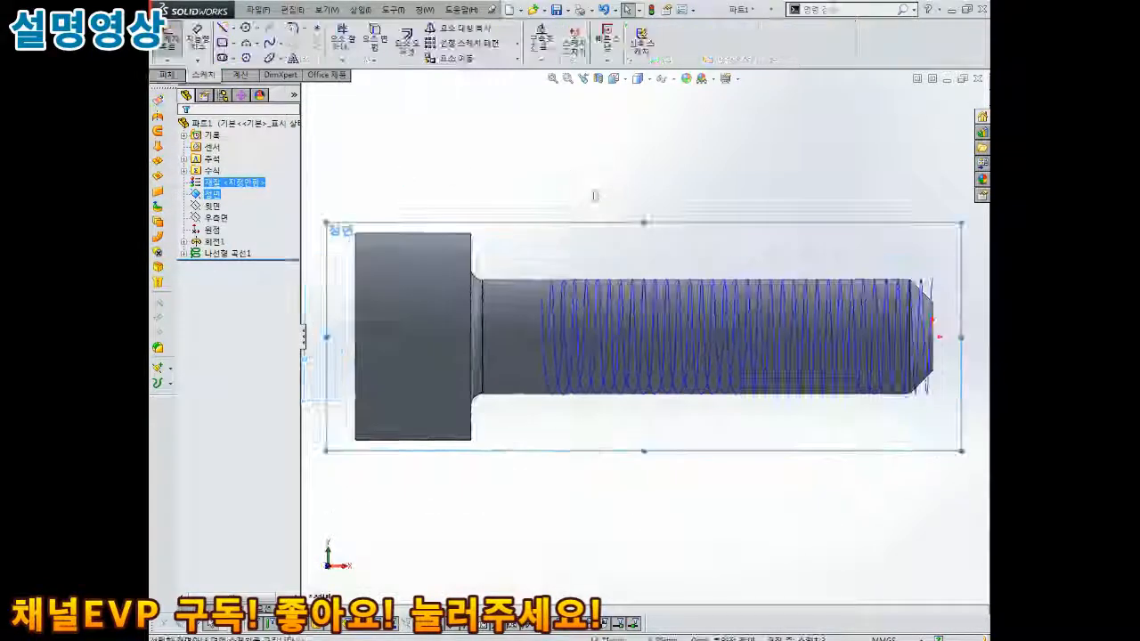
Sketch a three-sided polygon pointing down, about 0.35 mm from centre to vertex, just beyond the helix start at the shank tip.
scroll(811, 321, "down", 10)
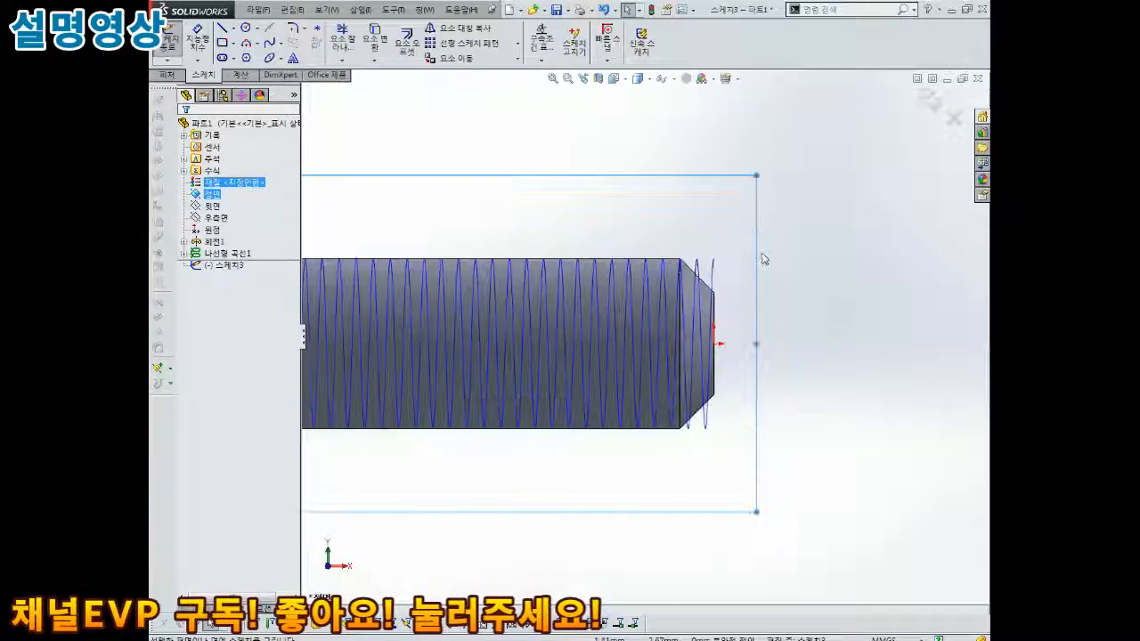
left_click(245, 58)
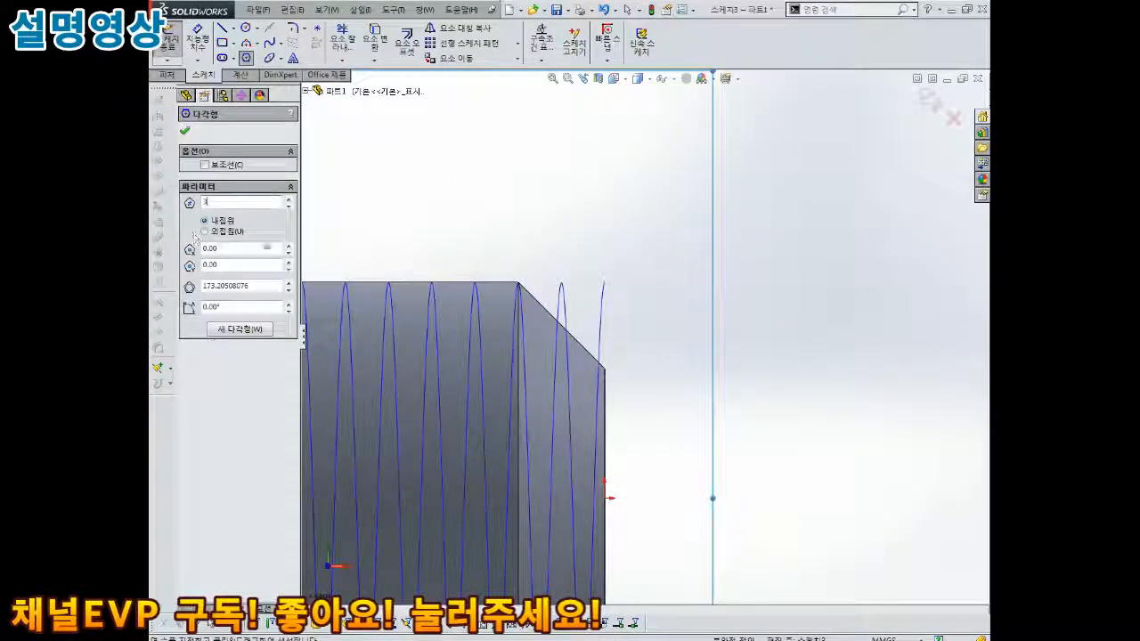
left_click(655, 295)
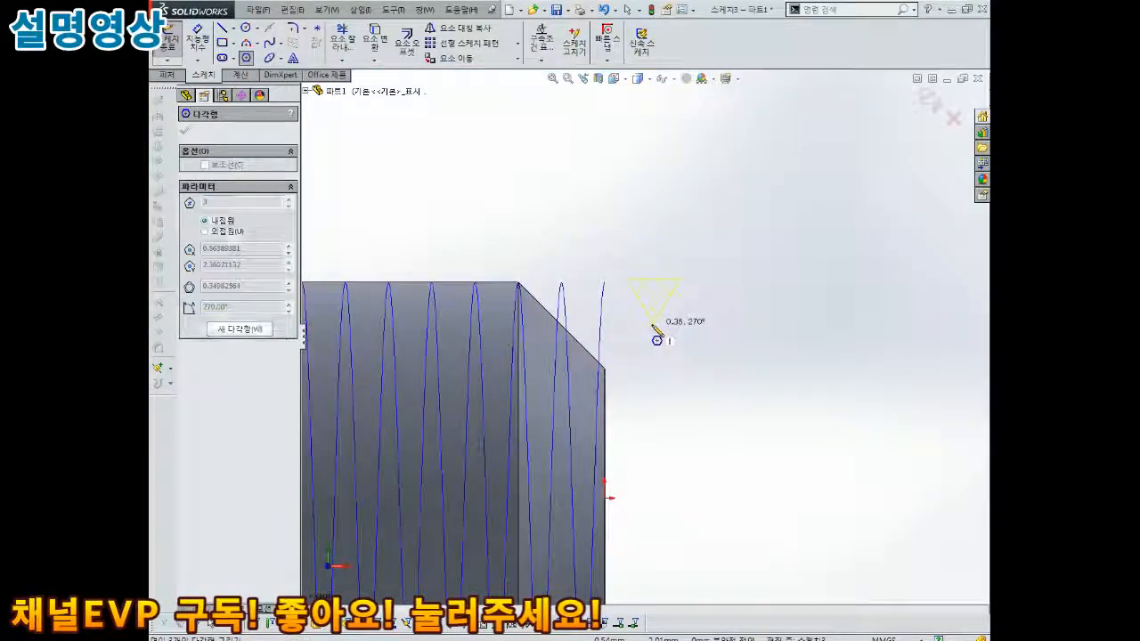
left_click(655, 326)
key("Escape")
scroll(663, 322, "down", 2)
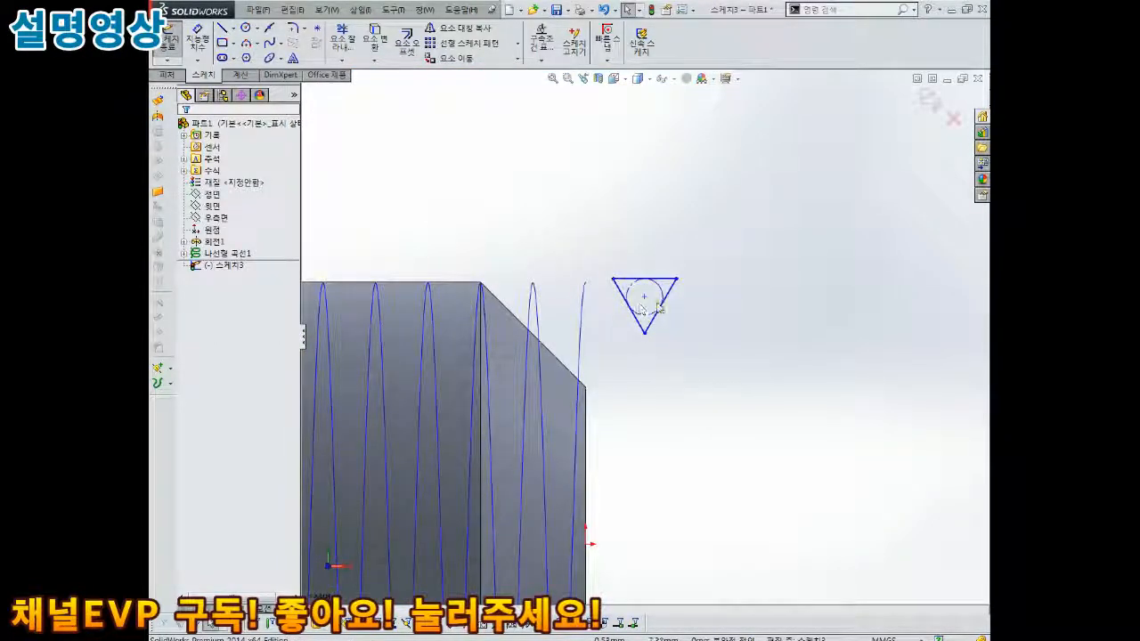
scroll(677, 307, "down", 2)
Make the triangle's upper side horizontal and dimension its height at 0.3 mm.
left_click(660, 282)
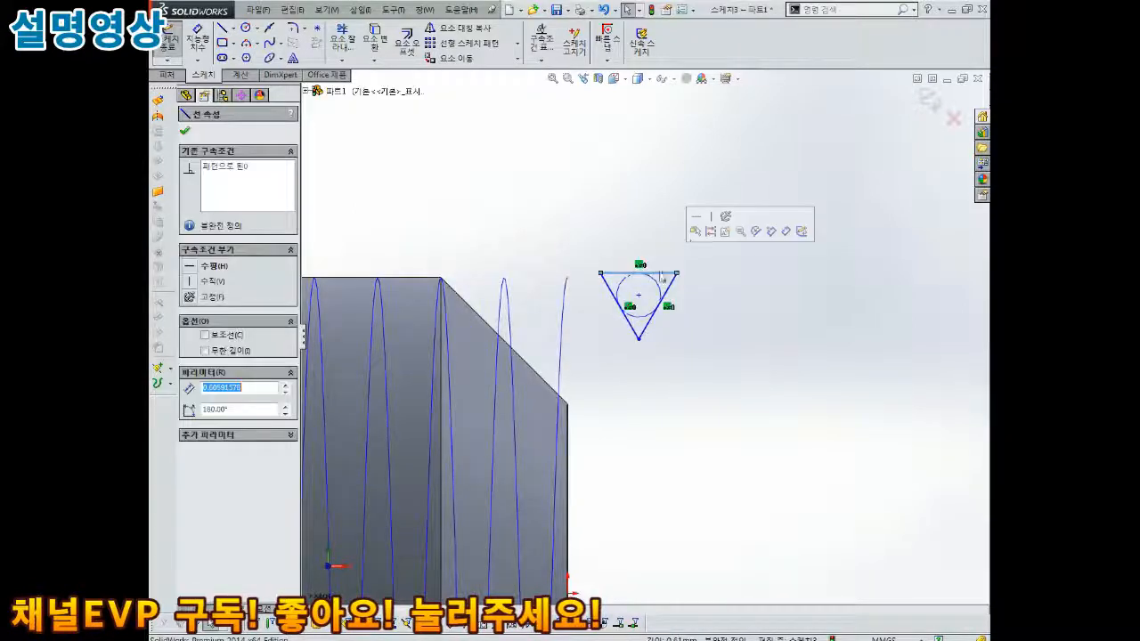
left_click(698, 223)
right_click_drag(737, 311, 738, 289)
left_click(638, 338)
left_click(682, 277)
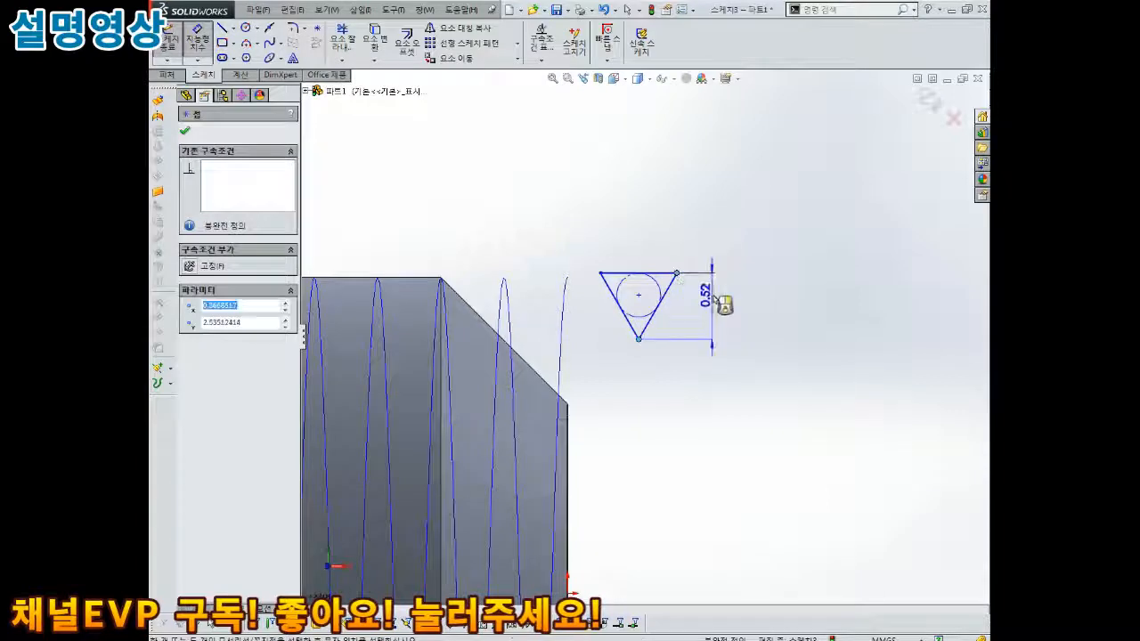
left_click(718, 303)
type("0.3")
key("Return")
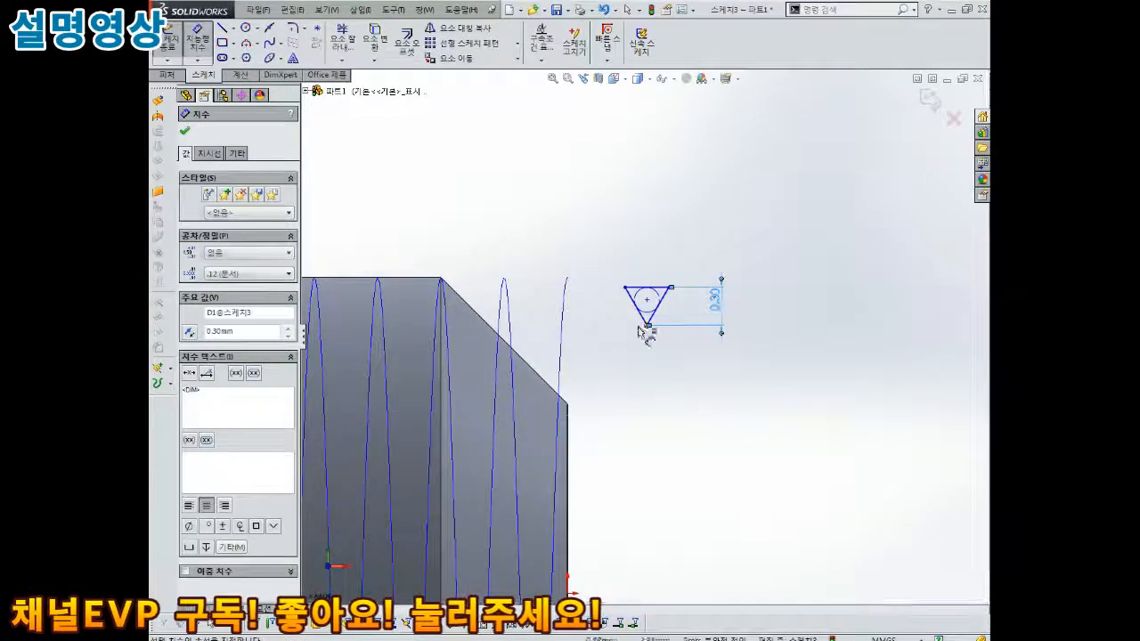
key("Escape")
Convert the helix into the triangle sketch with Convert Entities and check the converted curve along the shank.
scroll(660, 300, "down", 2)
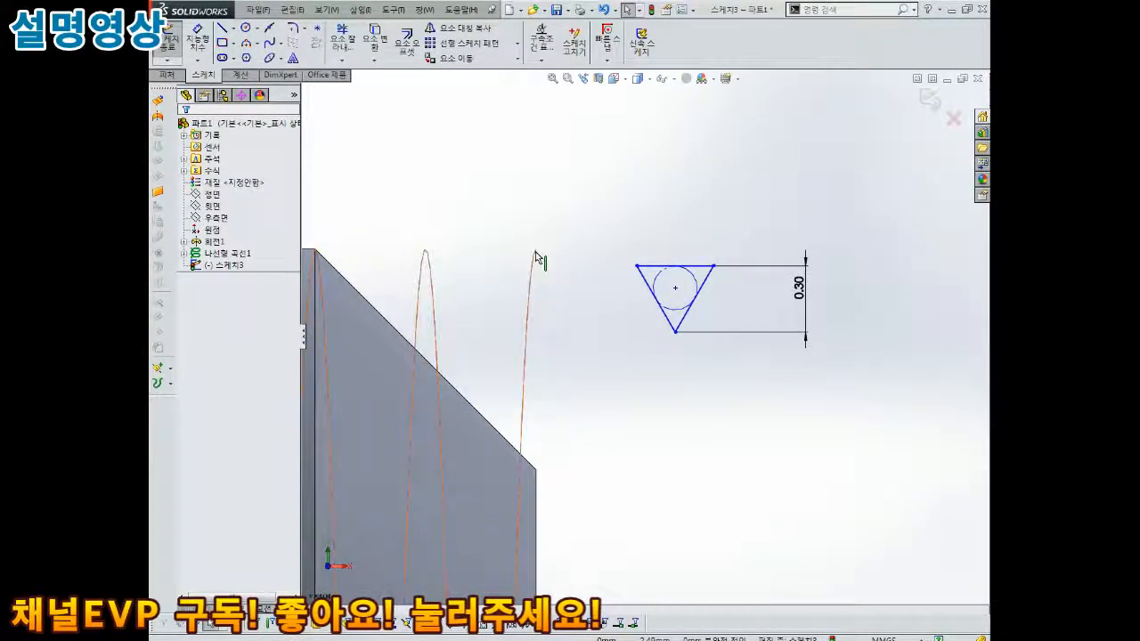
scroll(639, 331, "up", 2)
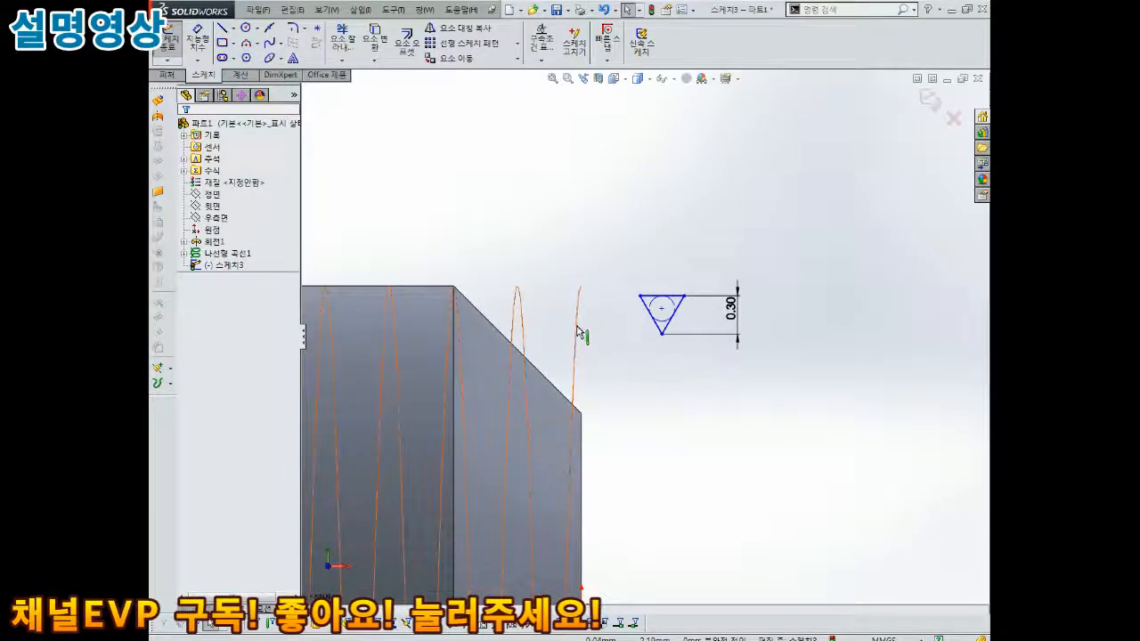
left_click(577, 330)
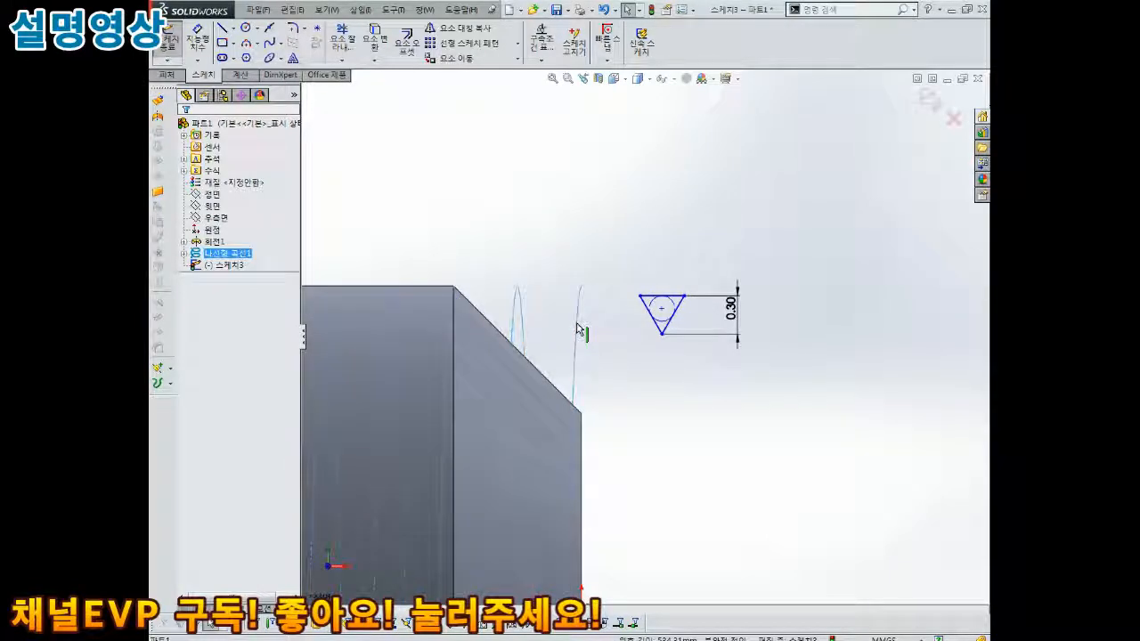
left_click(372, 51)
mouse_move(509, 255)
middle_mouse_down()
mouse_move(686, 311)
mouse_move(750, 450)
mouse_move(684, 418)
mouse_move(757, 389)
middle_mouse_up()
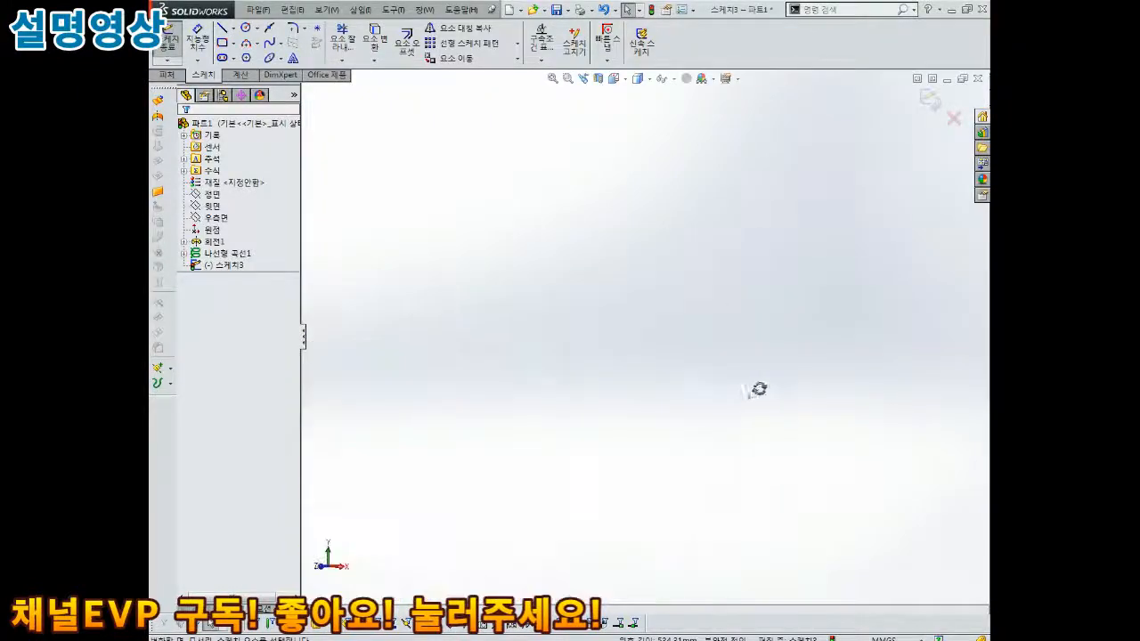
key("f")
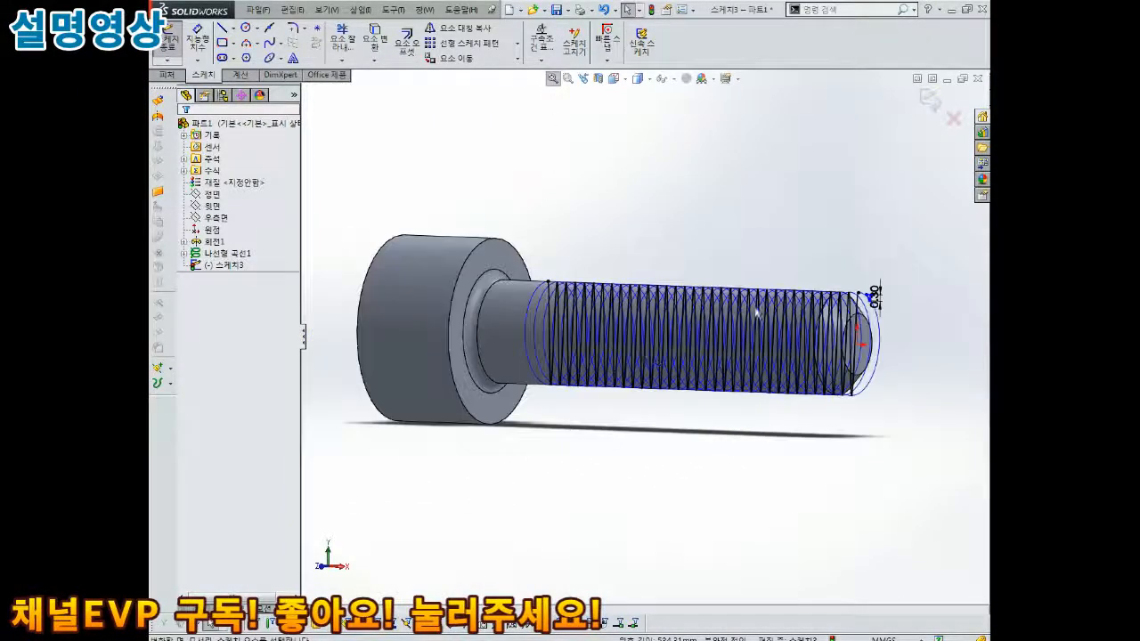
scroll(709, 290, "down", 5)
left_click(710, 289)
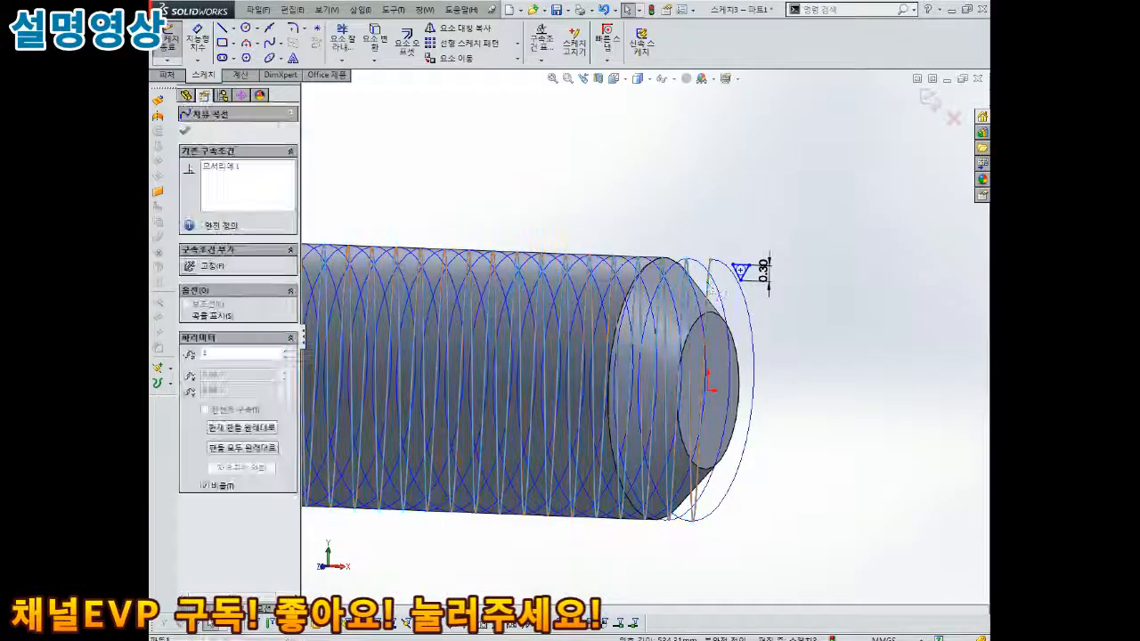
left_click(802, 347)
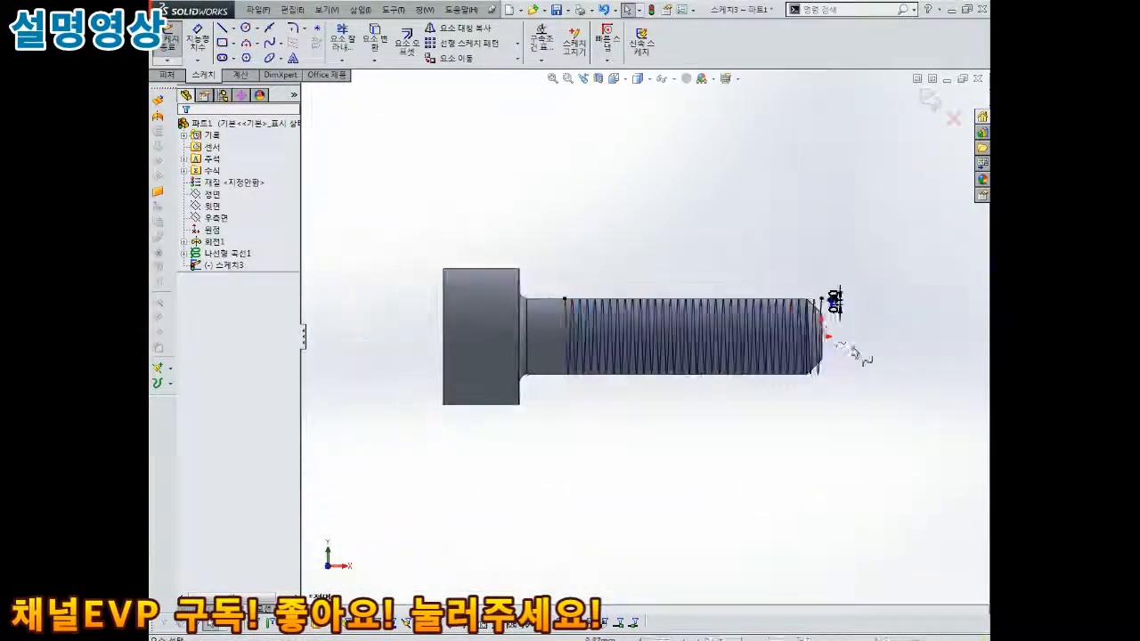
Merge the triangle's upper vertex nearest the shank with the converted helix's start point at the tip, and exit the sketch.
scroll(845, 342, "down", 7)
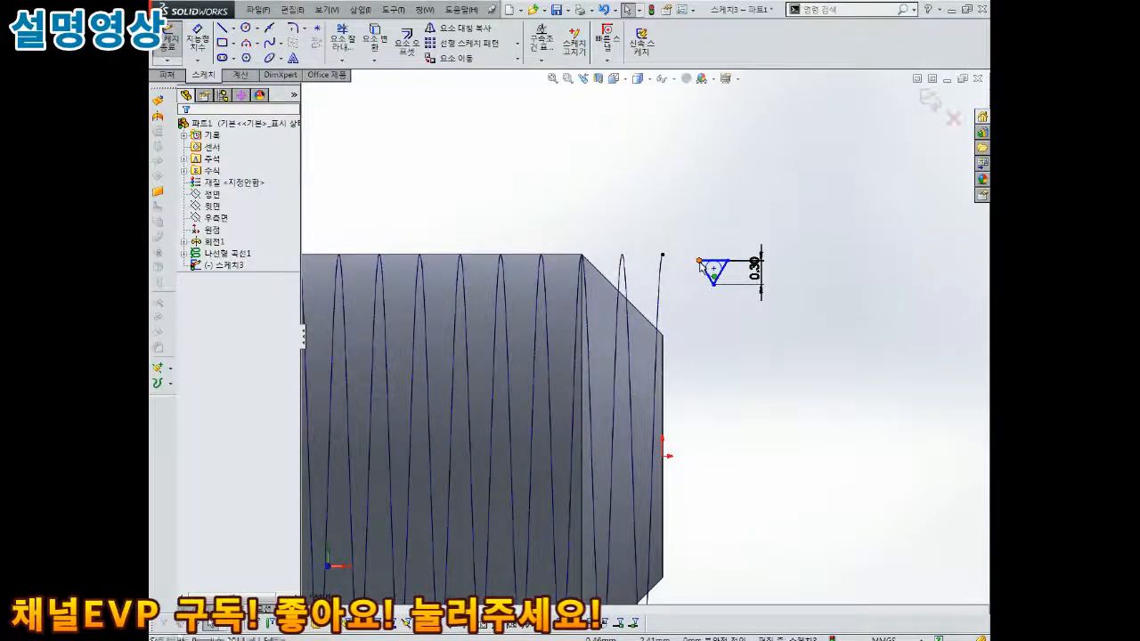
left_click(700, 263)
left_click(662, 254, "ctrl")
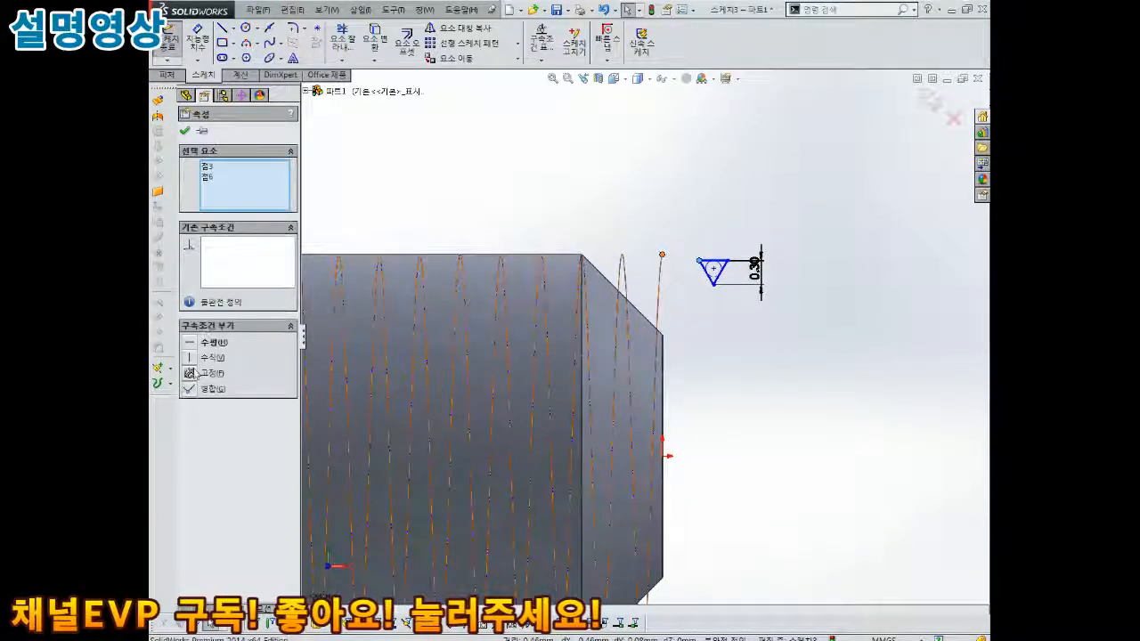
left_click(190, 390)
left_click(727, 344)
scroll(723, 343, "up", 3)
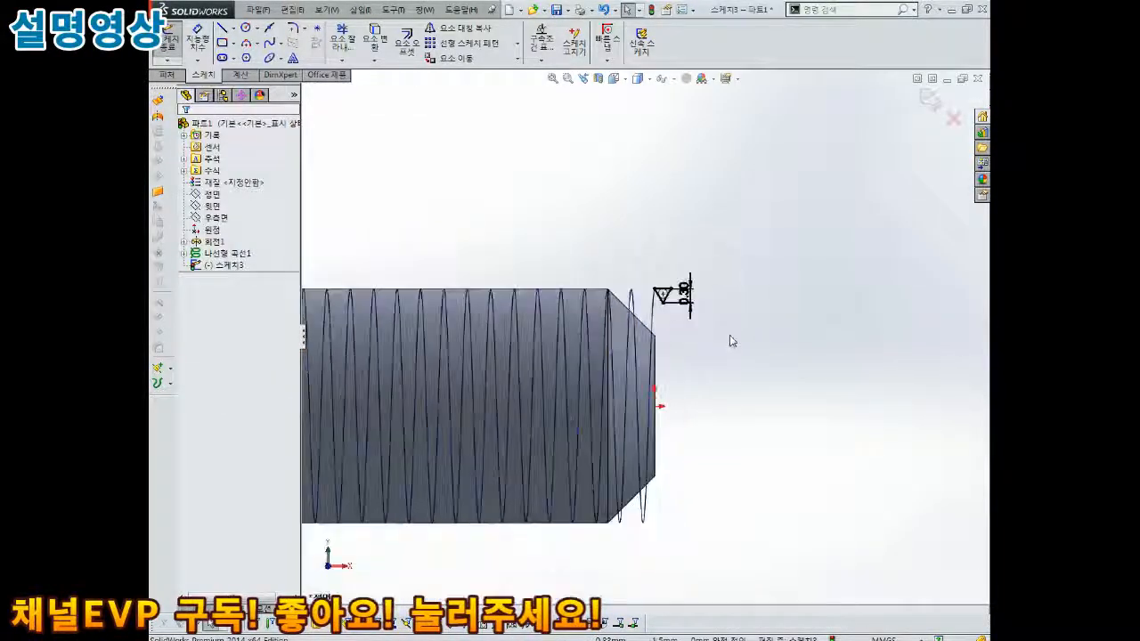
middle_click_drag(719, 343, 676, 343)
scroll(669, 322, "down", 4)
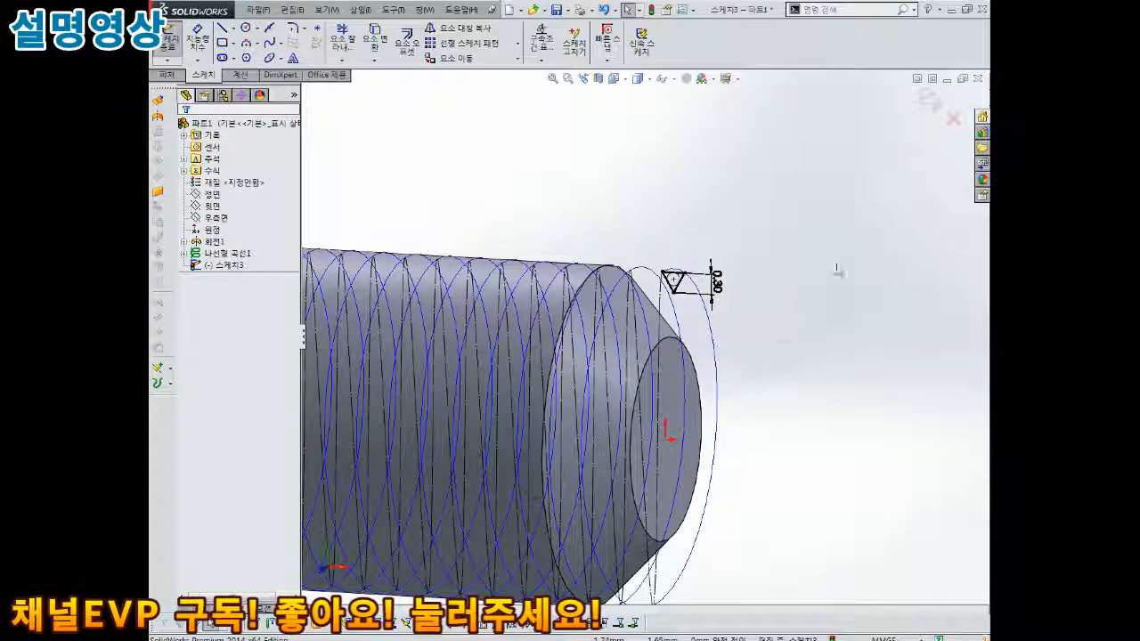
left_click(929, 100)
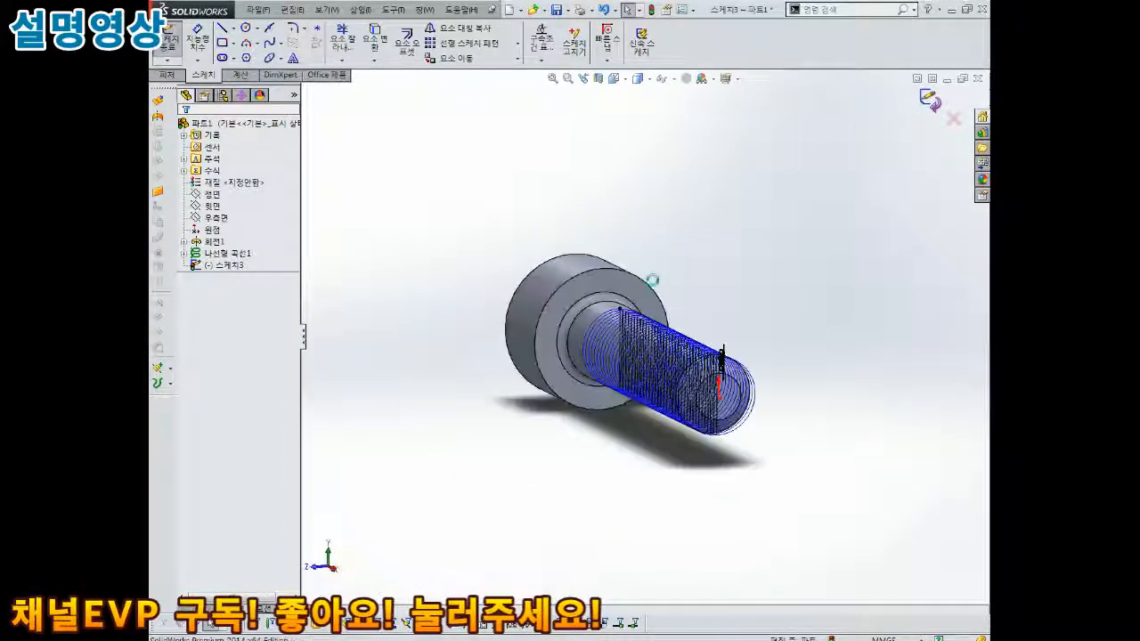
Cut the thread into the shank with a swept cut, using the triangle sketch as profile and the helix as path.
middle_click_drag(717, 365, 848, 401)
scroll(848, 401, "down", 4)
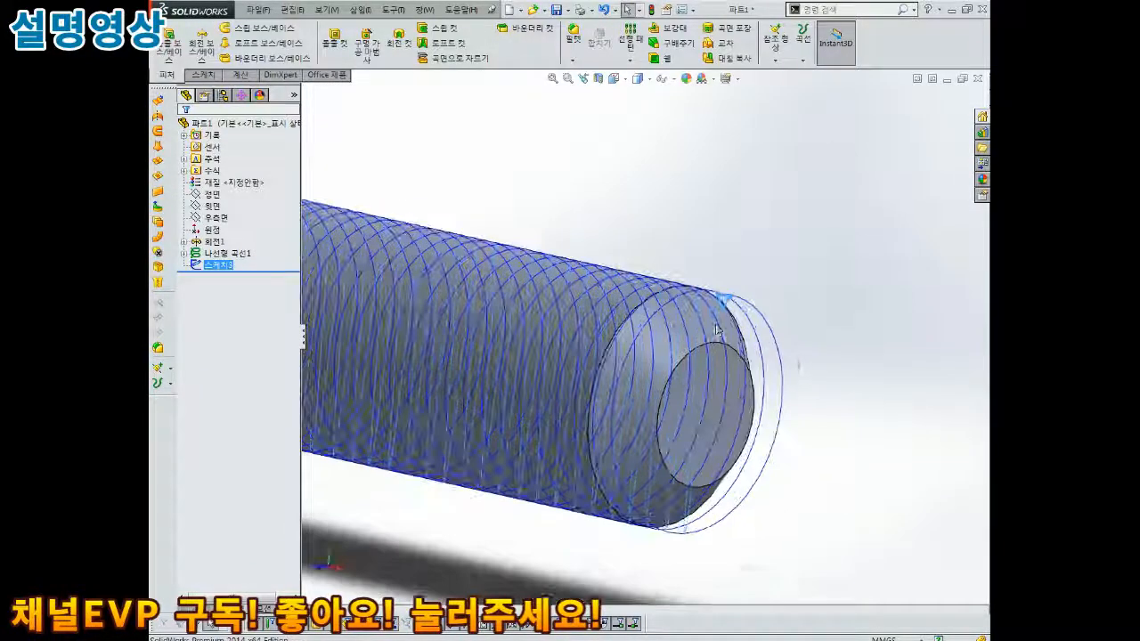
left_click(438, 27)
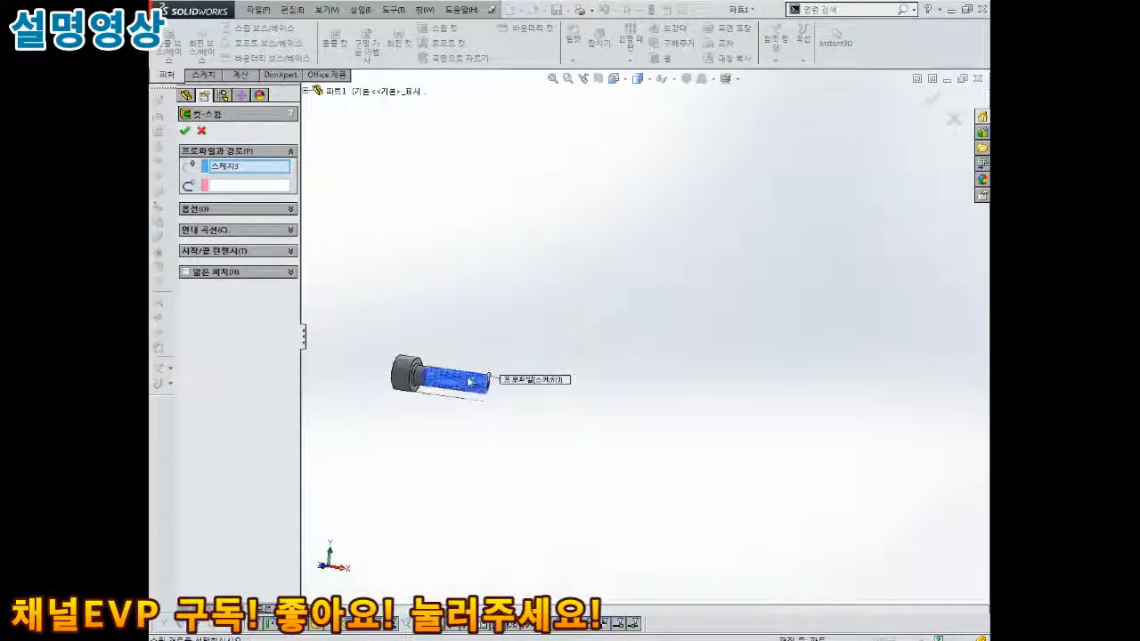
scroll(470, 381, "down", 10)
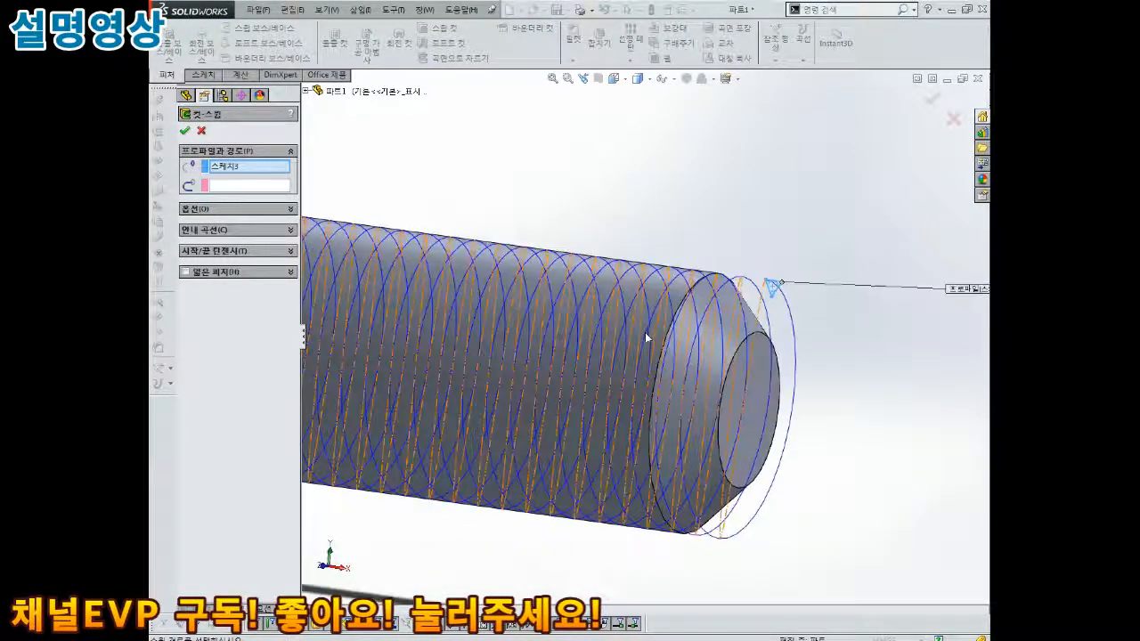
scroll(647, 338, "down", 3)
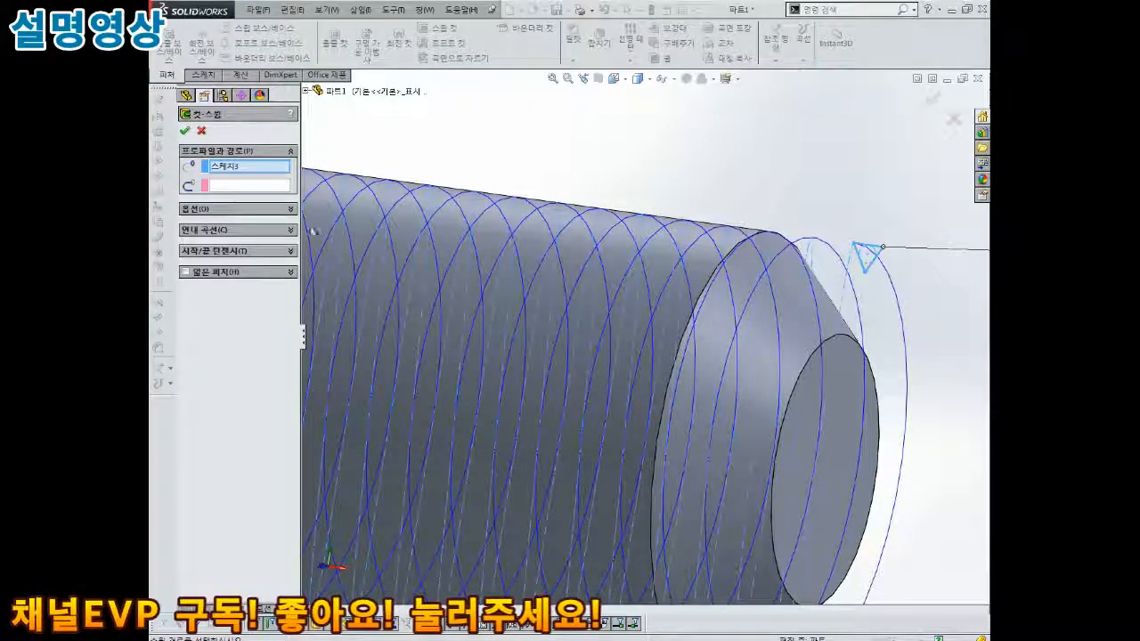
left_click(242, 186)
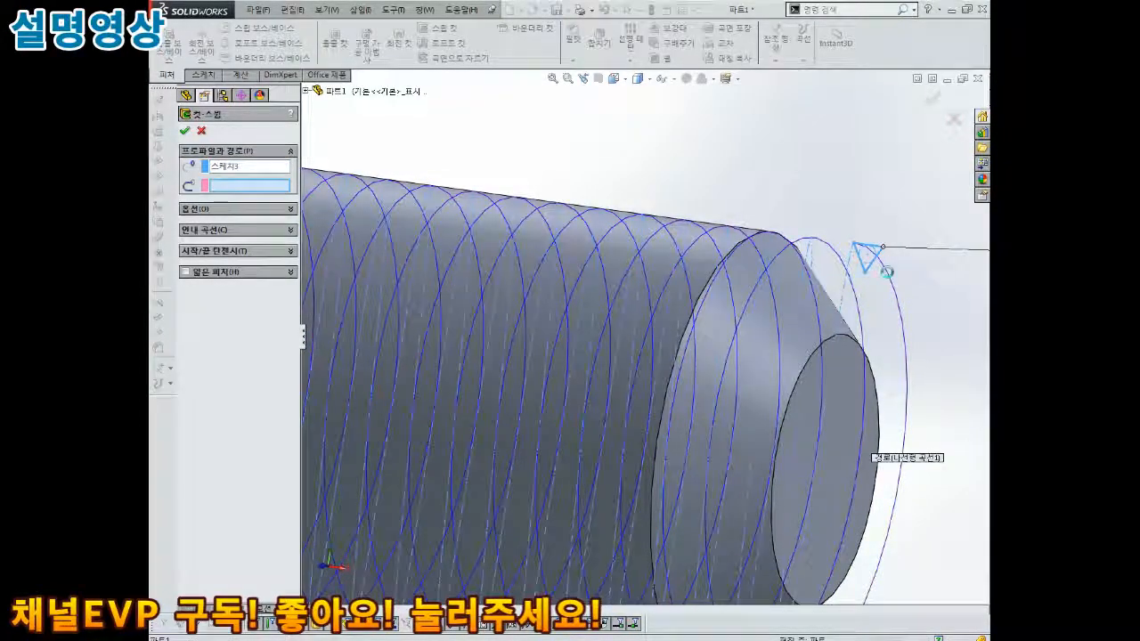
left_click(894, 283)
scroll(895, 290, "up", 10)
scroll(561, 326, "down", 3)
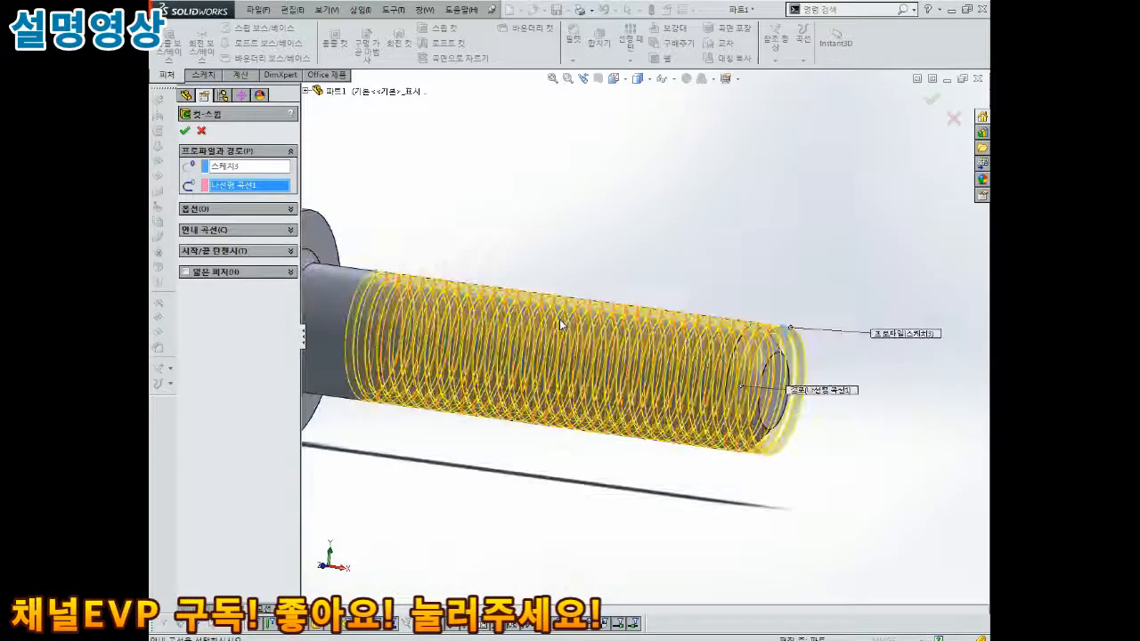
scroll(563, 326, "up", 3)
scroll(534, 326, "down", 3)
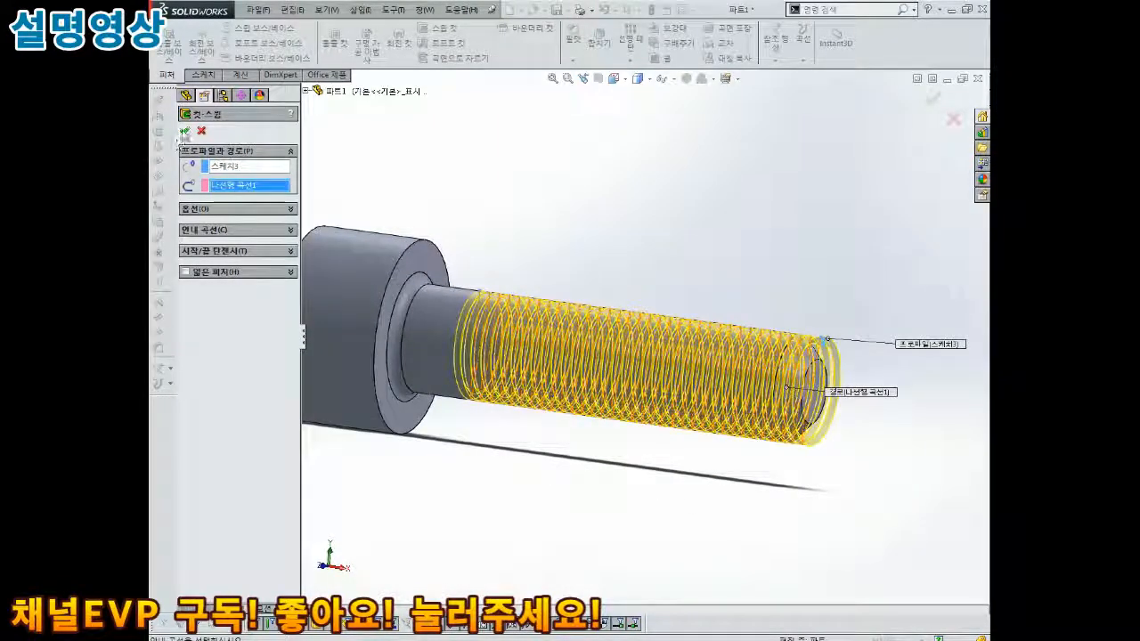
Open a new sketch on the flat outer face of the bolt head and view it face-on.
middle_click_drag(516, 211, 576, 256)
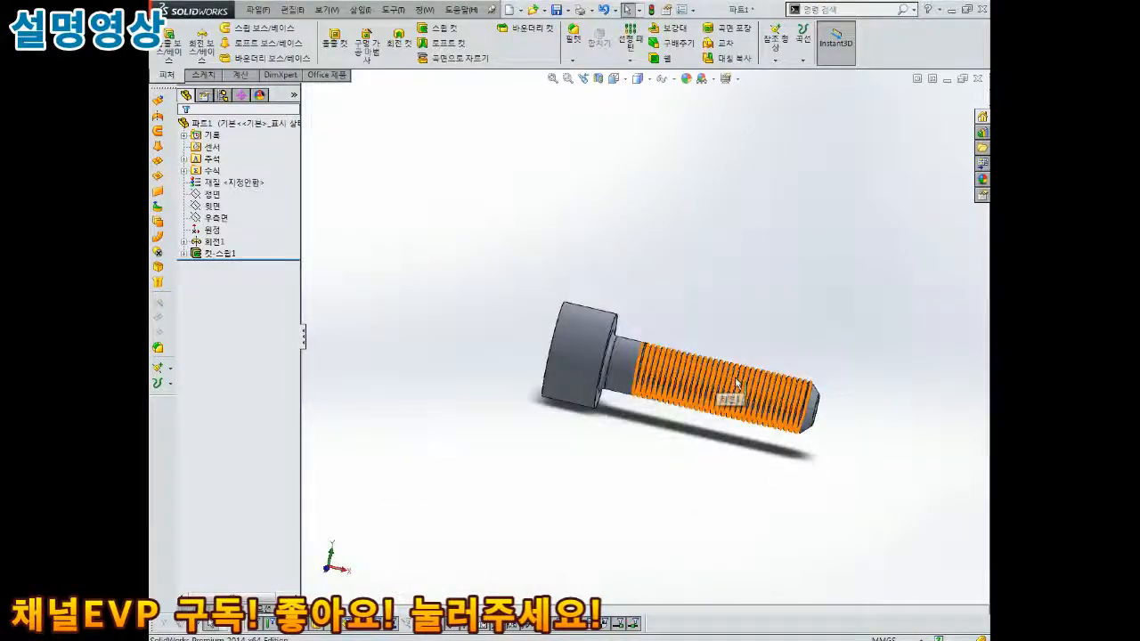
middle_click_drag(853, 367, 810, 370)
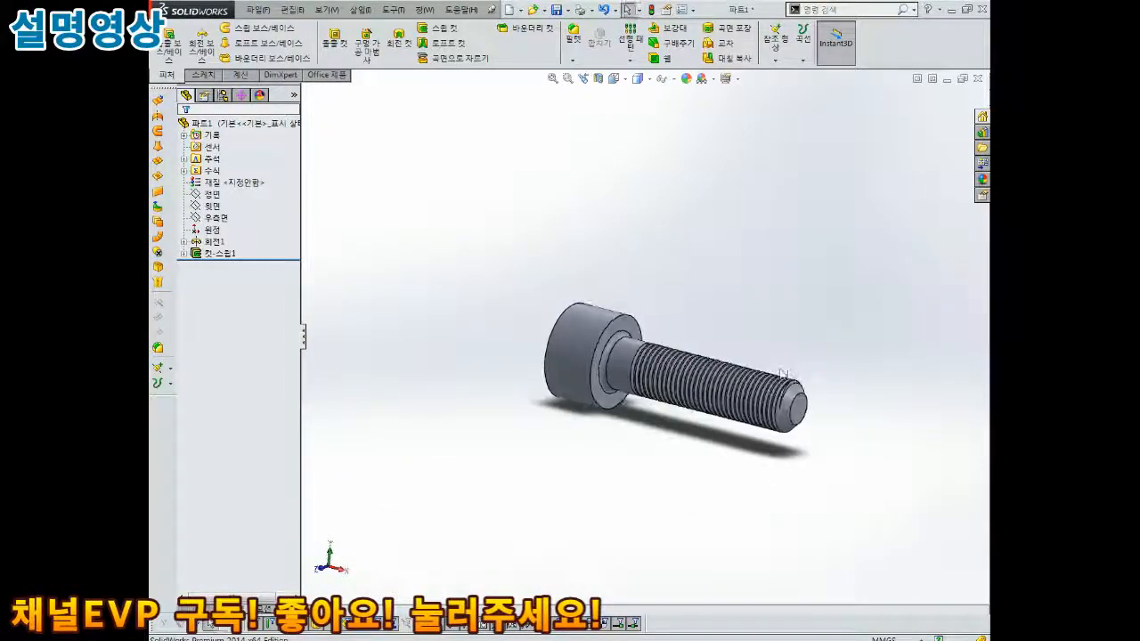
middle_click_drag(664, 407, 600, 367)
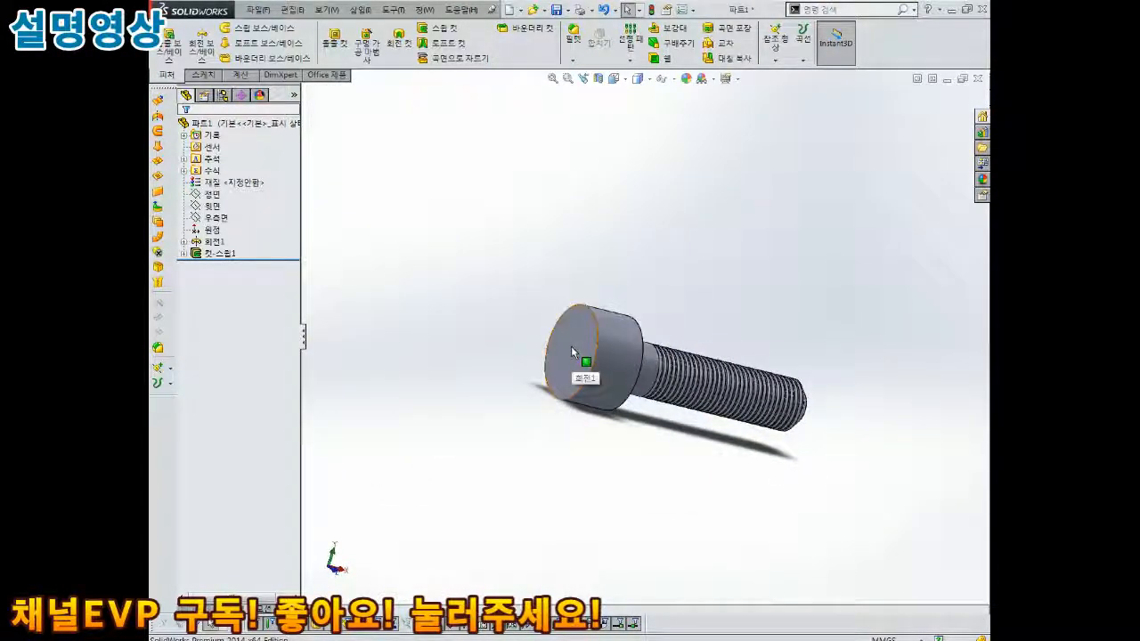
scroll(569, 347, "up", 4)
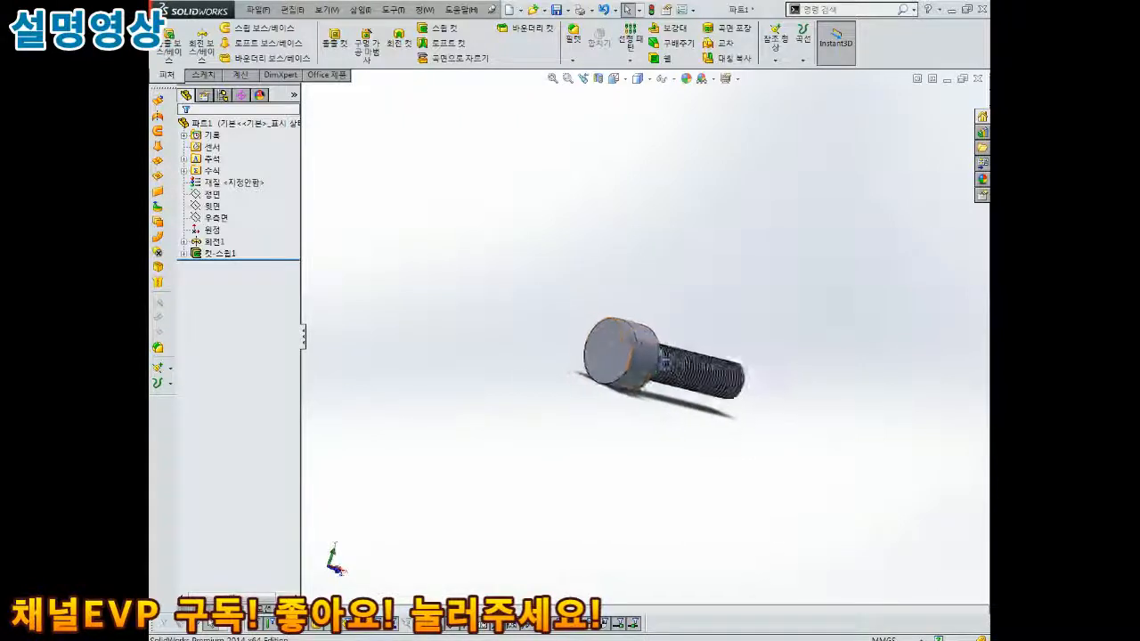
middle_click_drag(666, 358, 671, 351)
scroll(669, 346, "down", 5)
left_click(525, 364)
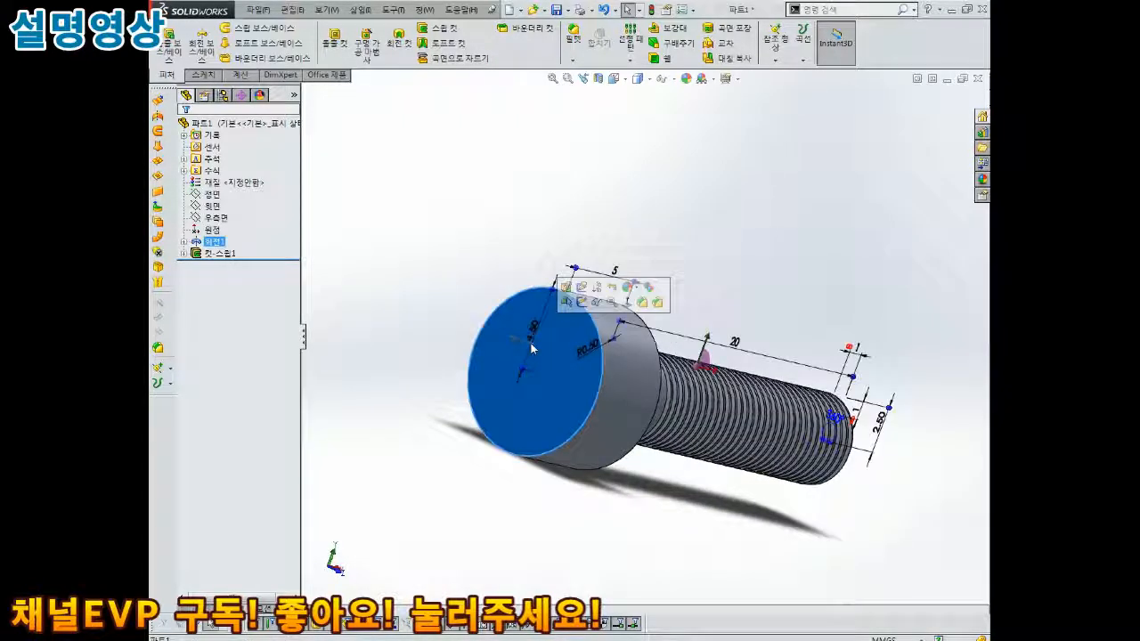
left_click(567, 224)
left_click(538, 337)
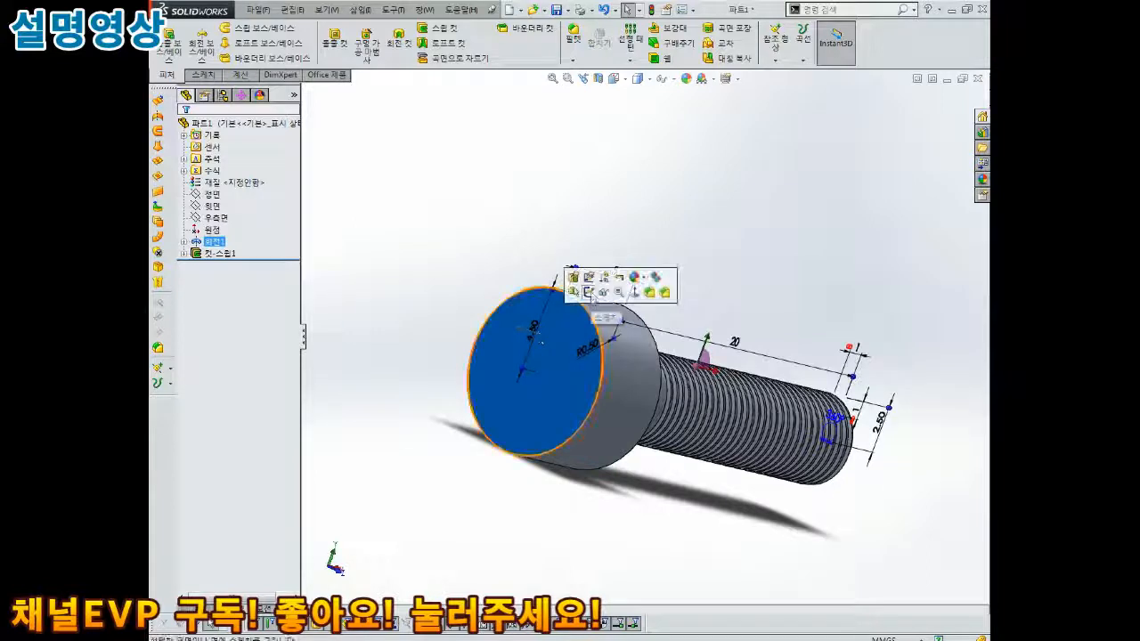
left_click(589, 292)
scroll(643, 336, "up", 2)
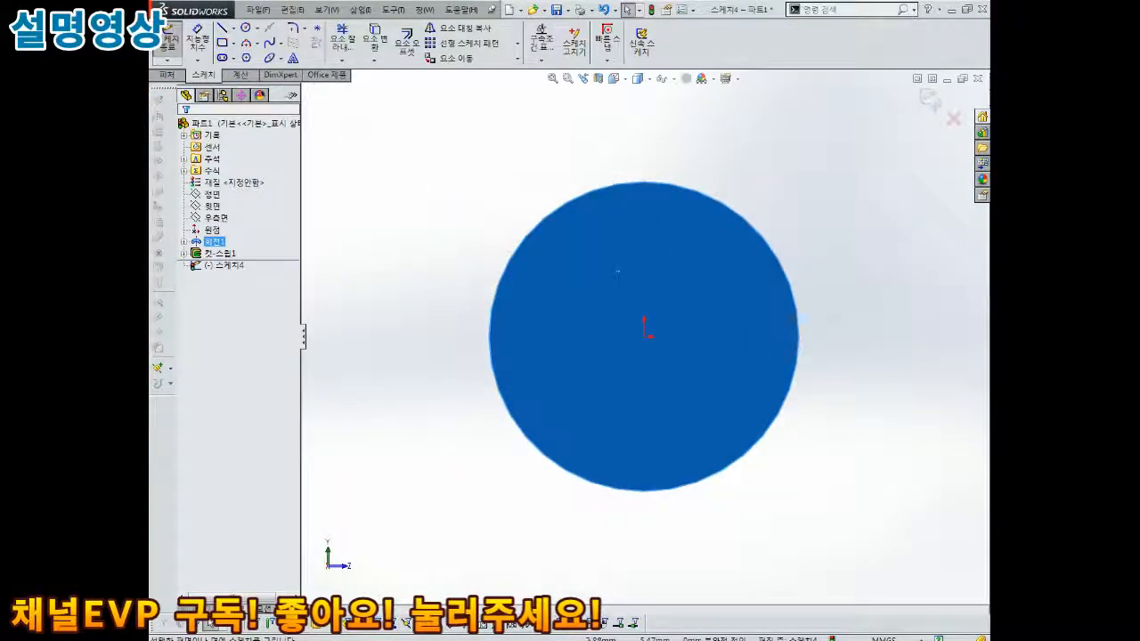
Sketch a six-sided polygon about 5.9 mm across flats, centred on the origin of the head face.
left_click(246, 58)
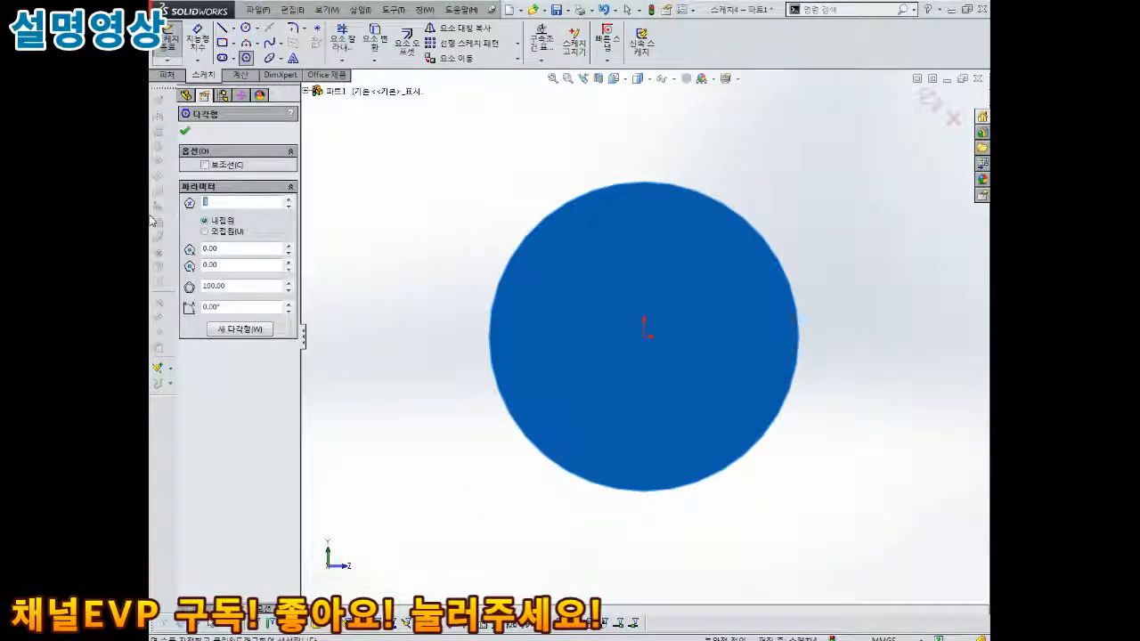
left_click(644, 338)
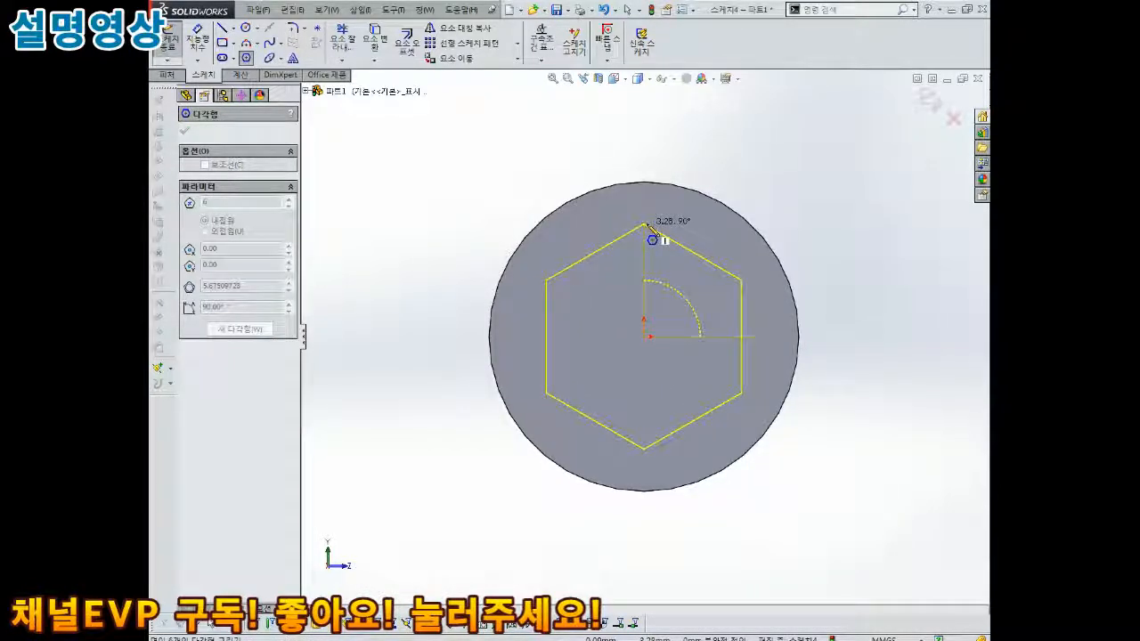
left_click(649, 222)
key("Escape")
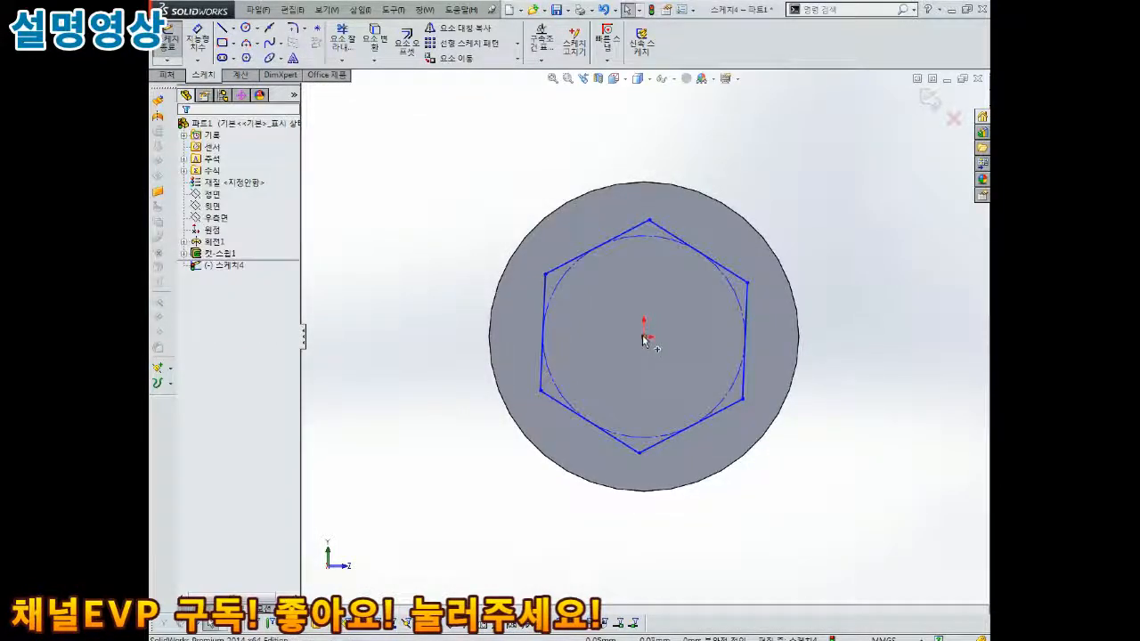
Align the hexagon's upper vertex vertically with the origin using a Vertical relation.
left_click(642, 339)
left_click(649, 221, "ctrl")
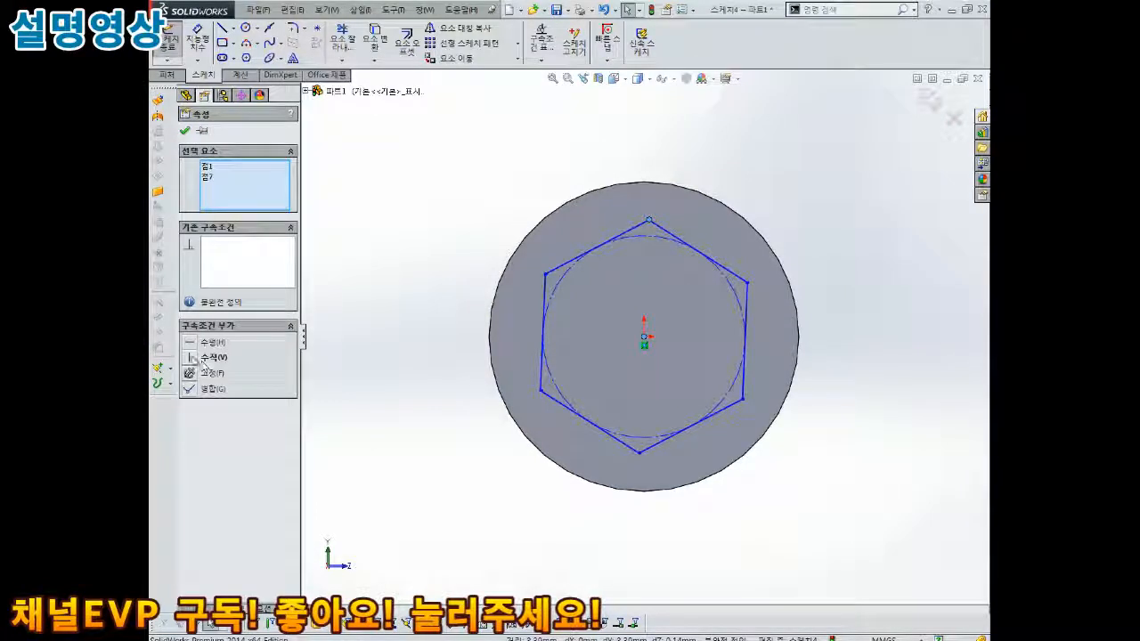
left_click(192, 357)
left_click(875, 336)
Dimension the hexagon across its two vertical sides and set the distance to 6 mm.
right_click_drag(875, 335, 875, 267)
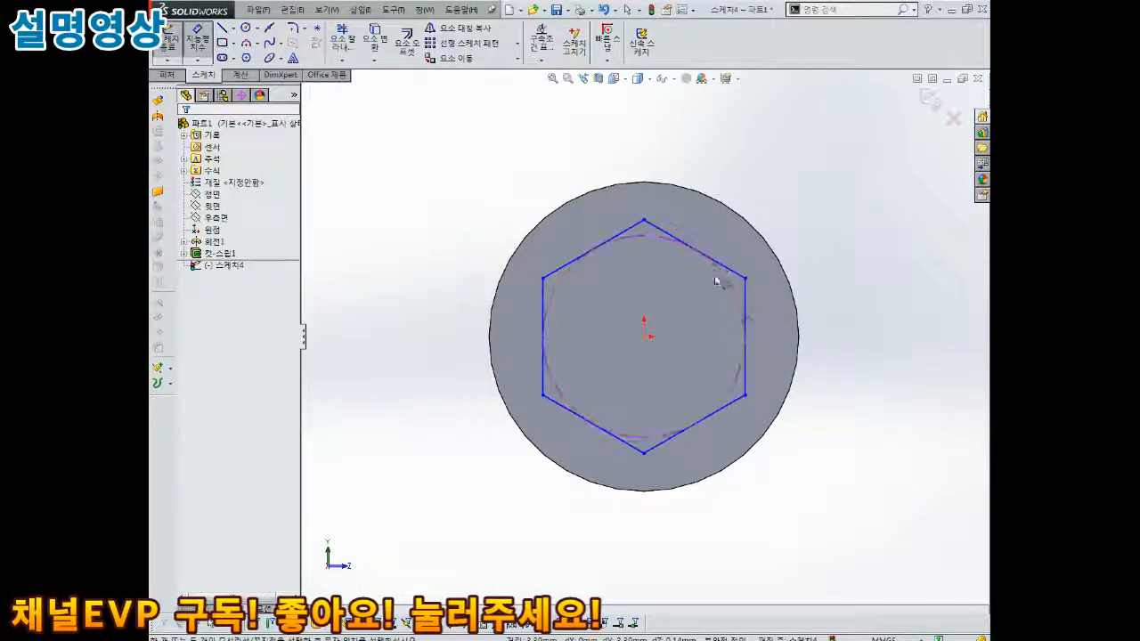
left_click_drag(745, 309, 547, 304)
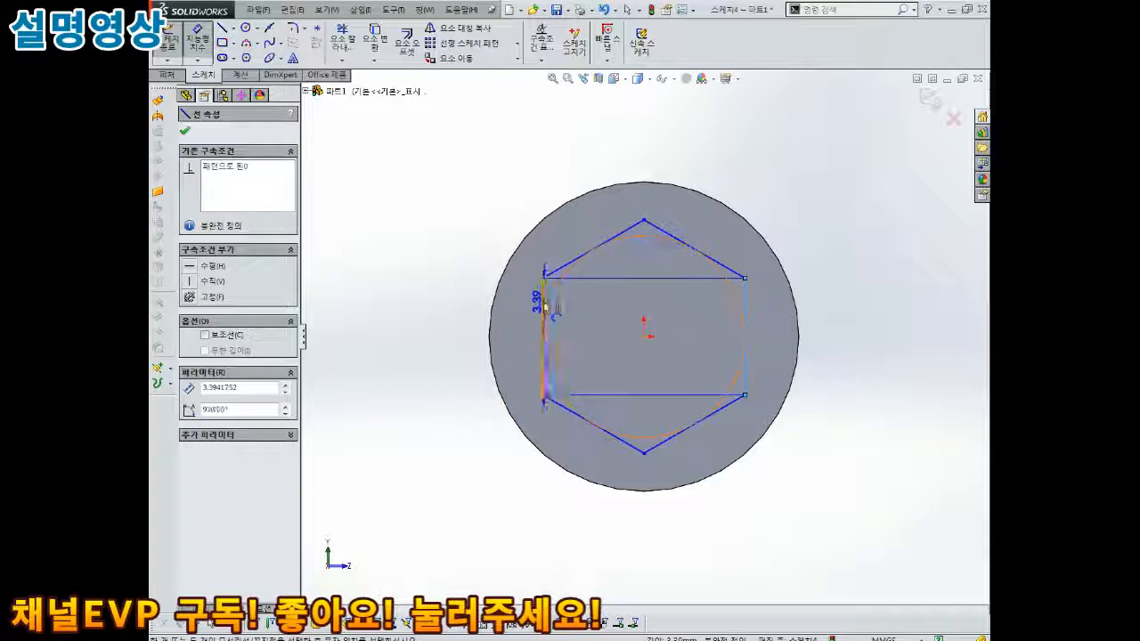
left_click(545, 304)
left_click(623, 153)
key("Return")
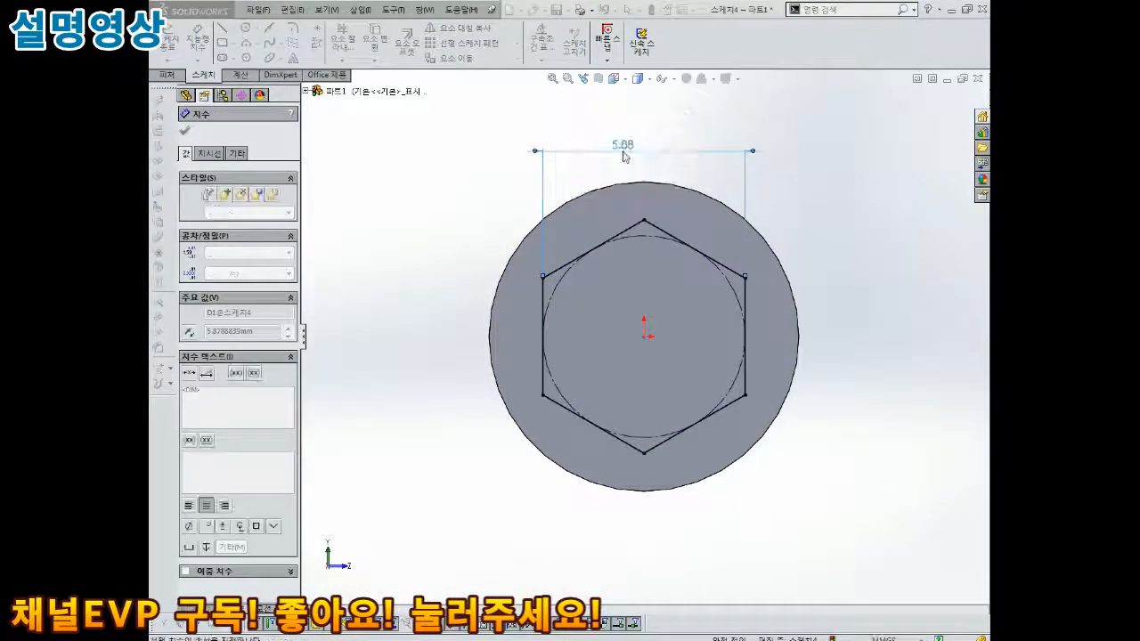
key("Escape")
left_click_drag(627, 141, 634, 145)
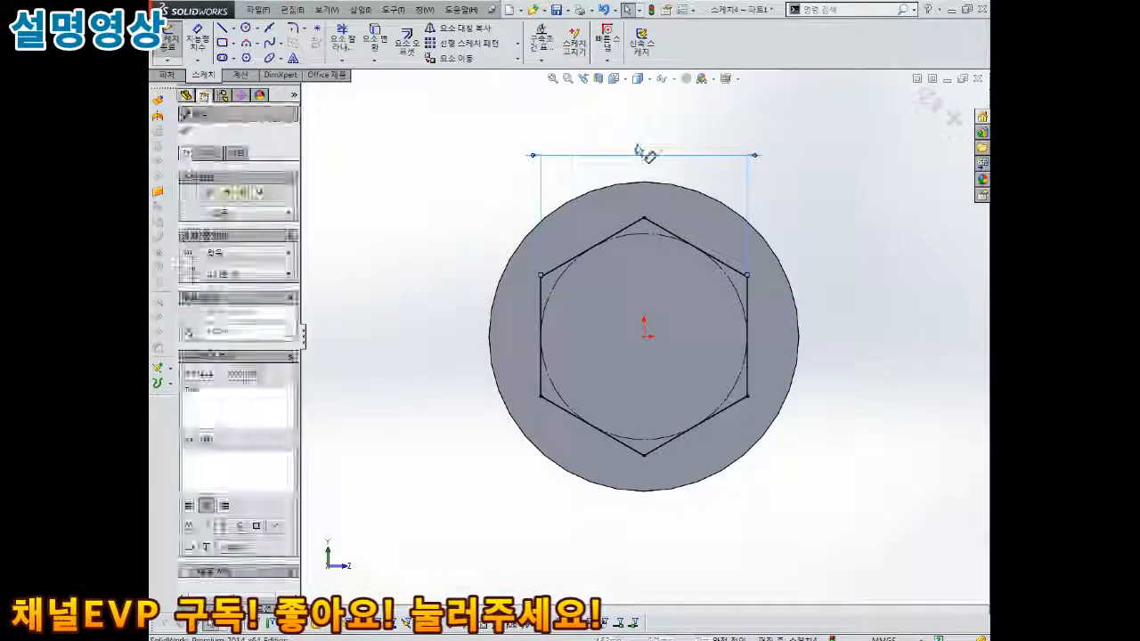
key("Escape")
Exit the hexagon sketch and cut it into the bolt head as a blind extruded cut 3.5 mm deep.
middle_click_drag(719, 264, 636, 261)
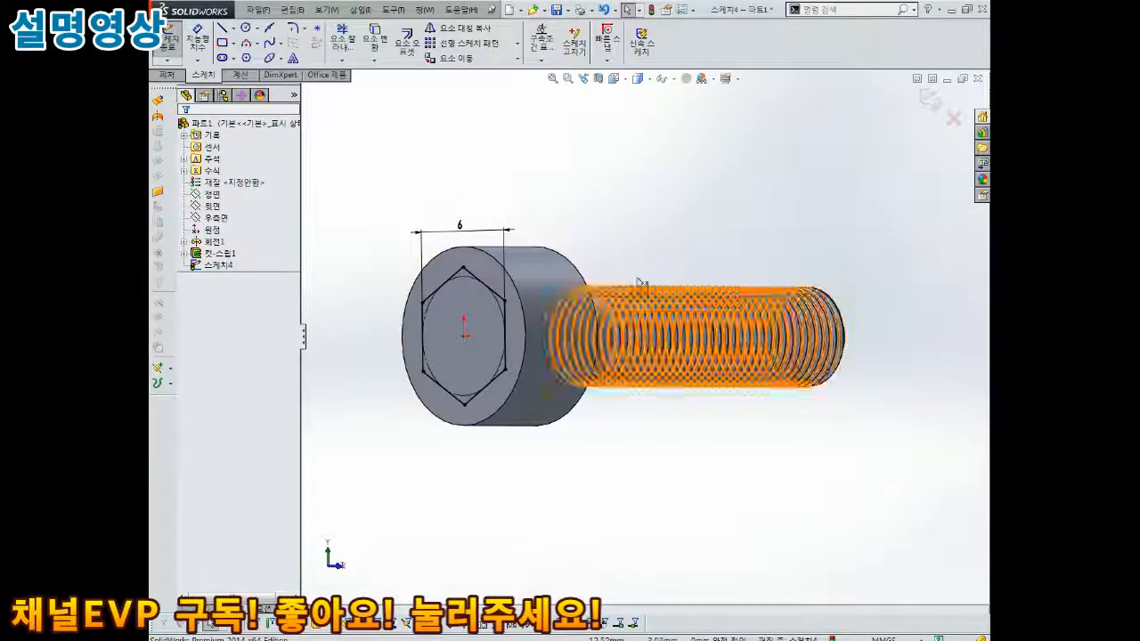
scroll(659, 285, "up", 2)
scroll(672, 264, "up", 2)
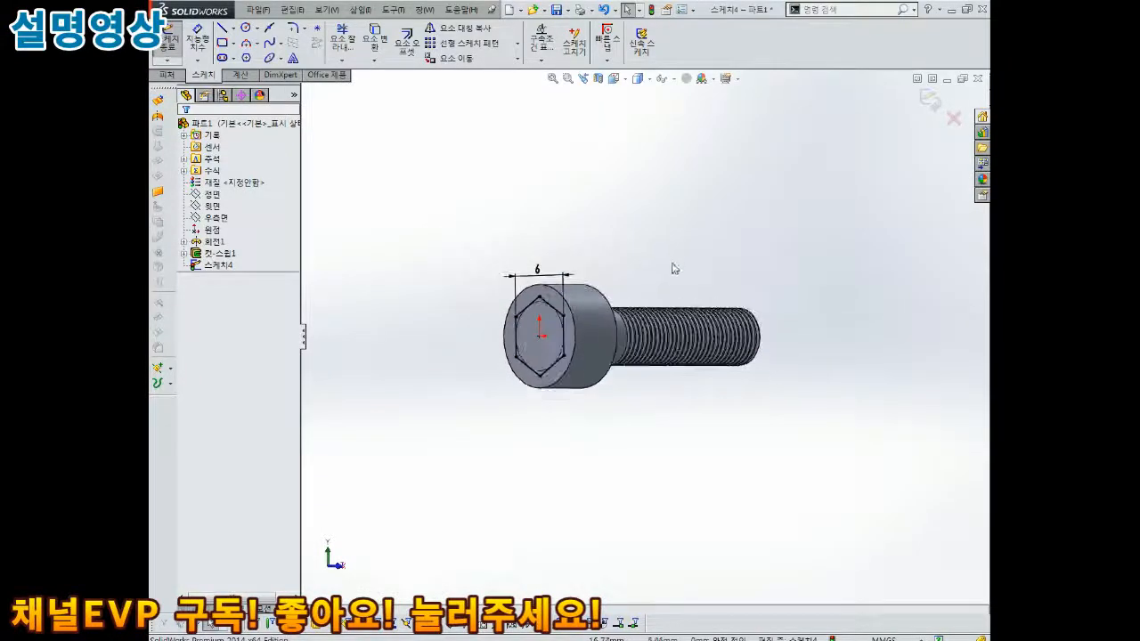
scroll(672, 266, "down", 3)
scroll(863, 191, "up", 2)
left_click(930, 101)
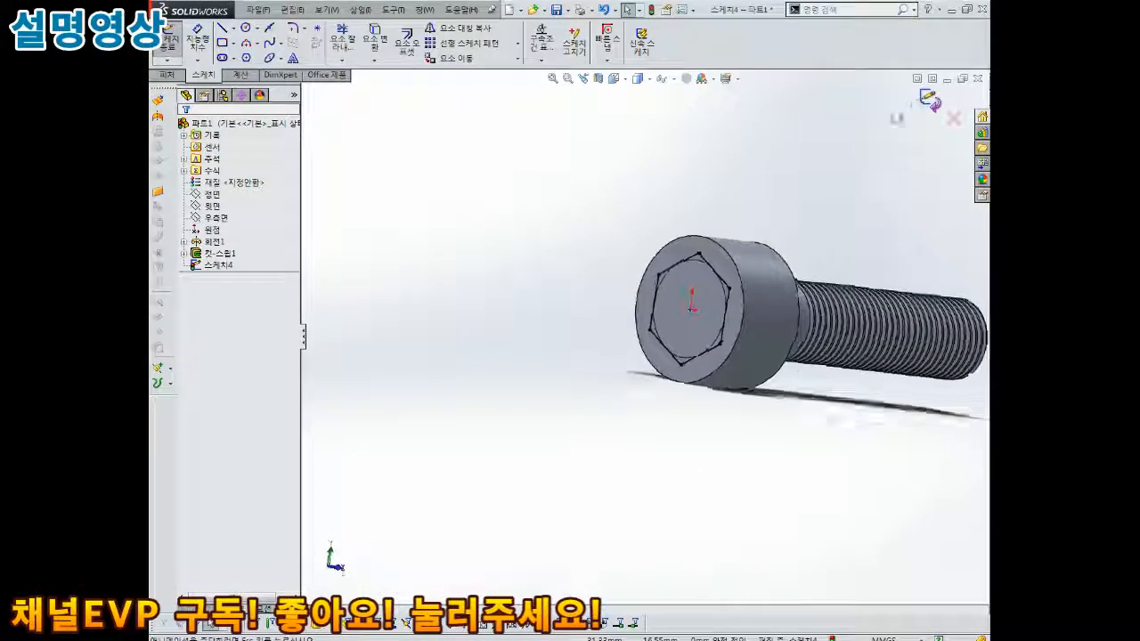
left_click(336, 49)
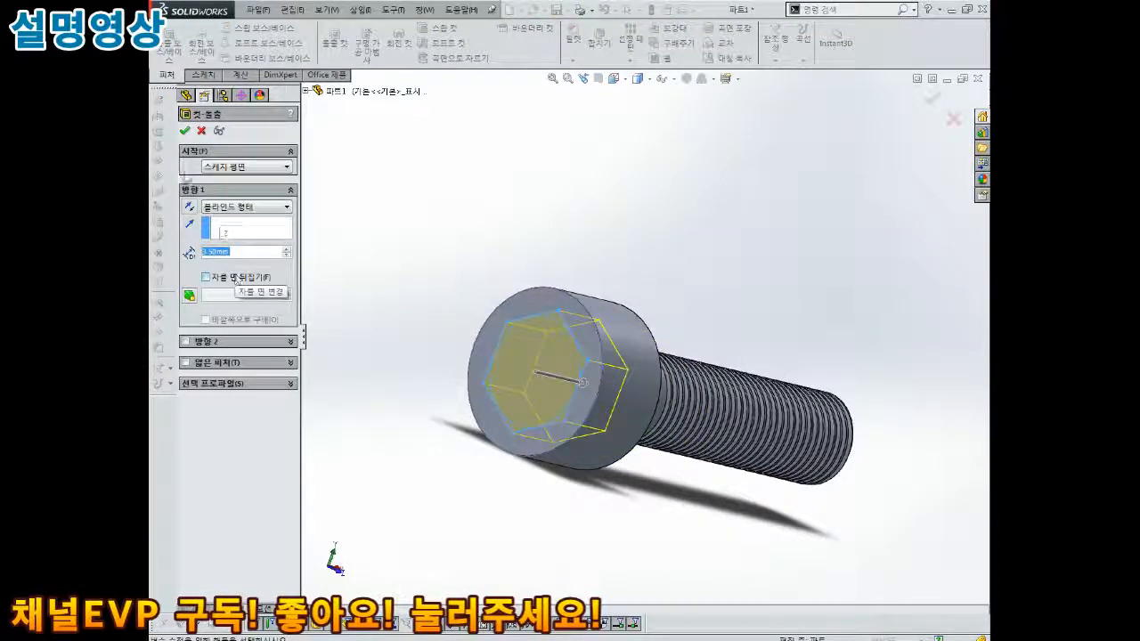
left_click(185, 132)
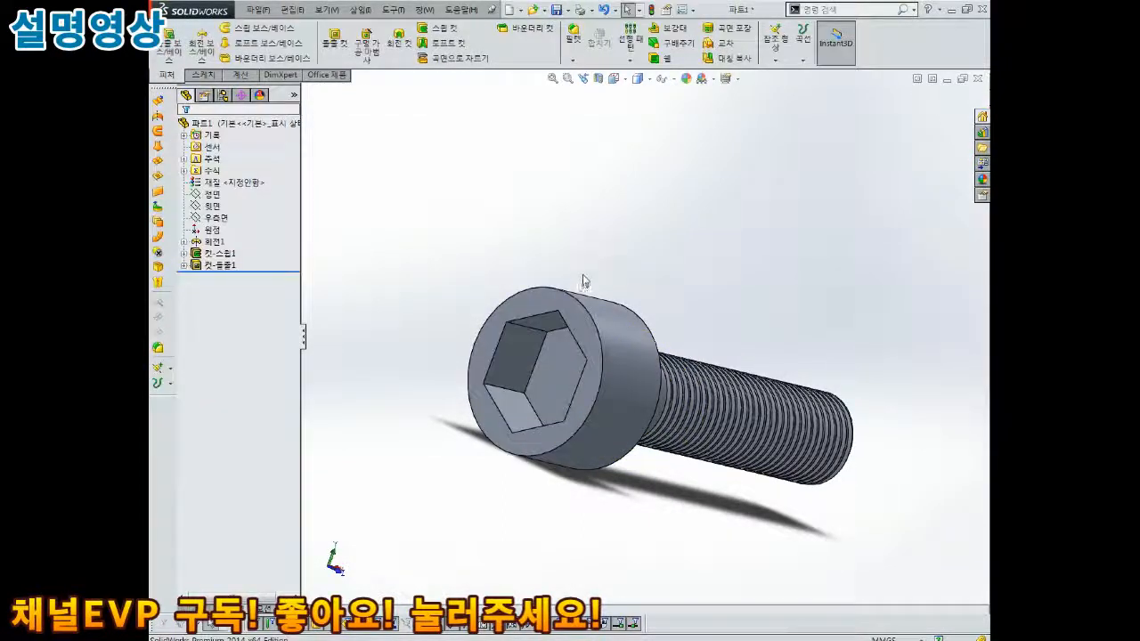
Fillet the outer circular edge of the socket-side head face with a 0.5 mm radius.
middle_click_drag(584, 281, 697, 211)
scroll(623, 279, "down", 2)
scroll(646, 245, "up", 1)
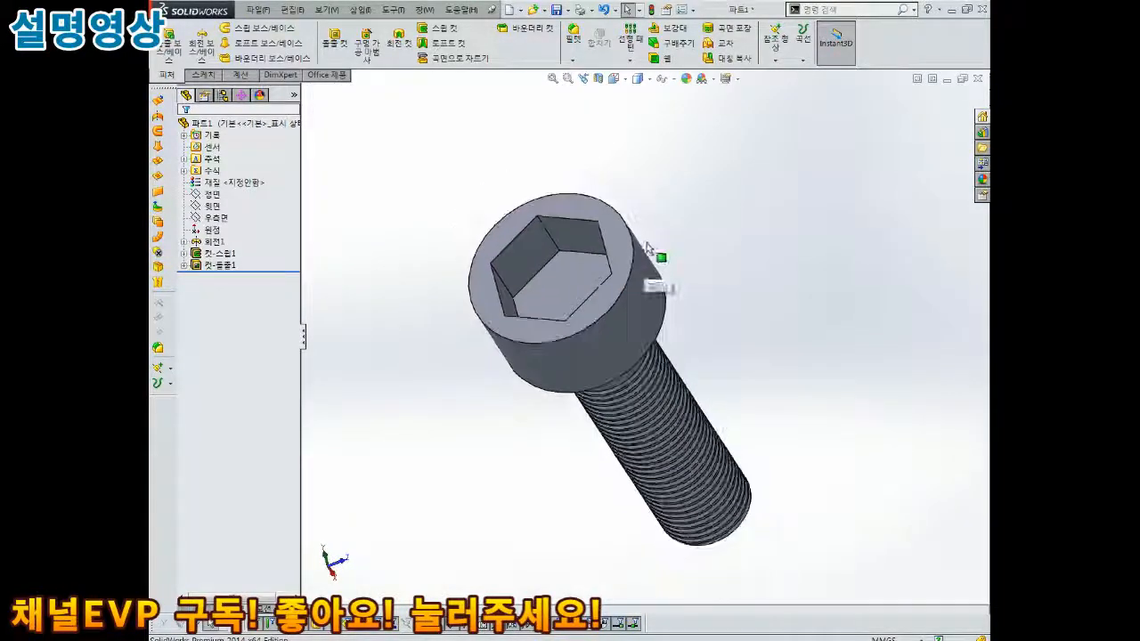
left_click(573, 35)
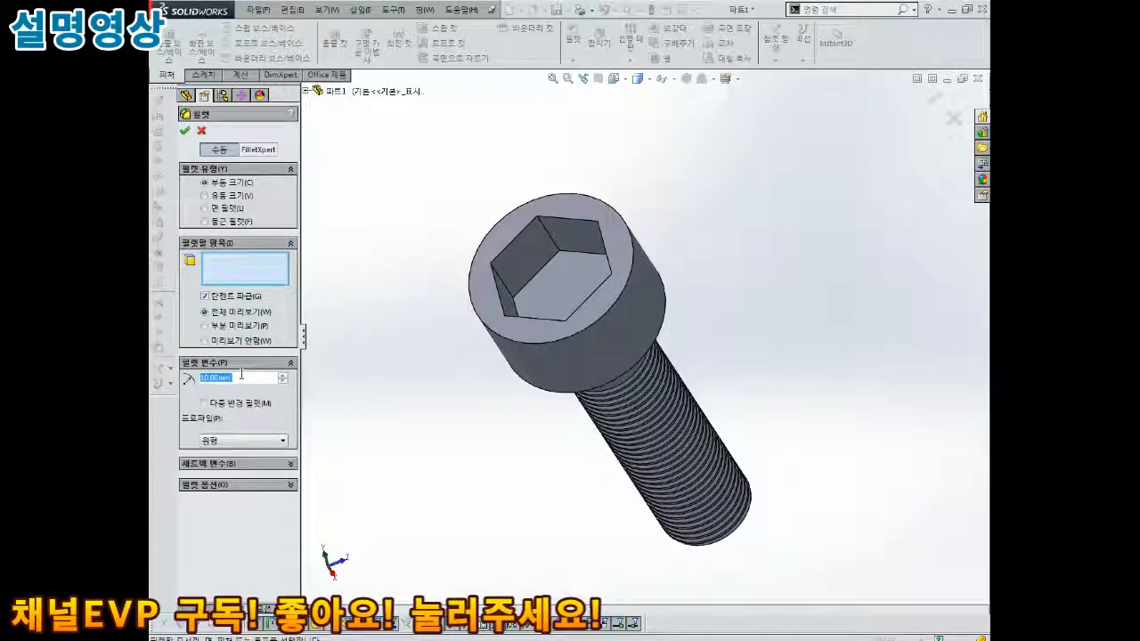
type("0.5")
key("Return")
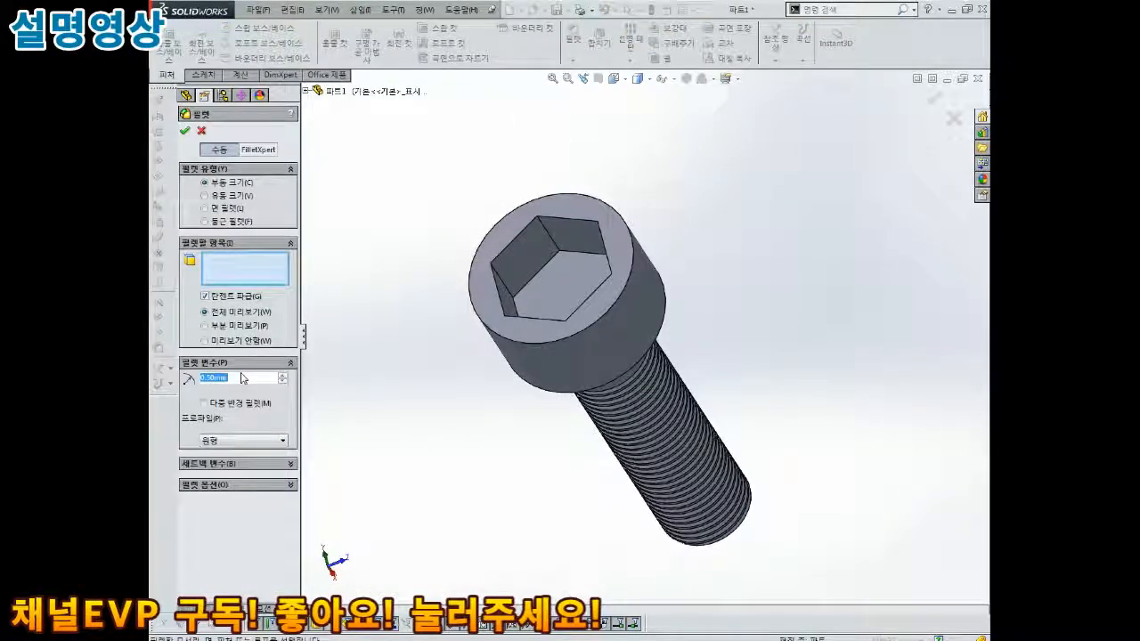
left_click(640, 253)
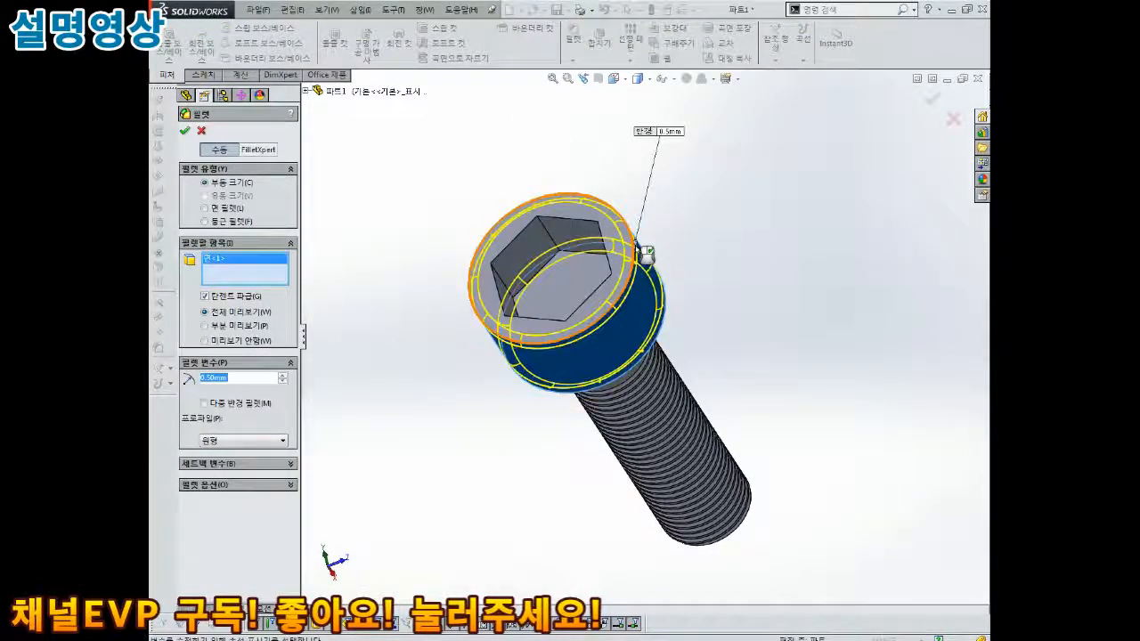
left_click(646, 291)
left_click(635, 269)
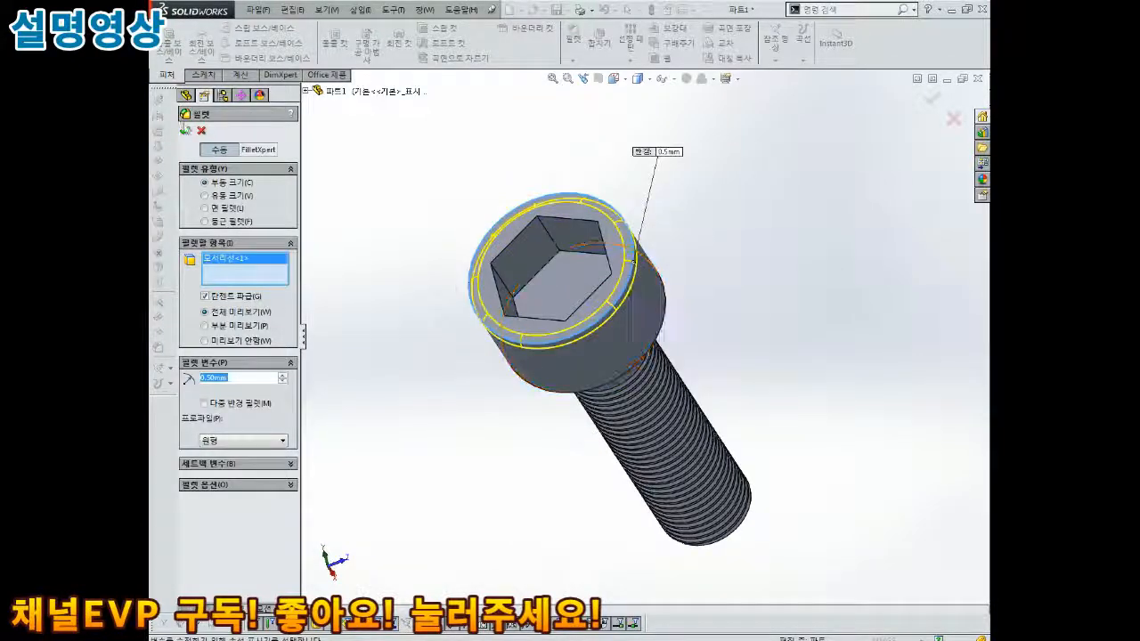
left_click(185, 132)
Apply a dark grey colour (RGB 64, 64, 64) to the whole part.
middle_click_drag(738, 272, 605, 198)
scroll(703, 377, "up", 2)
scroll(669, 401, "down", 2)
scroll(615, 245, "up", 3)
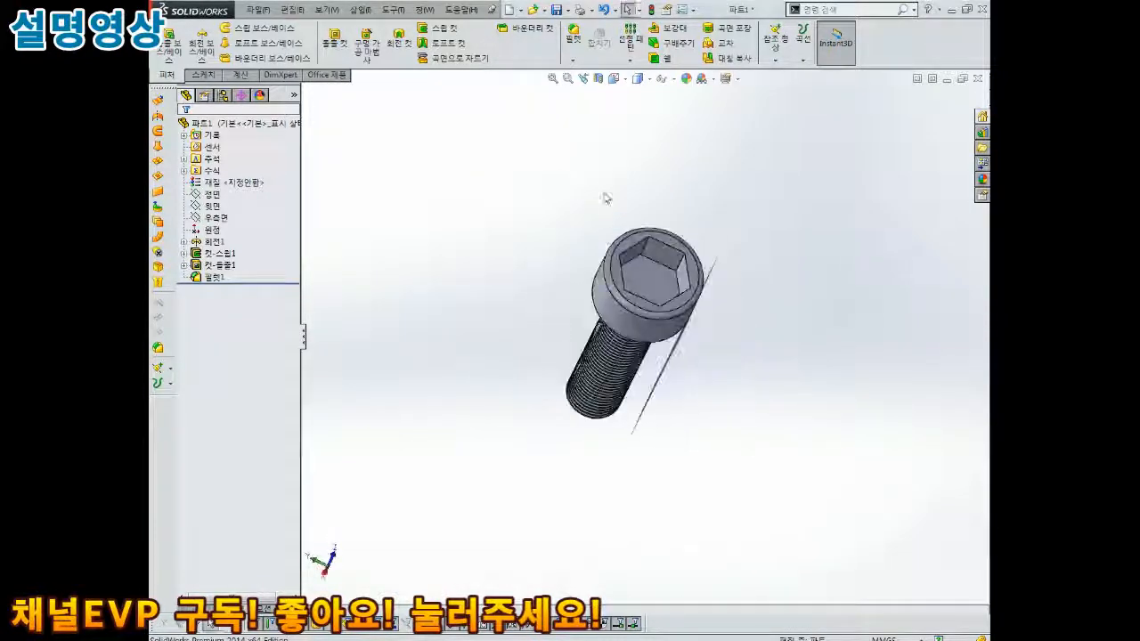
right_click(209, 123)
left_click(249, 105)
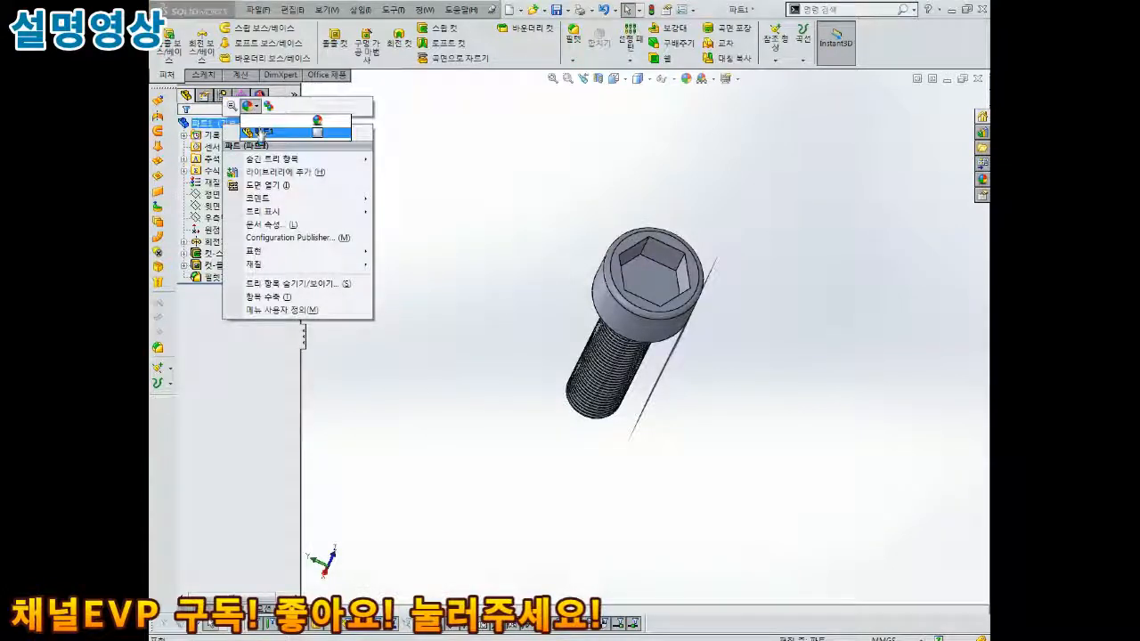
left_click(261, 132)
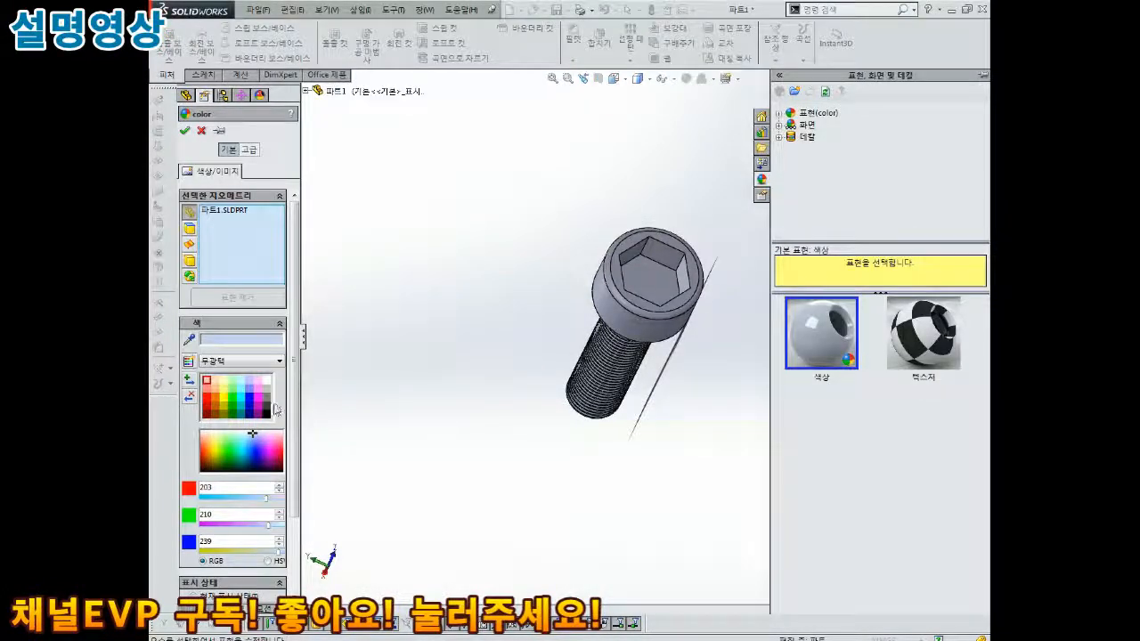
left_click(266, 410)
middle_click_drag(463, 356, 614, 178)
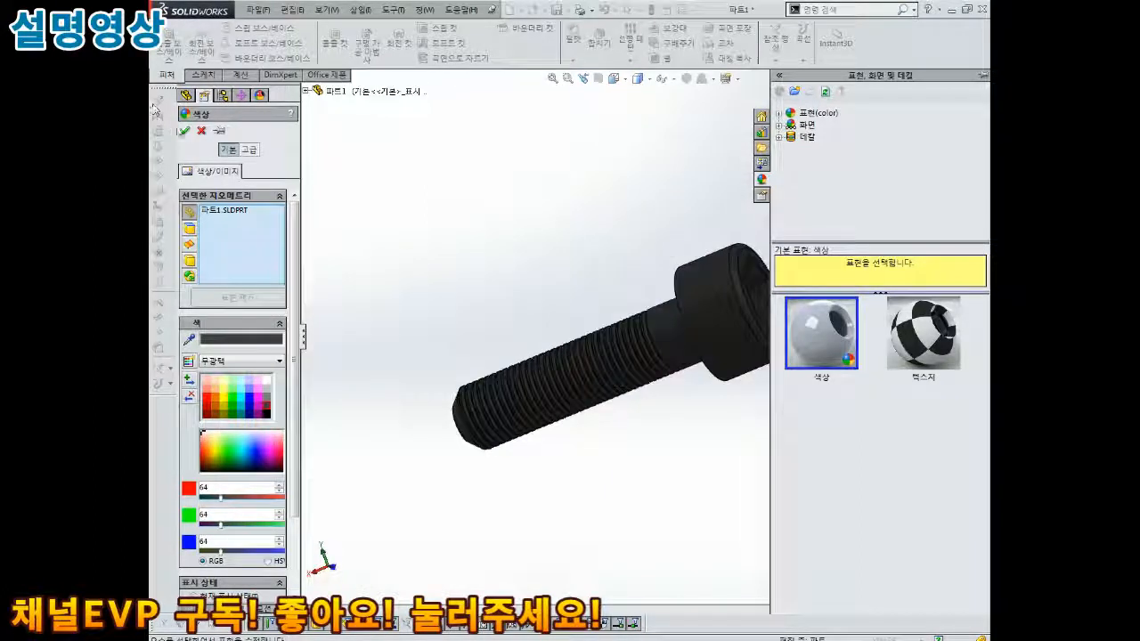
left_click(185, 130)
Save the bolt part in the 4번 folder under the file name M5-25.
middle_click_drag(626, 225, 627, 335)
scroll(631, 343, "down", 3)
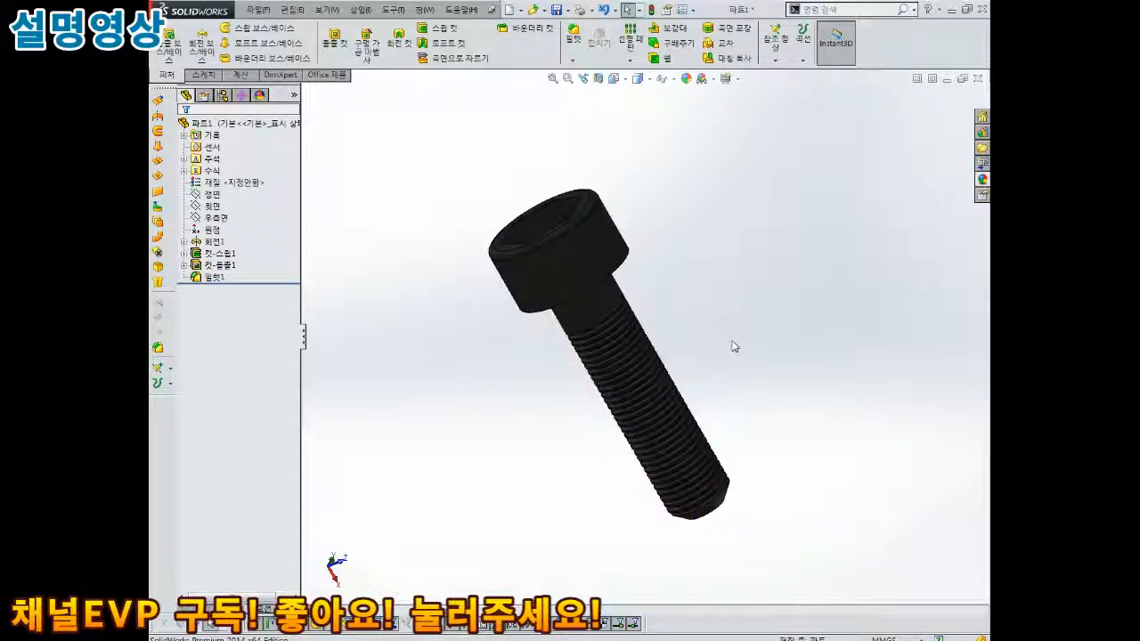
key("ctrl+s")
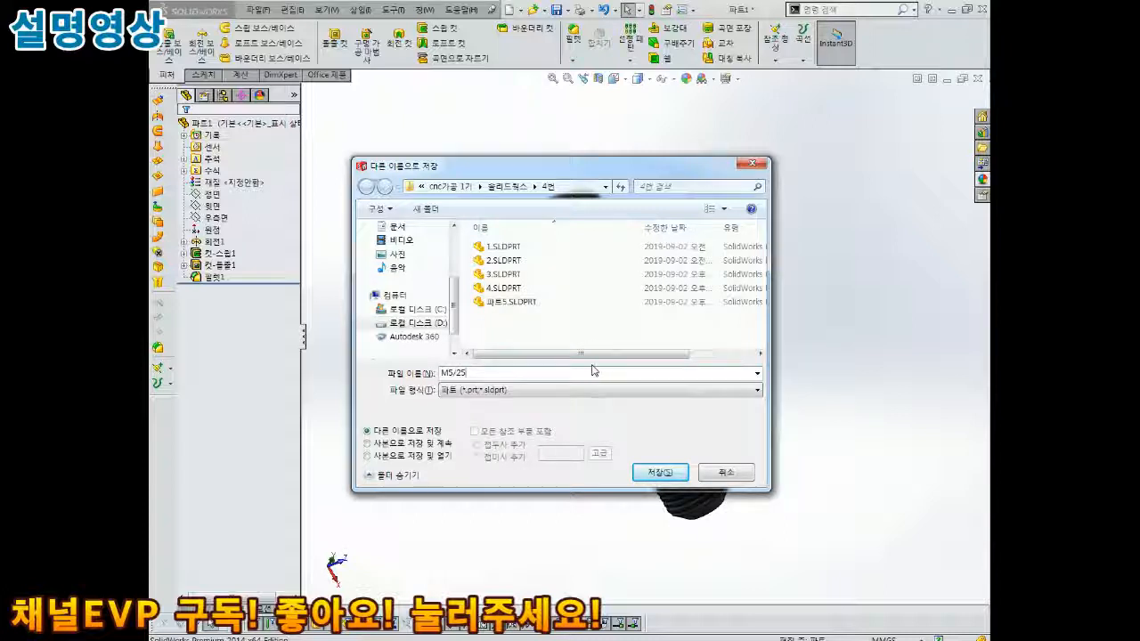
left_click(659, 472)
left_click(656, 333)
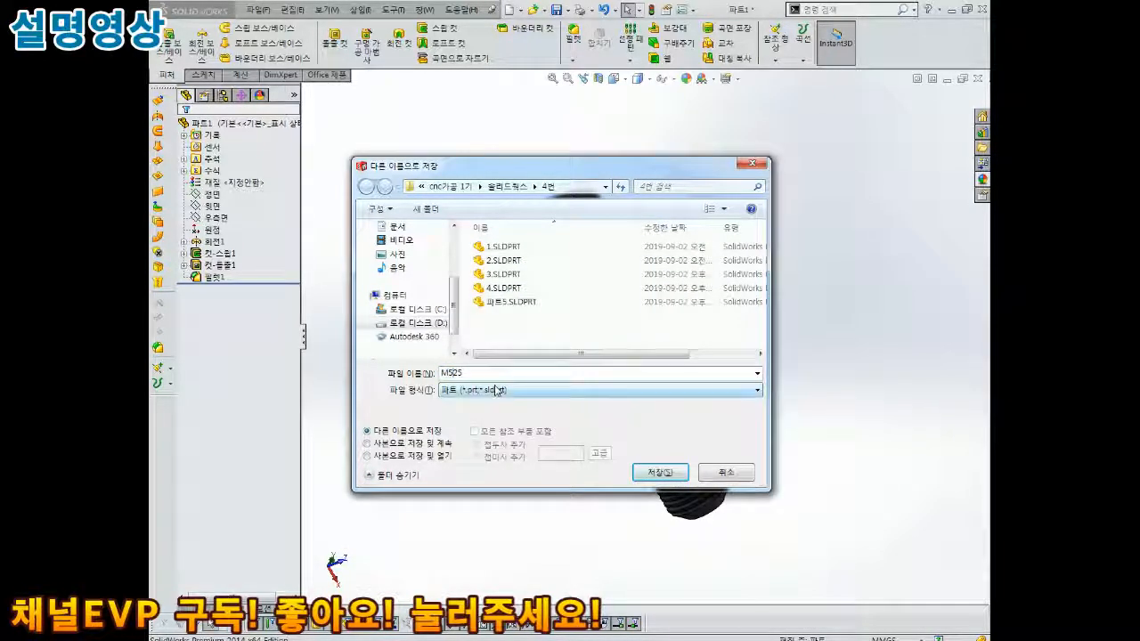
left_click(674, 479)
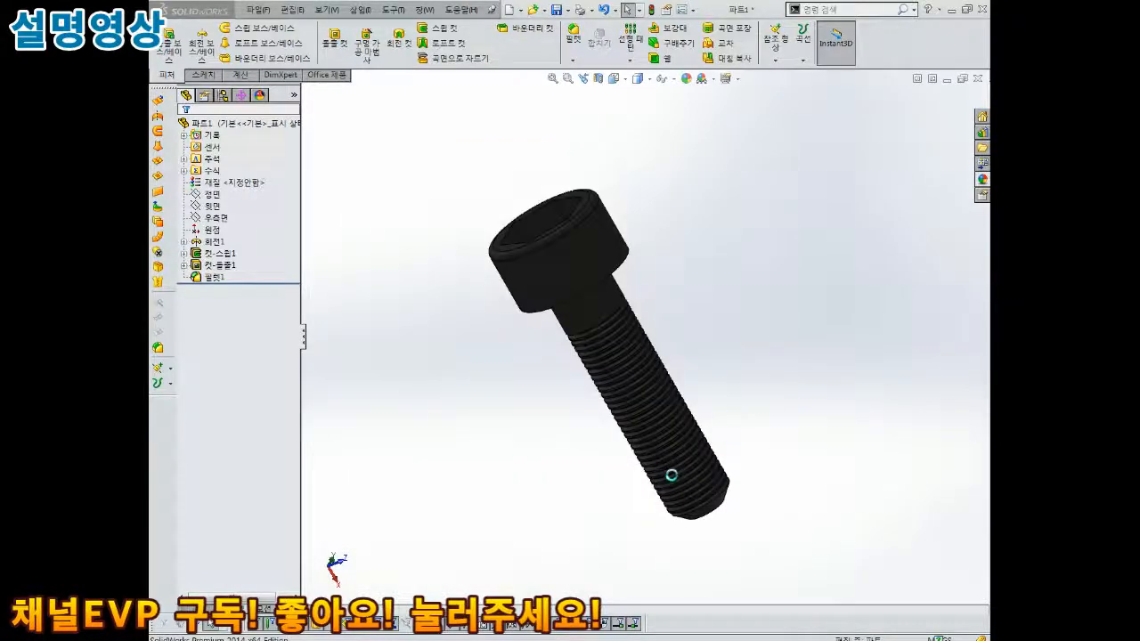
middle_click_drag(644, 419, 623, 356)
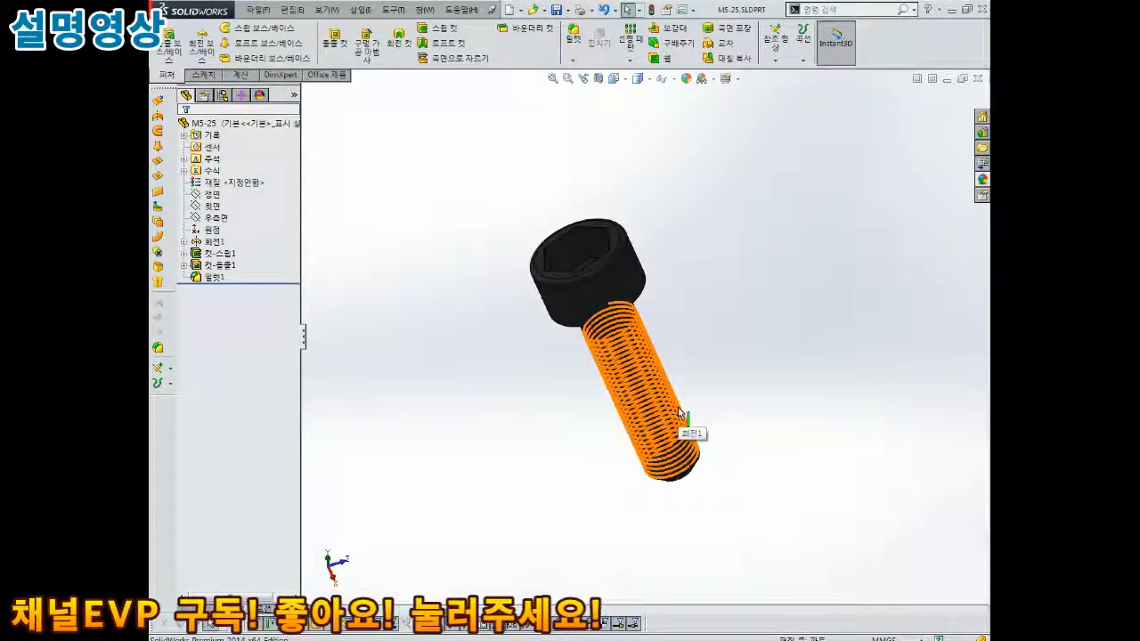
middle_click_drag(682, 334, 628, 319)
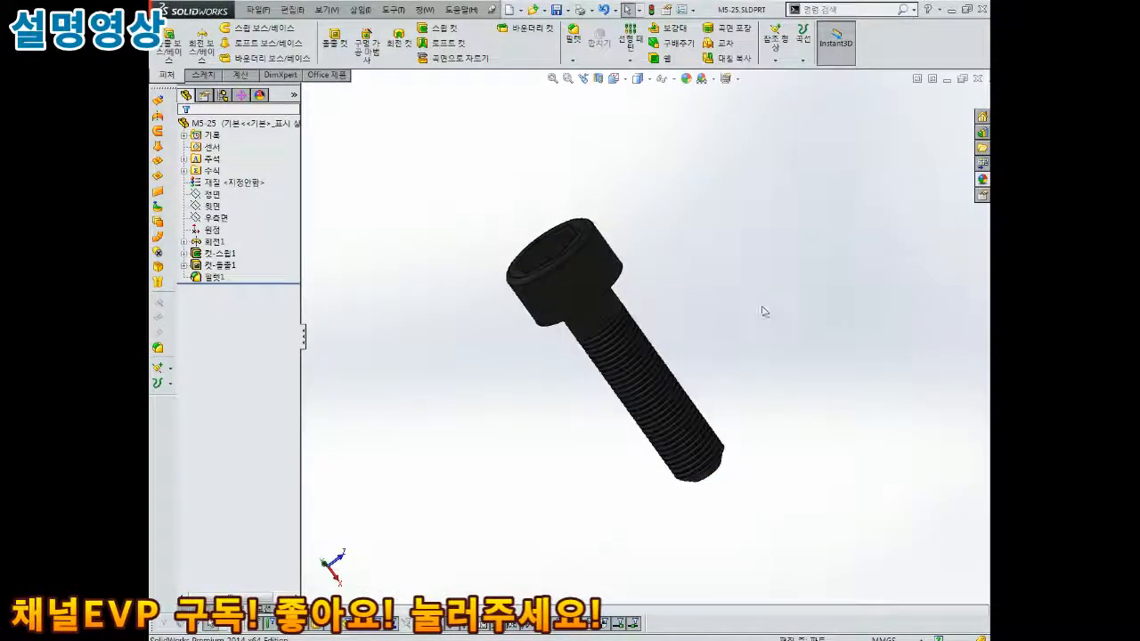
middle_click_drag(763, 311, 614, 439)
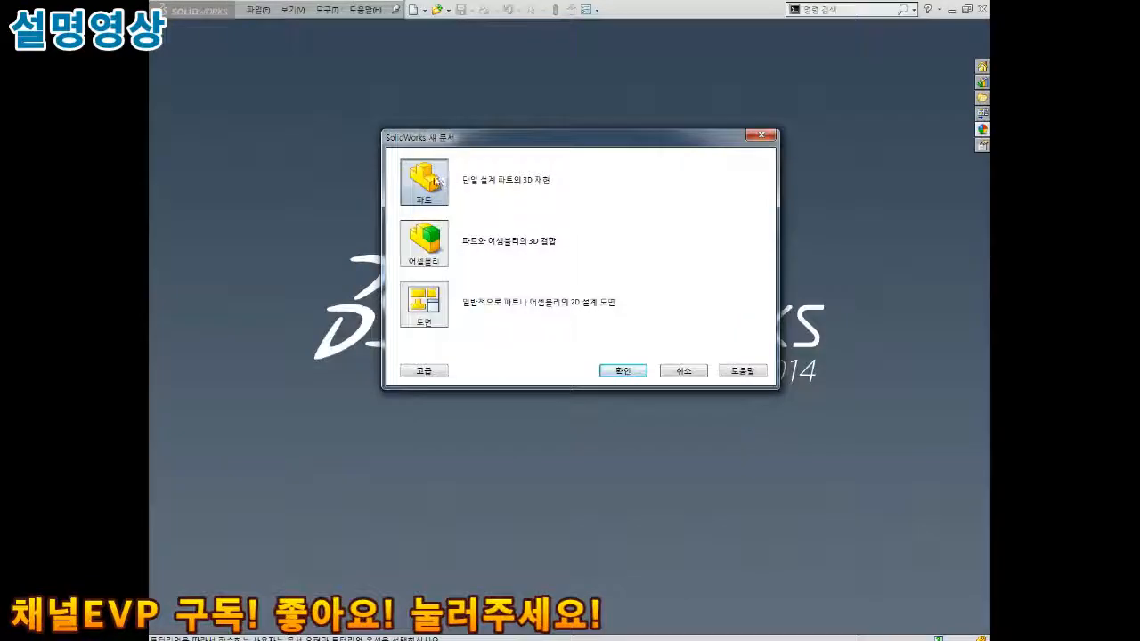
Create a new part document and open a sketch on its front plane.
left_click(632, 374)
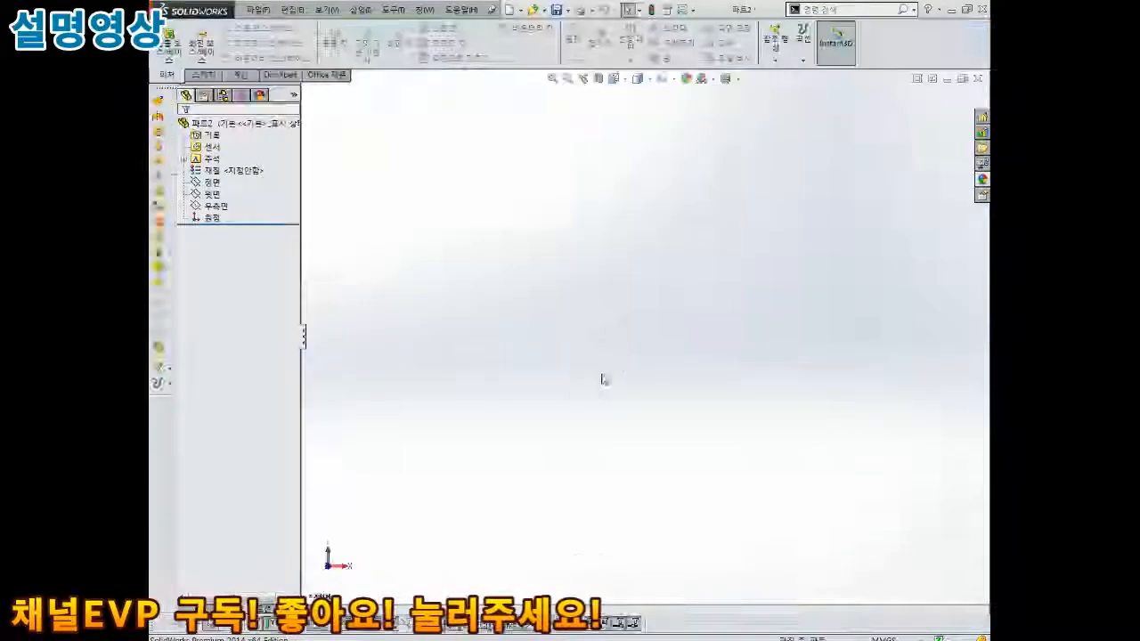
left_click(212, 181)
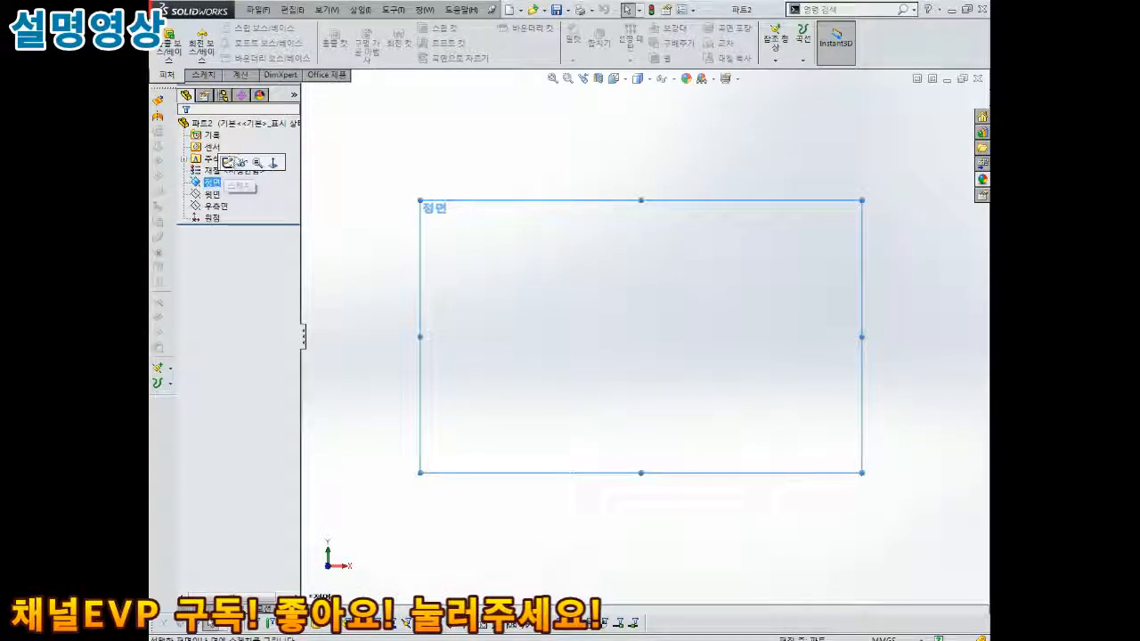
left_click(228, 163)
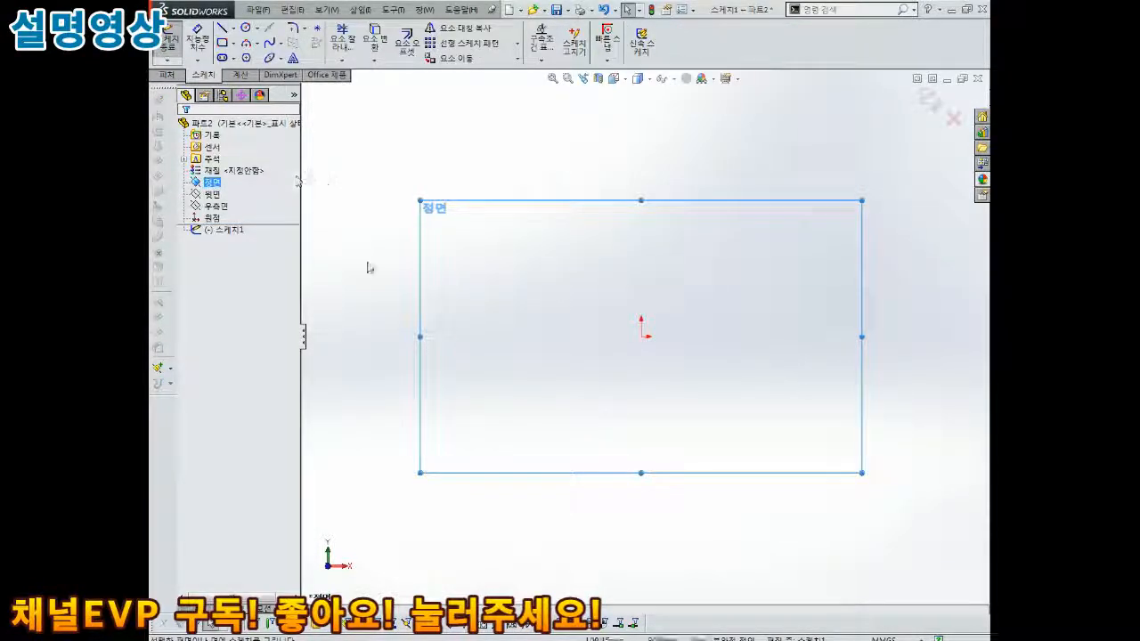
Sketch a circle centred on the origin with a radius of about 10 mm.
left_click(246, 28)
left_click(641, 336)
left_click(667, 336)
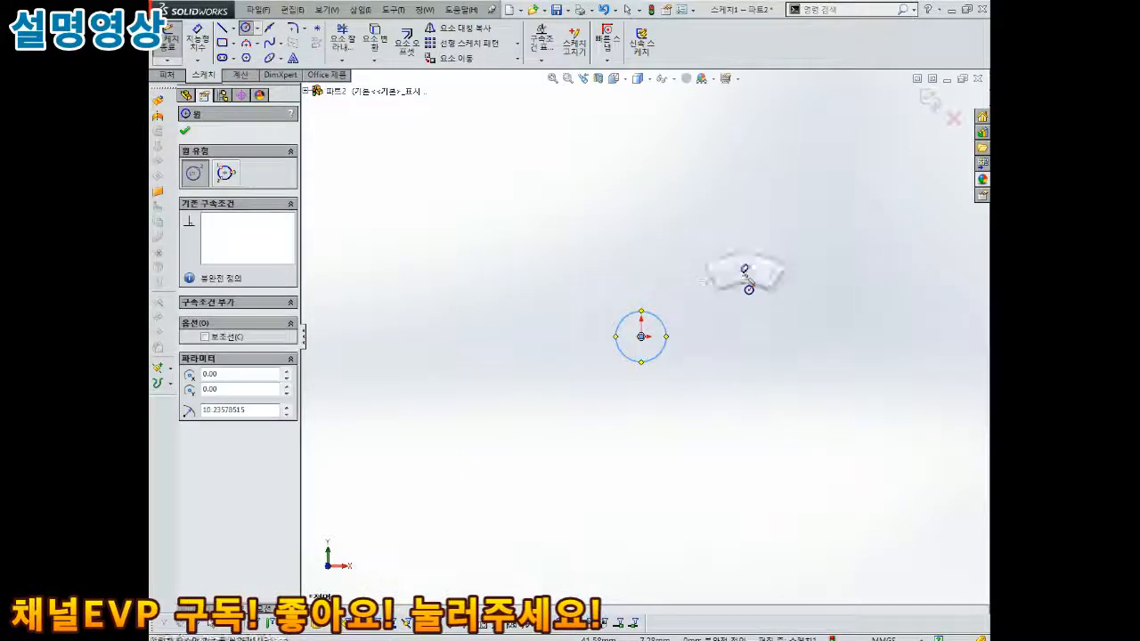
Set the circle's diameter to 3 mm and exit the sketch.
right_click_drag(745, 274, 744, 266)
left_click(659, 319)
left_click(704, 293)
key("Return")
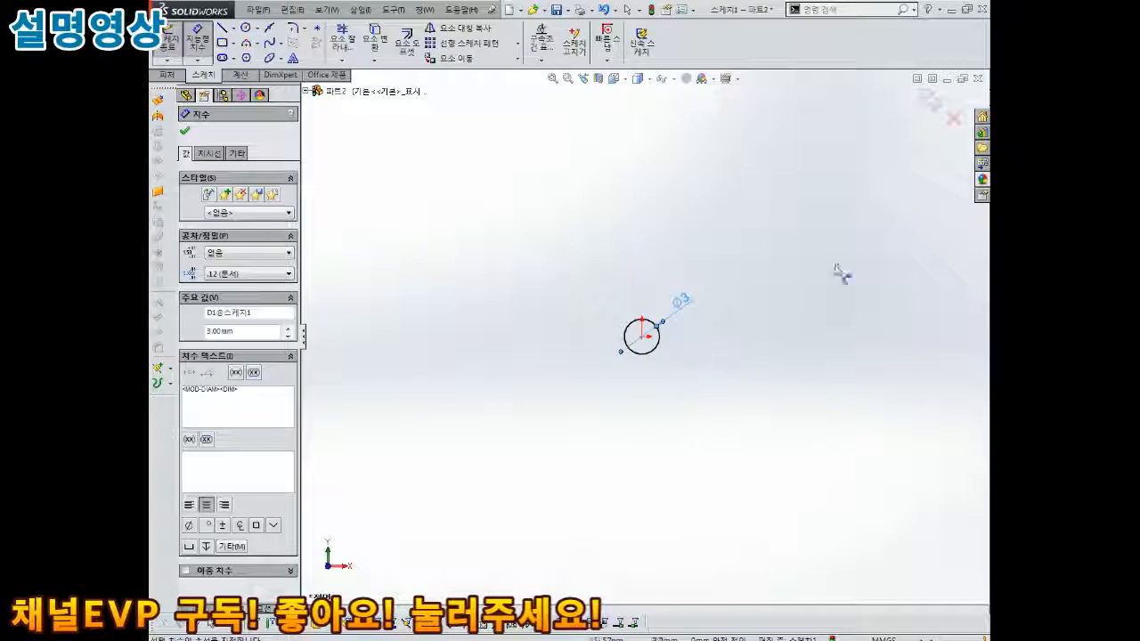
left_click(931, 103)
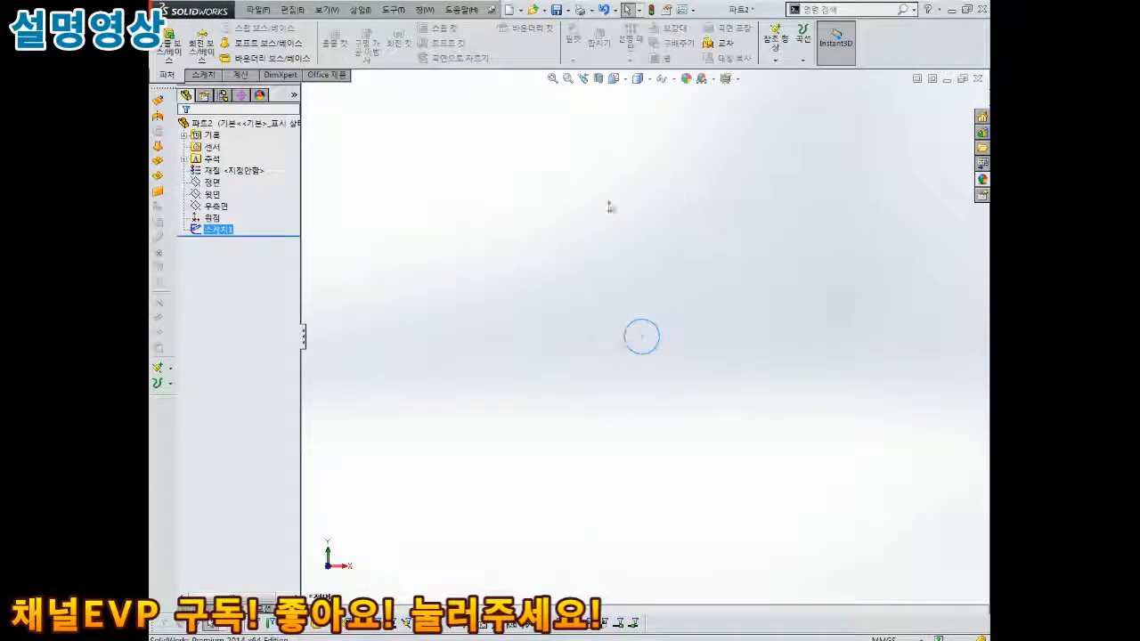
Extrude the 3 mm circle 40 mm into a solid pin.
left_click(169, 40)
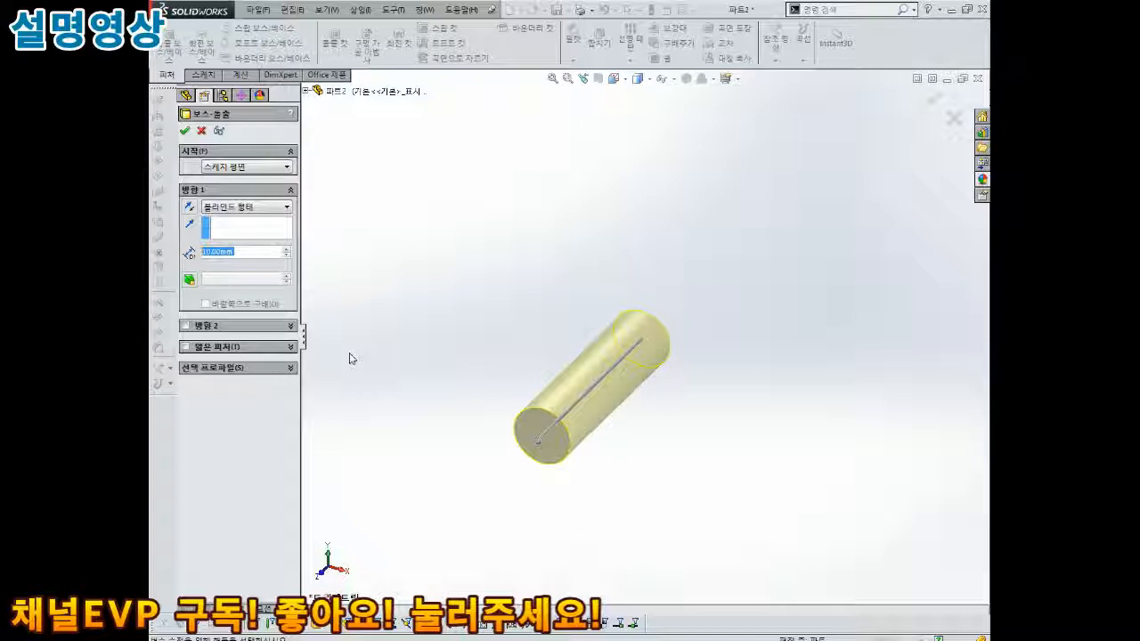
type("40")
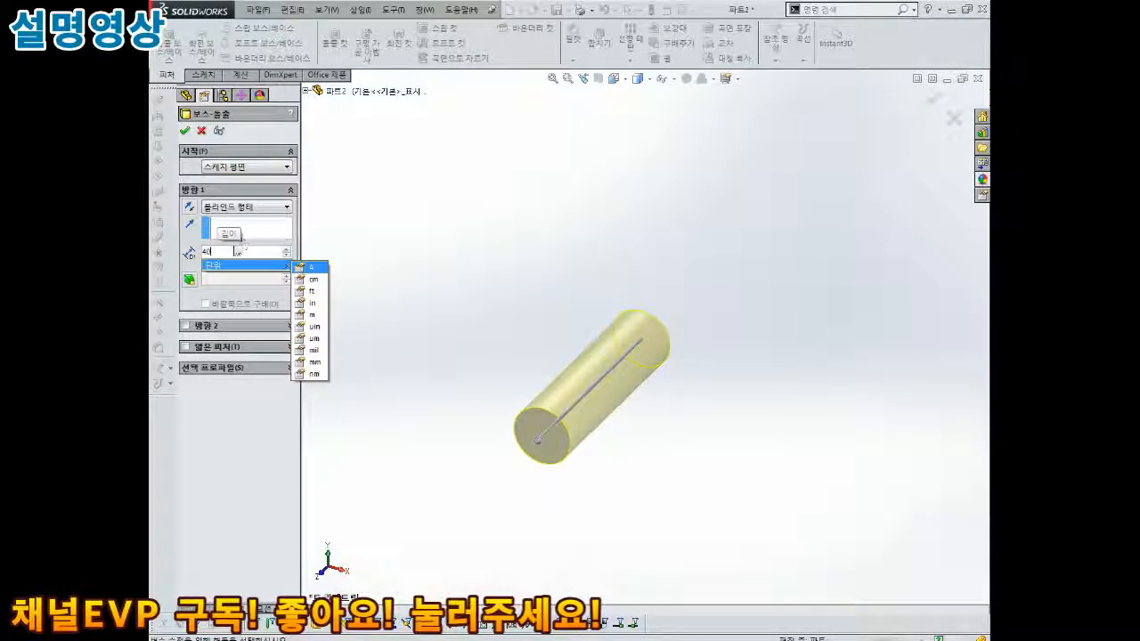
key("Return")
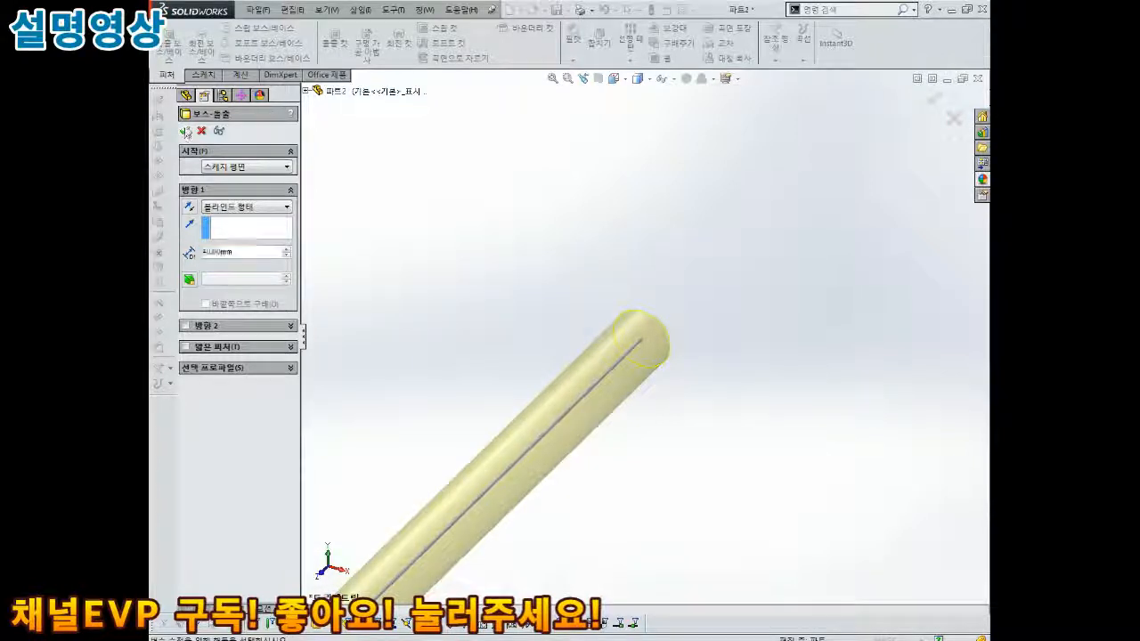
key("Return")
scroll(605, 377, "up", 5)
middle_click_drag(604, 375, 606, 393)
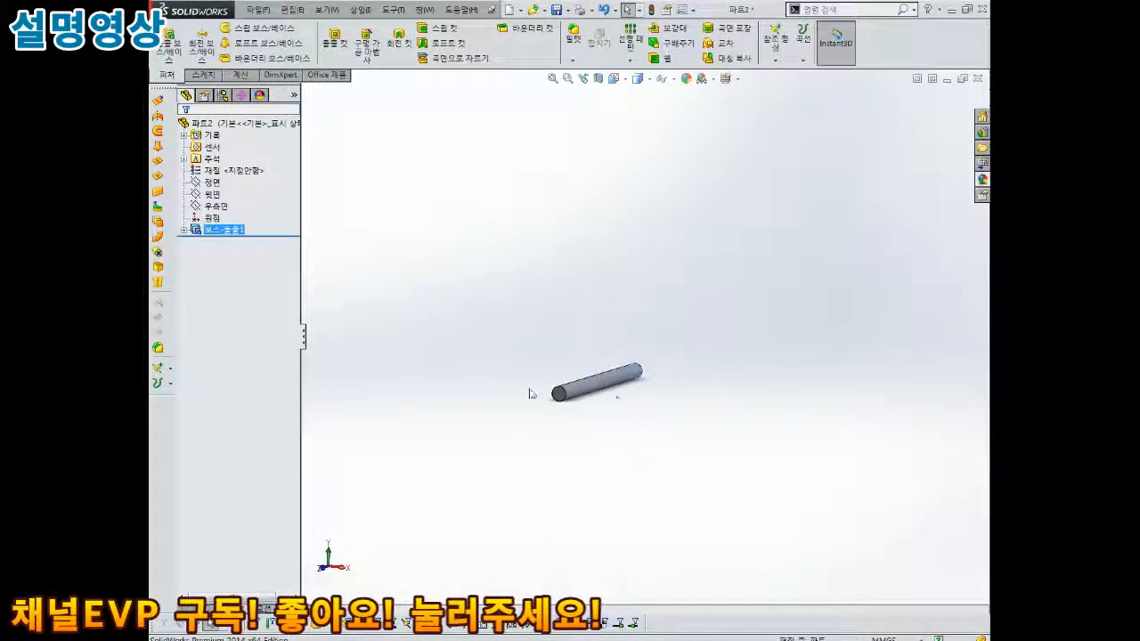
scroll(576, 339, "down", 5)
left_click(656, 438)
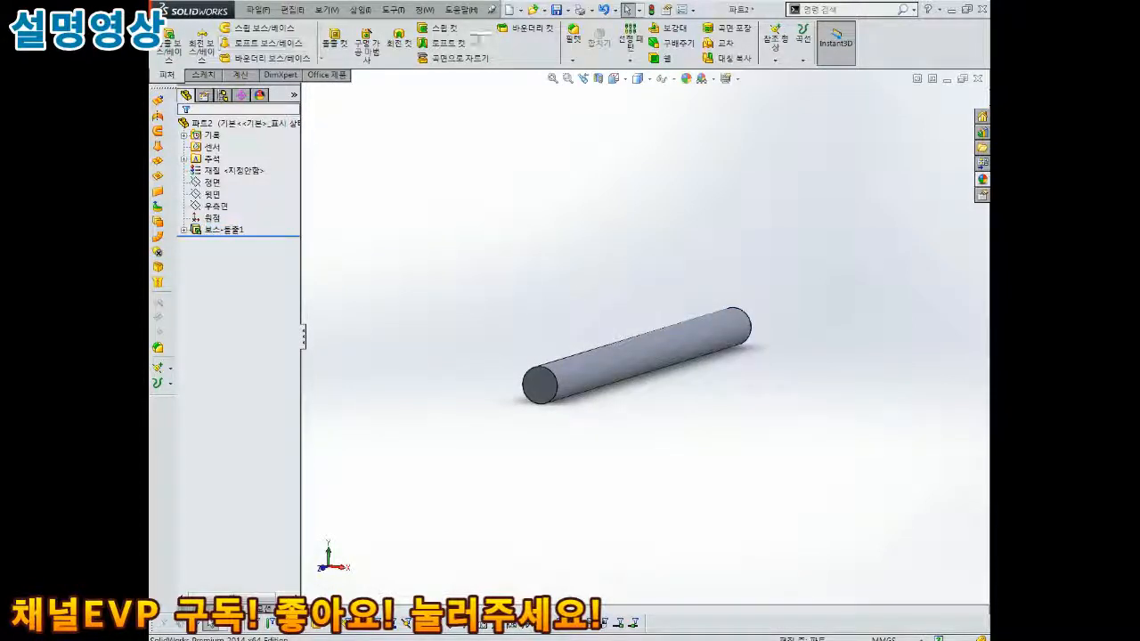
Chamfer the circular edges at both ends of the pin by 0.2 mm at 45 degrees.
left_click(574, 60)
left_click(593, 87)
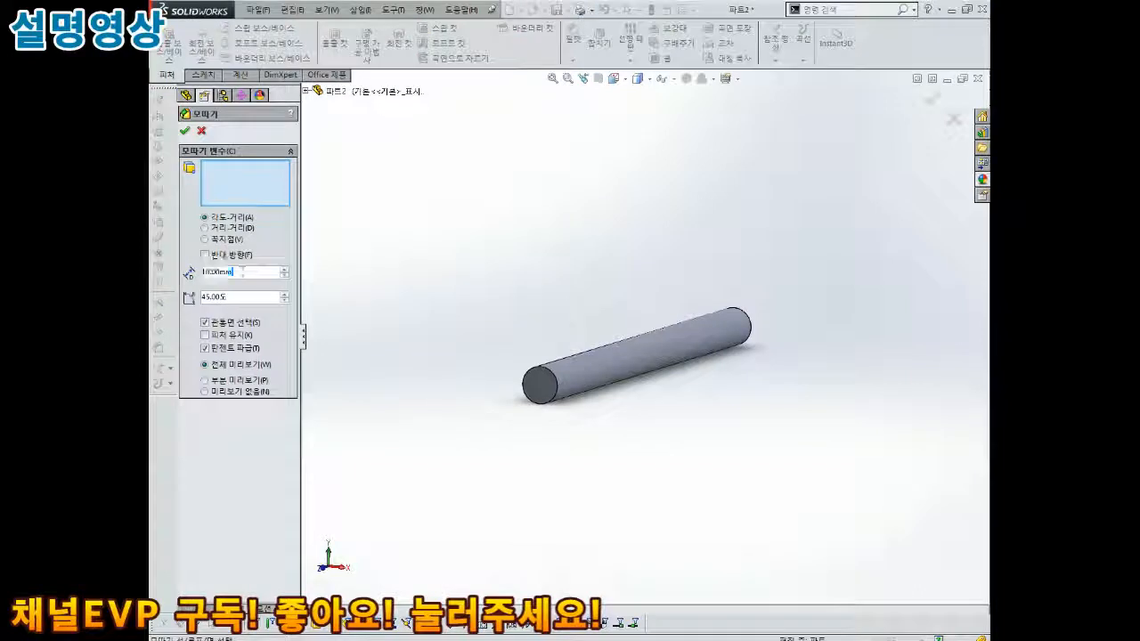
type("0.2")
key("Return")
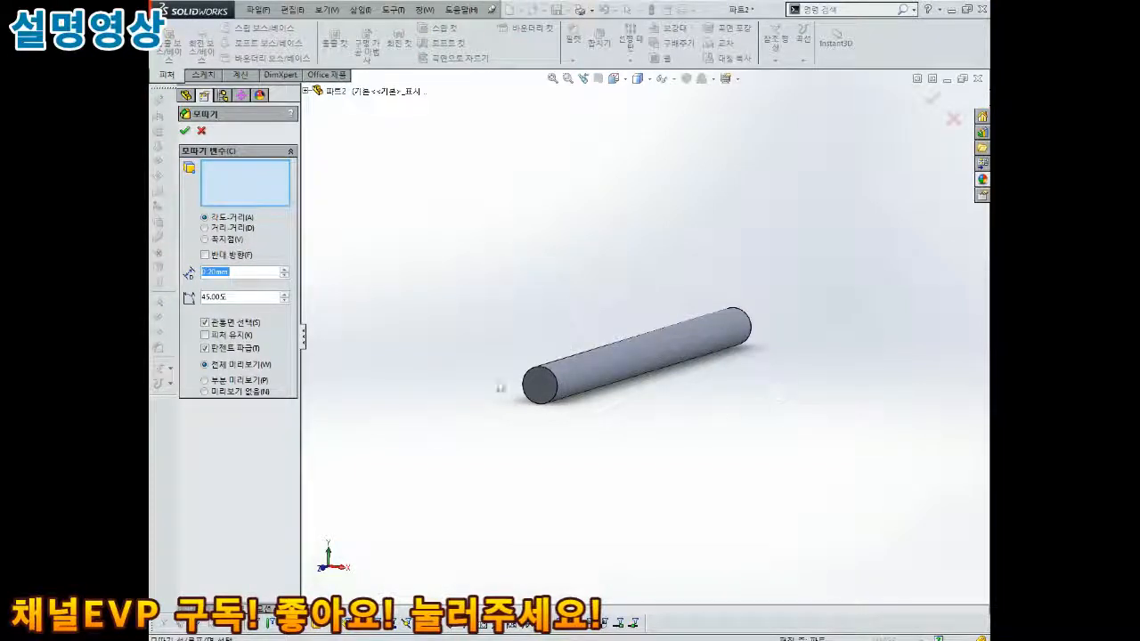
left_click(551, 379)
middle_click_drag(793, 323, 855, 267)
scroll(858, 268, "down", 3)
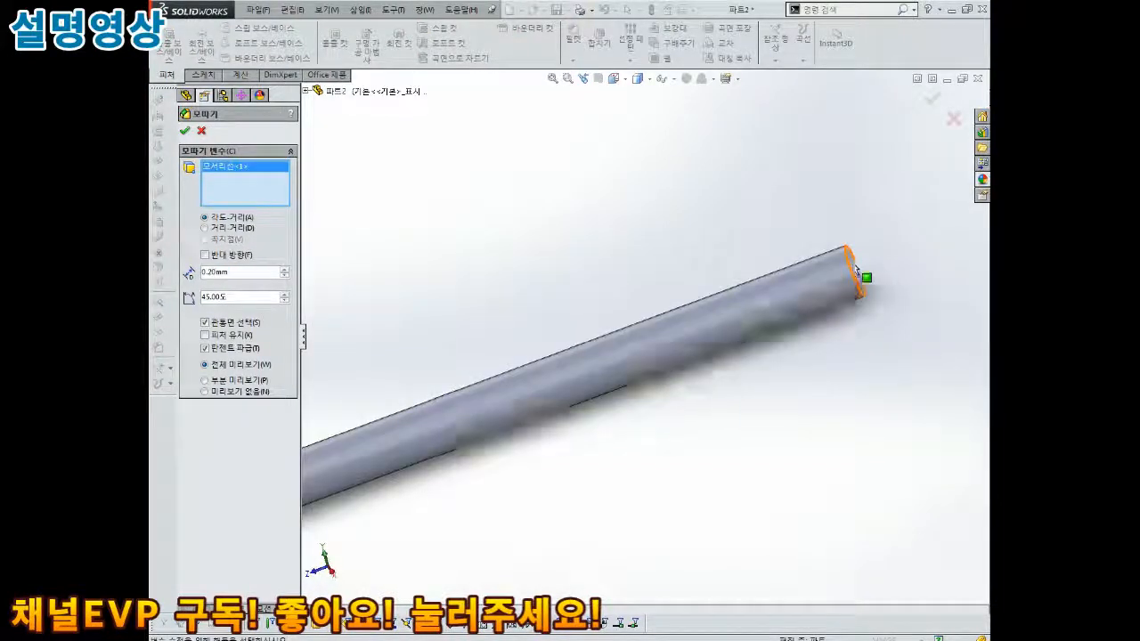
left_click(857, 268)
scroll(860, 267, "up", 5)
middle_click_drag(323, 460, 333, 249)
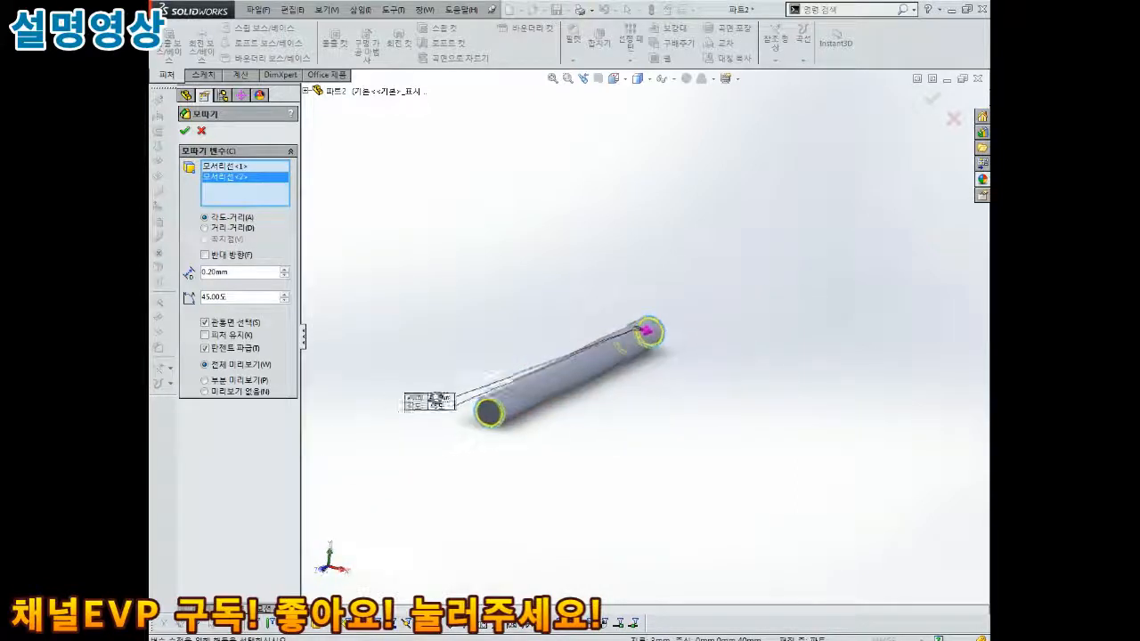
left_click(186, 132)
middle_click_drag(611, 414, 584, 361)
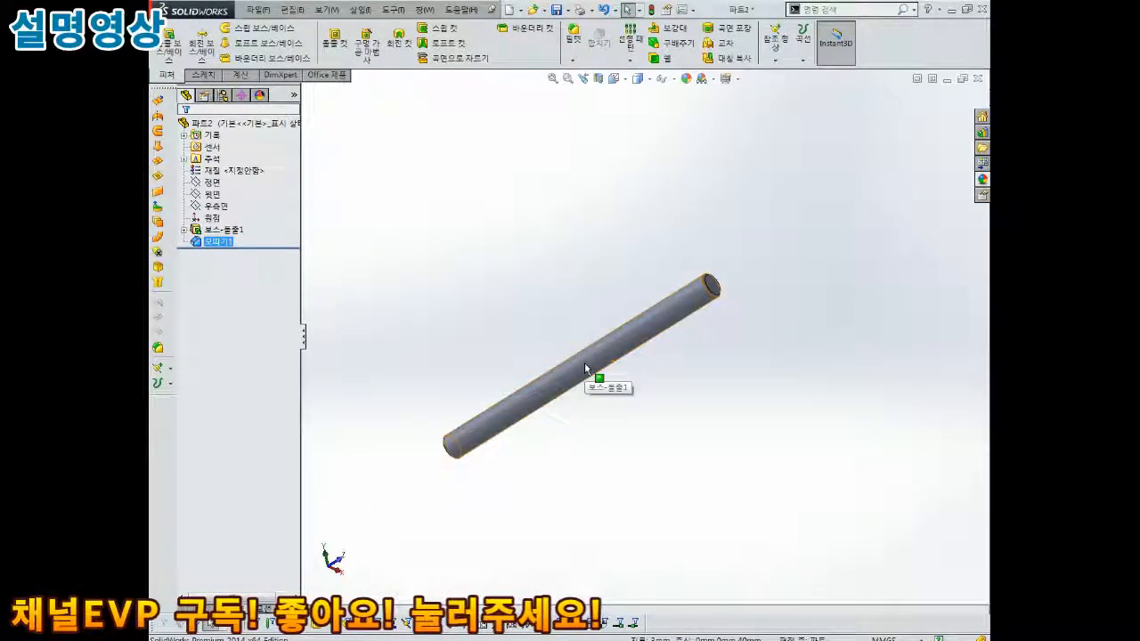
Save the pin part in the 4번 folder under the file name 핀40.
key("ctrl+s")
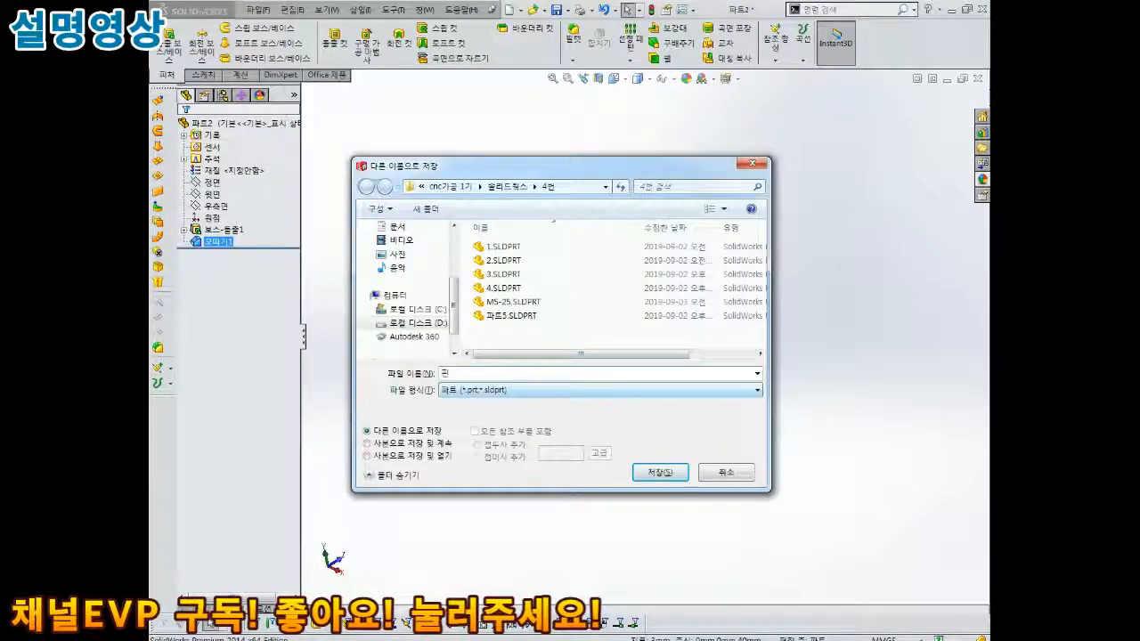
type("핀40")
key("Return")
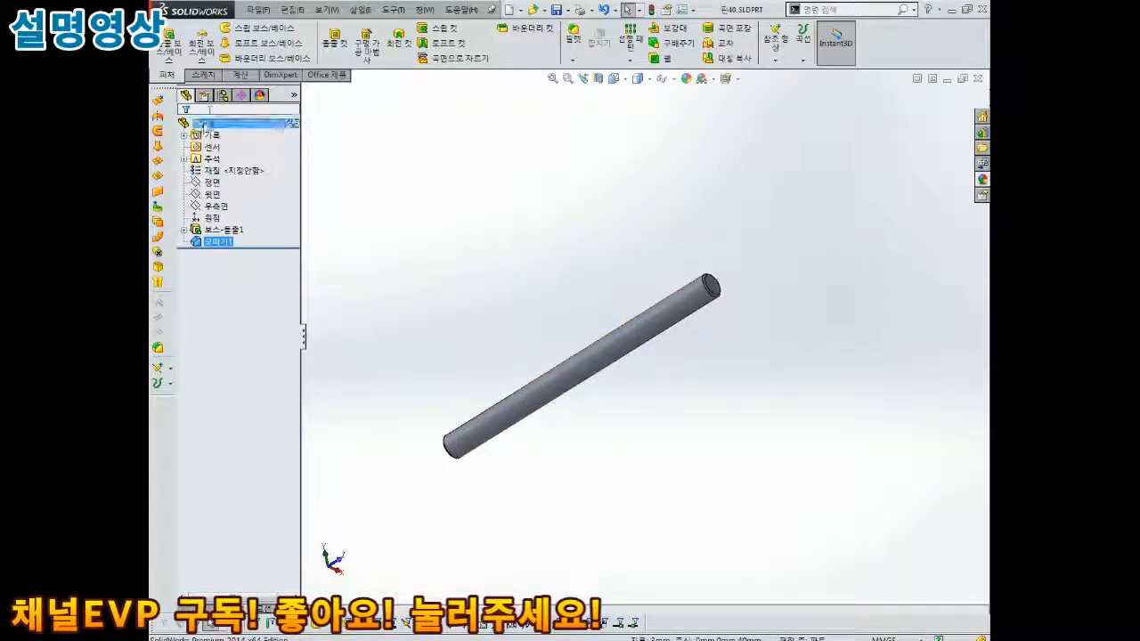
Change the whole pin part's appearance colour to purple, RGB 192, 0, 192.
right_click(219, 123)
left_click(236, 107)
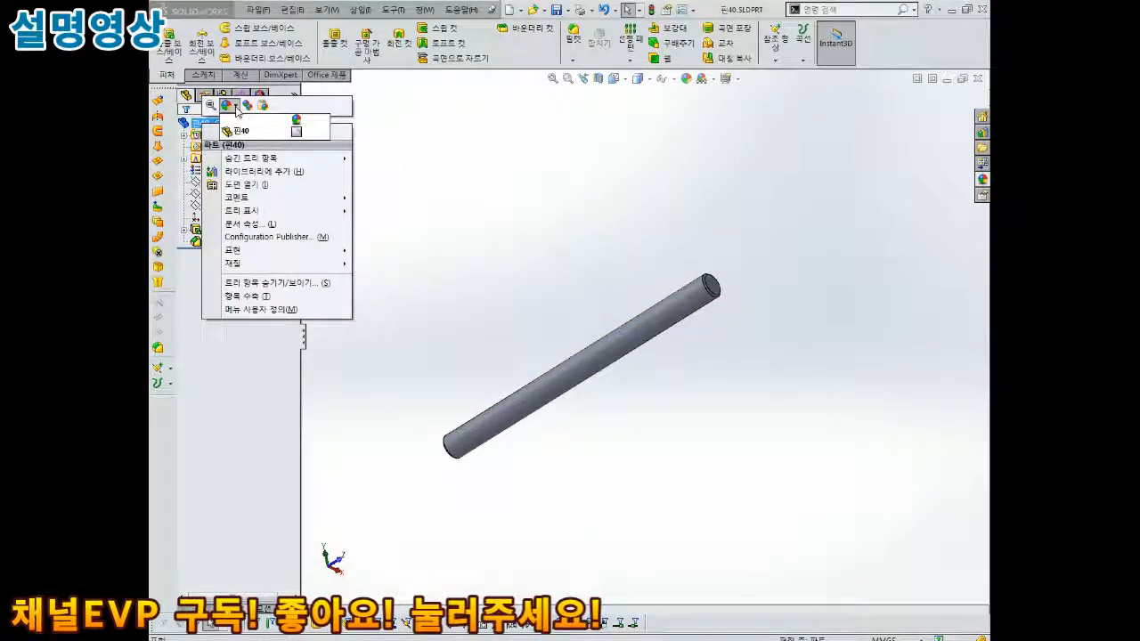
left_click(262, 130)
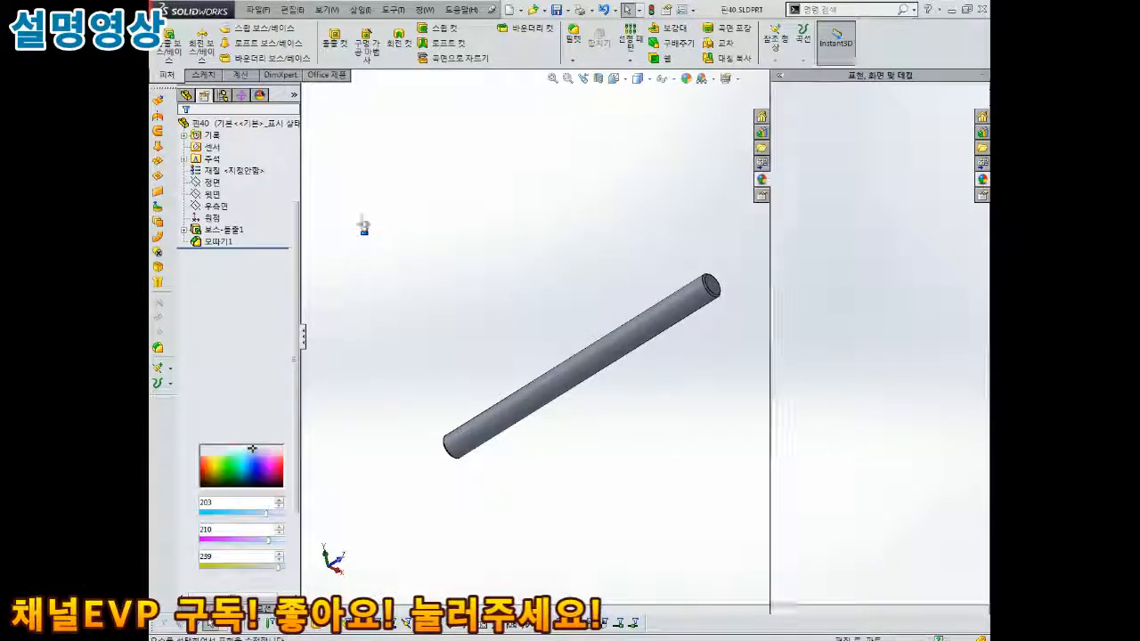
left_click(260, 409)
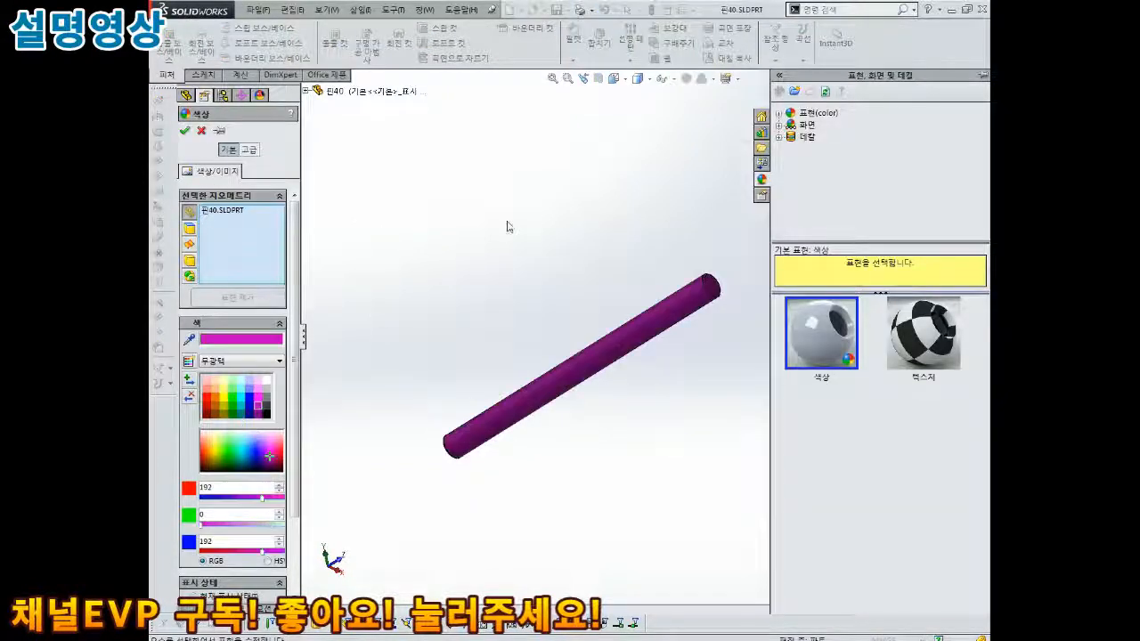
left_click(185, 133)
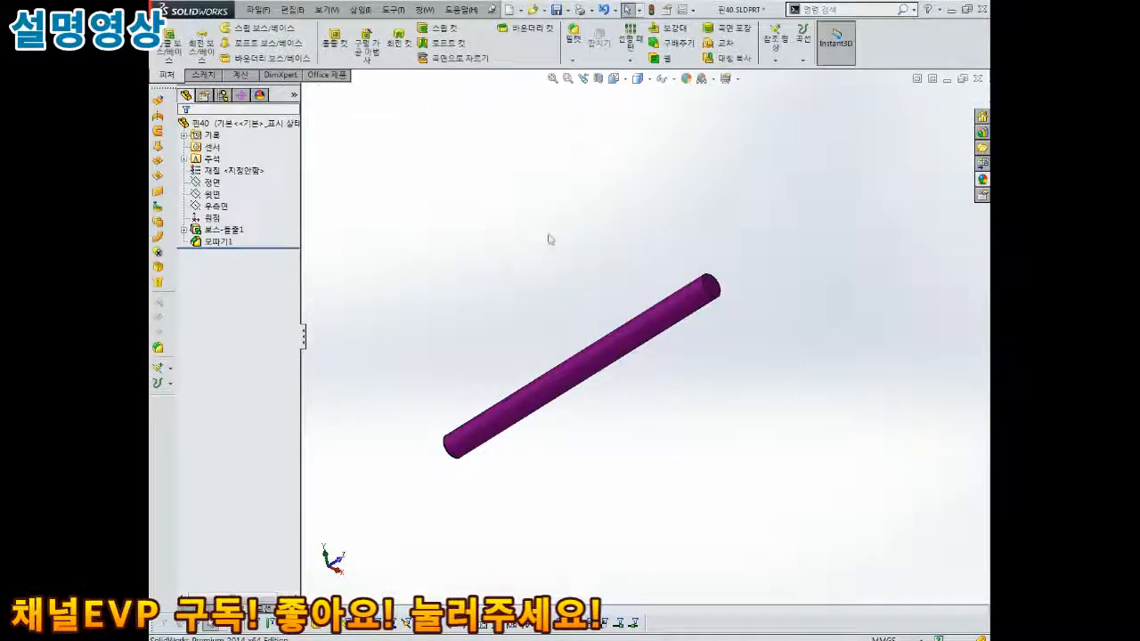
middle_click_drag(710, 286, 625, 357)
scroll(638, 351, "up", 3)
scroll(627, 351, "down", 1)
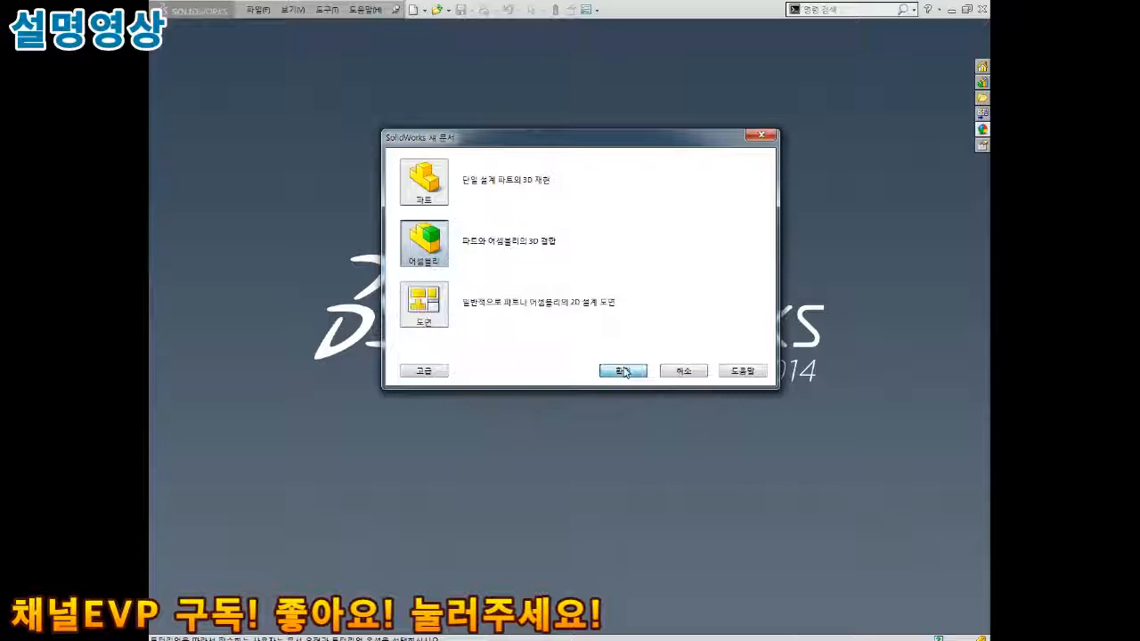
Create a new assembly and insert the plate part 1.SLDPRT as its first component.
left_click(623, 370)
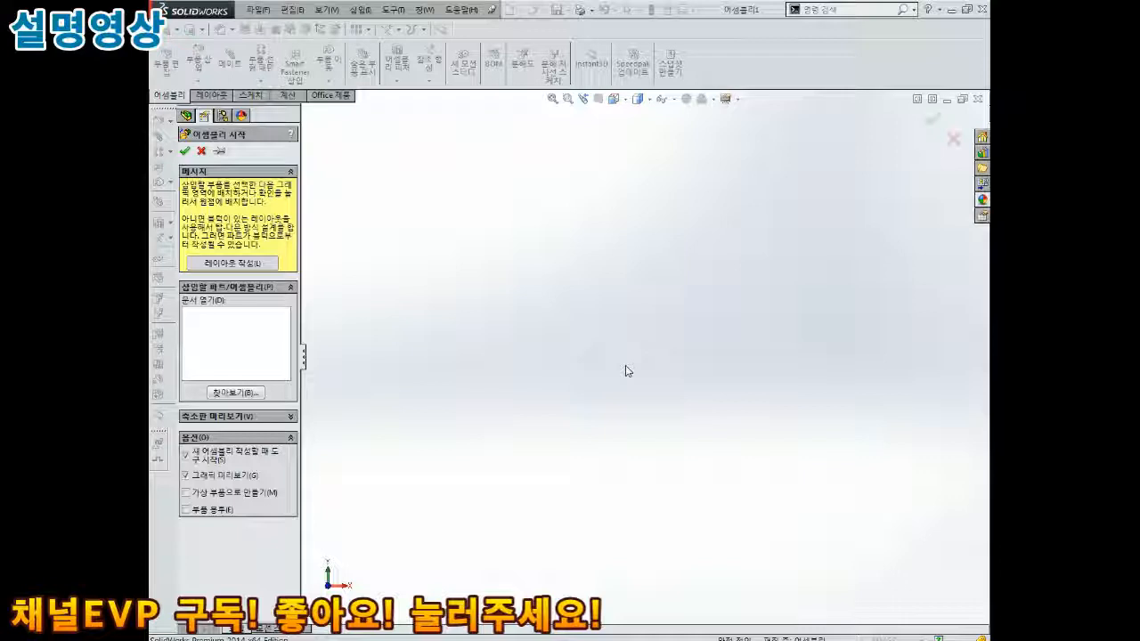
left_click(239, 396)
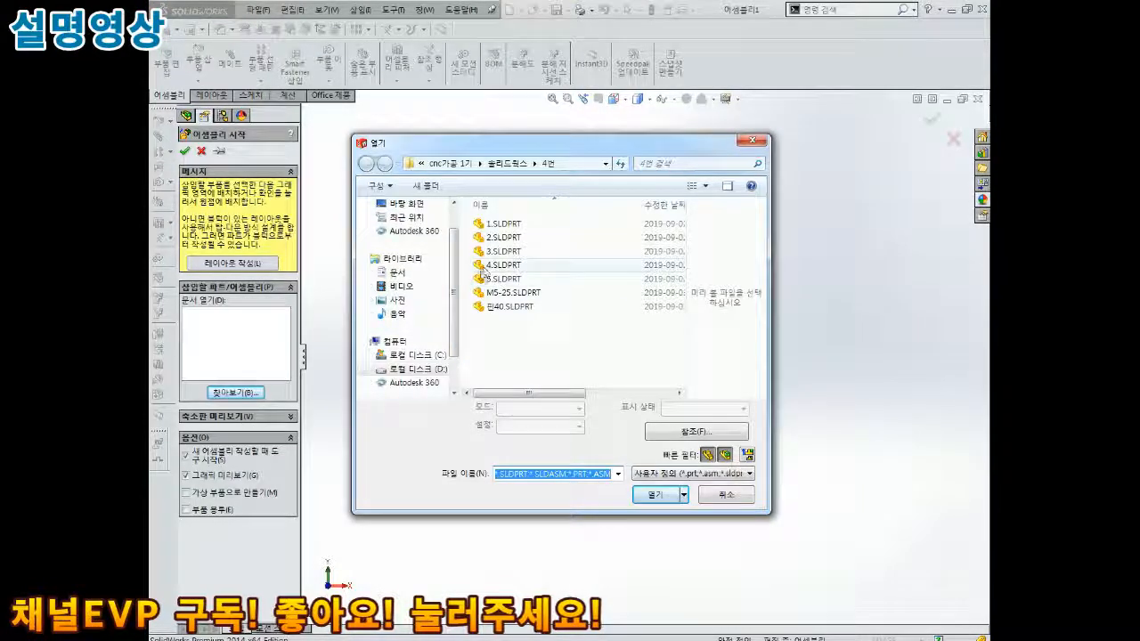
left_click(498, 223)
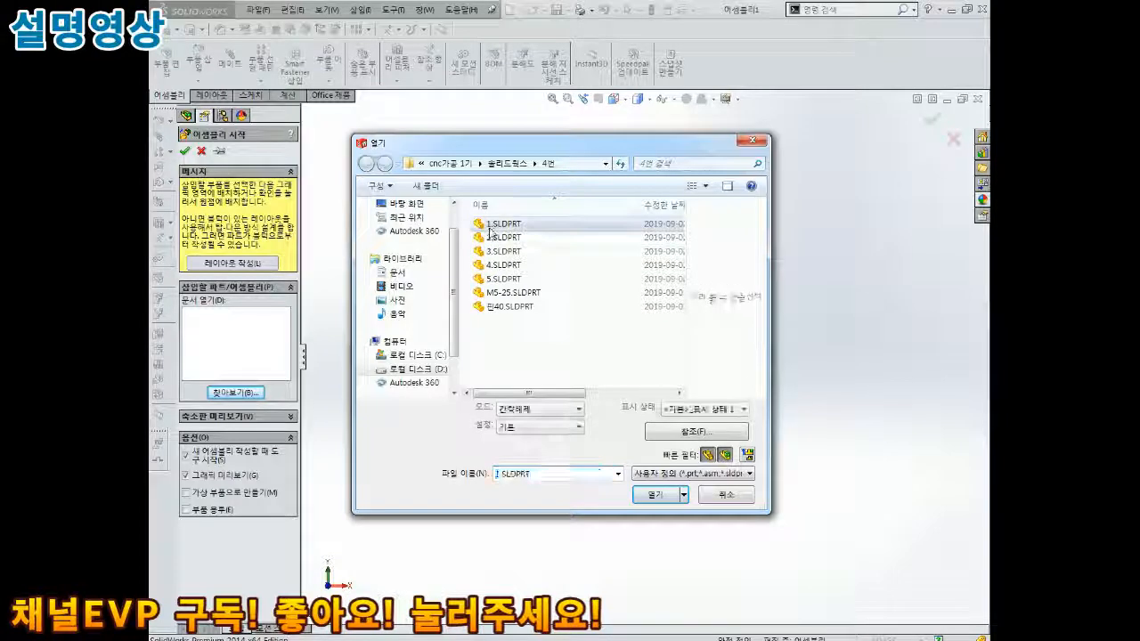
left_click(653, 495)
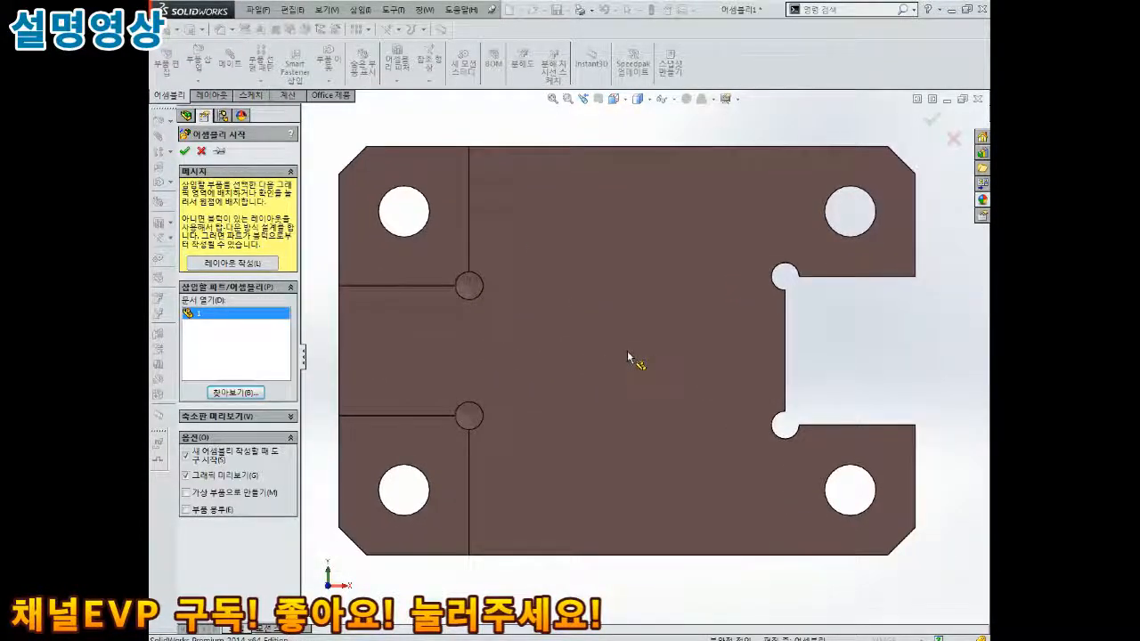
scroll(628, 359, "up", 4)
left_click(673, 339)
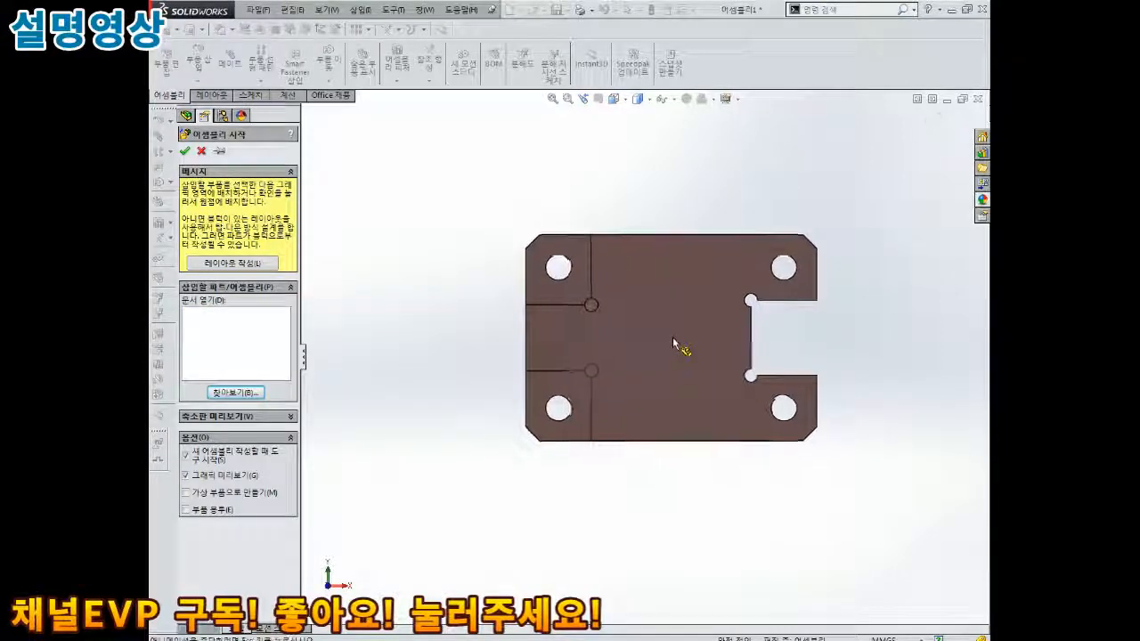
scroll(672, 329, "up", 3)
scroll(670, 329, "up", 3)
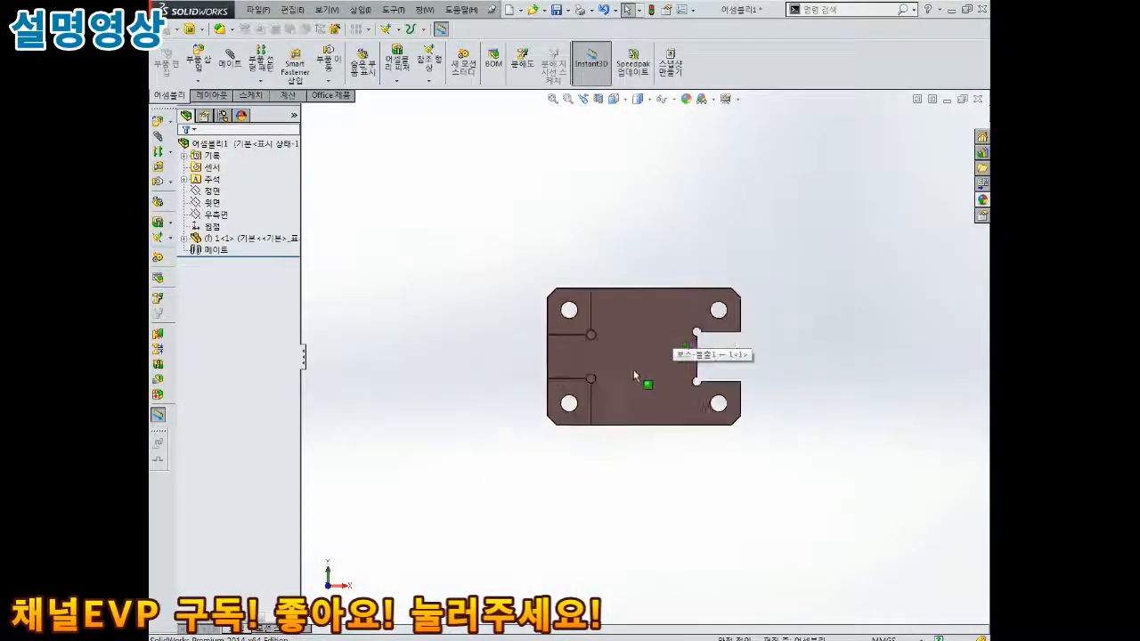
middle_click_drag(633, 369, 670, 335)
scroll(670, 334, "down", 1)
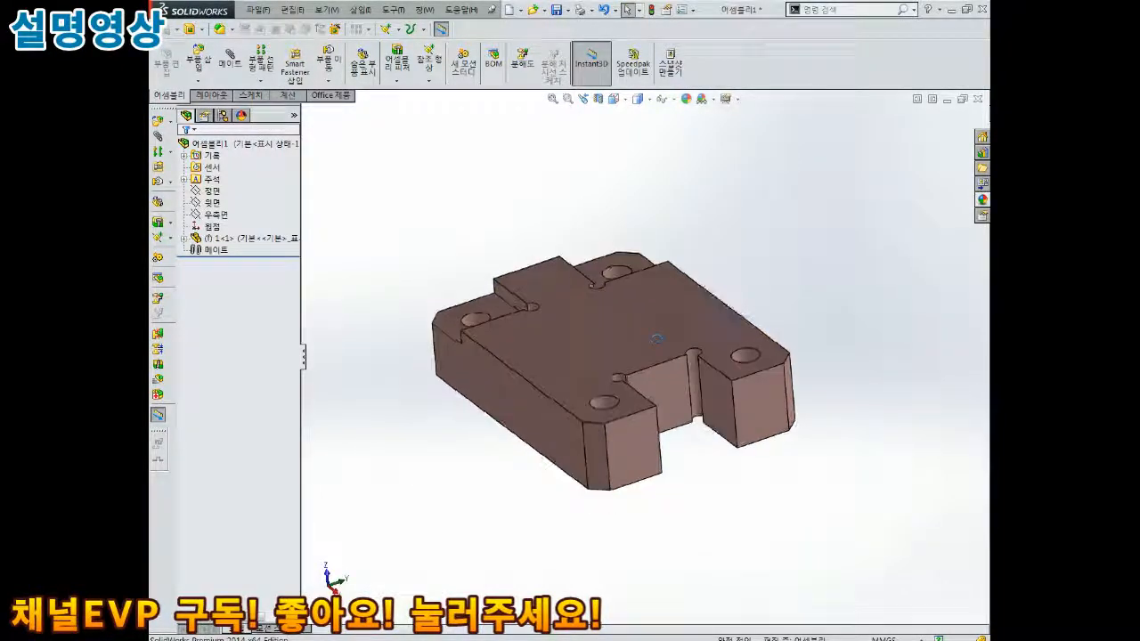
Try to switch the fixed plate component to float.
left_click(210, 241)
right_click(221, 241)
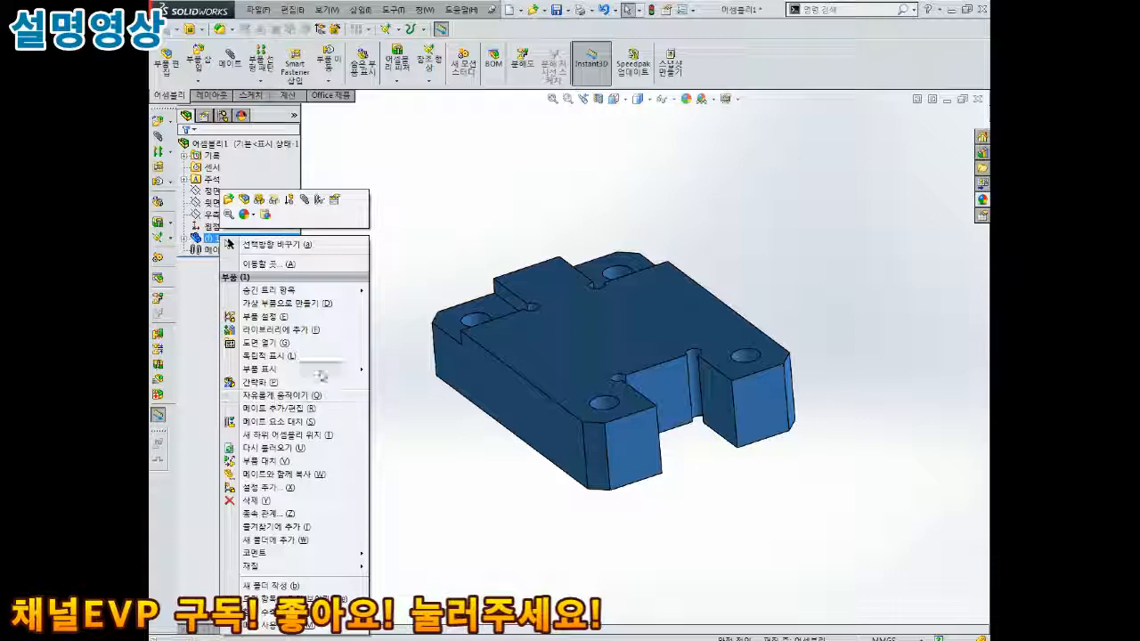
left_click(276, 396)
scroll(548, 312, "down", 2)
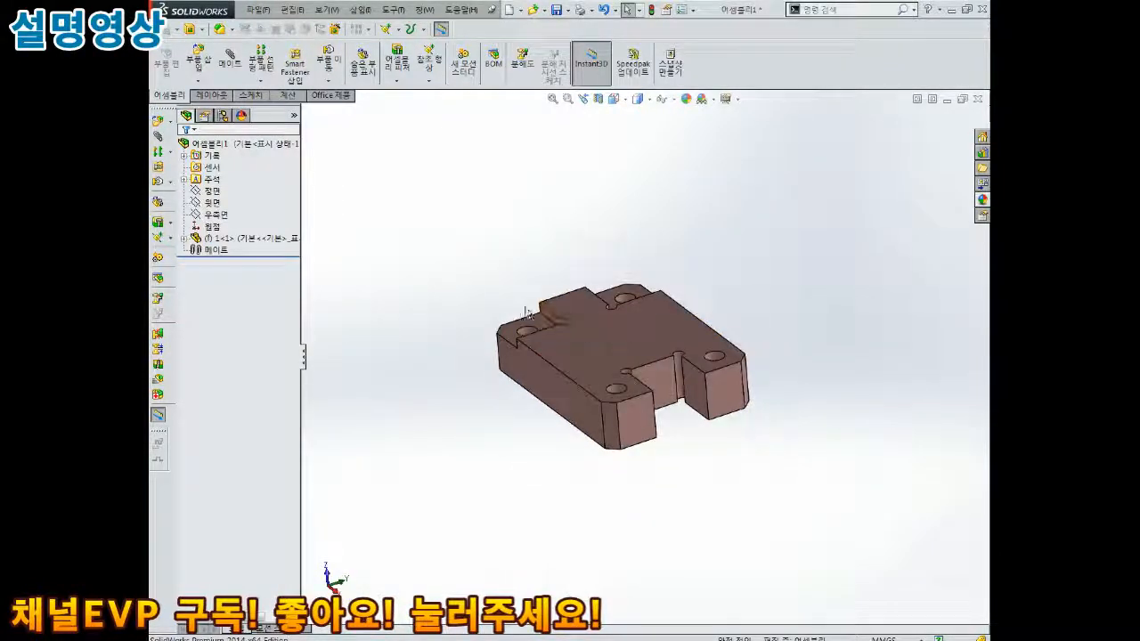
middle_click_drag(587, 343, 481, 276)
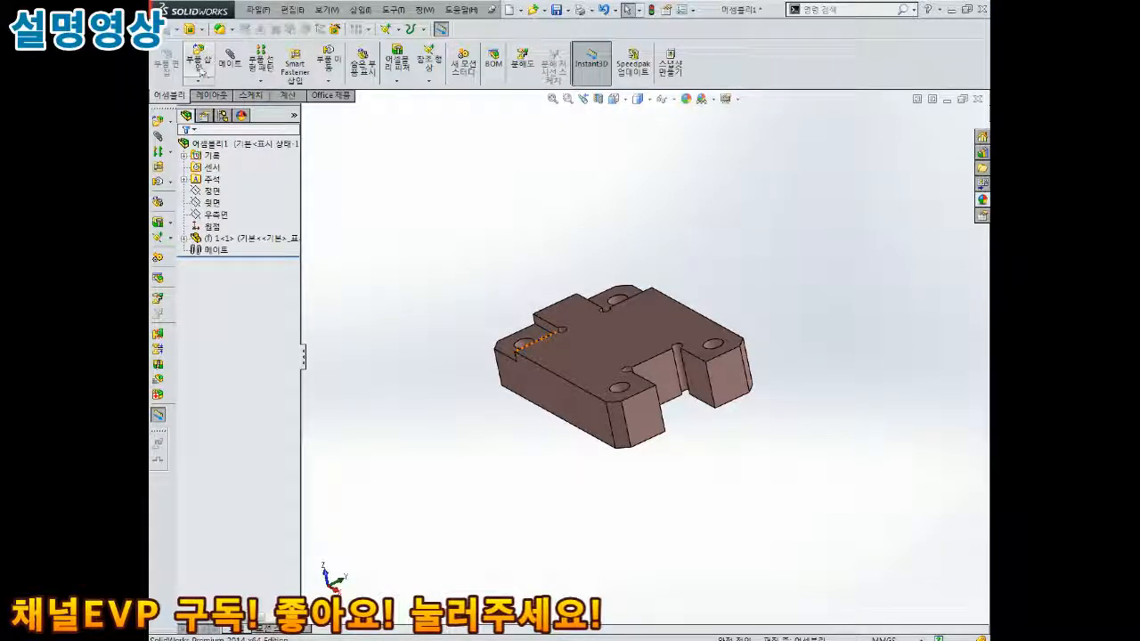
Insert the M5-25.SLDPRT bolt into the assembly and place it beside the plate.
left_click(200, 68)
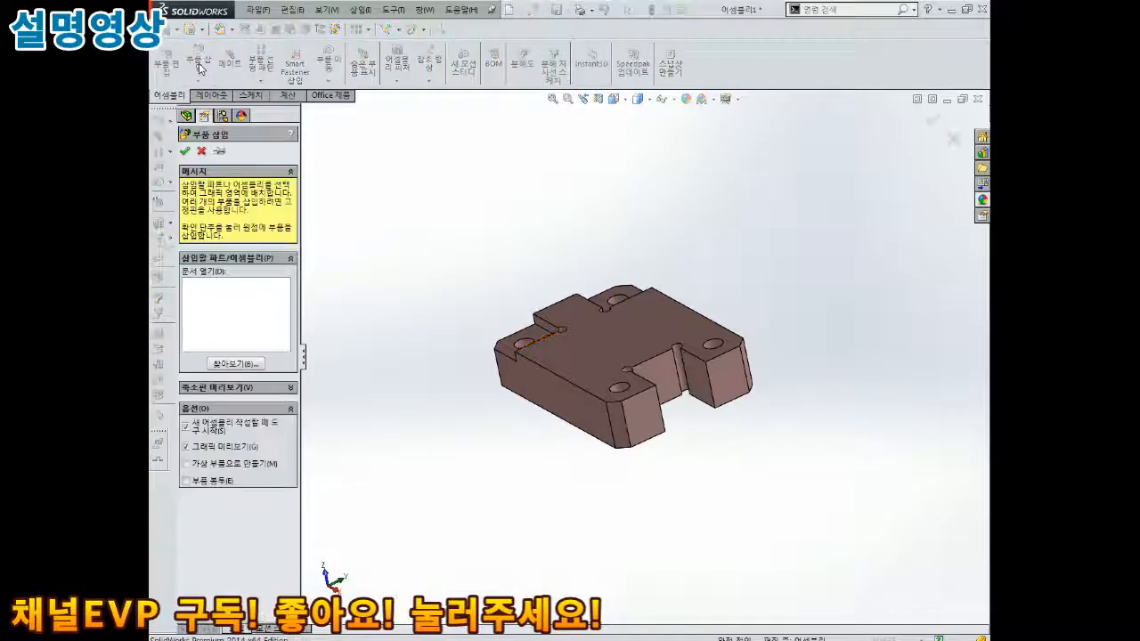
left_click(235, 364)
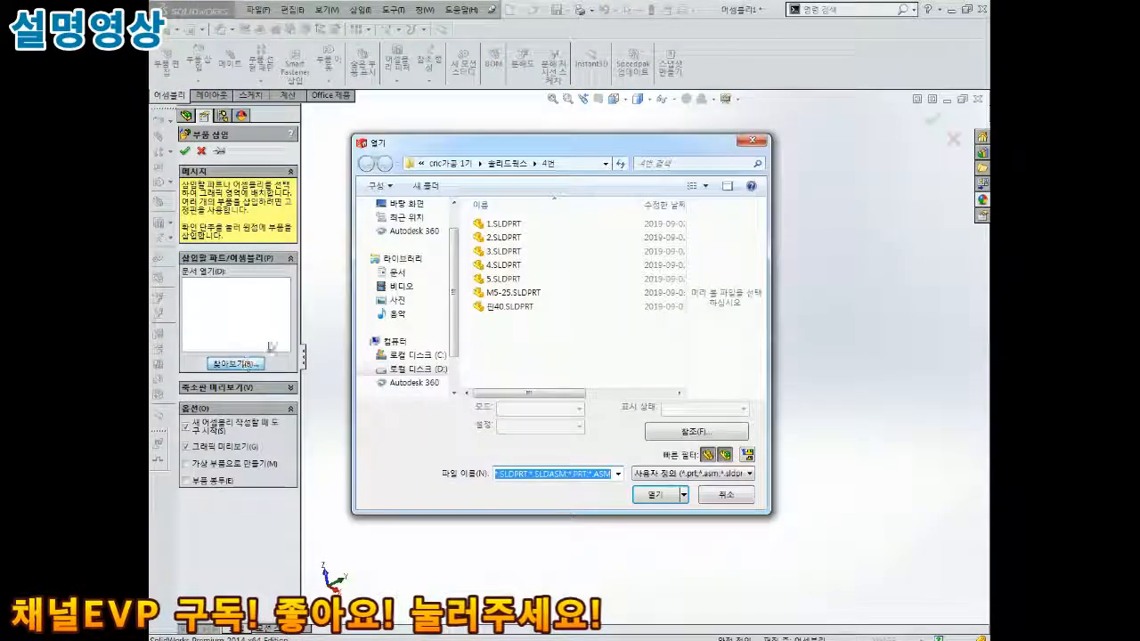
left_click(495, 296)
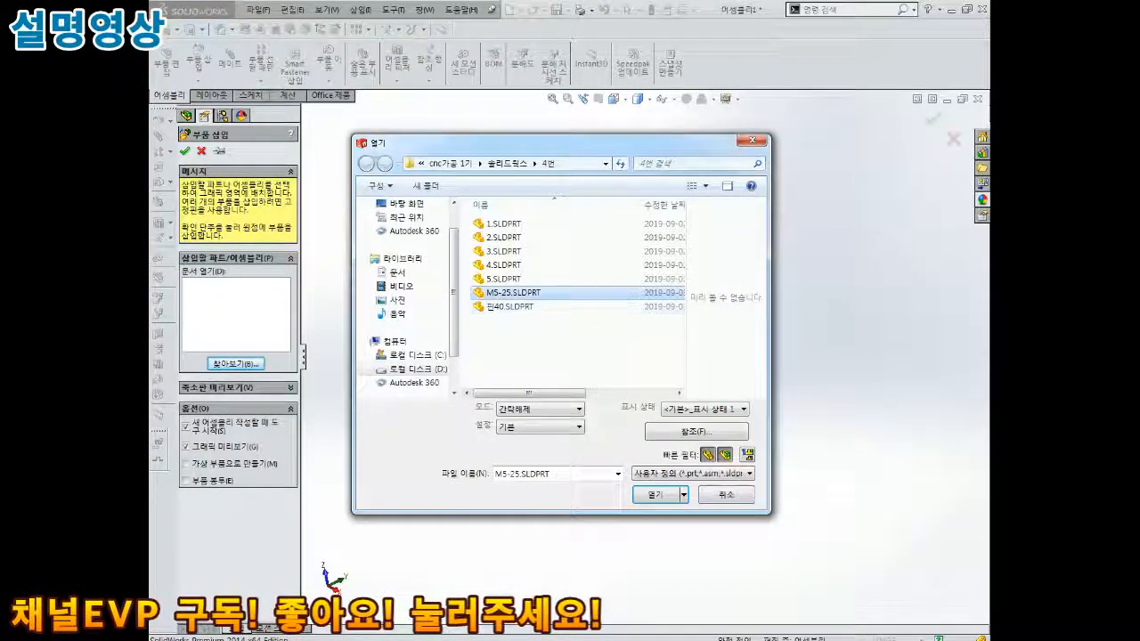
left_click(659, 501)
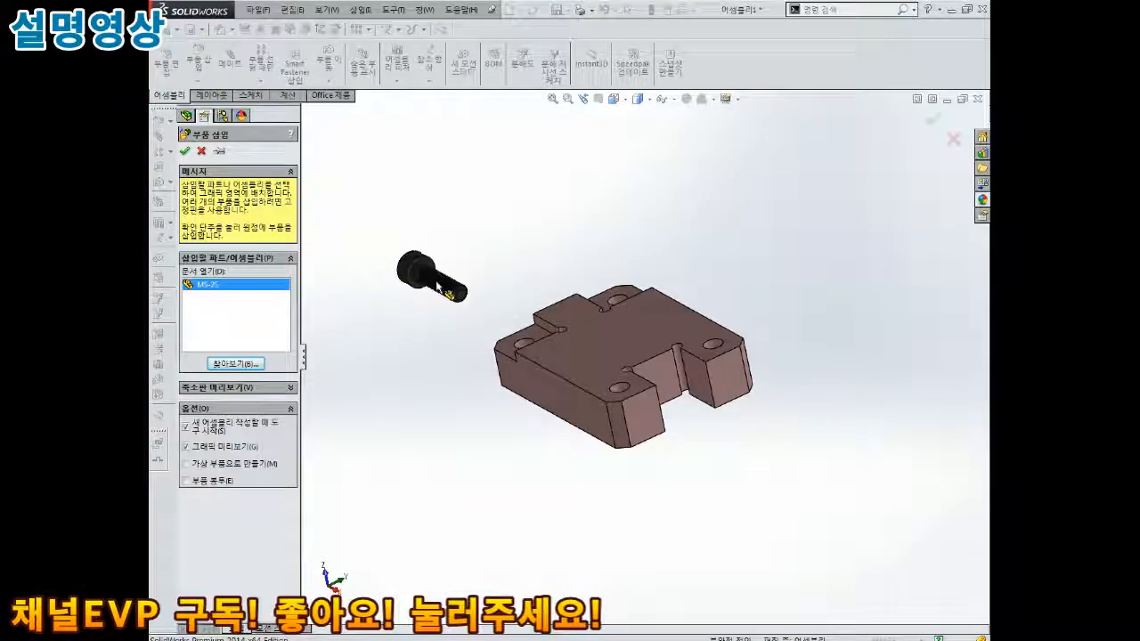
left_click(447, 290)
Make four copies of the M5-25 bolt and place them freely above the plate.
middle_click_drag(447, 290, 554, 299)
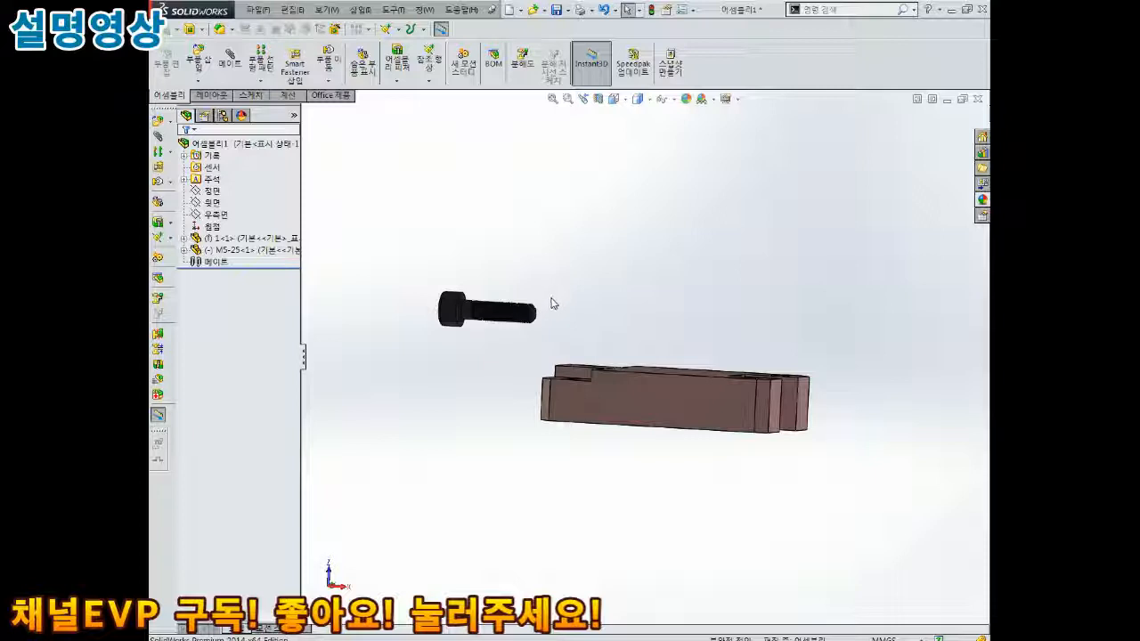
middle_click_drag(549, 317, 522, 353)
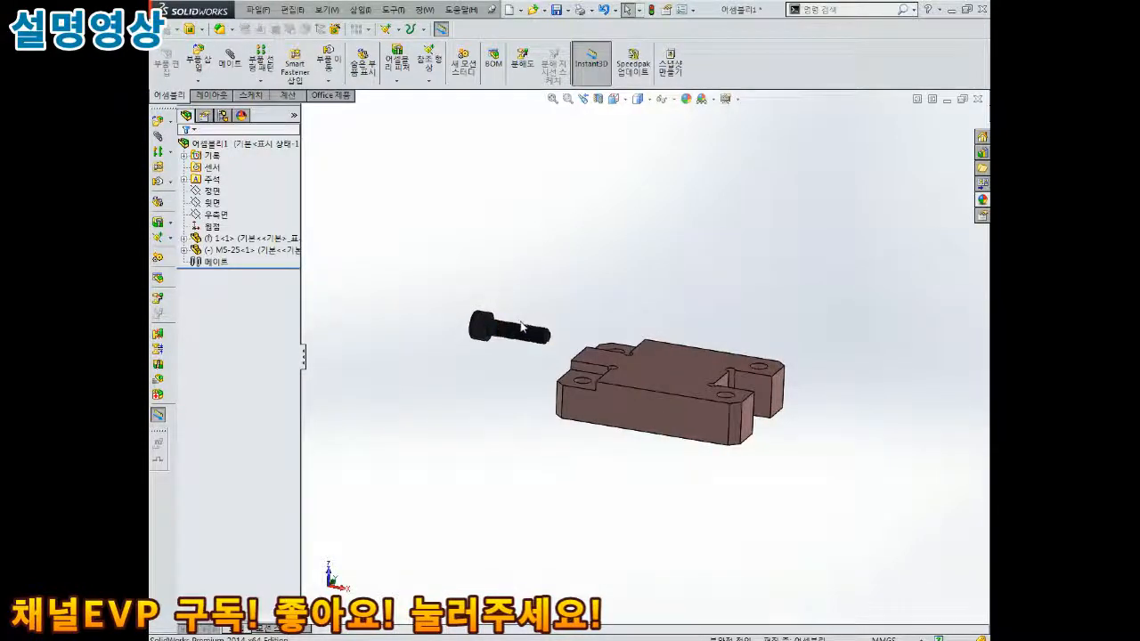
scroll(522, 327, "down", 2)
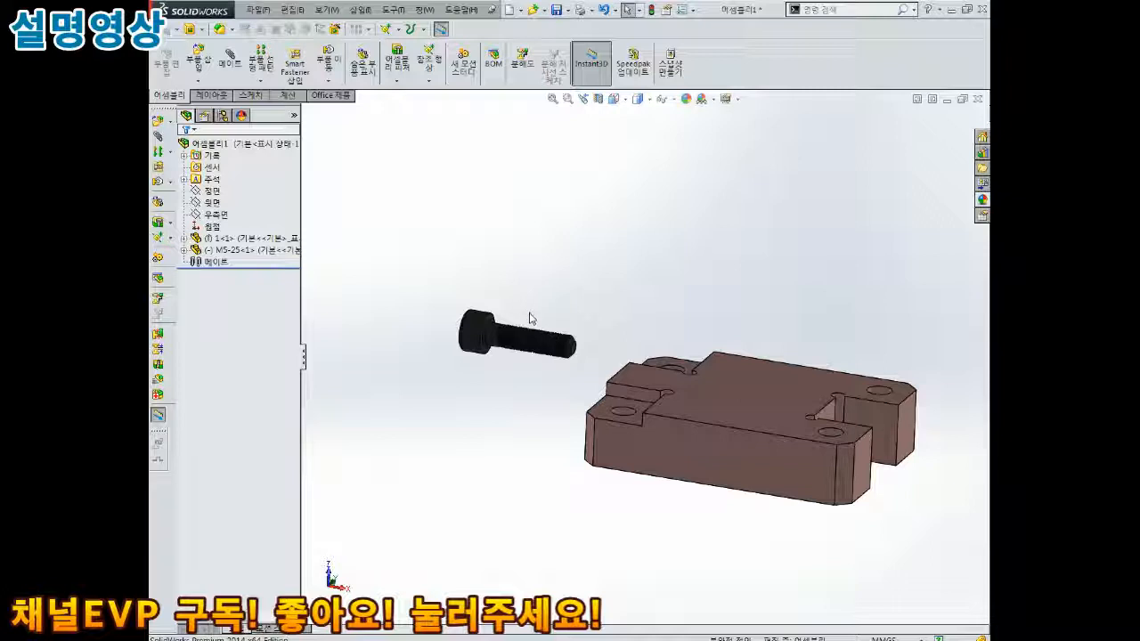
left_click_drag(518, 329, 806, 278, "ctrl")
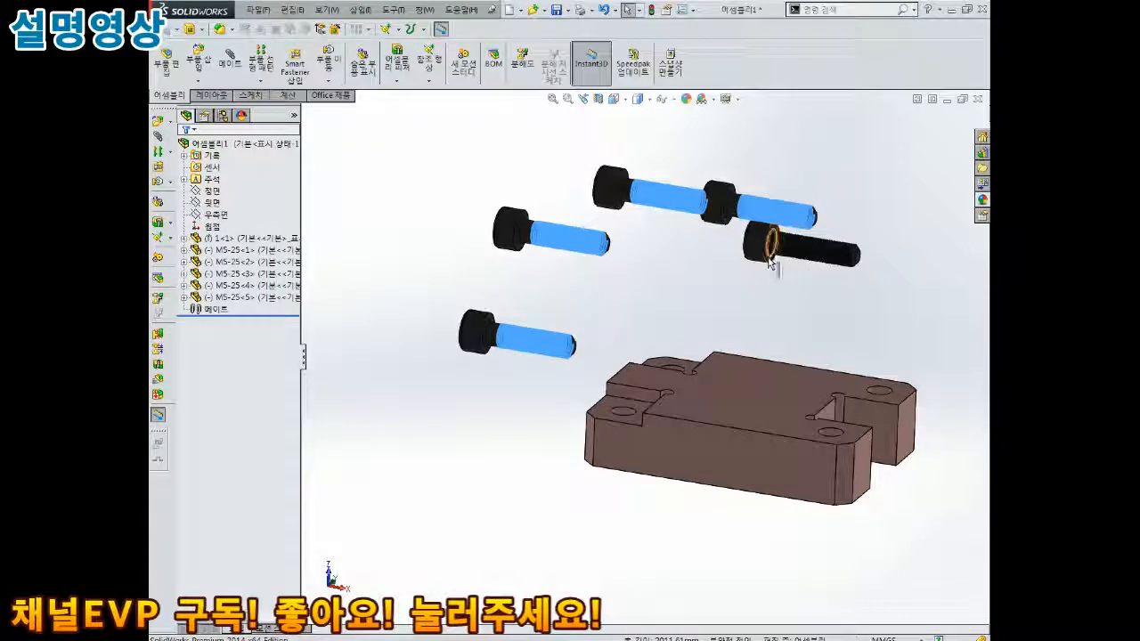
Delete the surplus fifth M5-25 bolt and regroup the remaining four bolts beside the plate's end opposite the slot.
left_click(771, 258)
key("Delete")
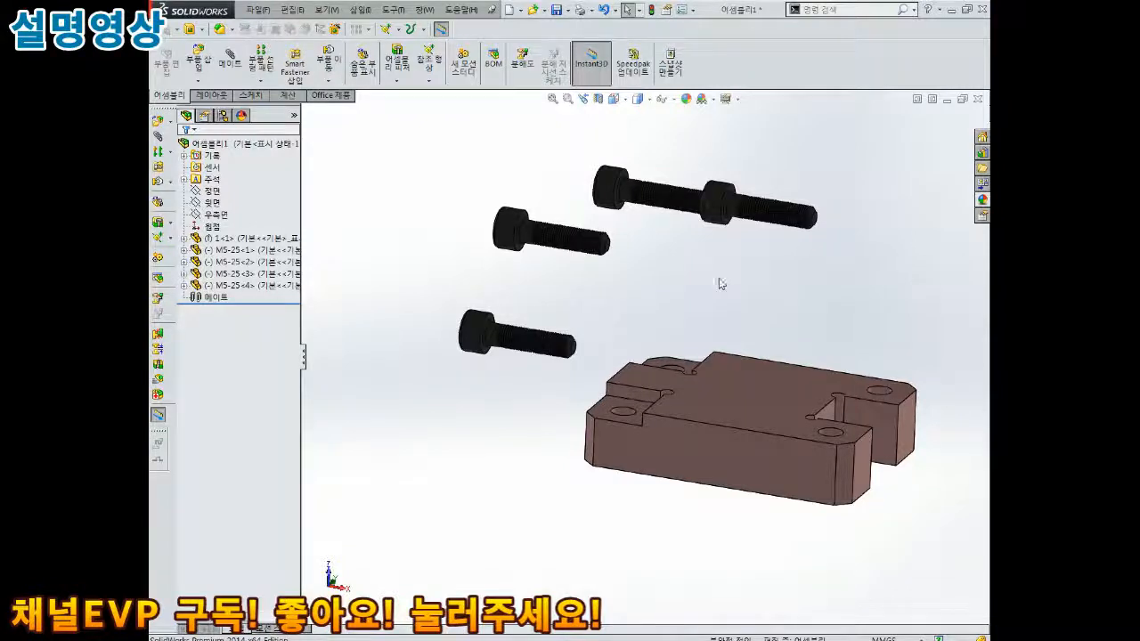
scroll(717, 290, "up", 3)
left_click_drag(699, 283, 526, 419)
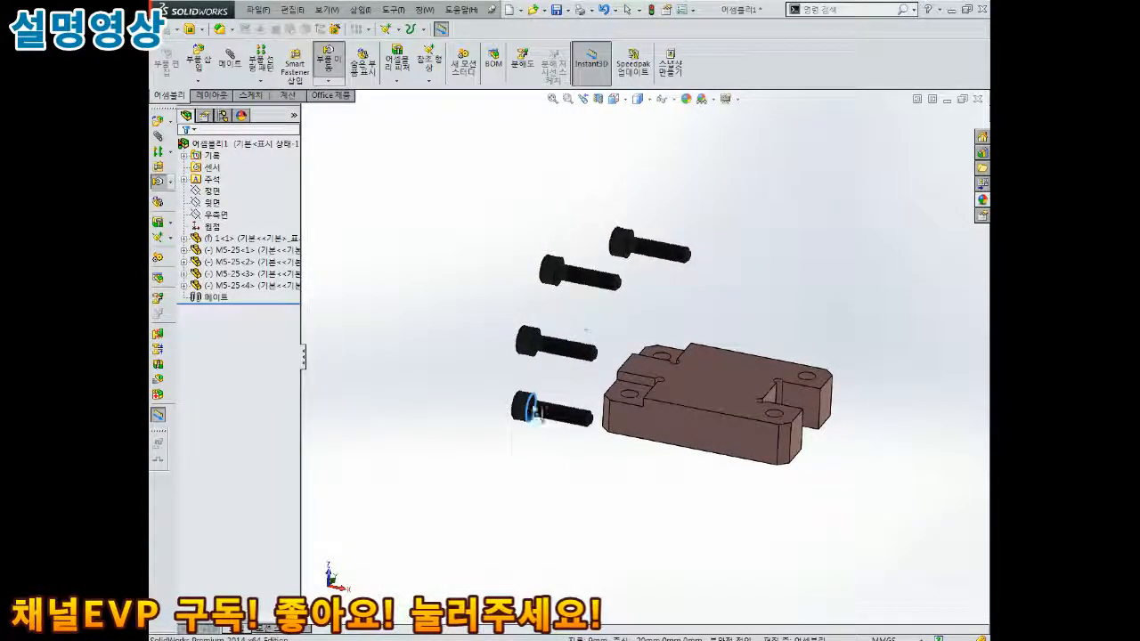
middle_click_drag(712, 389, 677, 359)
left_click_drag(546, 389, 649, 287)
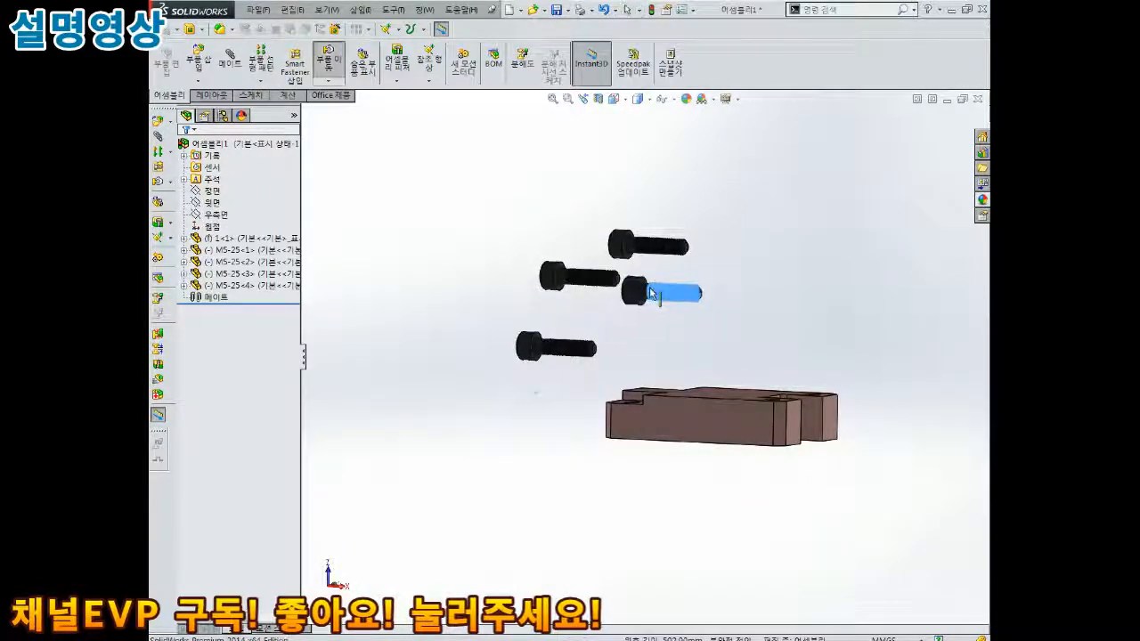
left_click_drag(557, 348, 470, 351)
left_click_drag(583, 279, 519, 379)
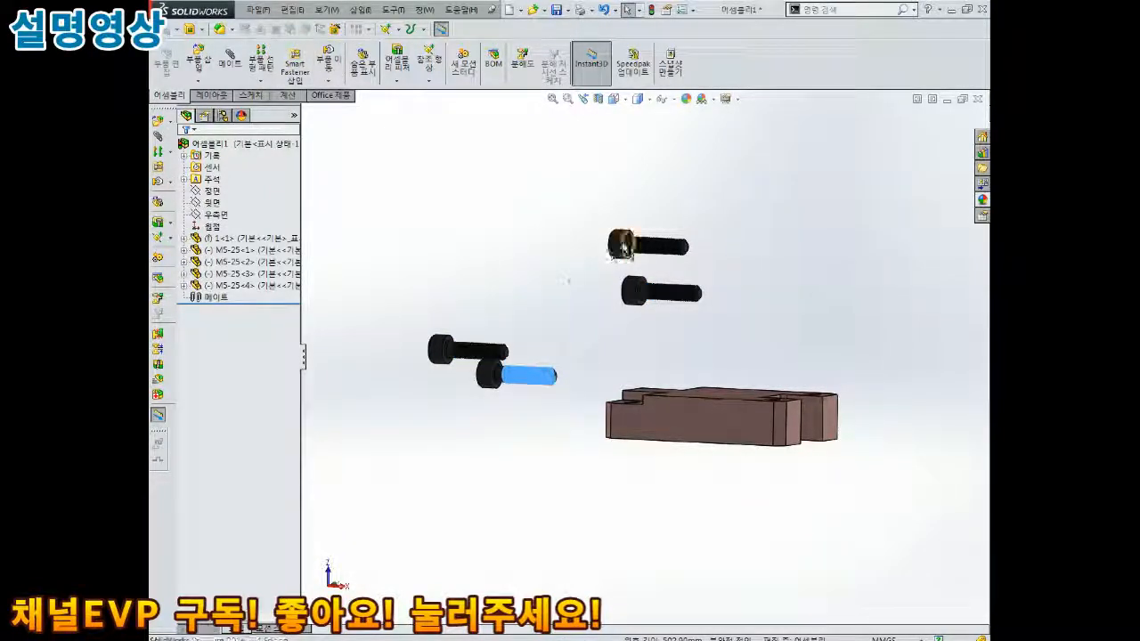
left_click_drag(618, 244, 506, 338)
left_click_drag(644, 290, 574, 365)
middle_click_drag(574, 365, 639, 360)
scroll(640, 361, "down", 5)
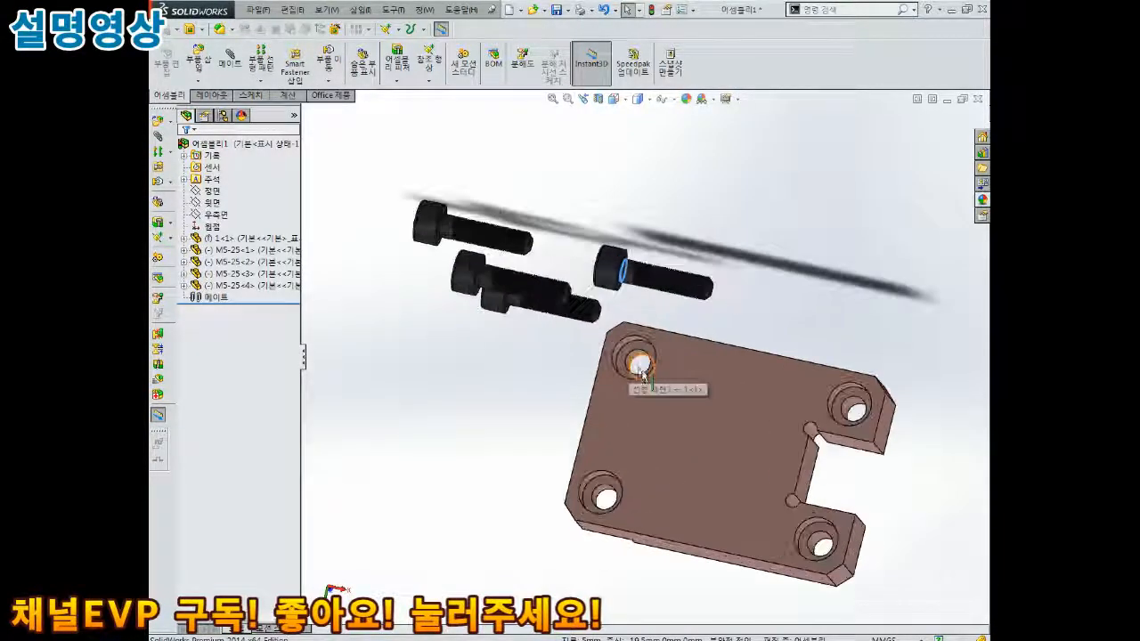
scroll(639, 356, "up", 5)
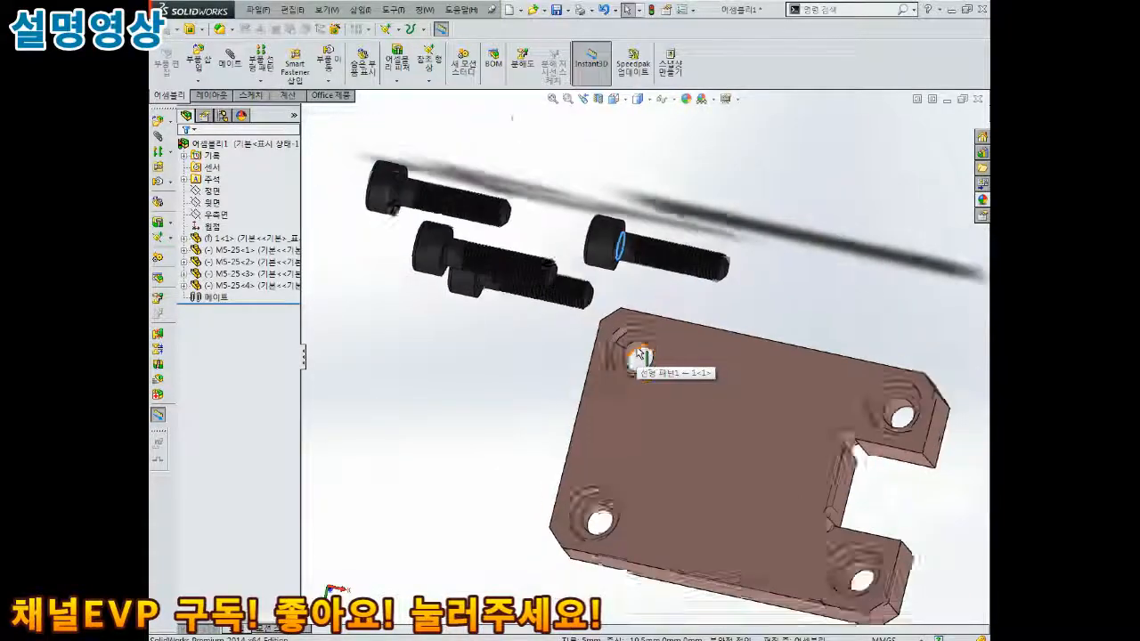
scroll(626, 308, "down", 1)
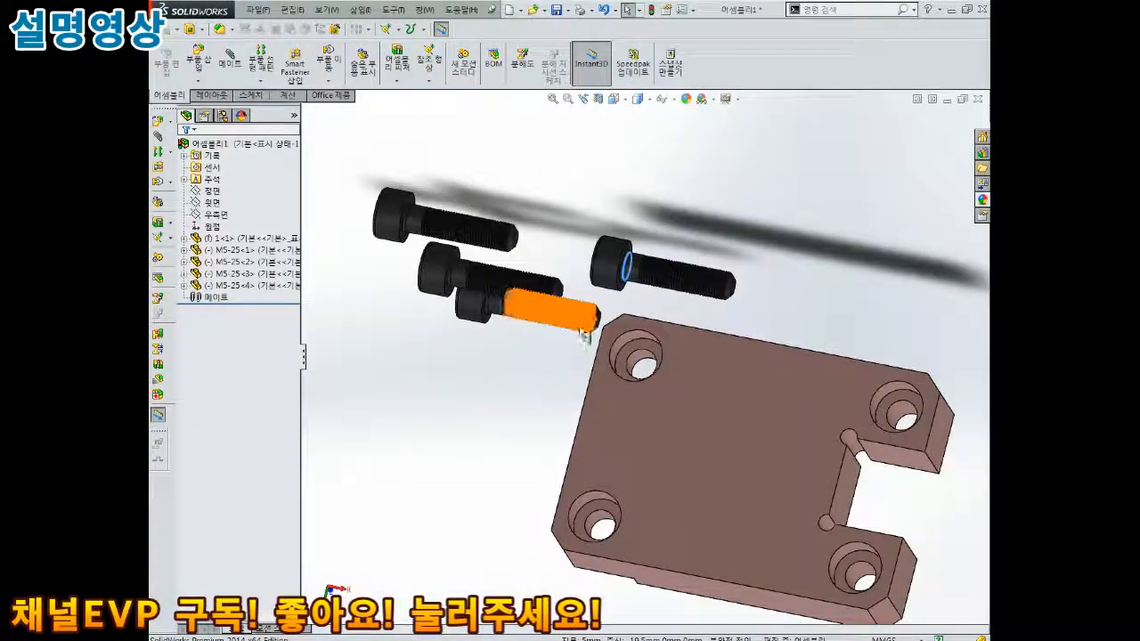
scroll(540, 382, "down", 2)
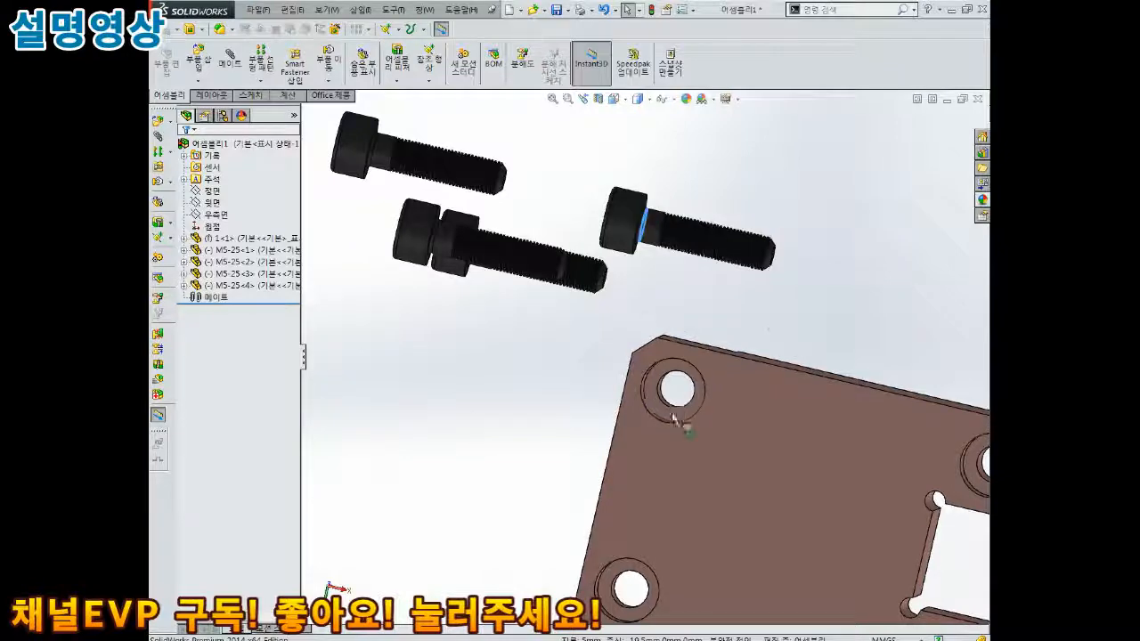
scroll(677, 399, "down", 3)
middle_click_drag(677, 394, 689, 393)
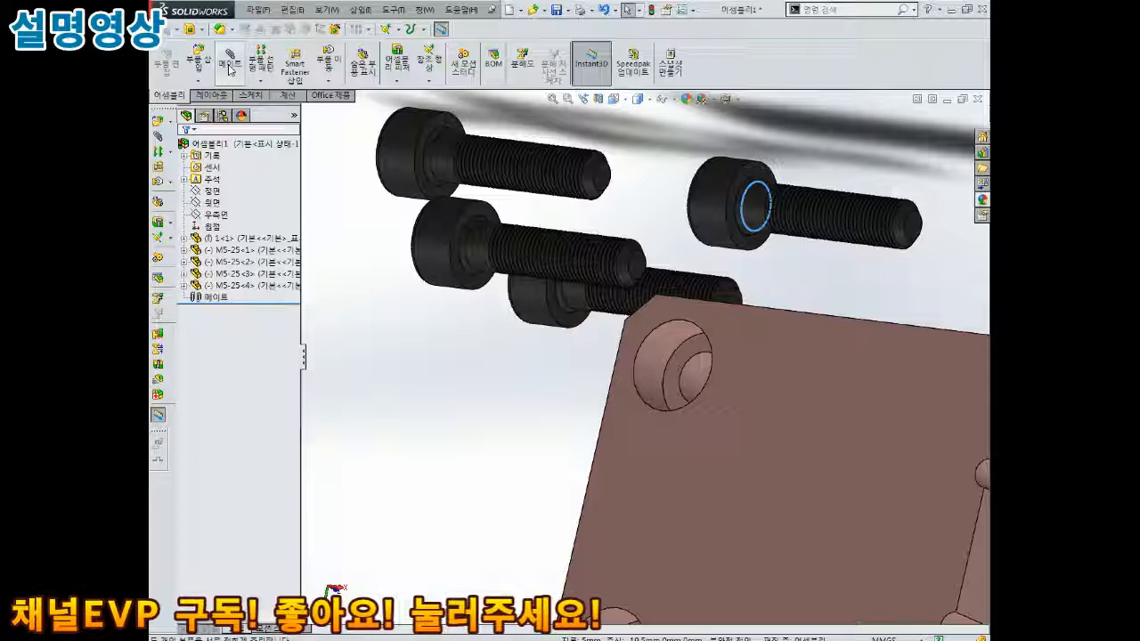
left_click(230, 66)
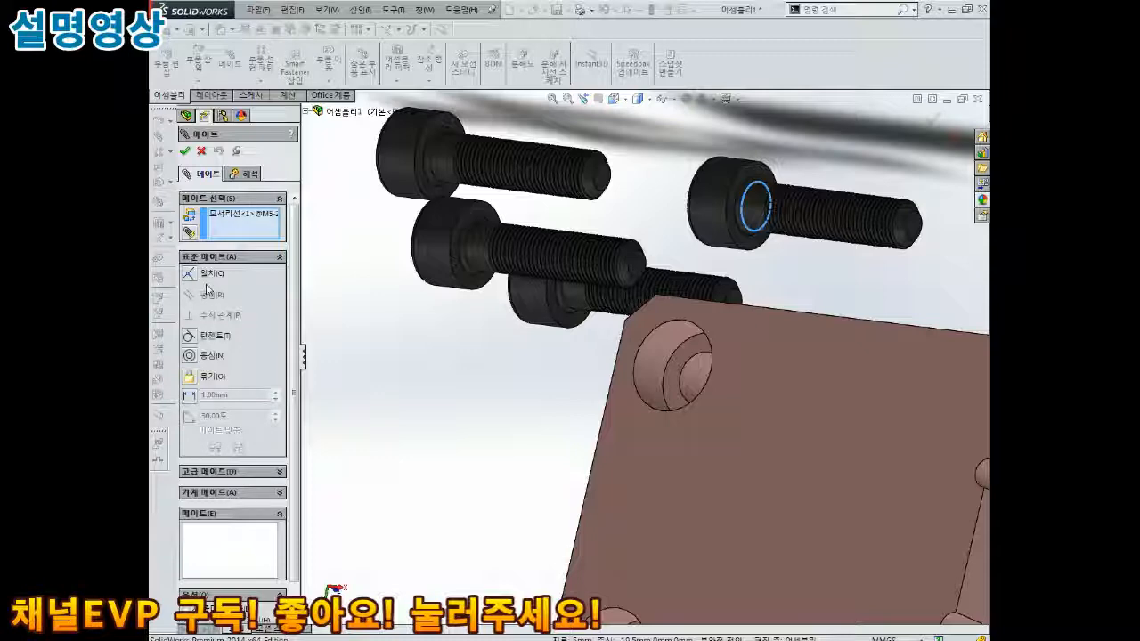
middle_click_drag(360, 178, 505, 382)
scroll(497, 335, "up", 2)
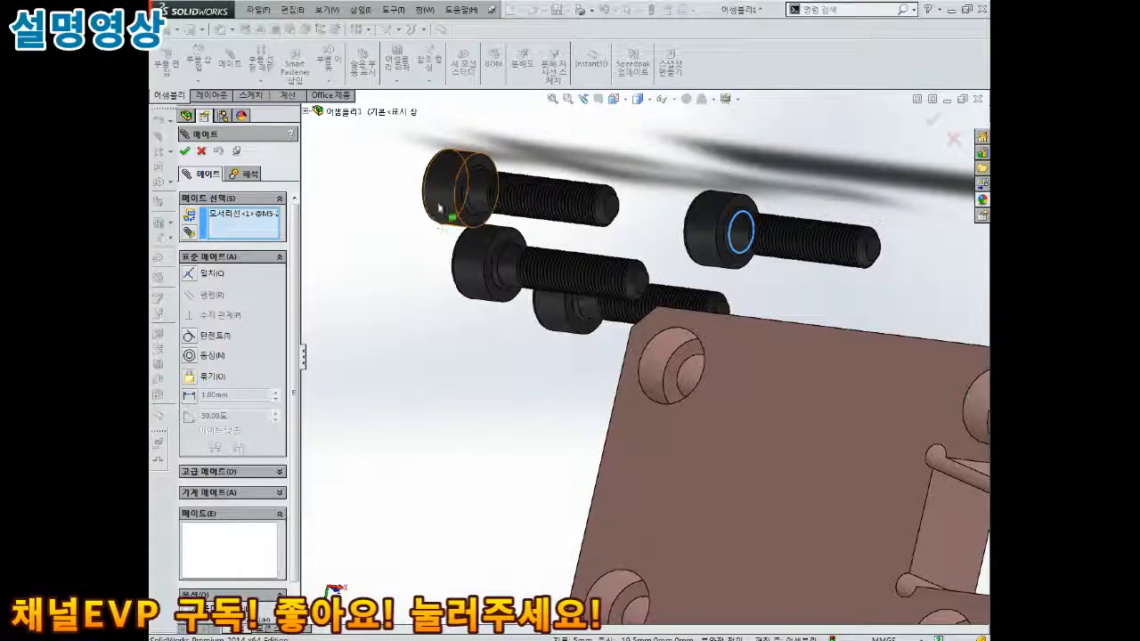
left_click(453, 172)
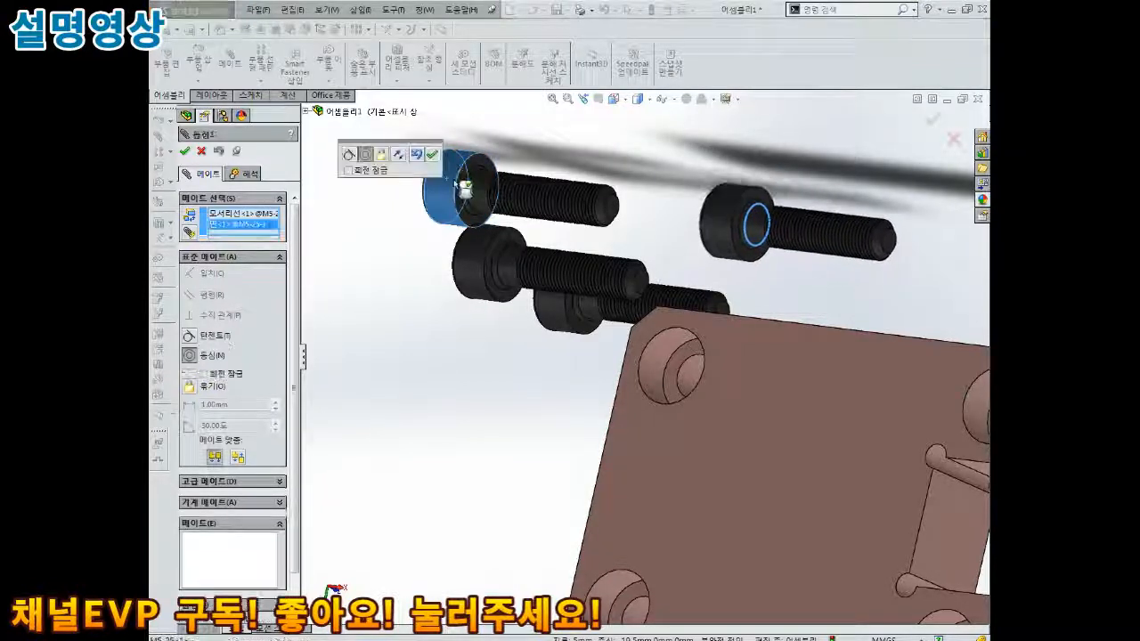
left_click(431, 154)
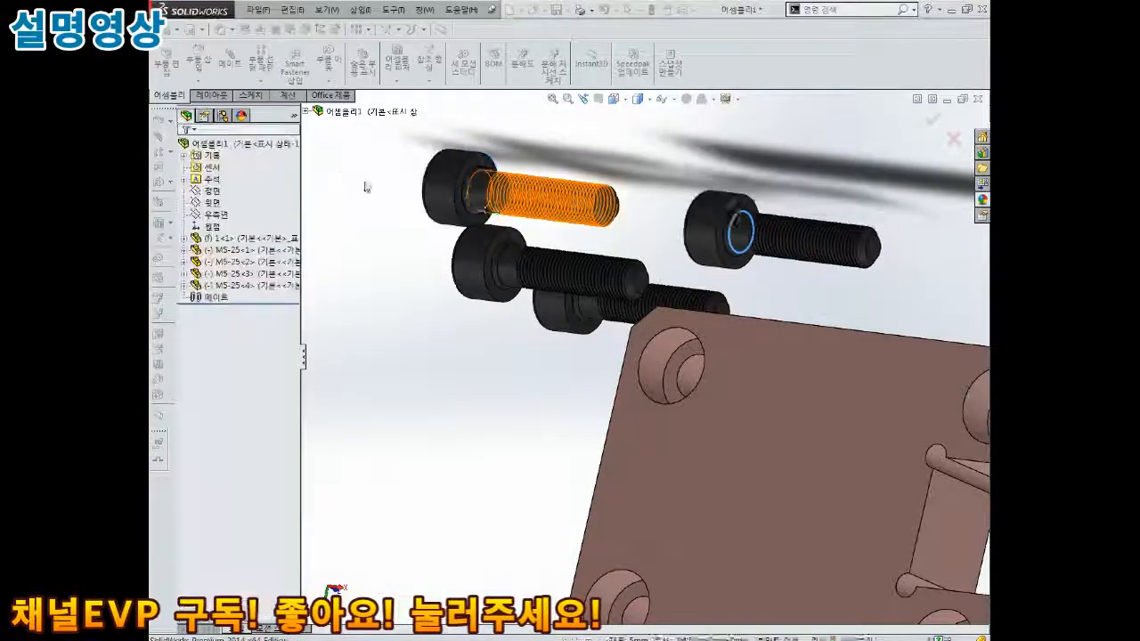
Mate the first bolt's head concentrically with the plate's nearest corner counterbore opposite the slot and pull the bolt out along its axis.
left_click(443, 180)
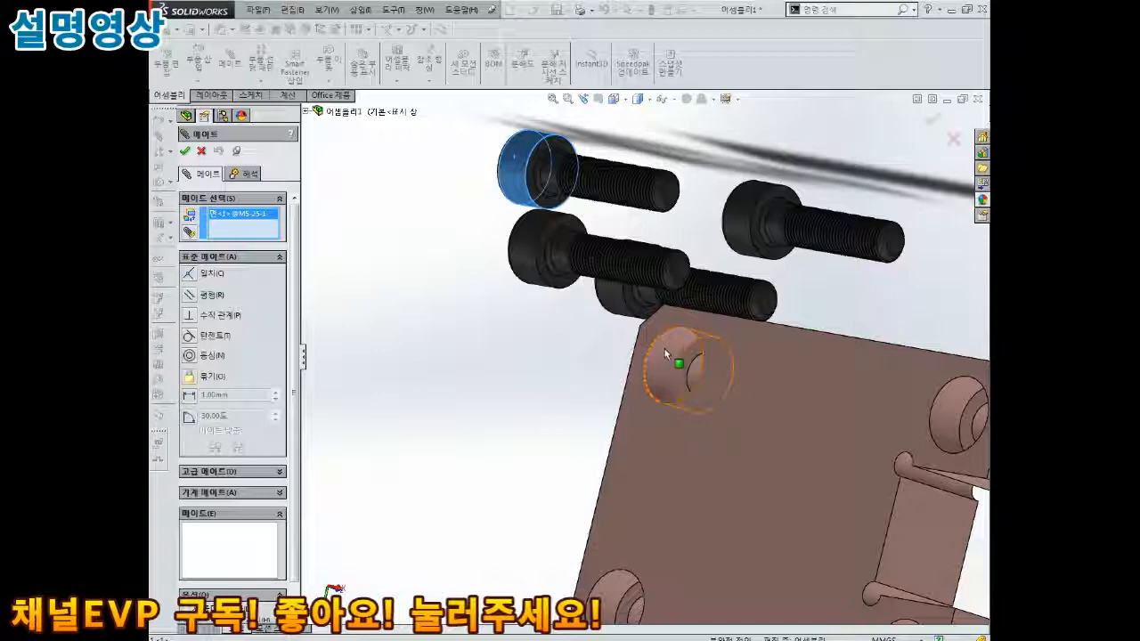
left_click(664, 353)
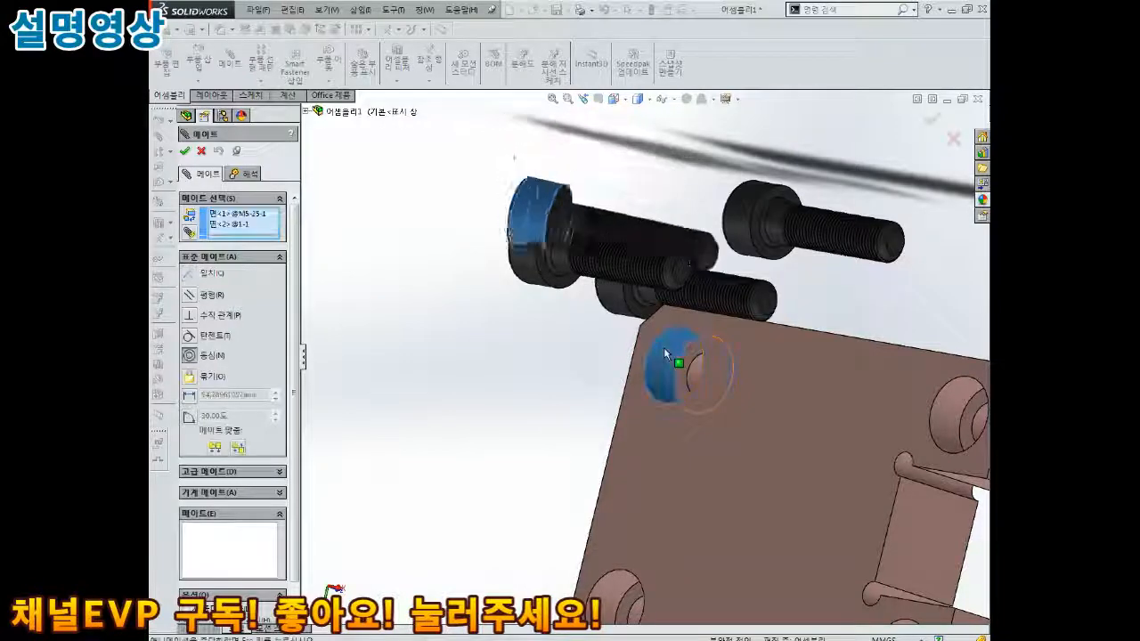
mouse_move(621, 394)
middle_mouse_down()
mouse_move(565, 458)
mouse_move(552, 450)
mouse_move(628, 378)
middle_mouse_up()
scroll(629, 379, "down", 3)
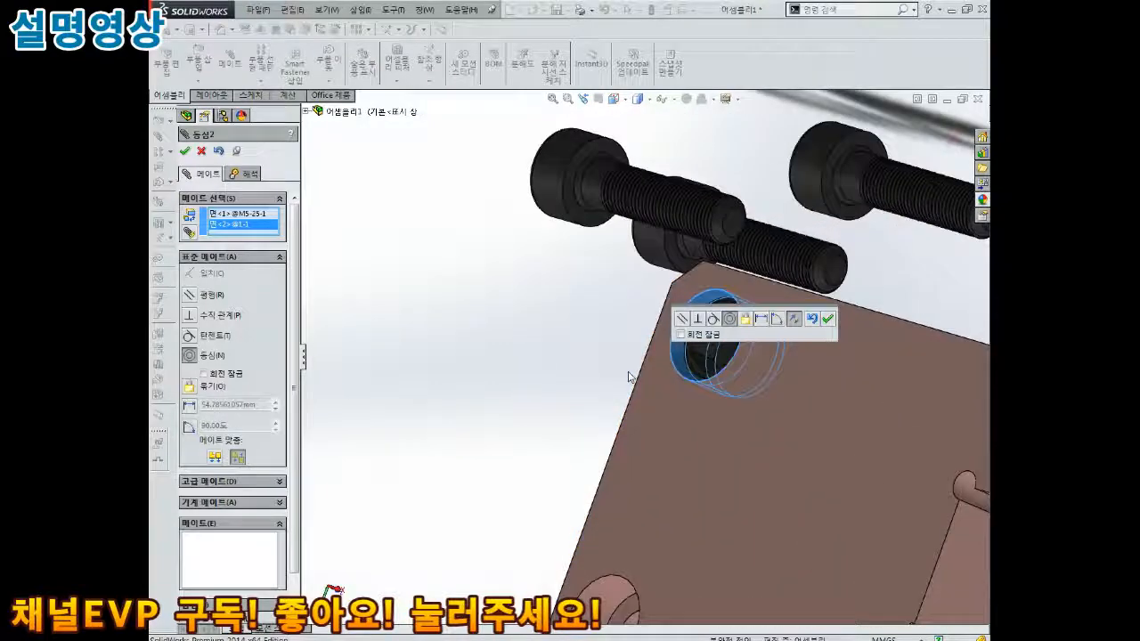
scroll(629, 378, "up", 2)
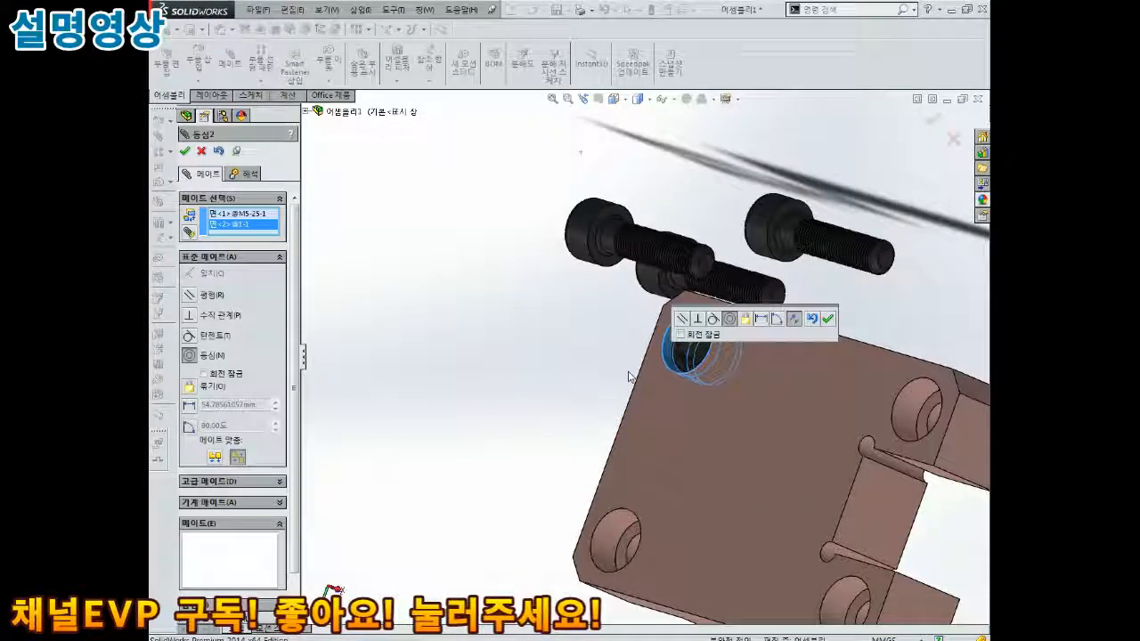
scroll(695, 356, "up", 2)
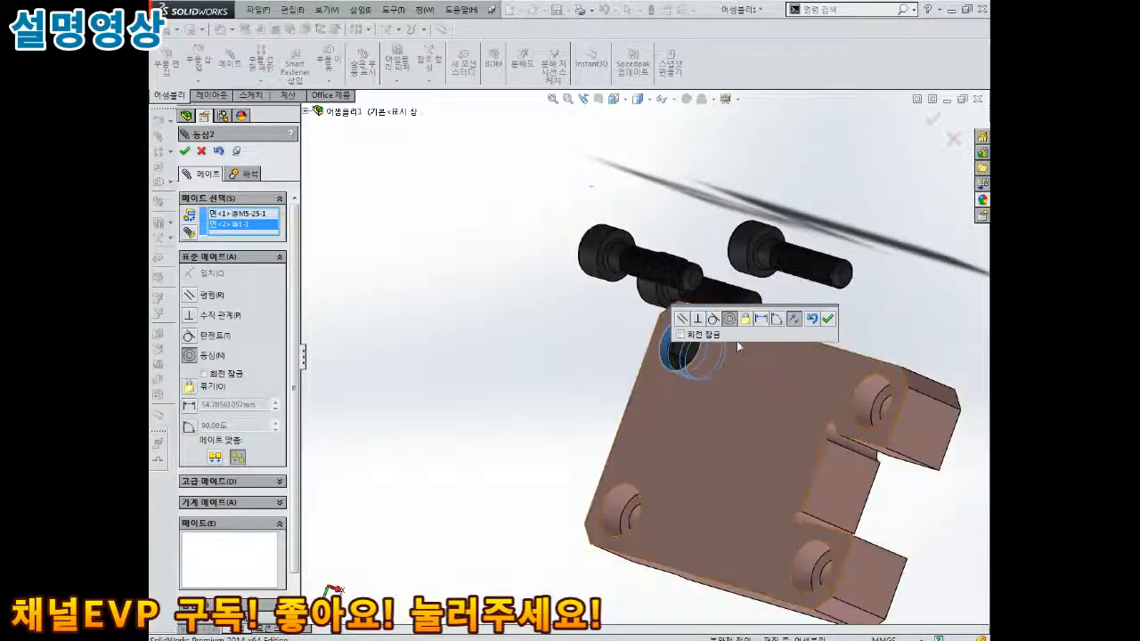
left_click(827, 319)
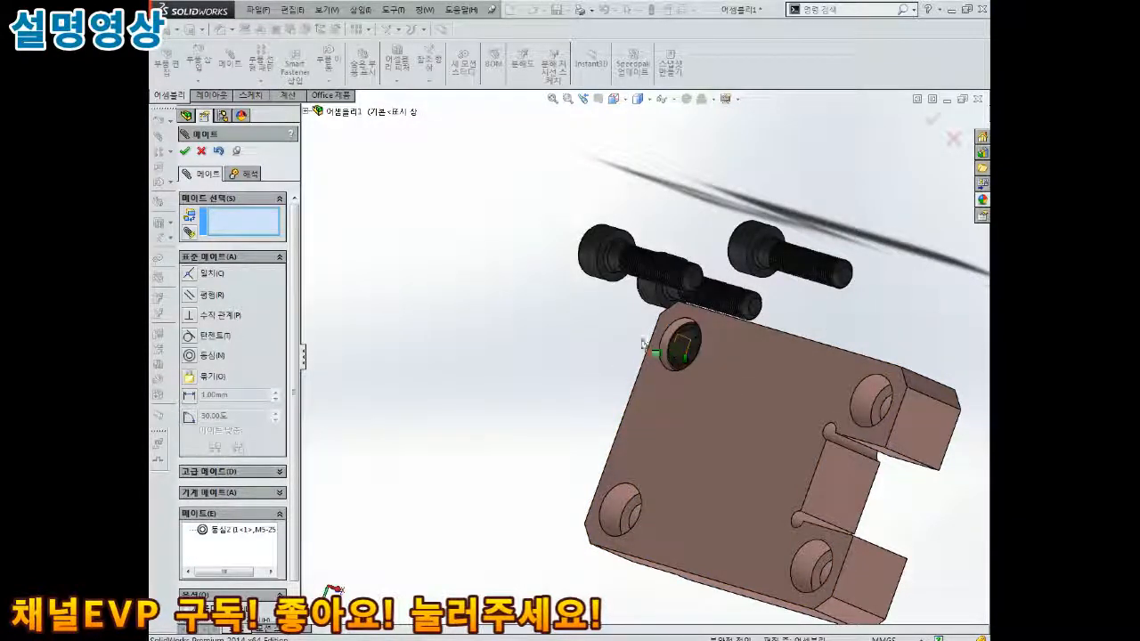
left_click_drag(642, 343, 526, 333)
Add a concentric mate between the second bolt's head and the other counterbored hole at the plate's end opposite the slot.
middle_click_drag(526, 333, 664, 318)
scroll(686, 285, "down", 5)
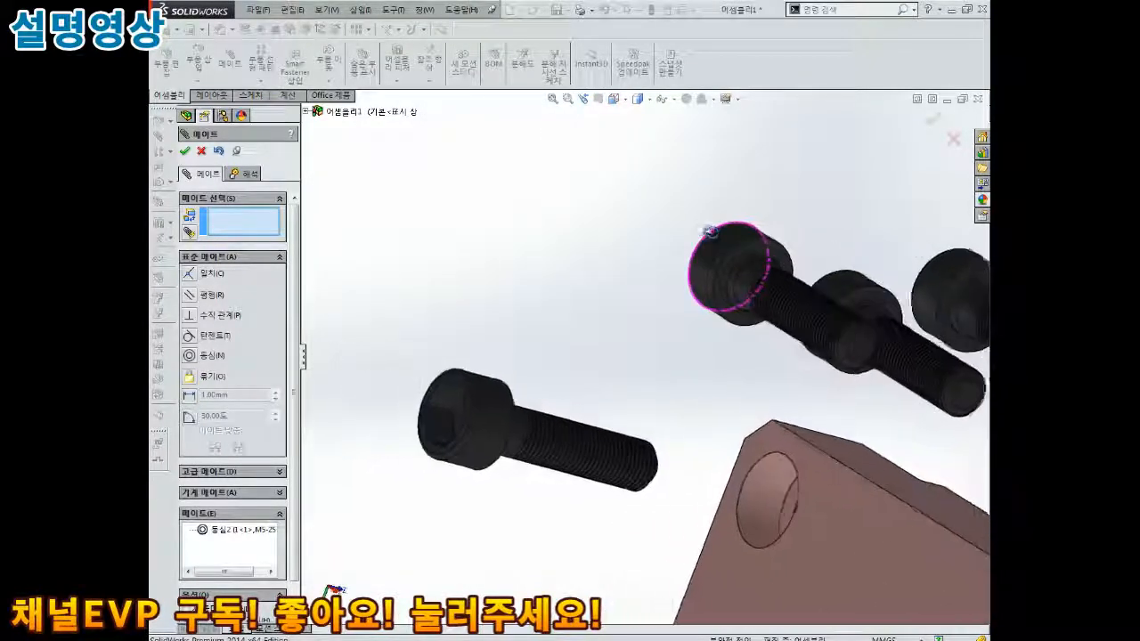
scroll(712, 244, "down", 3)
left_click(724, 261)
scroll(718, 259, "up", 4)
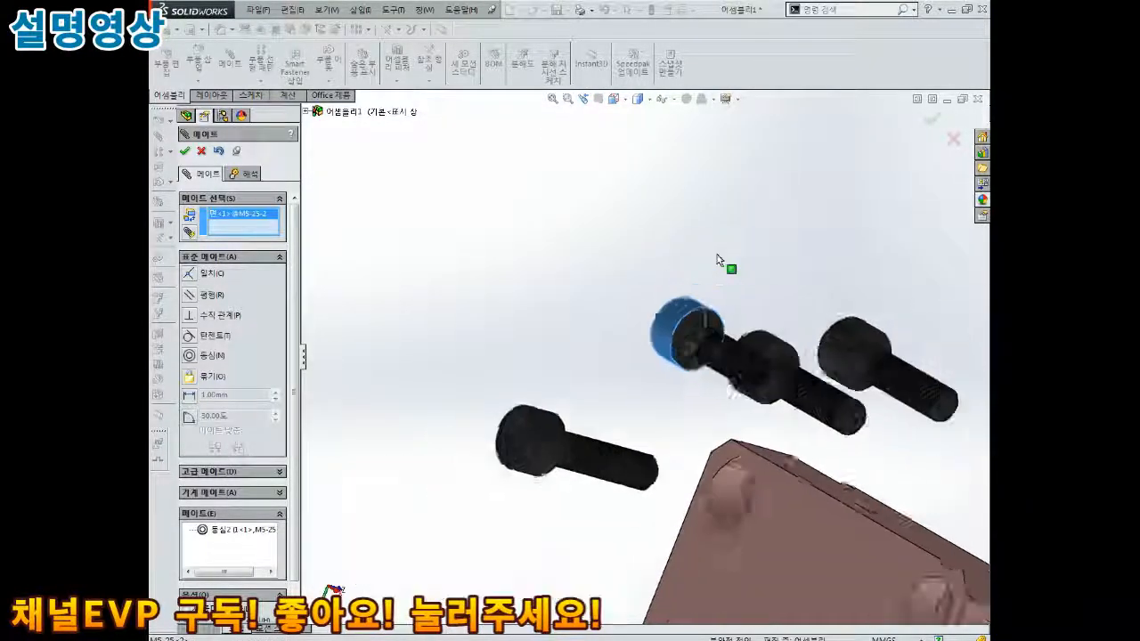
scroll(717, 260, "up", 4)
scroll(632, 445, "down", 3)
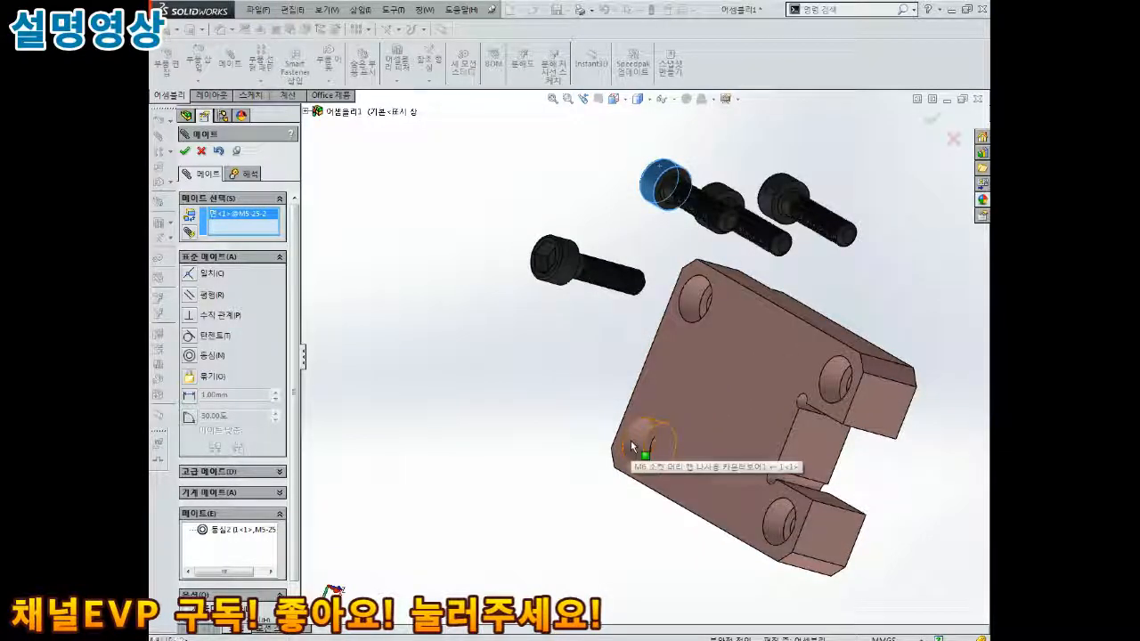
left_click(630, 443)
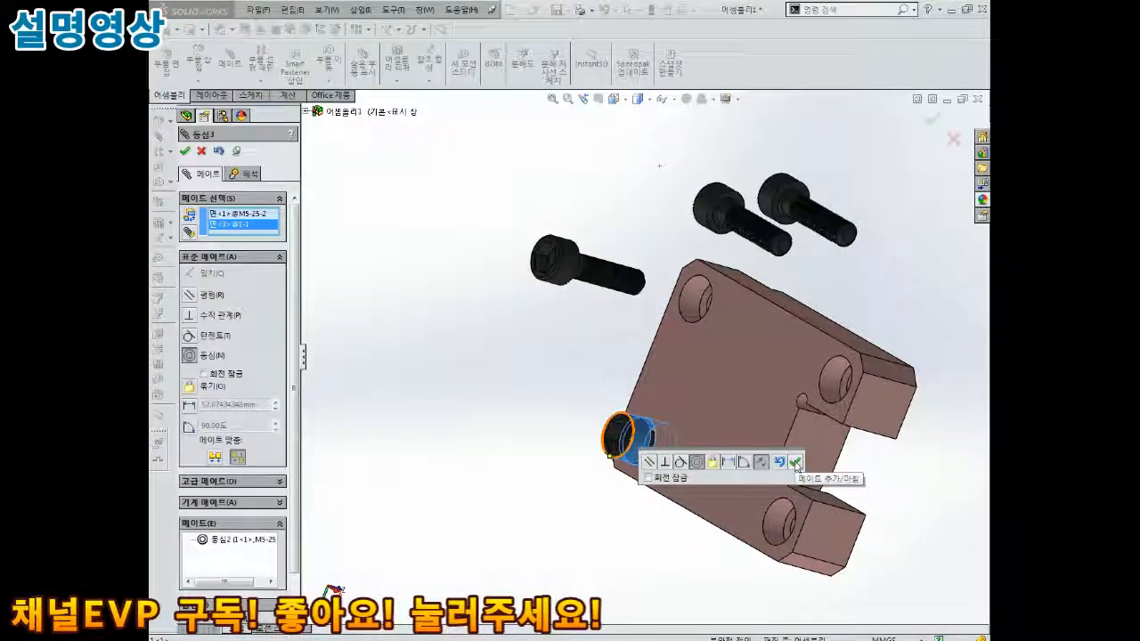
left_click(795, 463)
Add a concentric mate between the third bolt's head and the upper counterbored hole at the plate's slotted end.
scroll(797, 462, "up", 3)
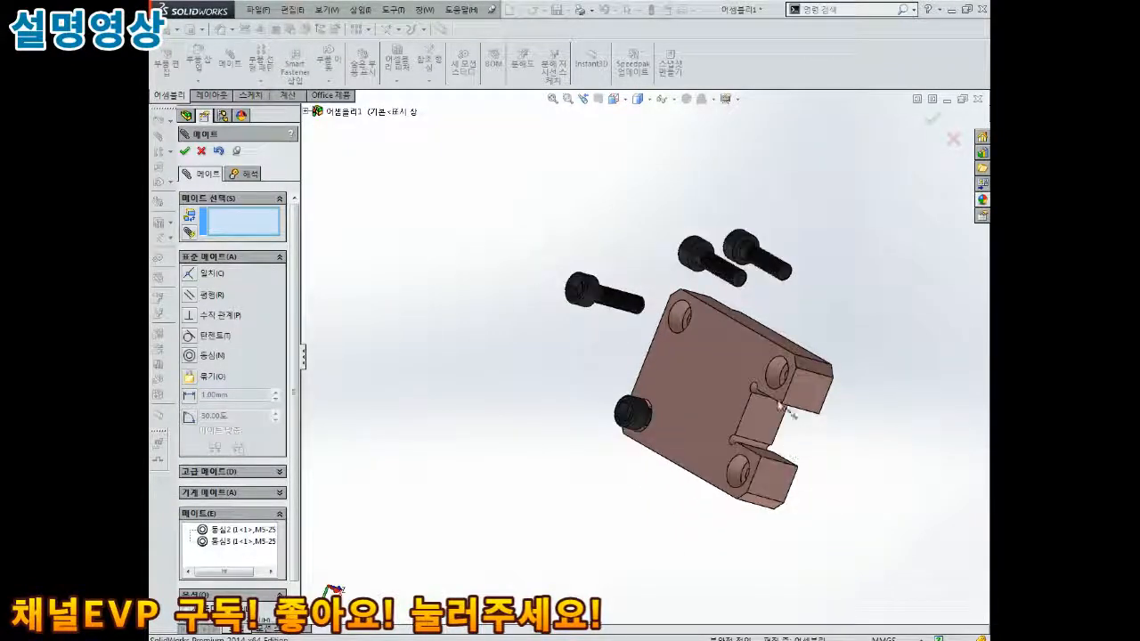
scroll(712, 281, "down", 2)
scroll(721, 278, "down", 5)
scroll(682, 264, "up", 2)
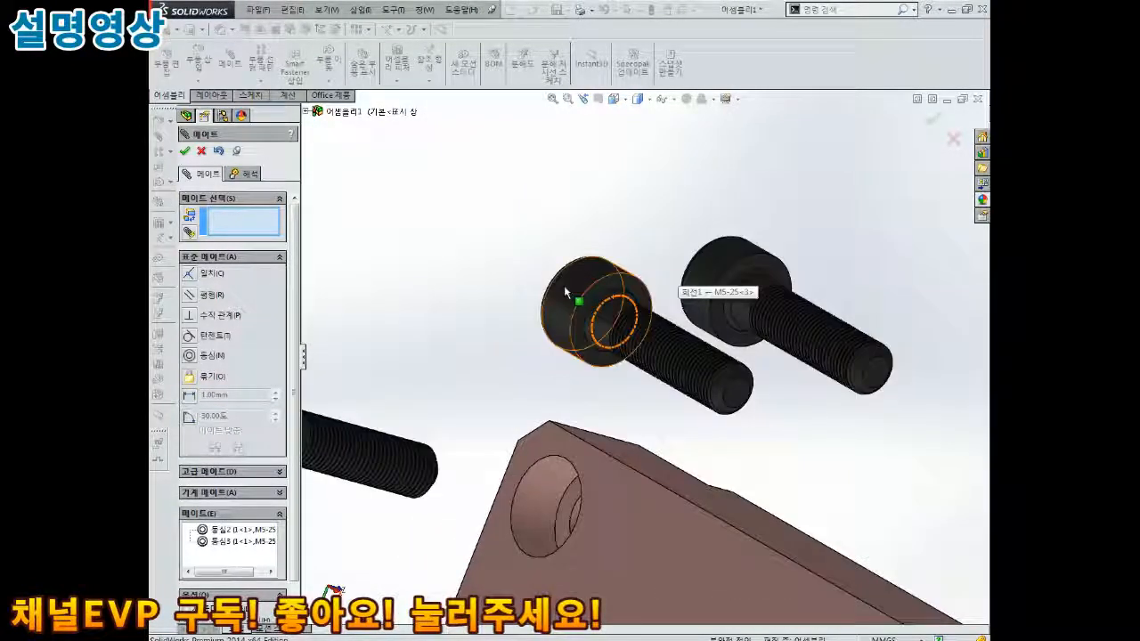
left_click(564, 285)
scroll(564, 285, "up", 2)
middle_click_drag(564, 287, 695, 428)
scroll(712, 464, "down", 4)
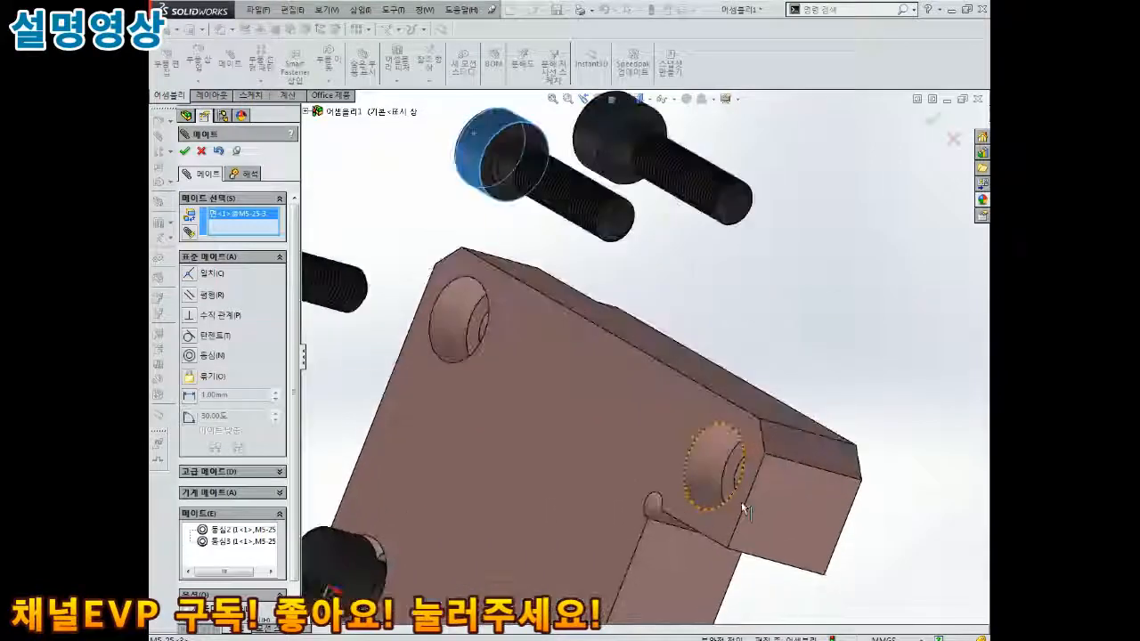
left_click(701, 472)
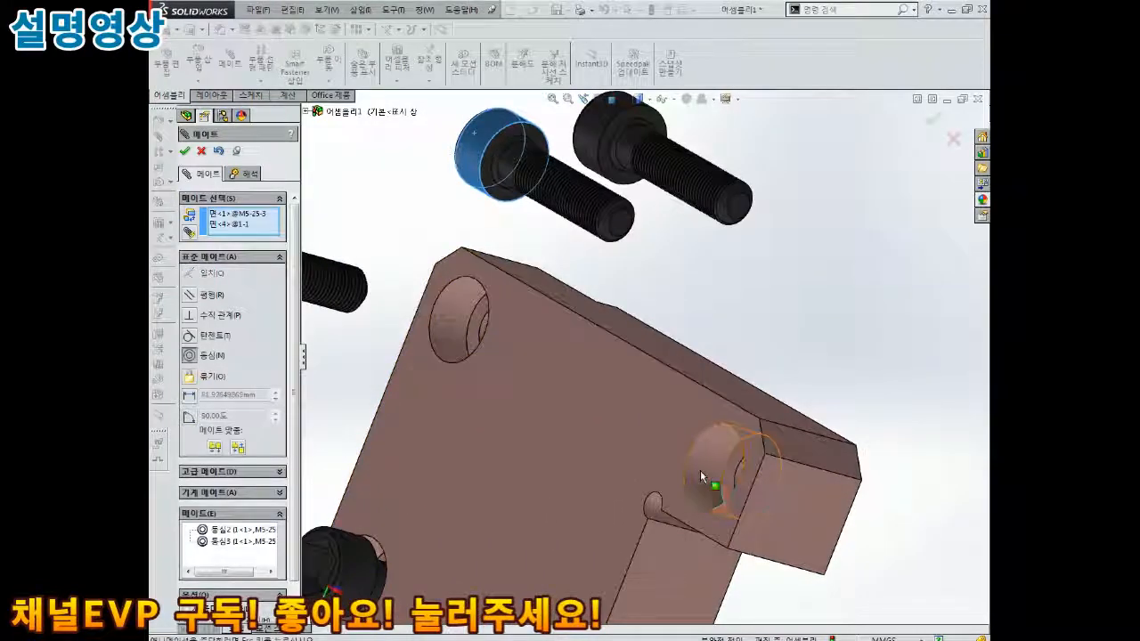
left_click(868, 496)
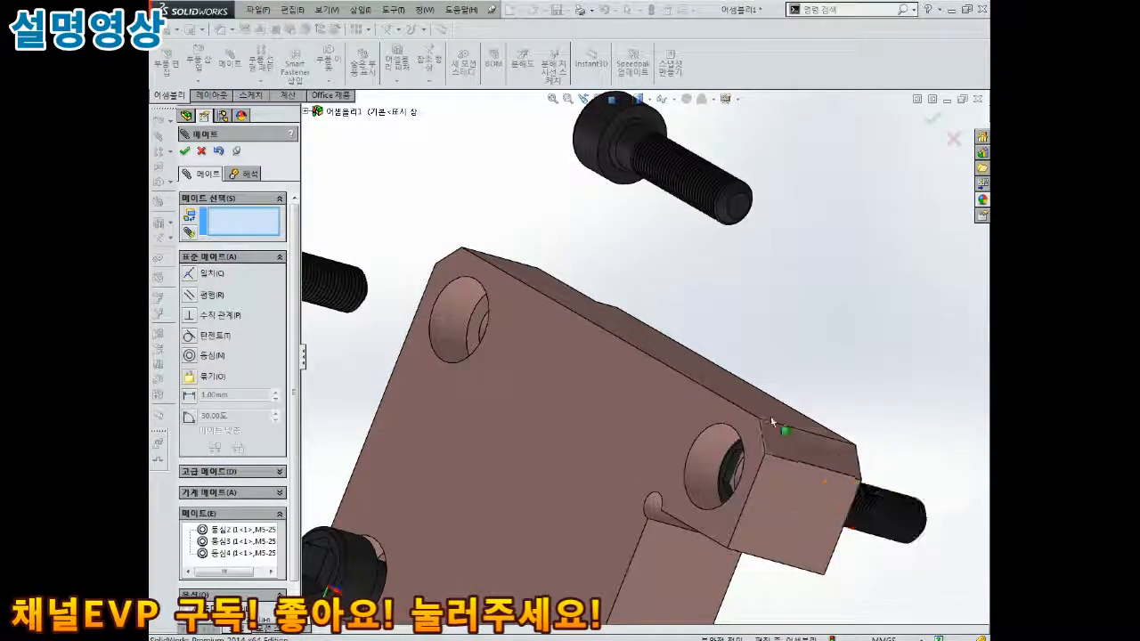
Try a concentric mate between the fourth bolt's head and the lower counterbored hole at the slotted end, and undo it.
left_click(583, 132)
key("f")
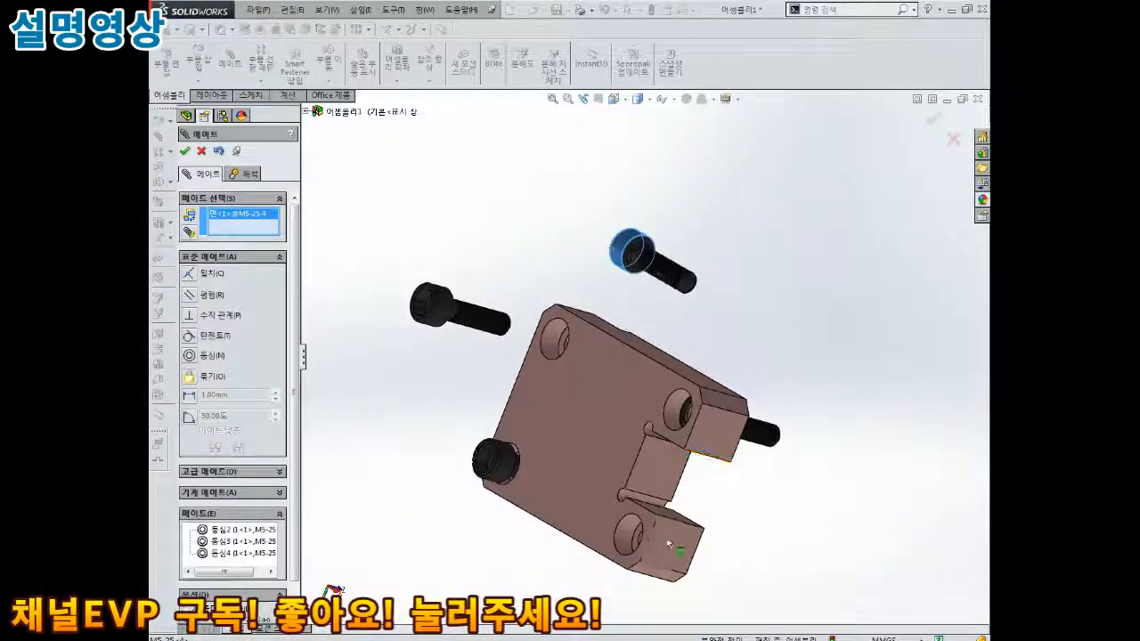
scroll(628, 489, "down", 5)
left_click(592, 394)
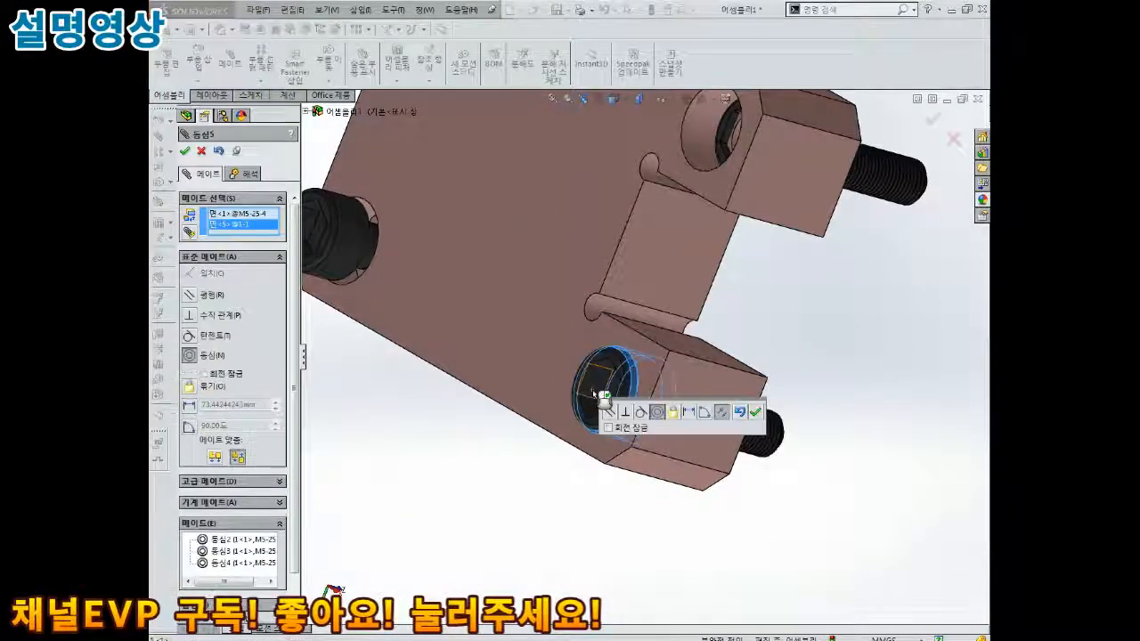
left_click(754, 411)
scroll(755, 395, "up", 3)
middle_click_drag(756, 395, 728, 359)
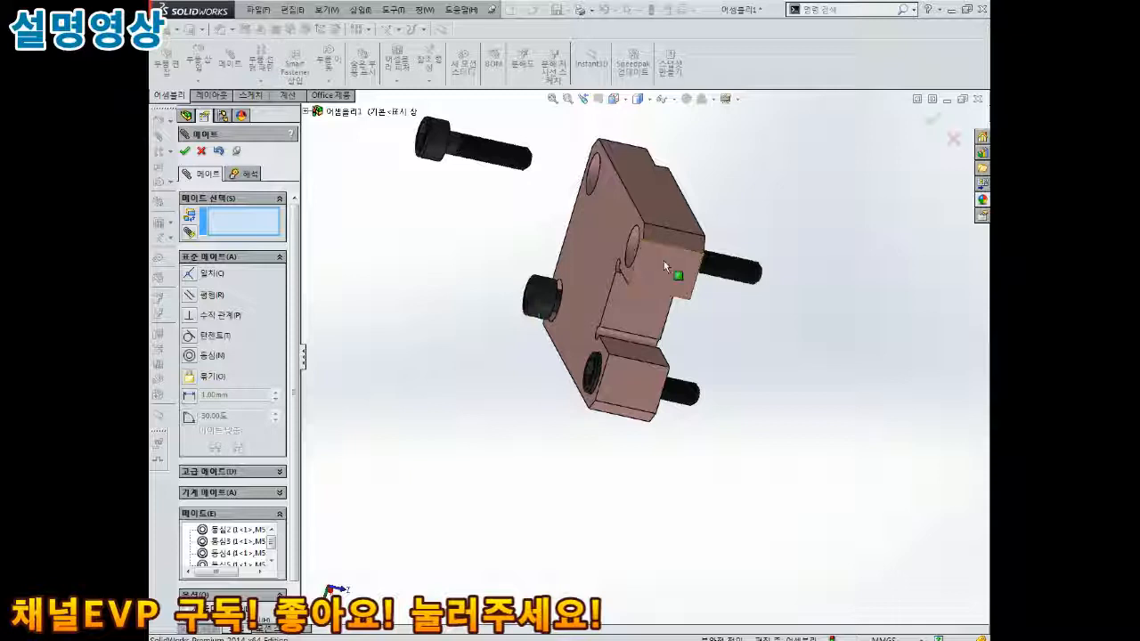
scroll(663, 260, "down", 3)
scroll(665, 256, "up", 6)
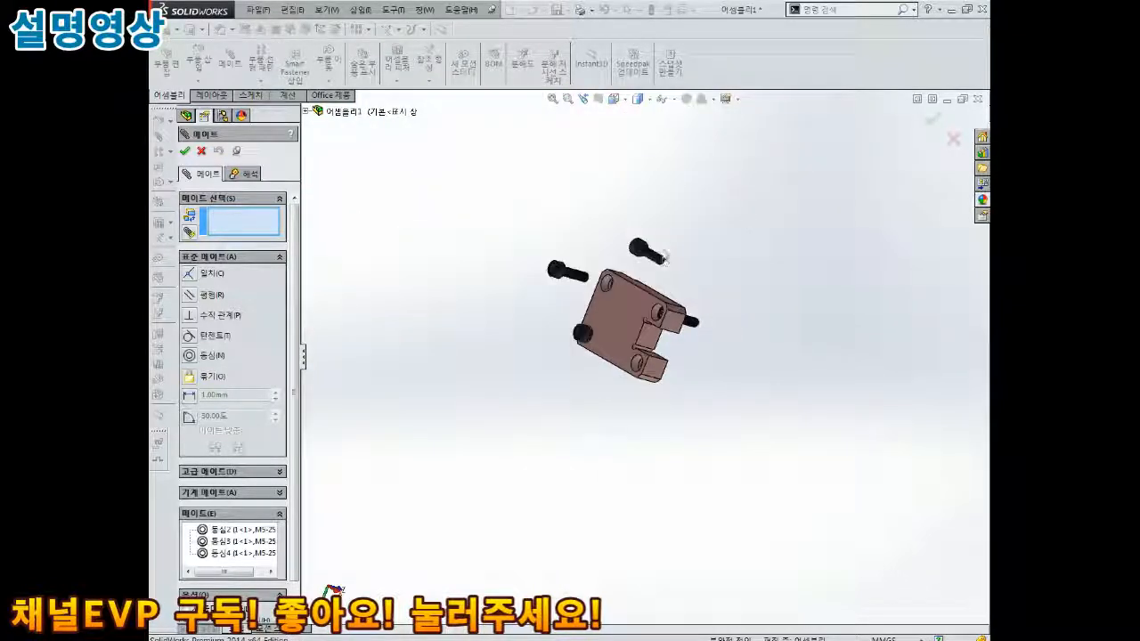
Add a concentric mate between the fourth bolt's head and the lower counterbored hole at the slotted end, sliding the bolt out along its axis.
scroll(661, 268, "down", 2)
middle_click_drag(657, 285, 602, 287)
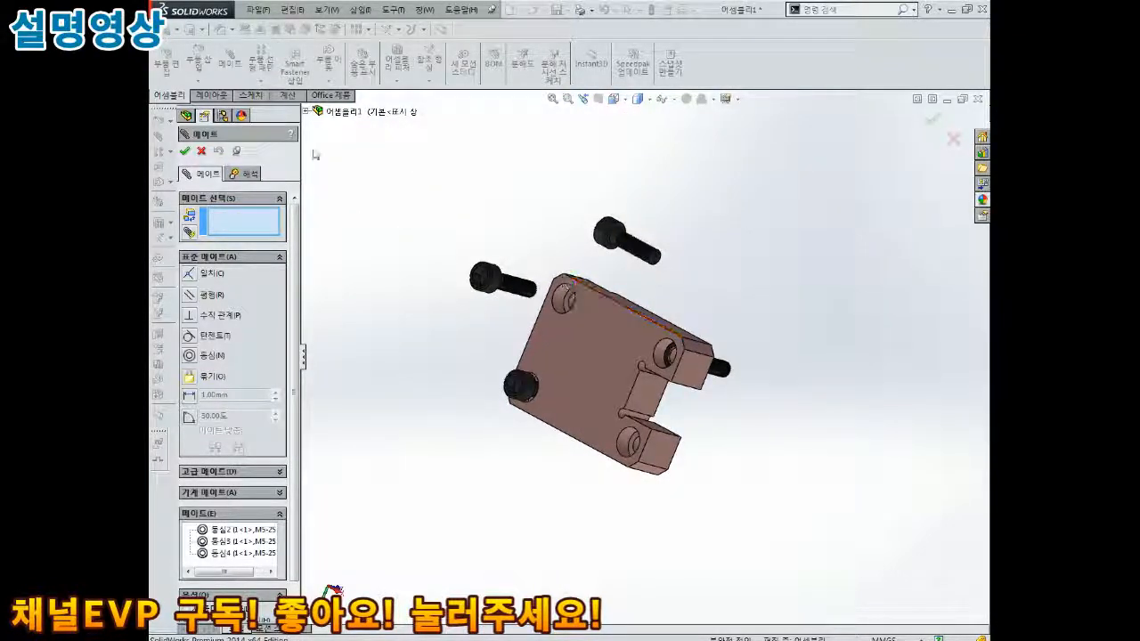
scroll(624, 255, "down", 3)
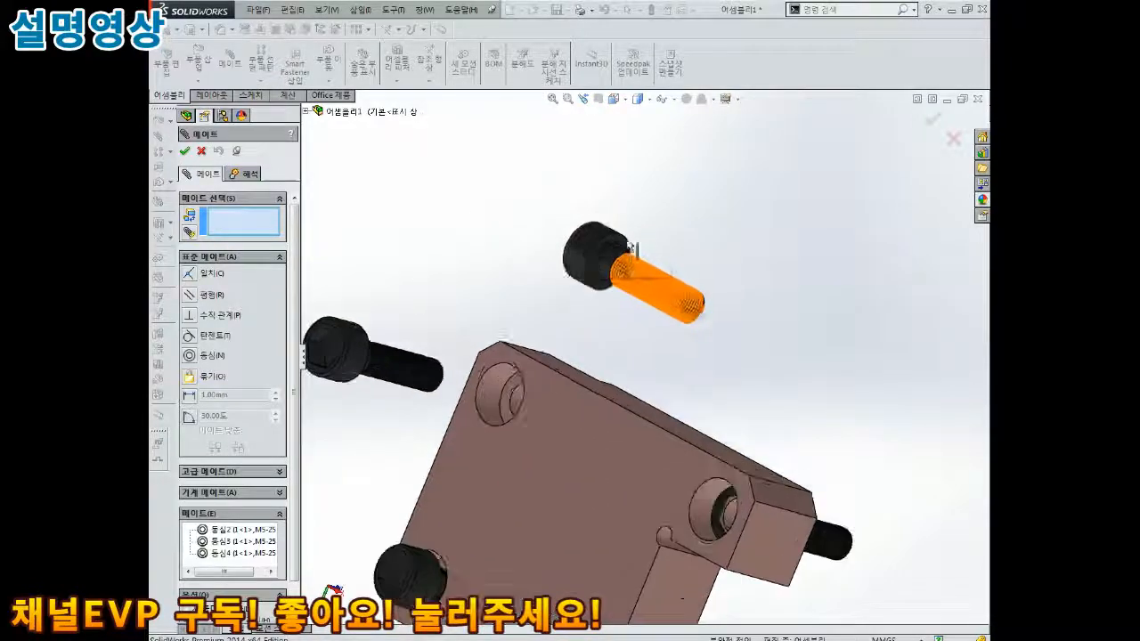
left_click(599, 257)
scroll(649, 298, "up", 3)
scroll(657, 577, "down", 3)
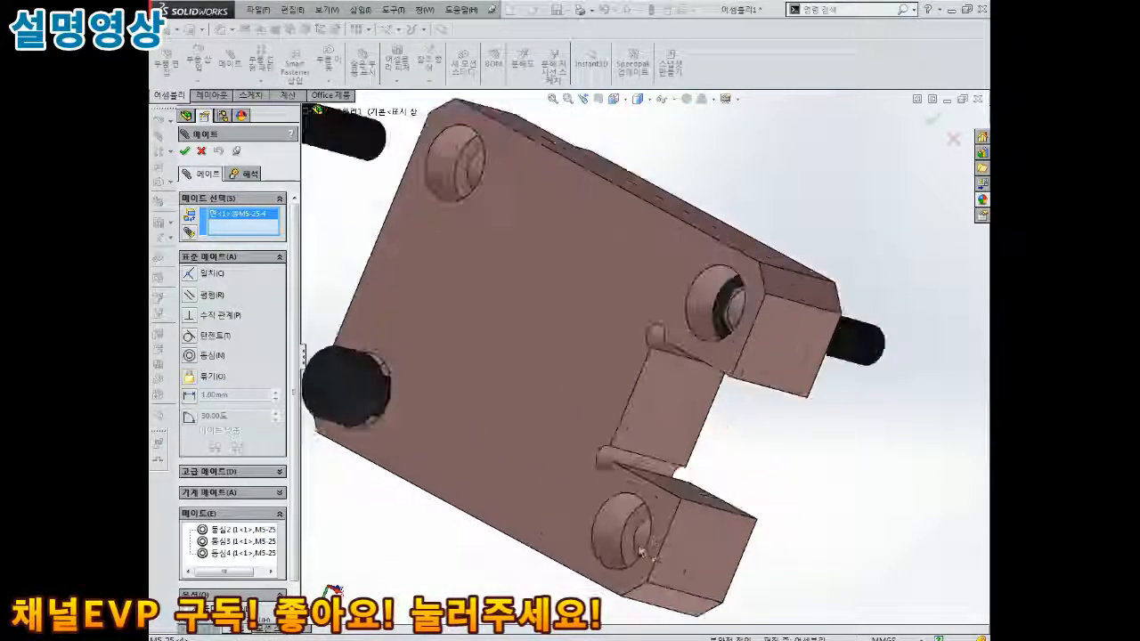
left_click(615, 525)
scroll(618, 517, "up", 5)
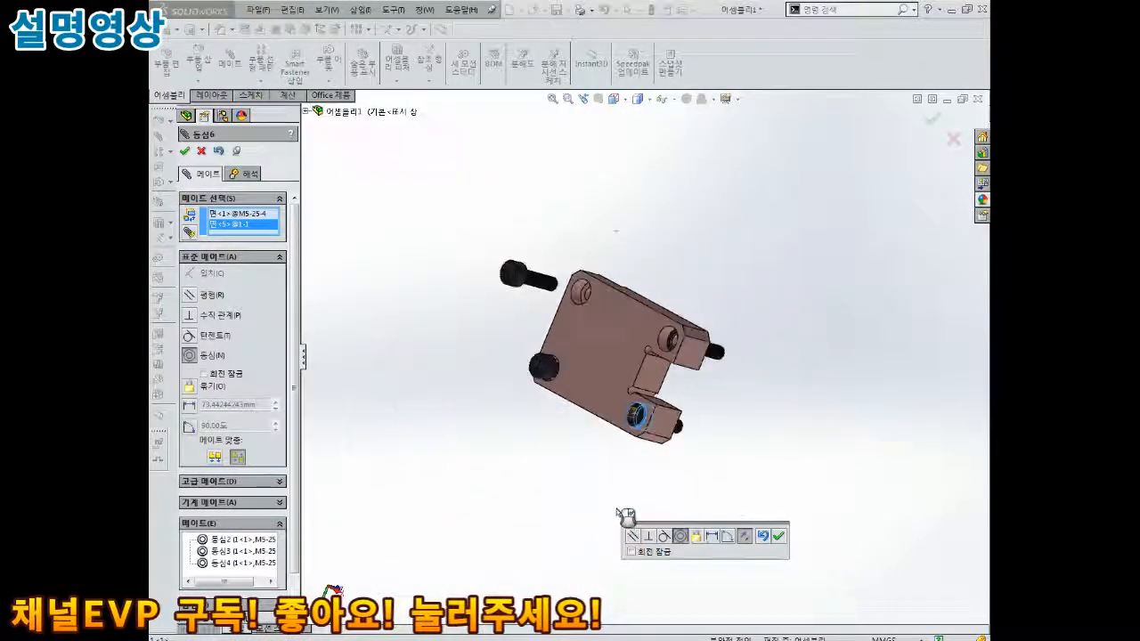
middle_click_drag(618, 512, 562, 489)
scroll(626, 455, "down", 3)
left_click_drag(719, 414, 519, 399)
left_click(778, 535)
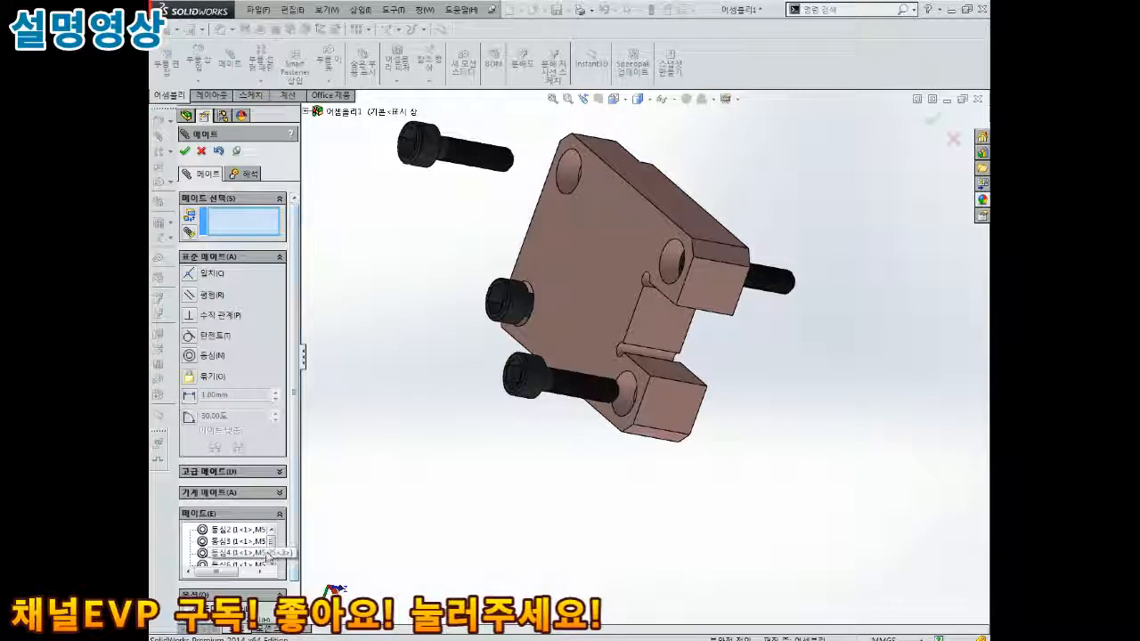
Delete the fourth bolt's concentric mate from the mate list.
left_click(233, 553)
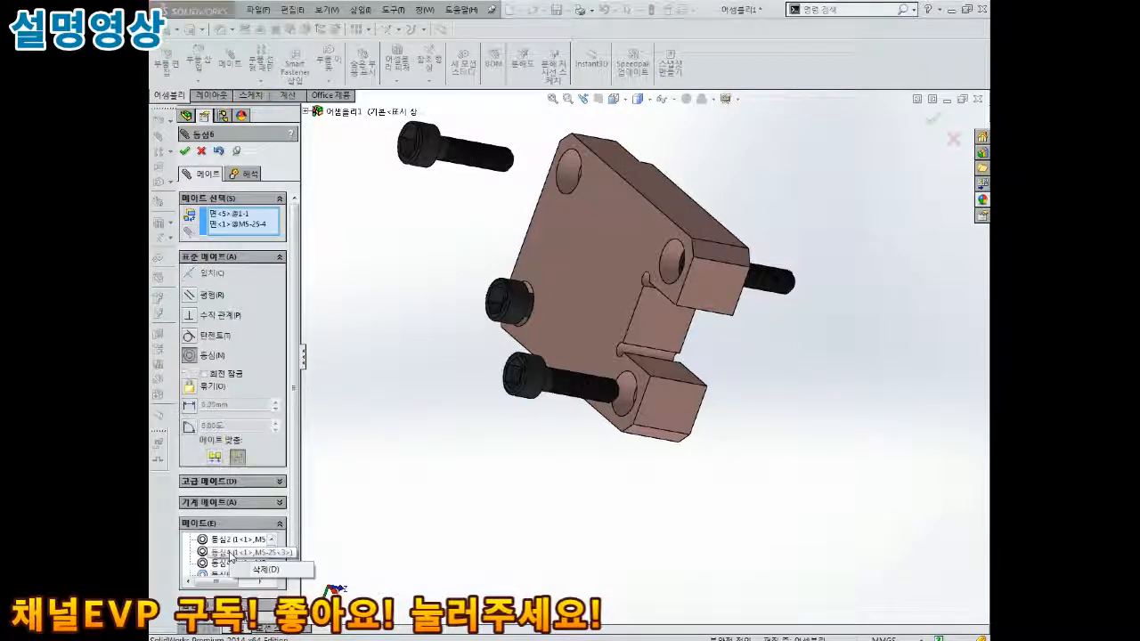
right_click(250, 563)
left_click(264, 569)
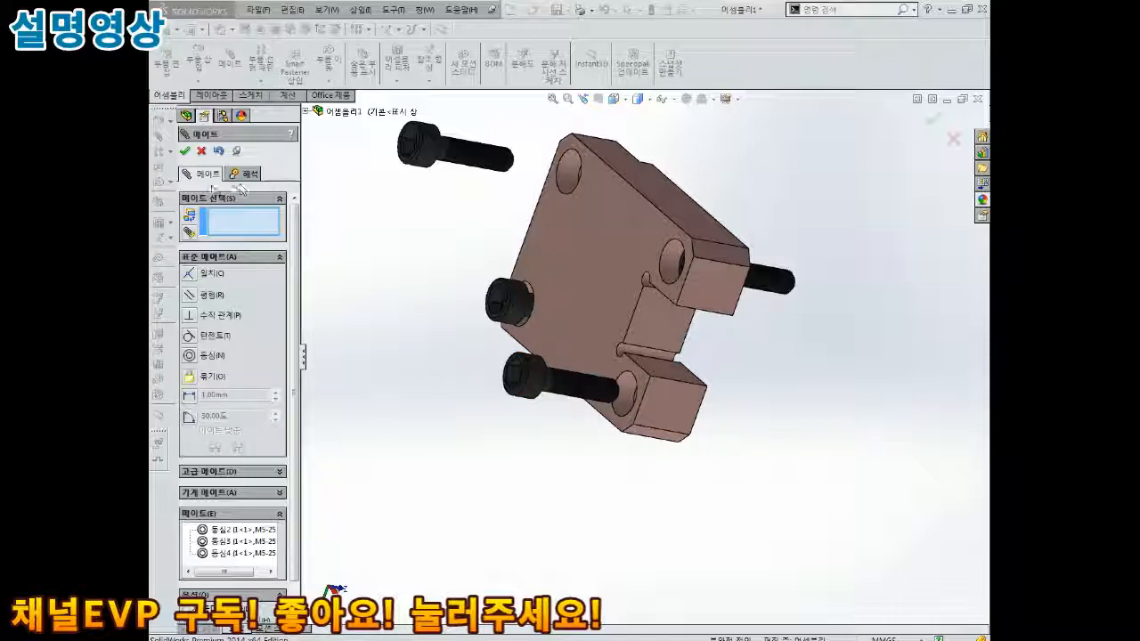
Set up a concentric mate again between the fourth bolt's head and the lower slotted-end counterbore, and reverse its alignment.
left_click(542, 381)
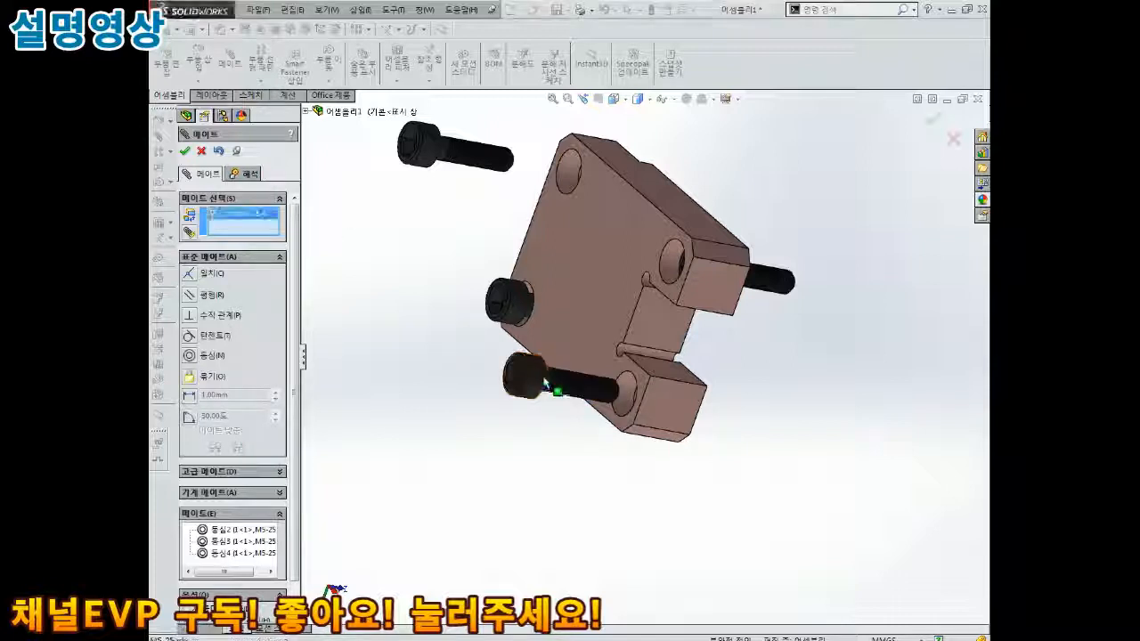
scroll(541, 381, "down", 5)
left_click(777, 438)
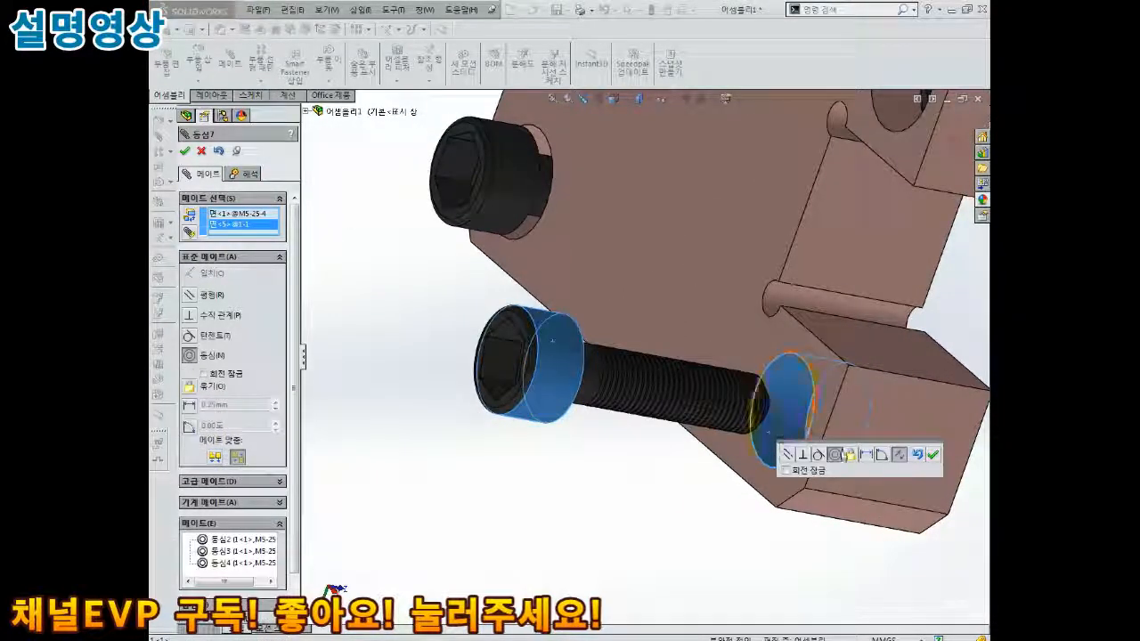
left_click(892, 465)
scroll(499, 445, "up", 5)
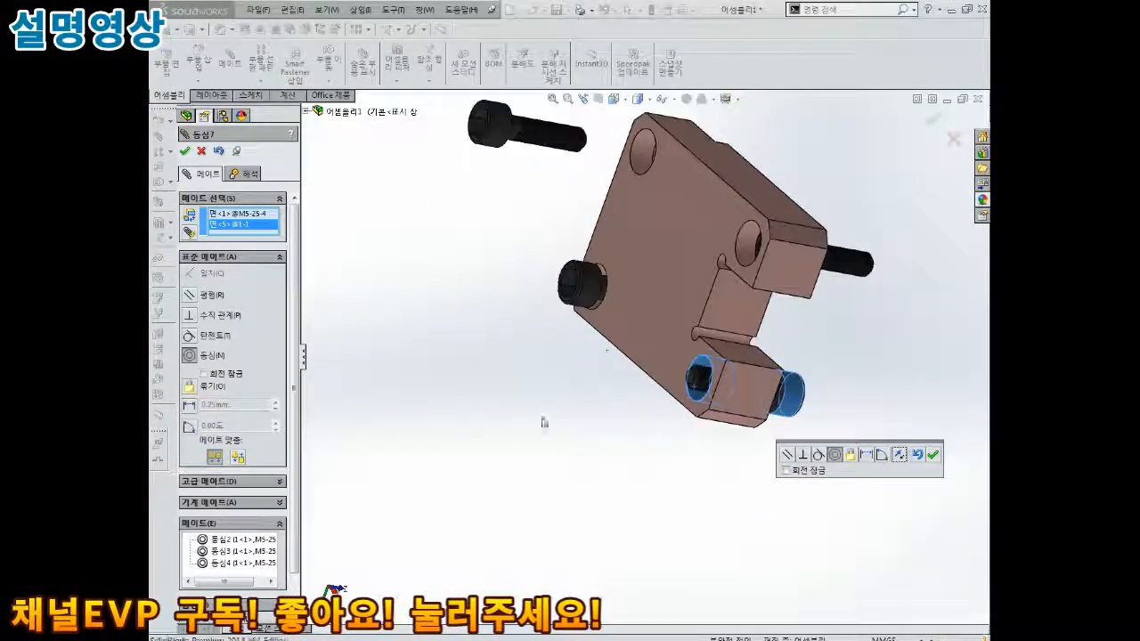
middle_click_drag(614, 424, 704, 400)
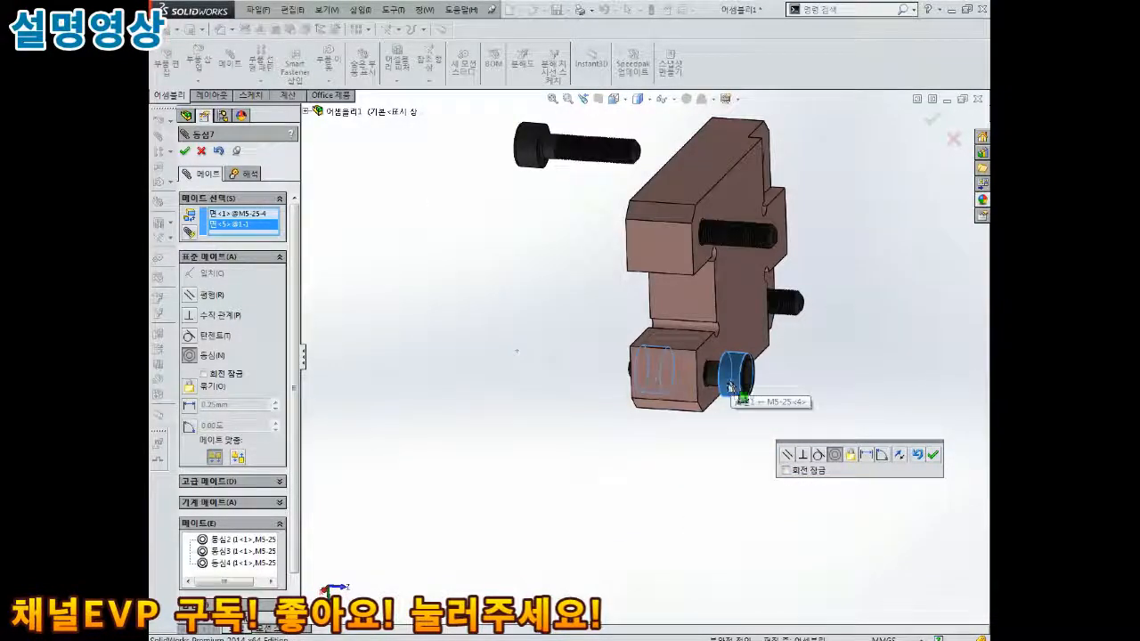
scroll(730, 387, "down", 2)
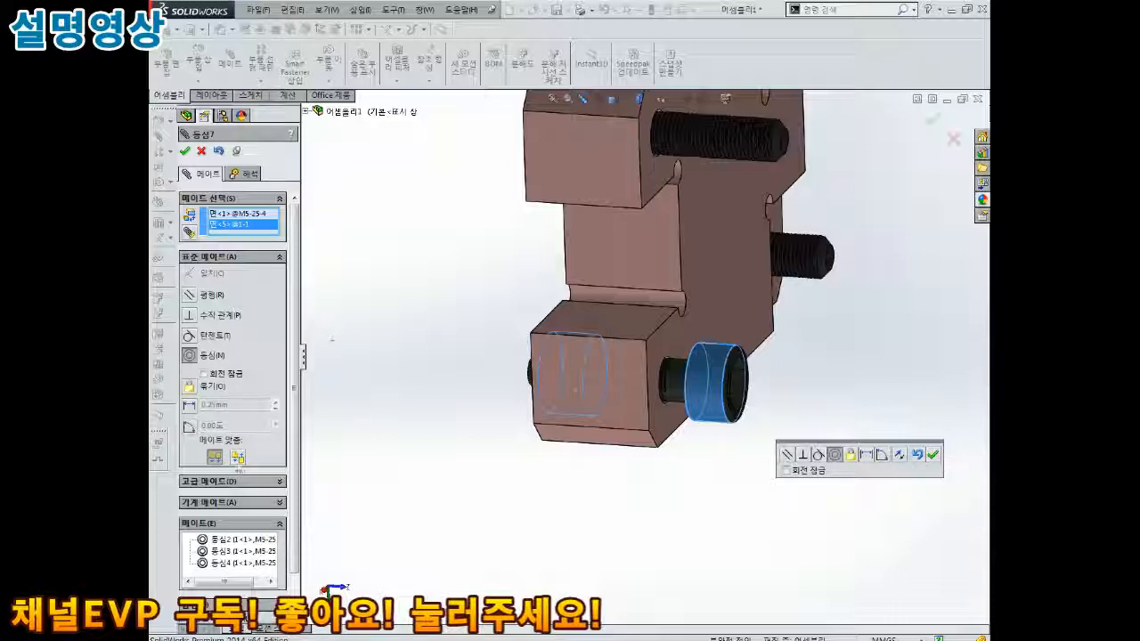
Compare both alignments of the fourth bolt's concentric mate and accept it anti-aligned, with the shank facing the counterbored side.
left_click(237, 459)
left_click(216, 458)
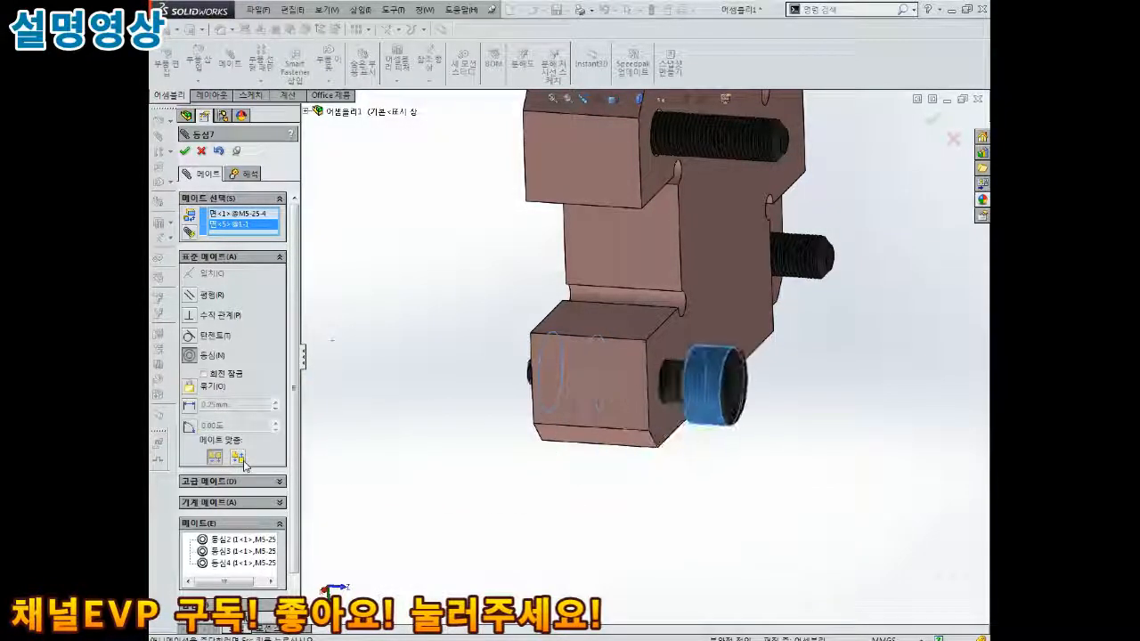
left_click(237, 457)
left_click(215, 457)
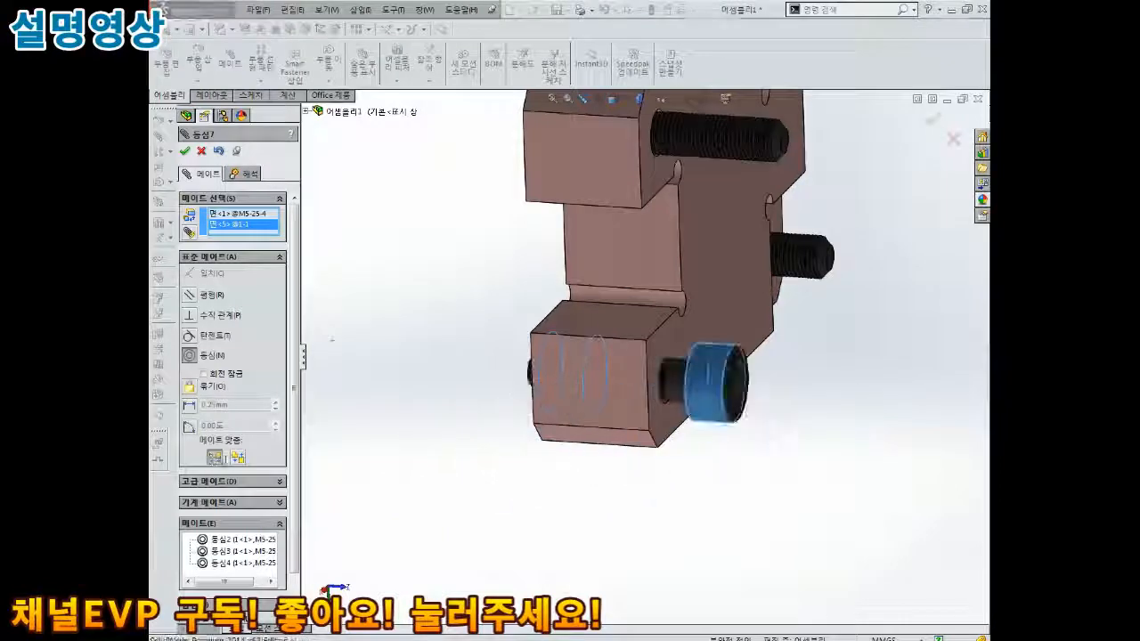
left_click(237, 457)
left_click(214, 458)
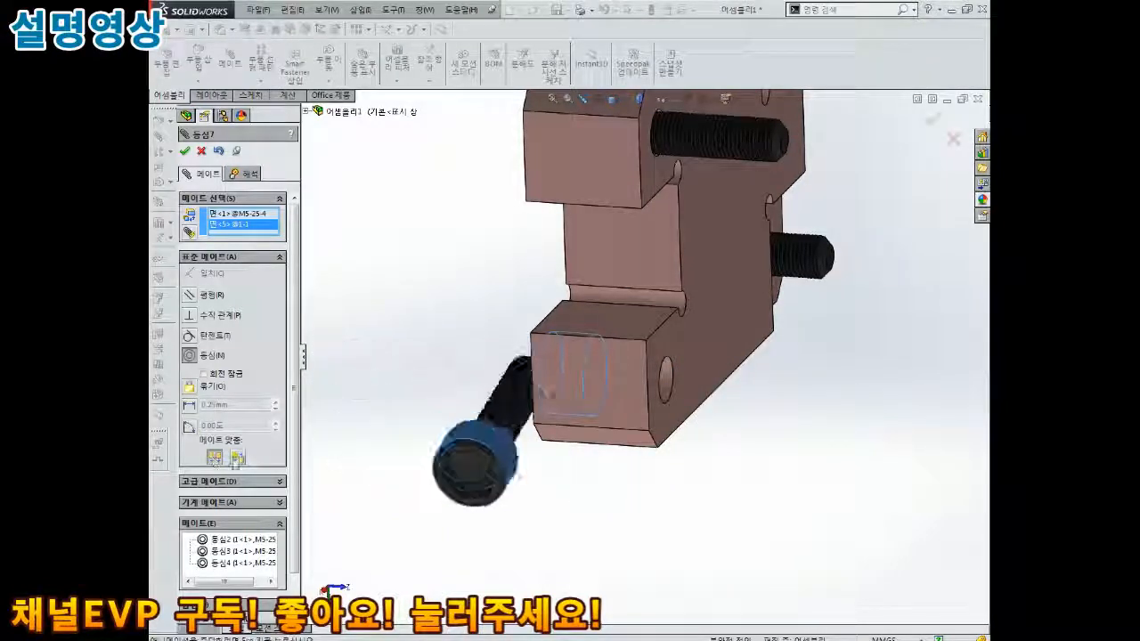
left_click(236, 458)
scroll(445, 376, "up", 3)
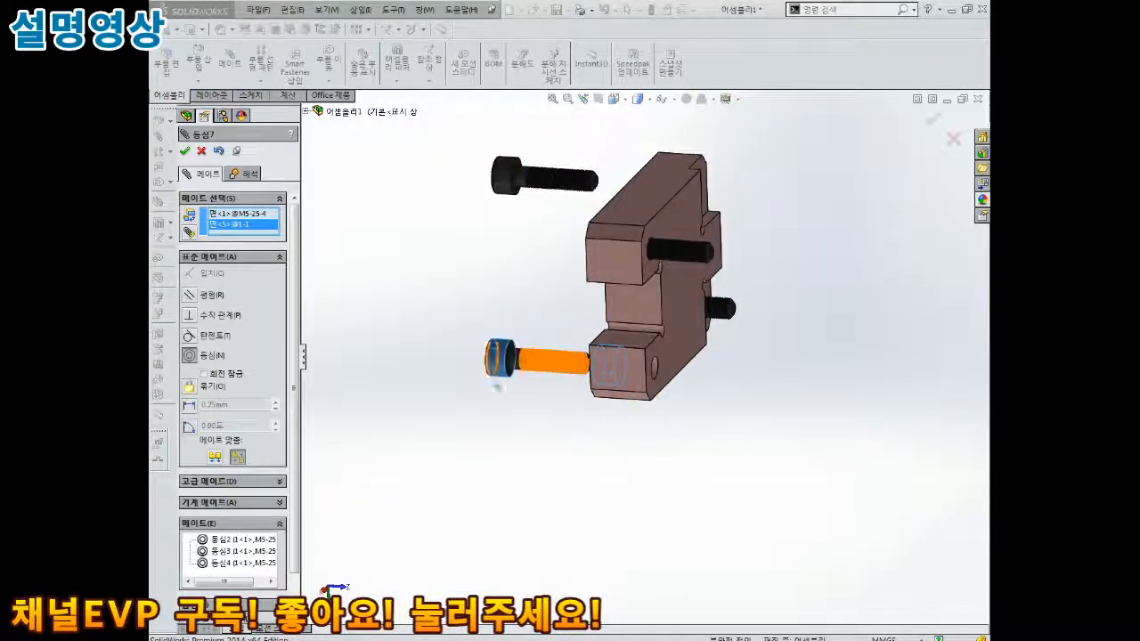
middle_click_drag(540, 312, 602, 313)
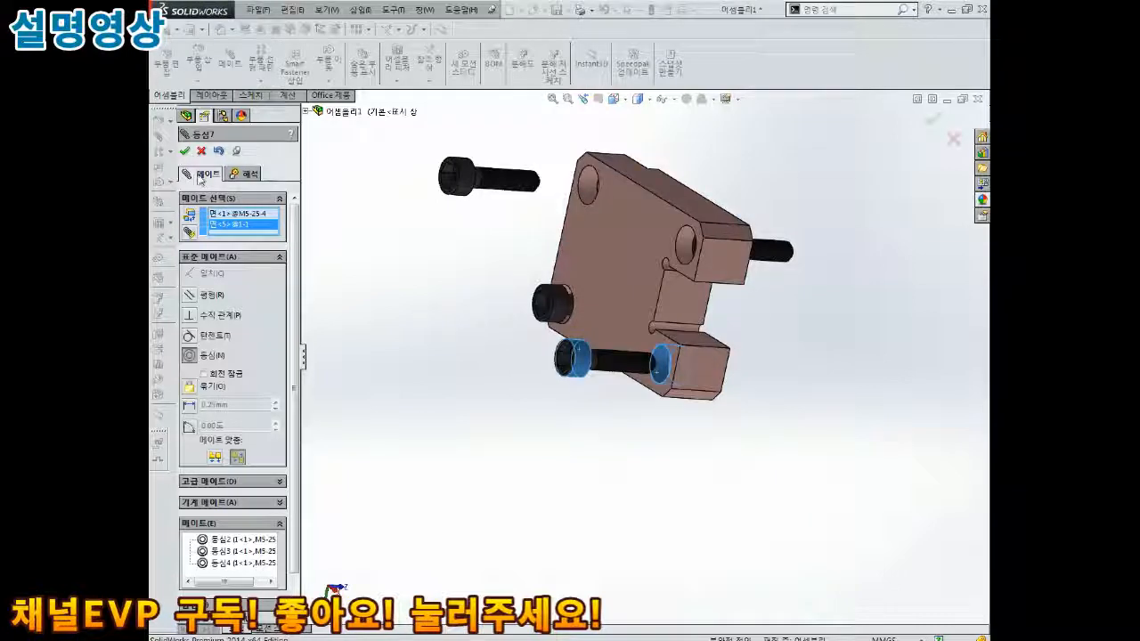
left_click(929, 125)
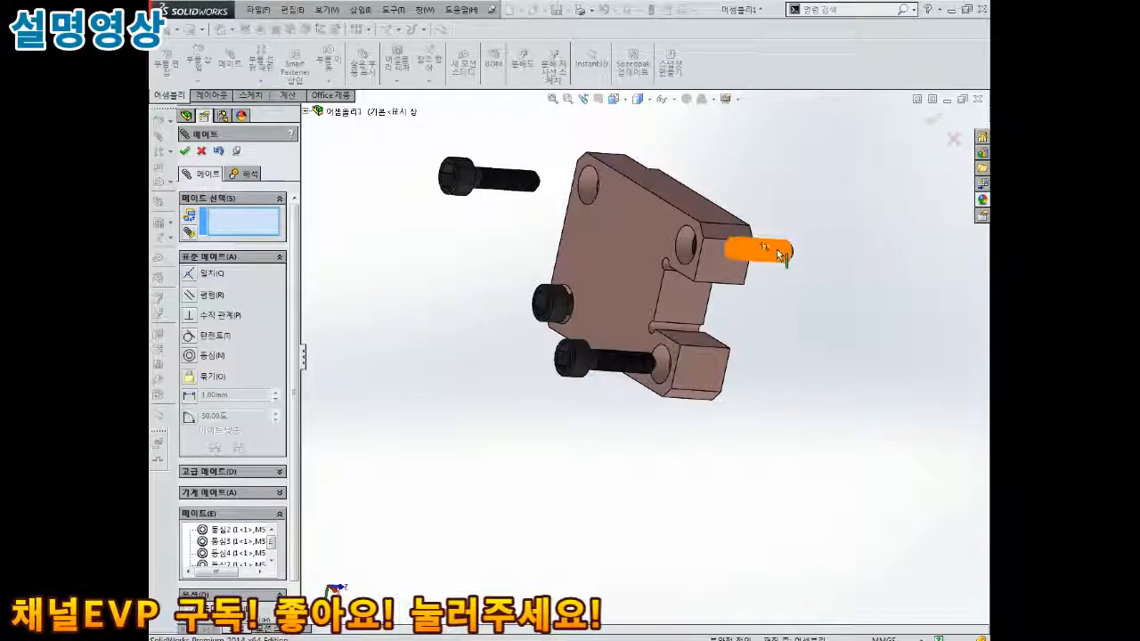
Slide the bolts out along their hole axes so they sit clear of the plate's counterbored face.
left_click_drag(776, 249, 545, 233)
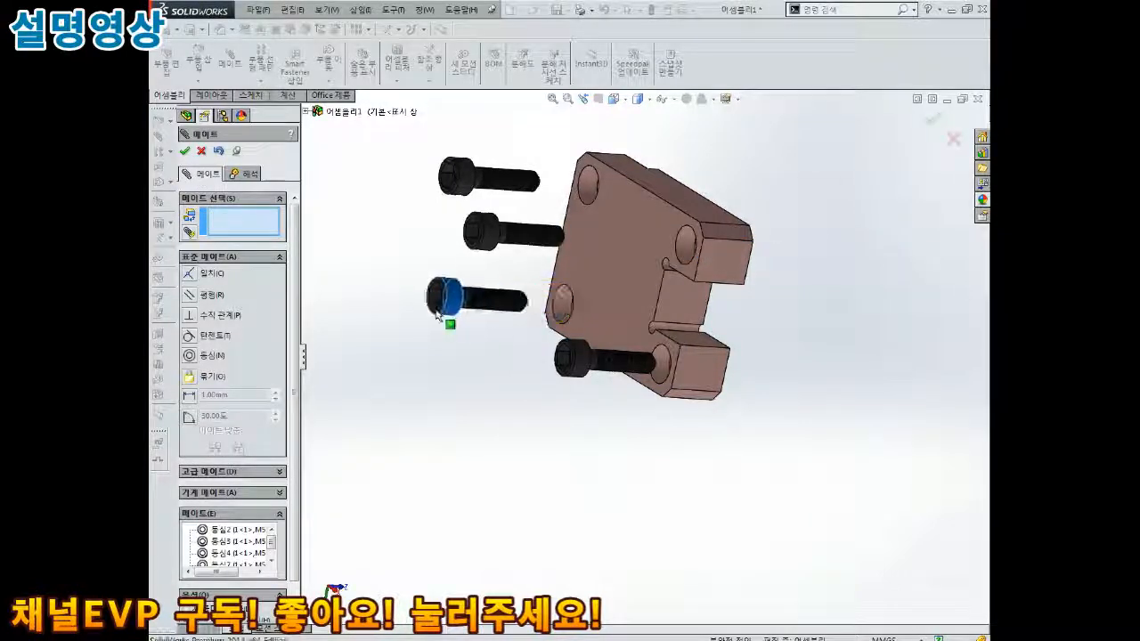
left_click_drag(595, 365, 498, 363)
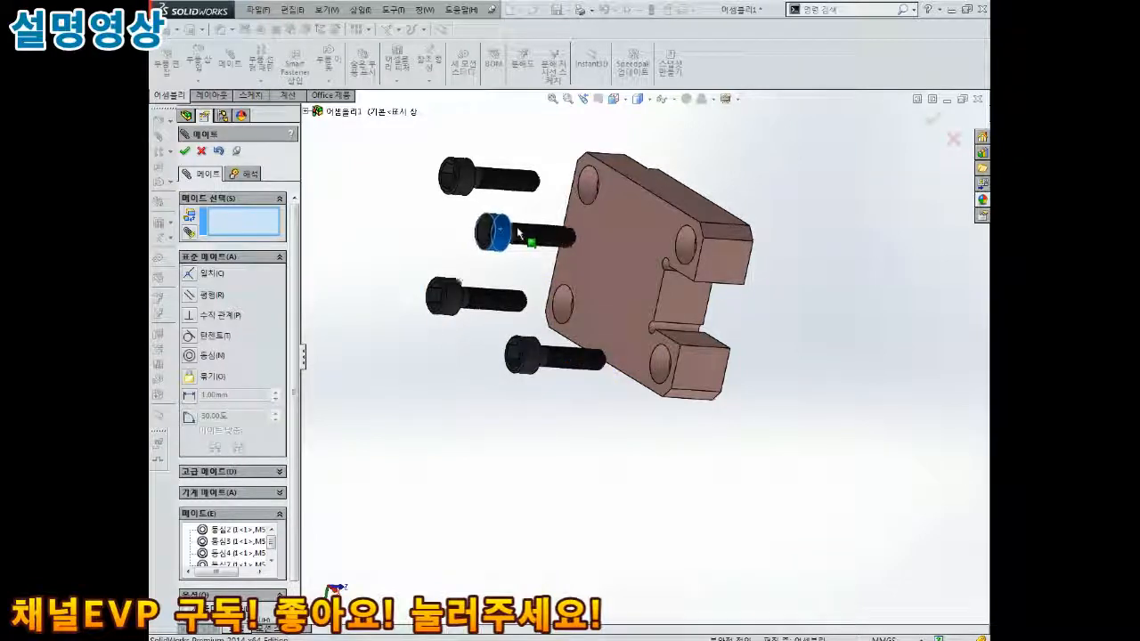
left_click_drag(498, 178, 449, 178)
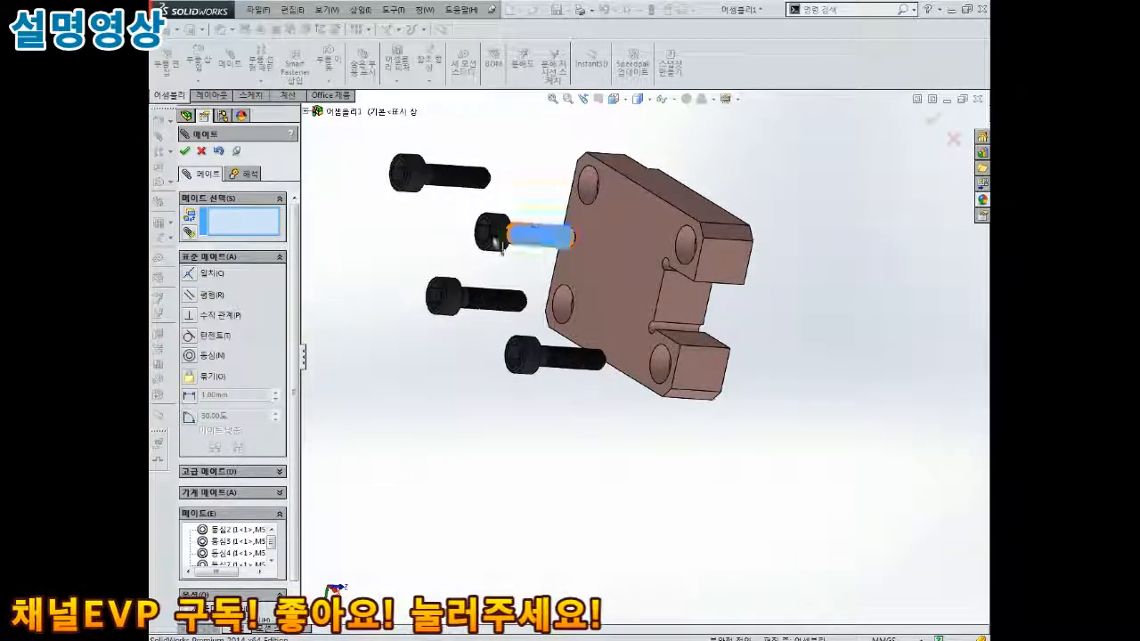
left_click_drag(502, 250, 490, 249)
left_click_drag(550, 355, 536, 357)
middle_click_drag(521, 262, 649, 193)
scroll(649, 193, "down", 8)
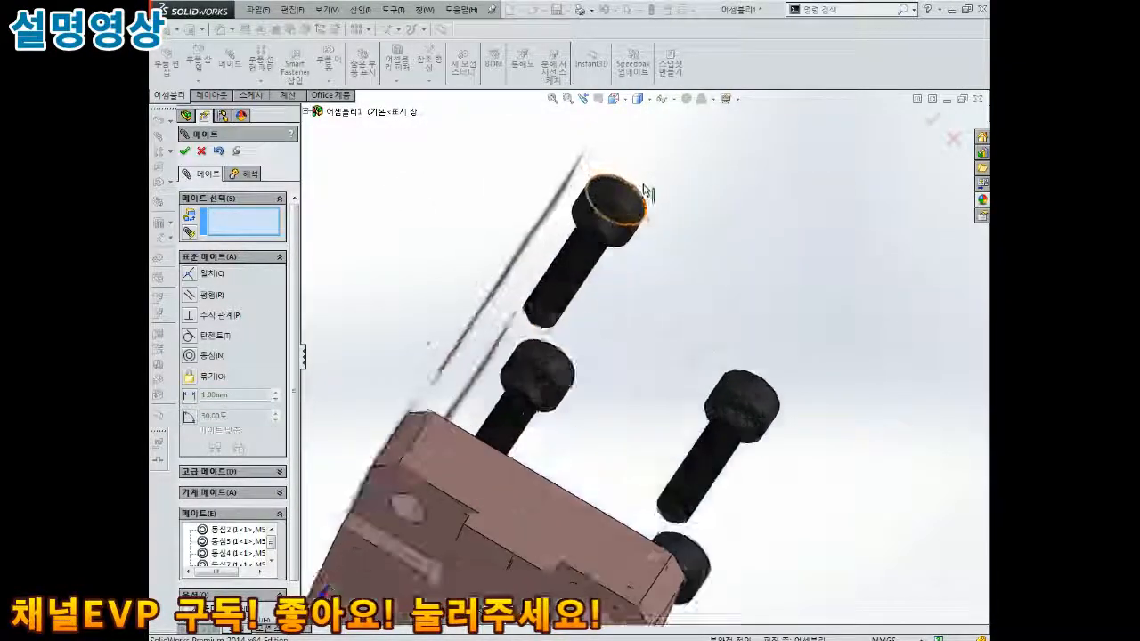
middle_click_drag(638, 249, 624, 321)
scroll(610, 347, "down", 2)
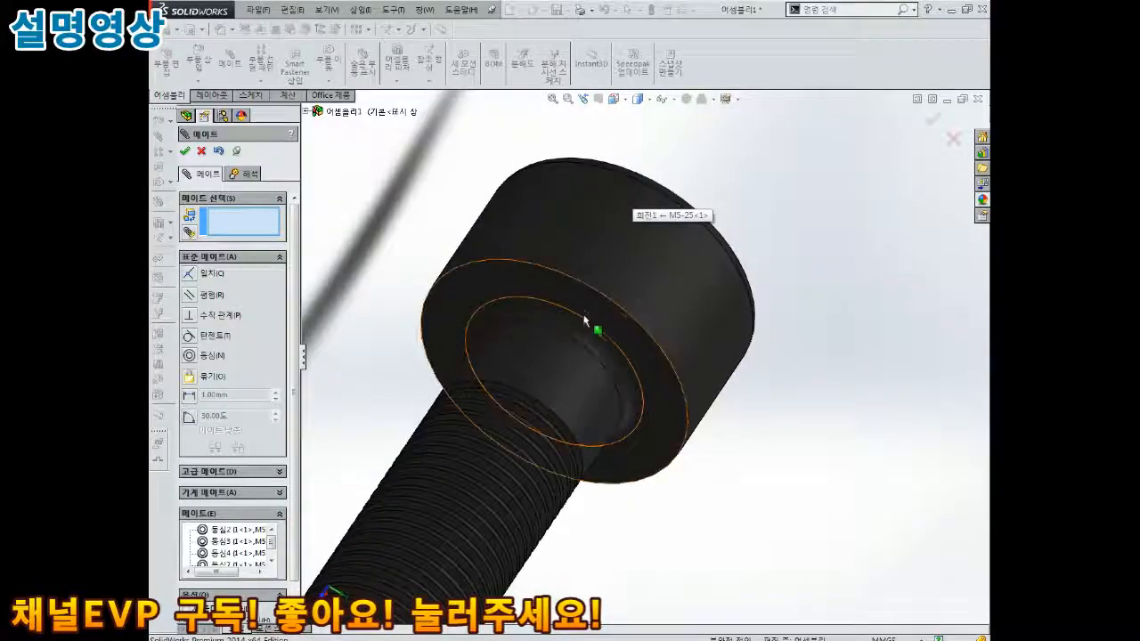
left_click(584, 309)
scroll(579, 308, "up", 8)
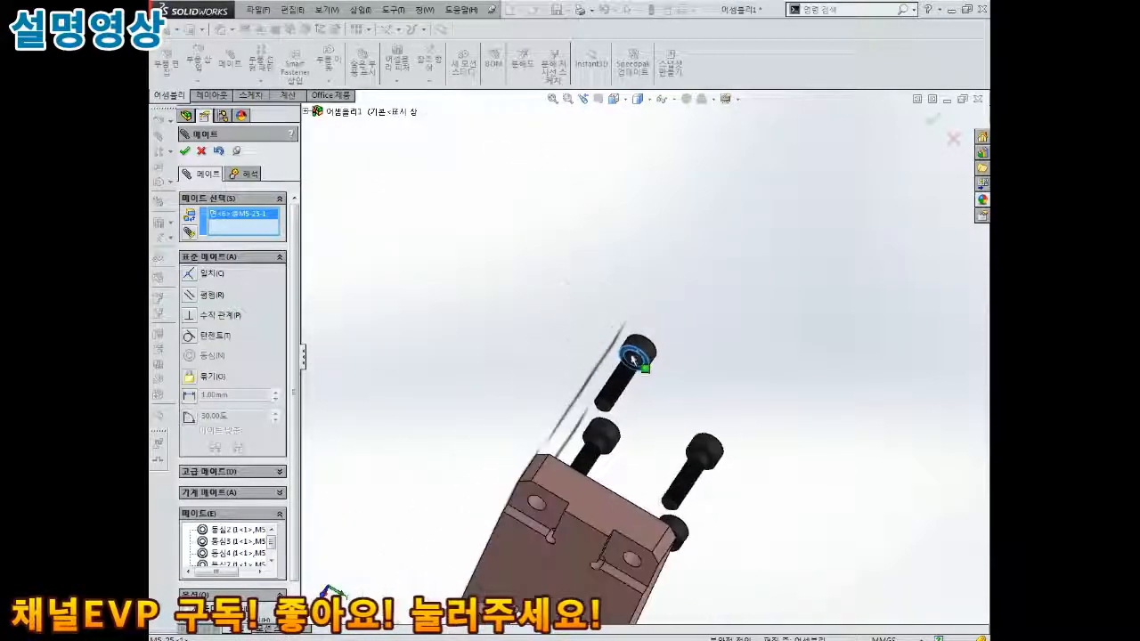
scroll(575, 444, "down", 6)
scroll(575, 450, "down", 3)
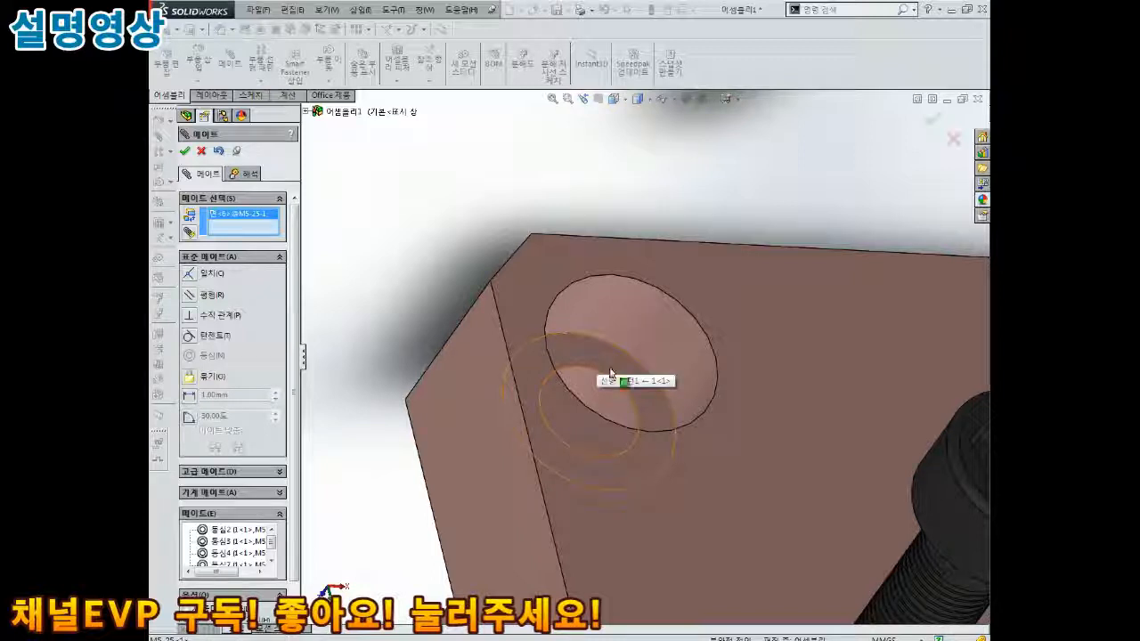
scroll(616, 369, "up", 2)
scroll(616, 368, "up", 5)
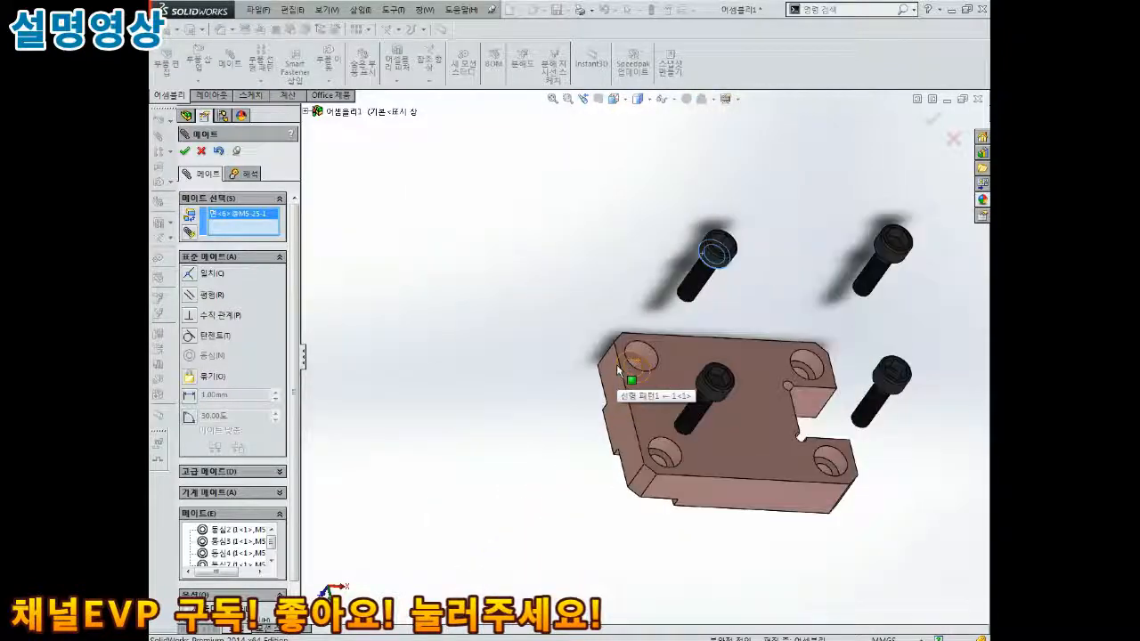
middle_click_drag(746, 321, 691, 327)
scroll(696, 302, "down", 5)
key("Escape")
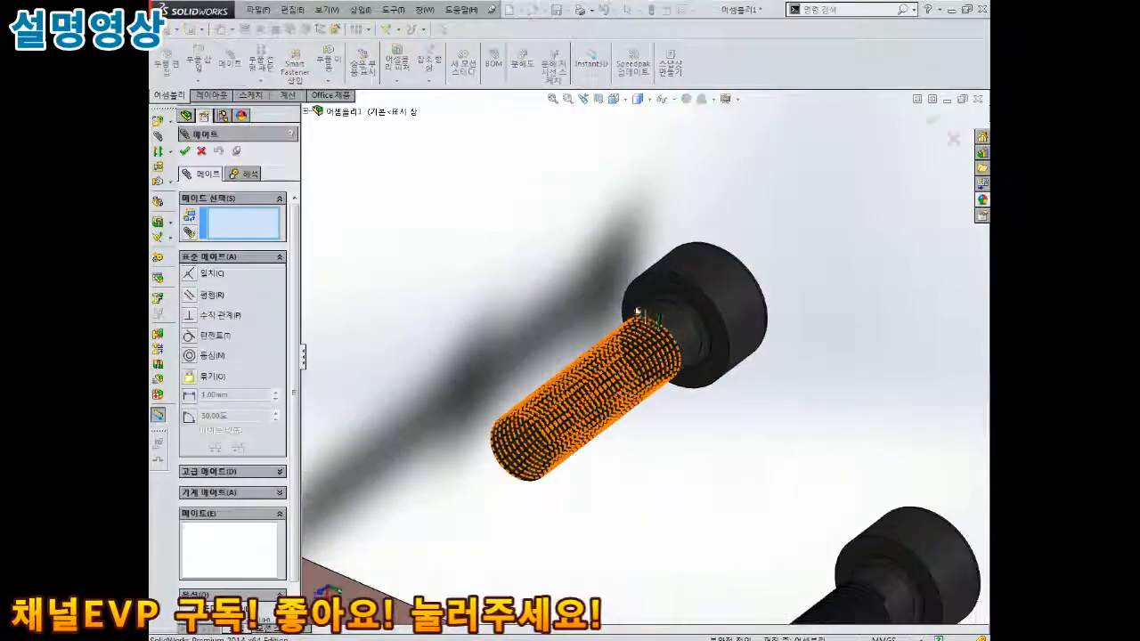
Add a coincident mate between the underside of the first bolt's head and the floor of its corner counterbore.
scroll(704, 320, "down", 3)
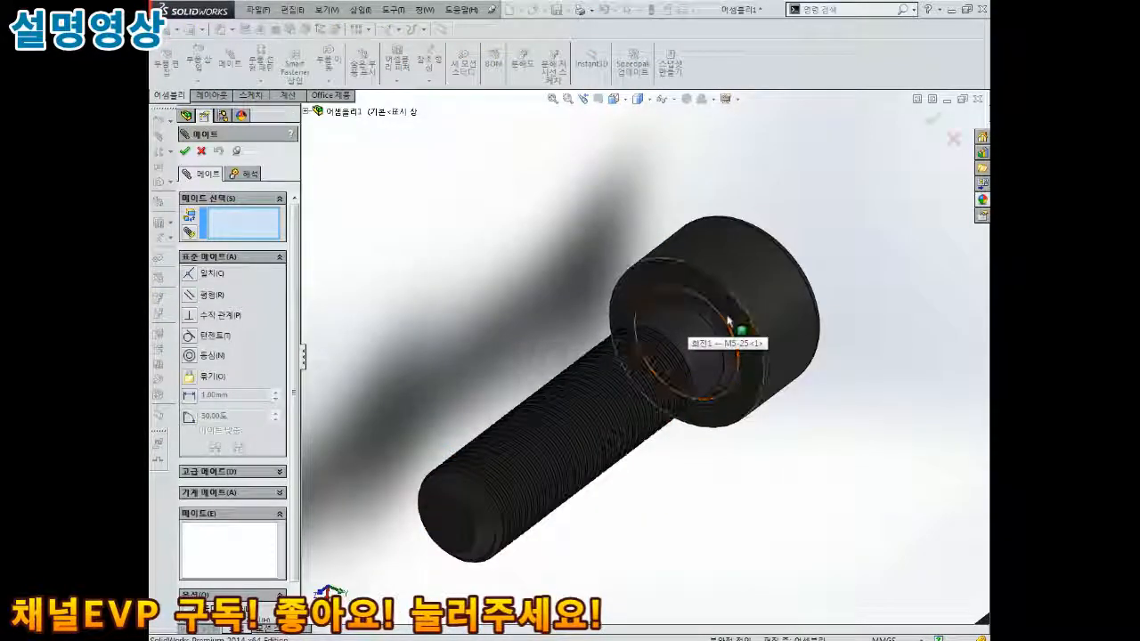
left_click(727, 316)
scroll(726, 316, "up", 7)
middle_click_drag(725, 324, 570, 399)
scroll(571, 399, "down", 4)
scroll(573, 406, "down", 3)
left_click(651, 348)
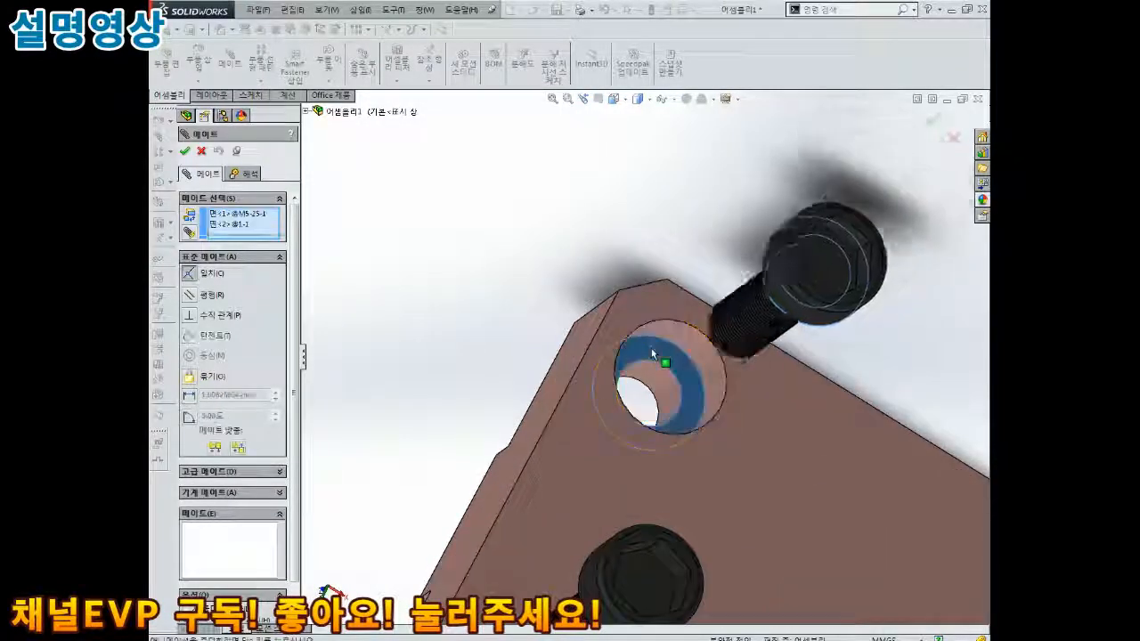
scroll(653, 356, "up", 3)
middle_click_drag(653, 359, 623, 370)
left_click(798, 332)
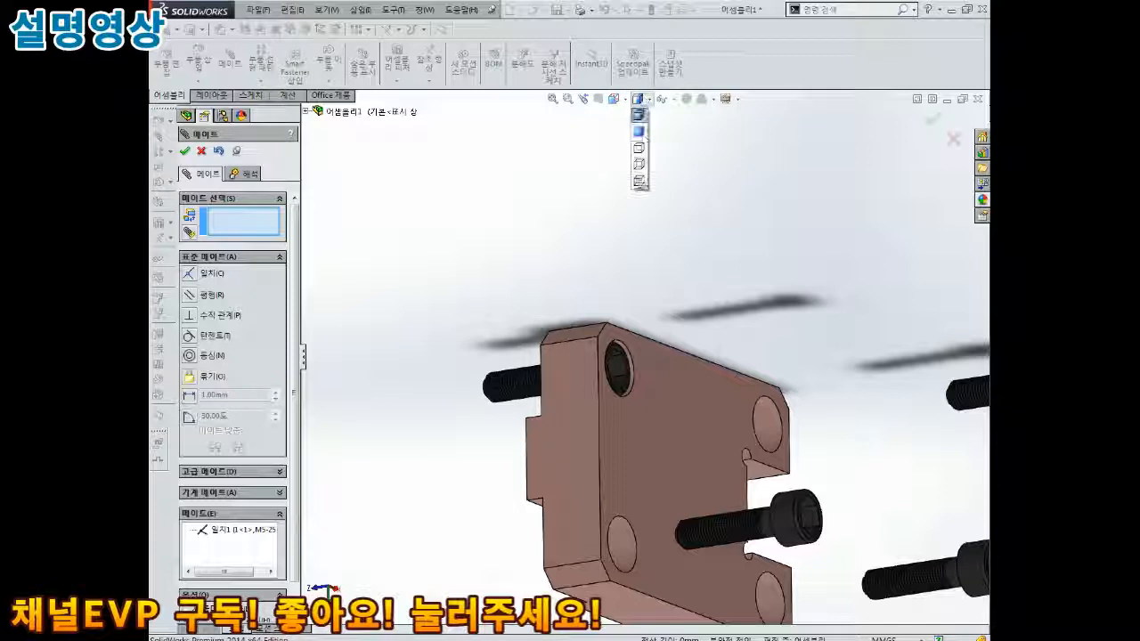
Display the assembly as a wireframe in side view and examine how the first bolt's head and neck fillet seat in the counterbore.
left_click(639, 183)
key("ctrl+4")
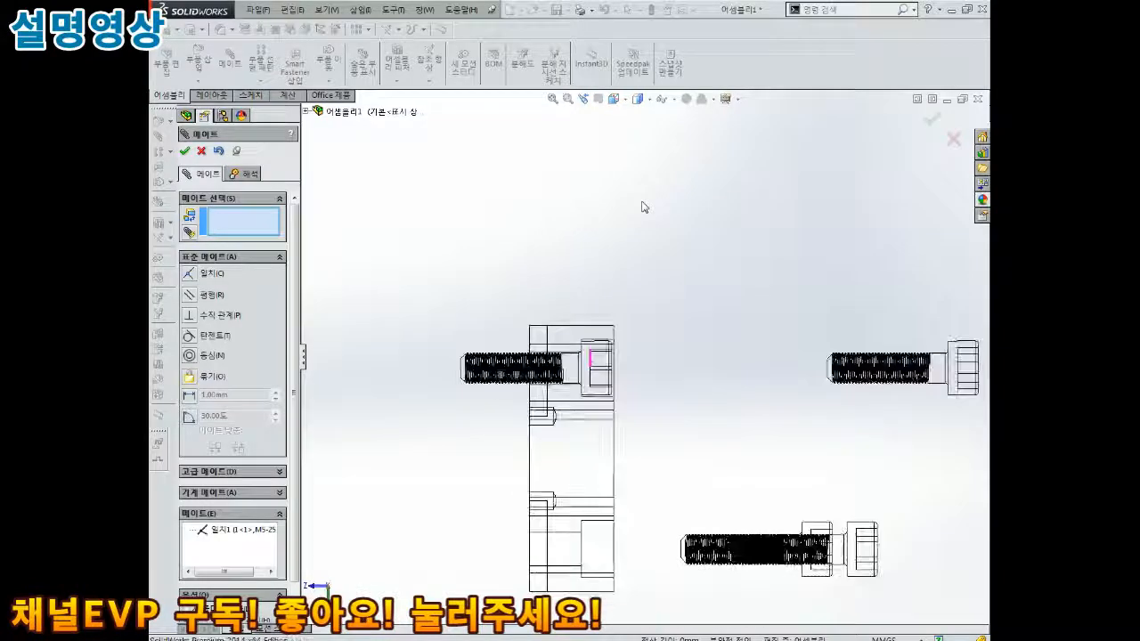
scroll(559, 363, "down", 10)
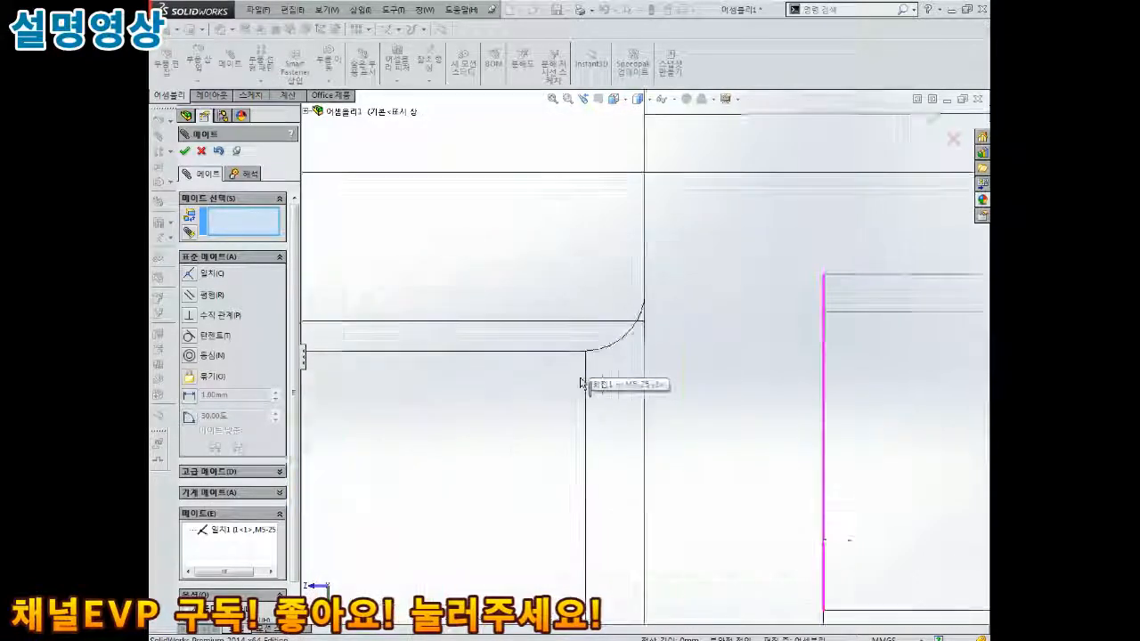
scroll(640, 329, "down", 3)
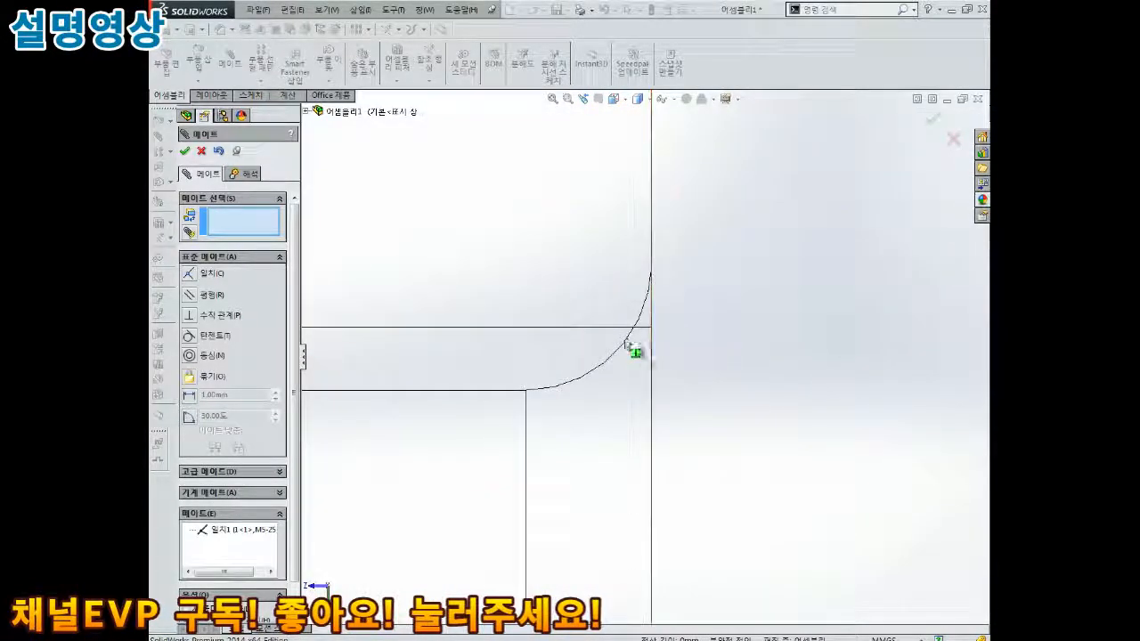
scroll(628, 345, "up", 6)
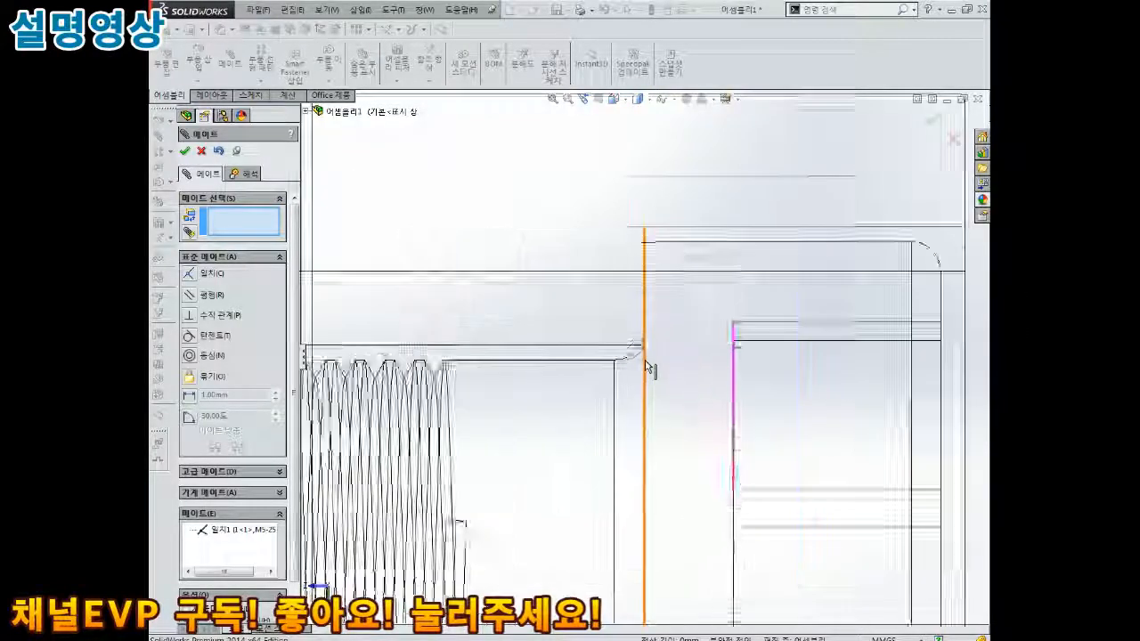
scroll(649, 348, "down", 2)
scroll(653, 339, "up", 8)
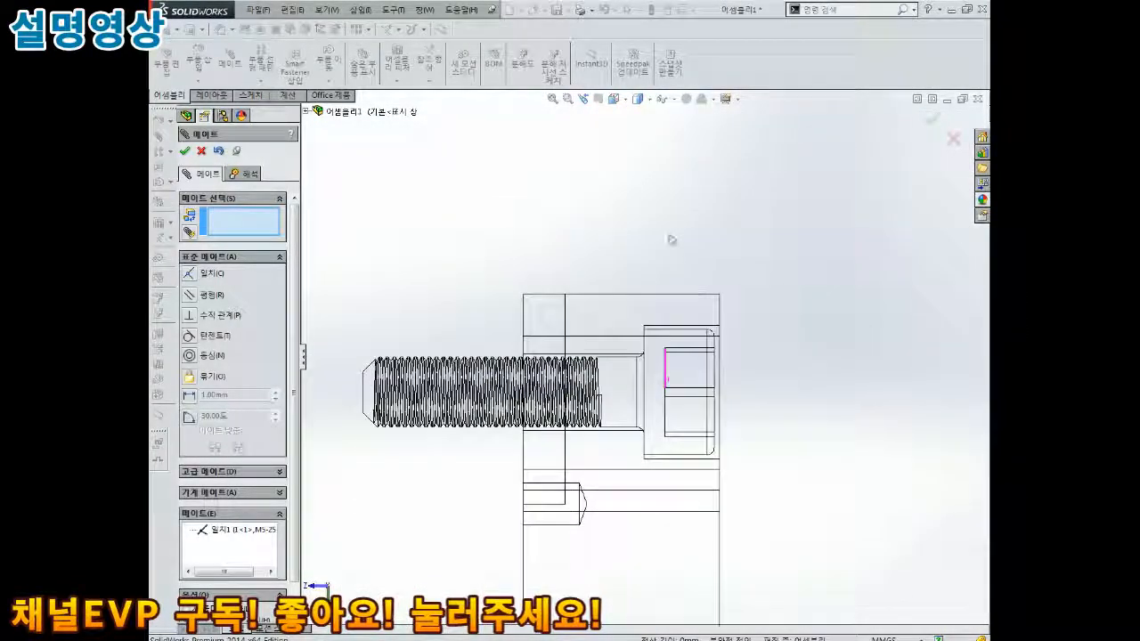
Return the assembly to the shaded-with-edges display.
left_click(641, 113)
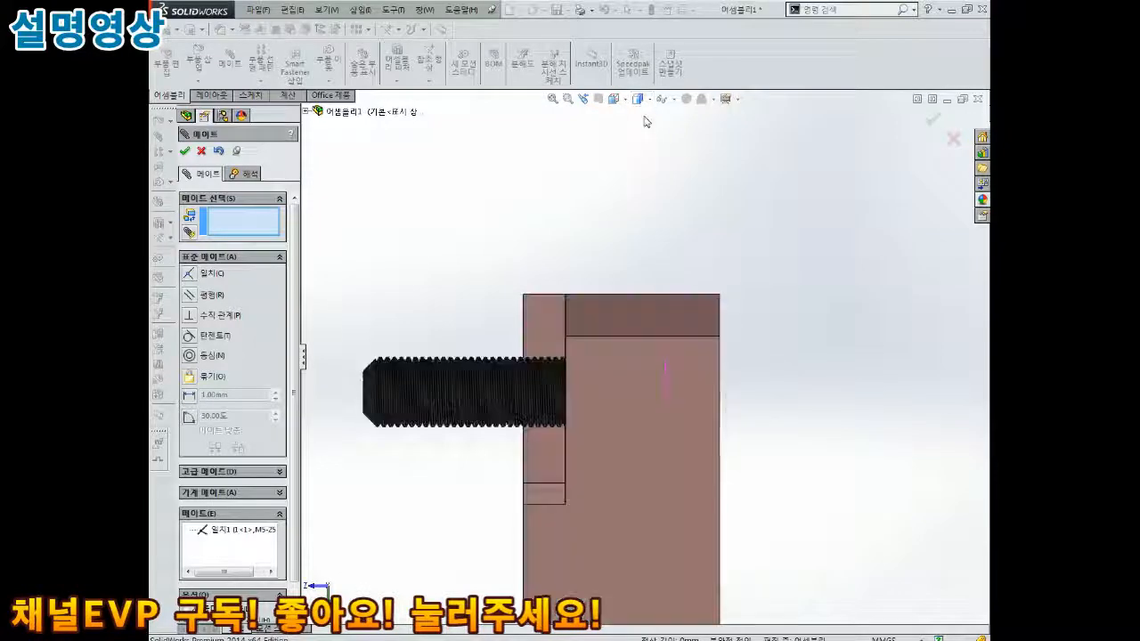
scroll(687, 188, "up", 5)
middle_click_drag(686, 188, 799, 326)
scroll(799, 326, "down", 3)
scroll(633, 298, "down", 7)
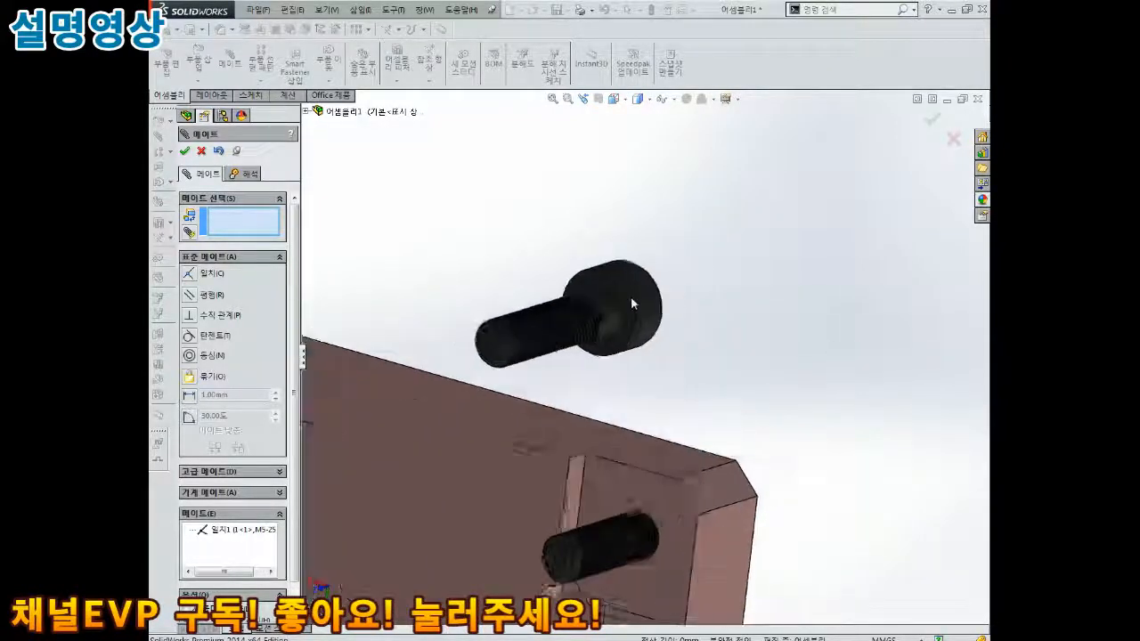
middle_click_drag(631, 300, 560, 293)
scroll(553, 304, "down", 1)
scroll(608, 310, "down", 3)
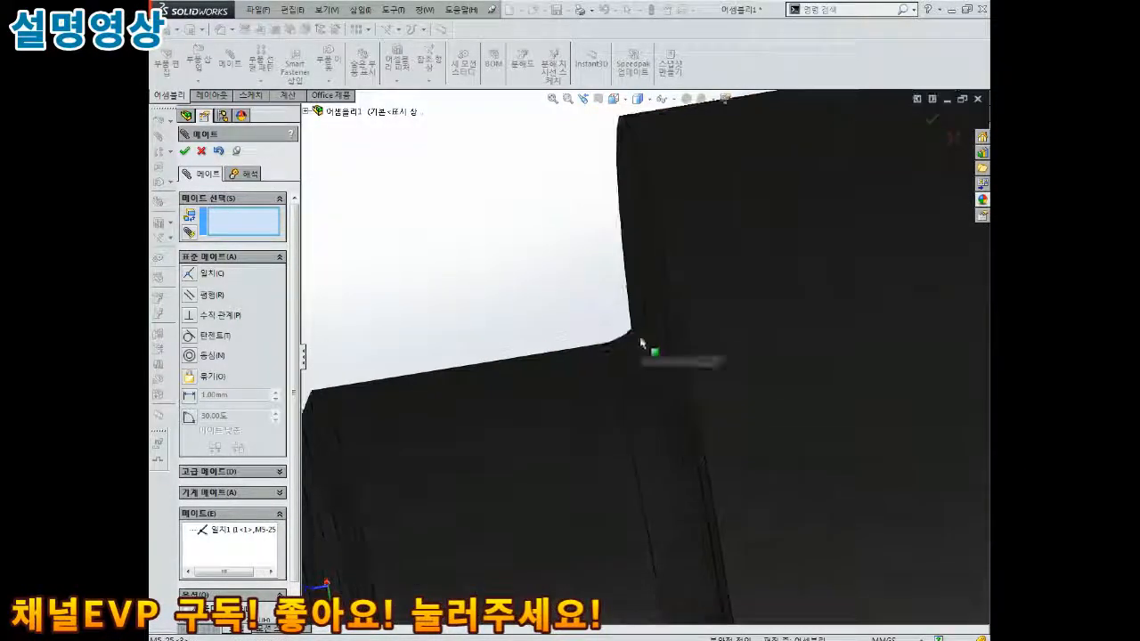
left_click(648, 356)
scroll(646, 354, "up", 6)
scroll(641, 350, "up", 5)
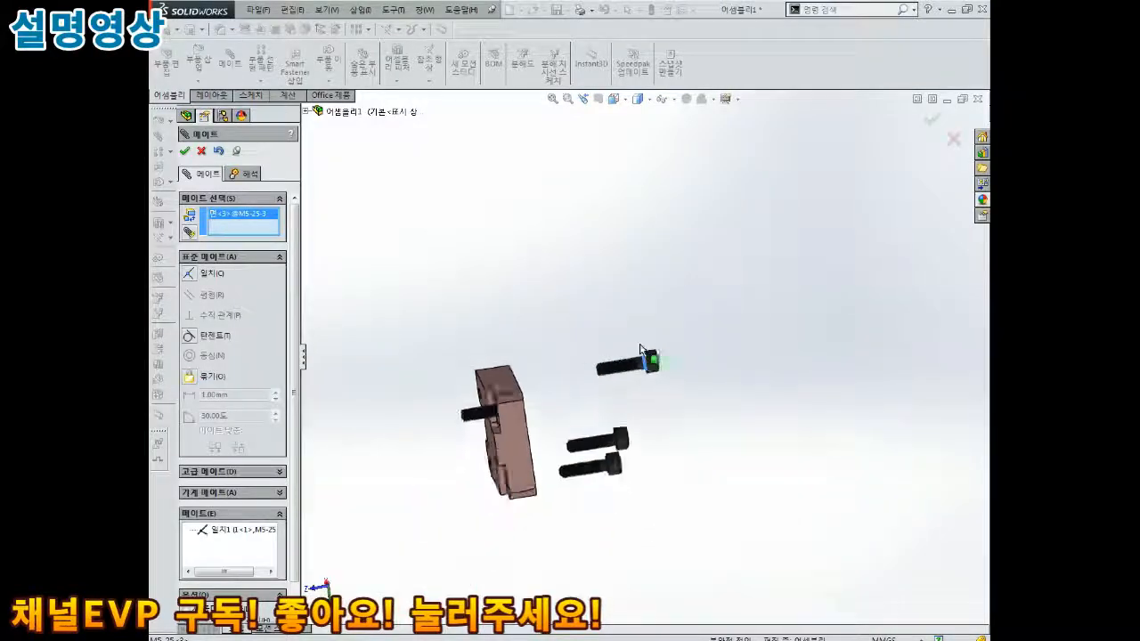
middle_click_drag(645, 357, 564, 377)
scroll(568, 338, "down", 6)
scroll(570, 299, "down", 5)
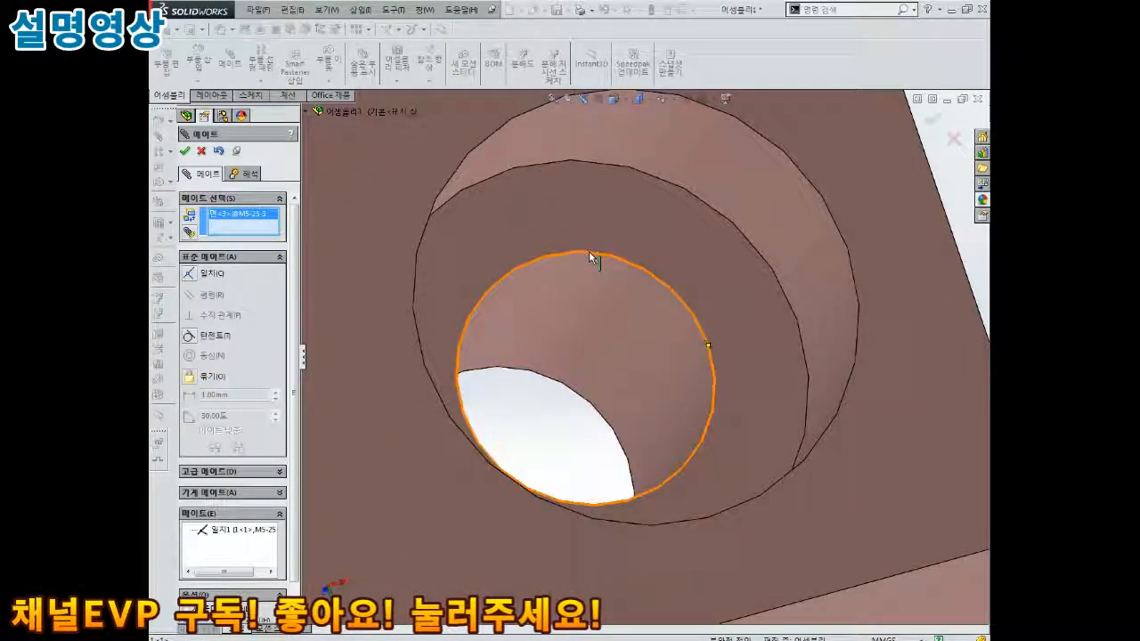
left_click(589, 255)
scroll(587, 256, "up", 6)
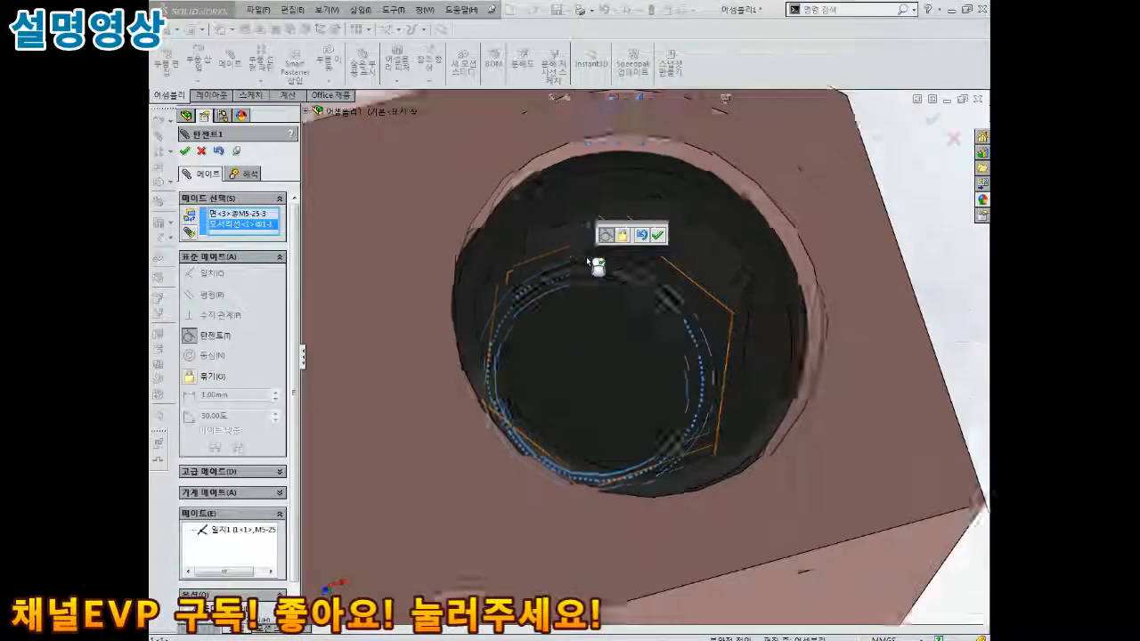
key("Escape")
scroll(638, 348, "up", 3)
scroll(638, 347, "up", 8)
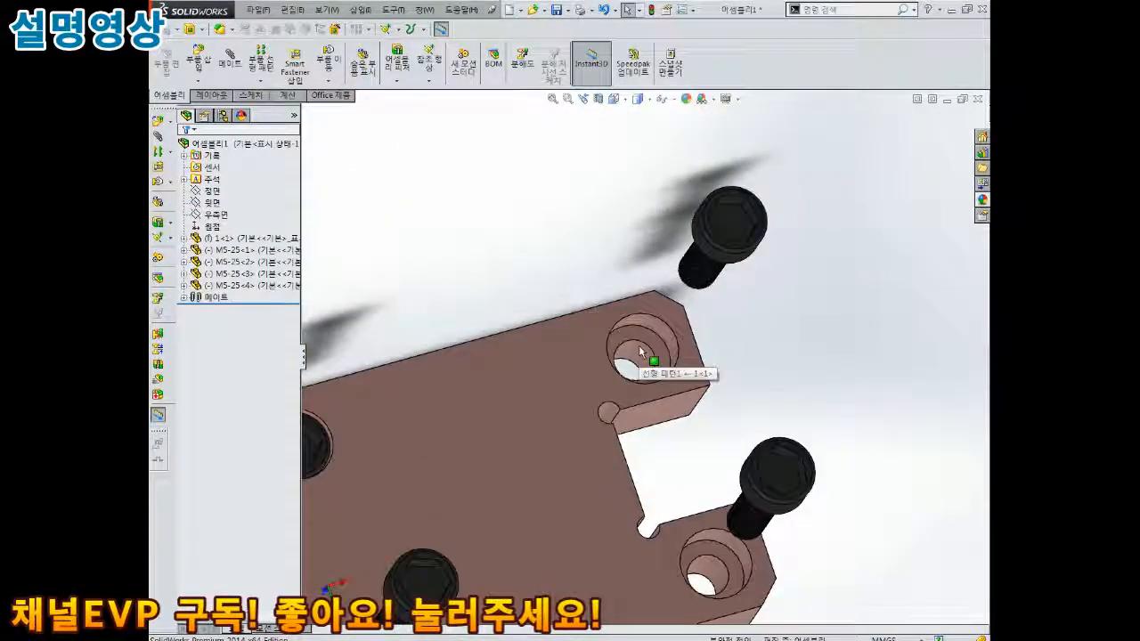
Open the plate part in its own window and switch back to the assembly.
middle_click_drag(534, 389, 456, 398)
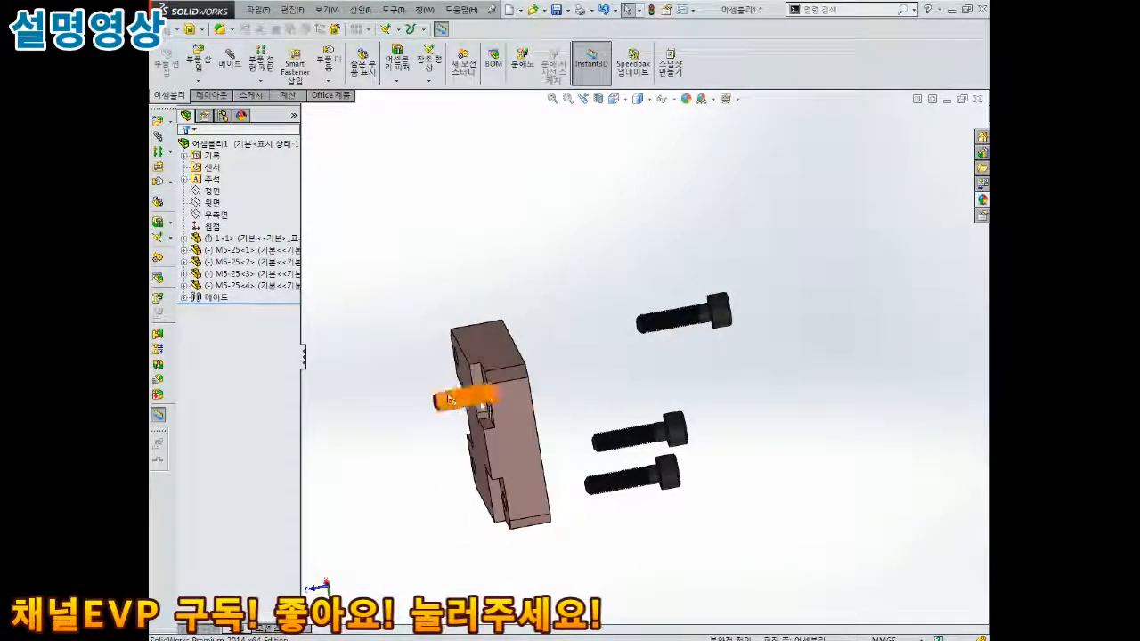
left_click(516, 403)
left_click(551, 330)
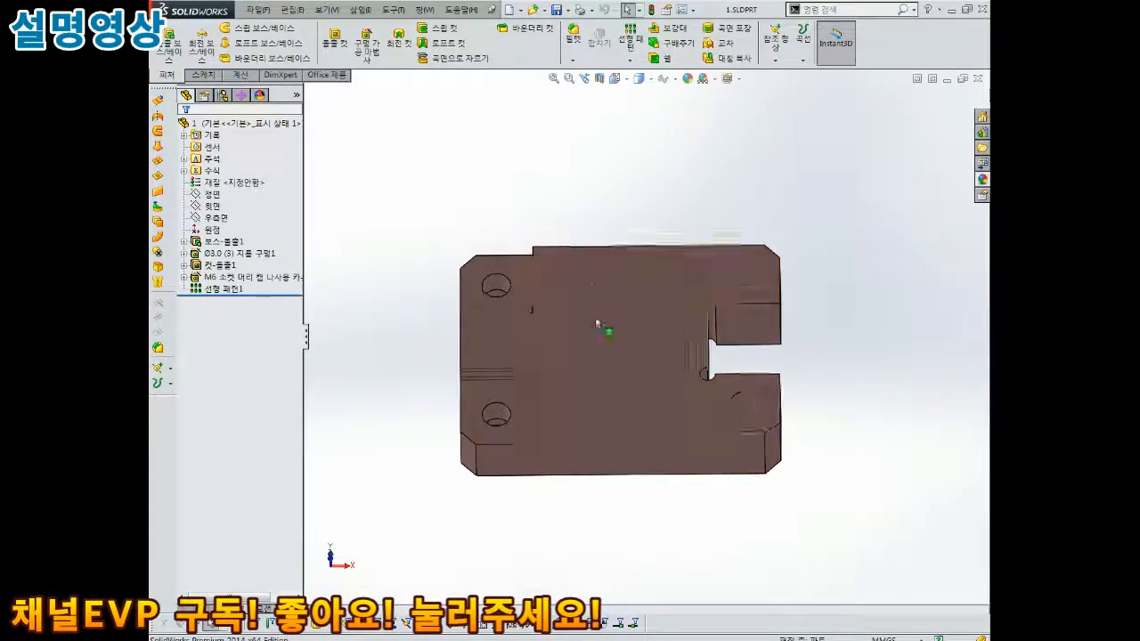
key("ctrl+Tab")
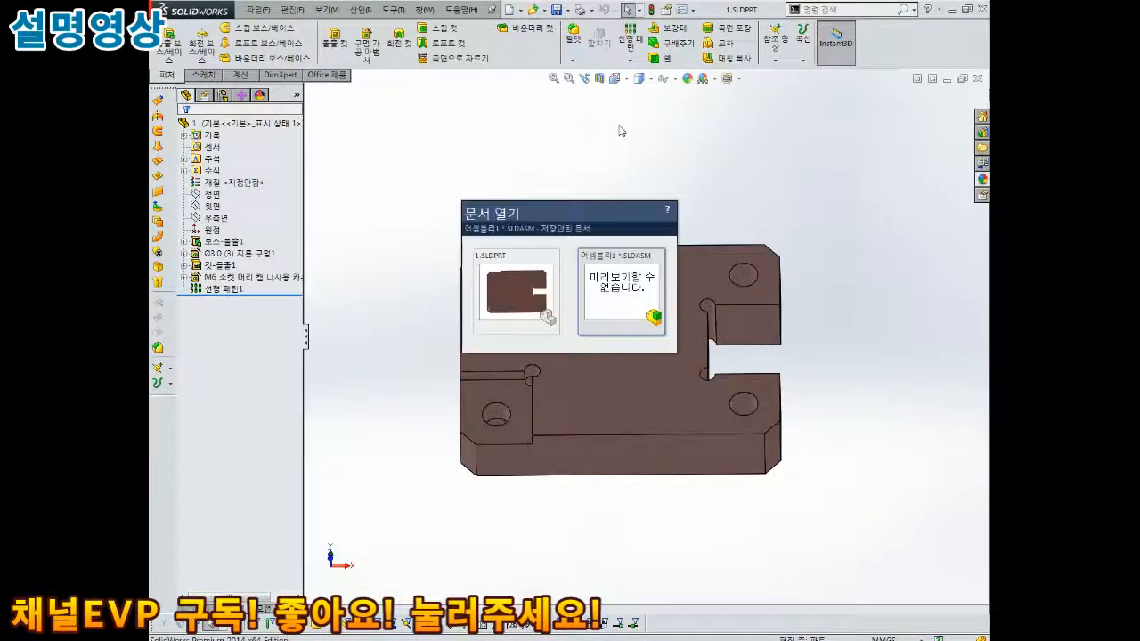
Open the counterbored plate, part 1, in its own window from the assembly.
middle_click_drag(542, 214, 516, 222)
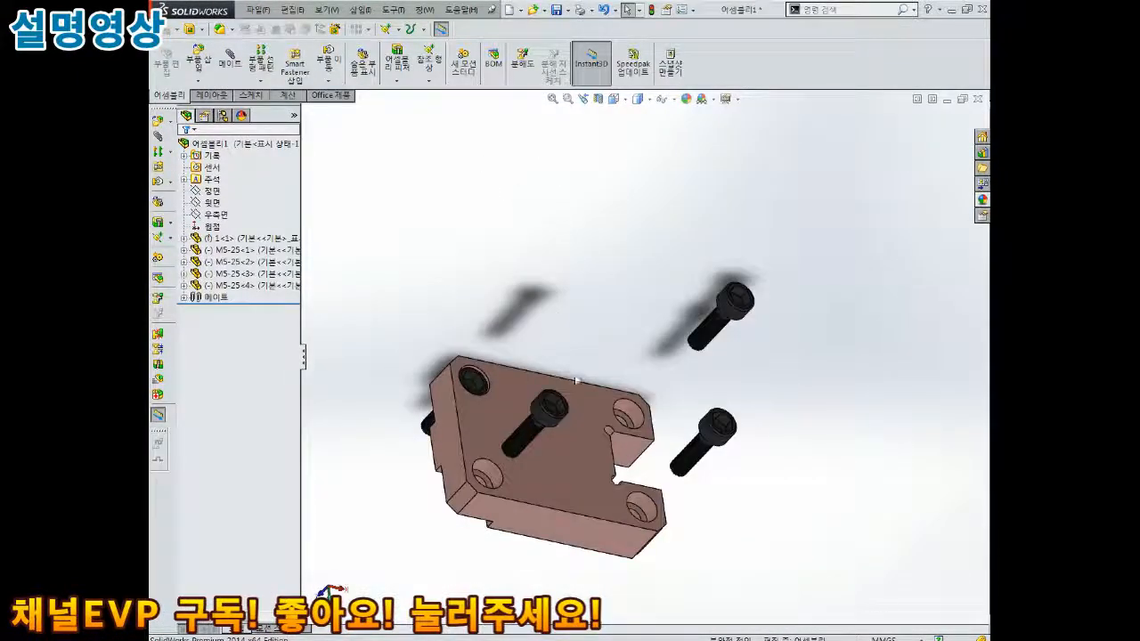
scroll(590, 382, "up", 3)
scroll(558, 457, "down", 4)
scroll(575, 400, "down", 3)
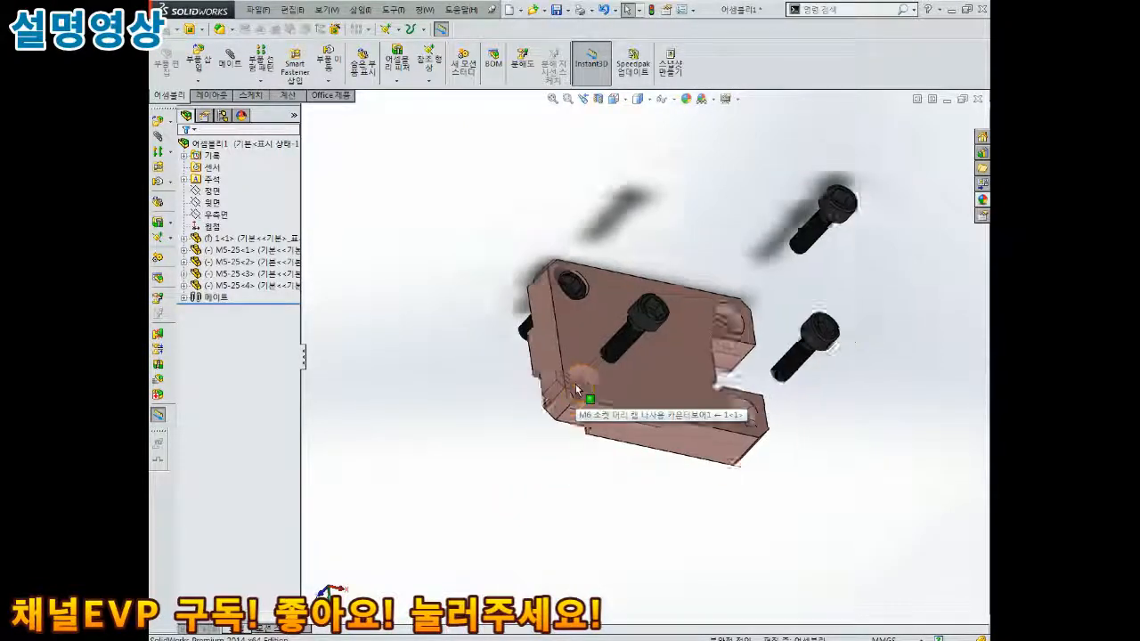
middle_click_drag(576, 399, 642, 317)
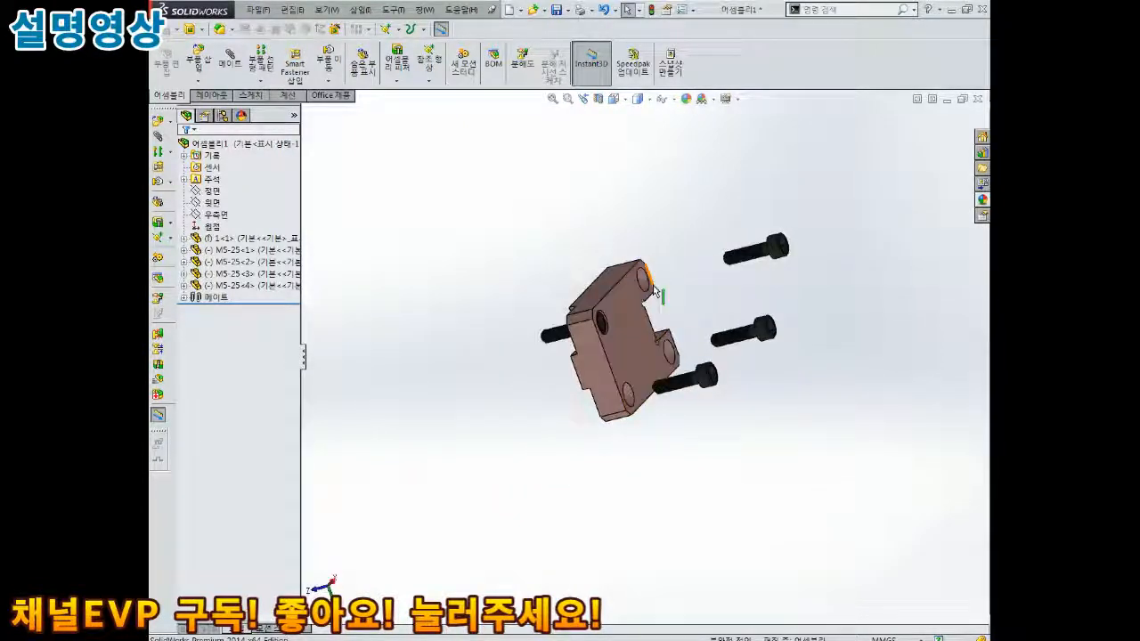
scroll(655, 290, "down", 5)
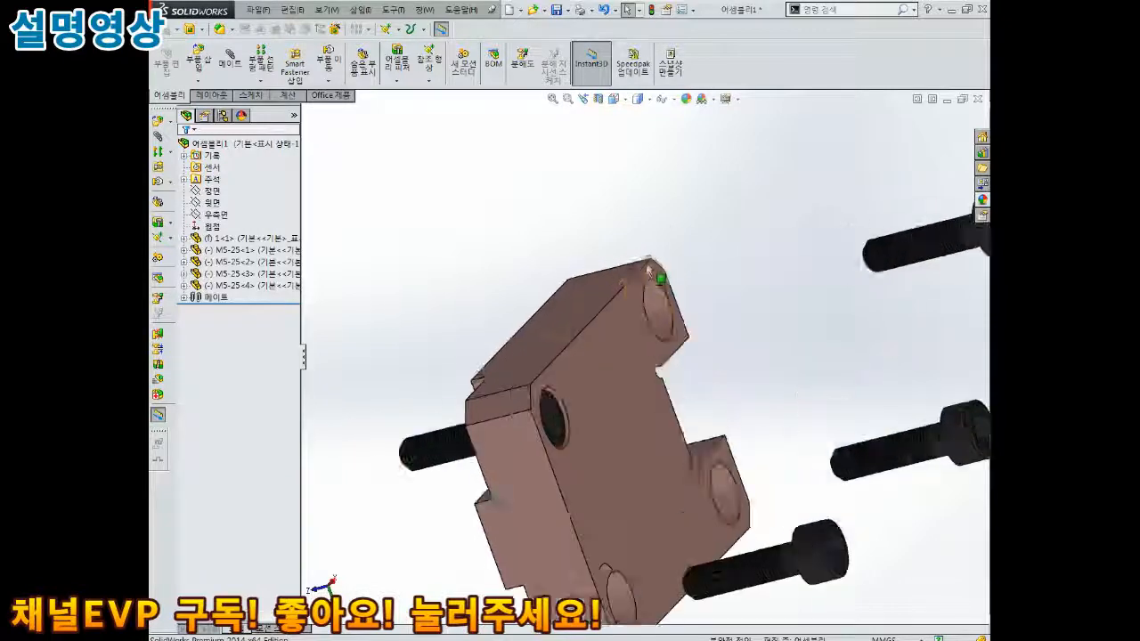
left_click(606, 334)
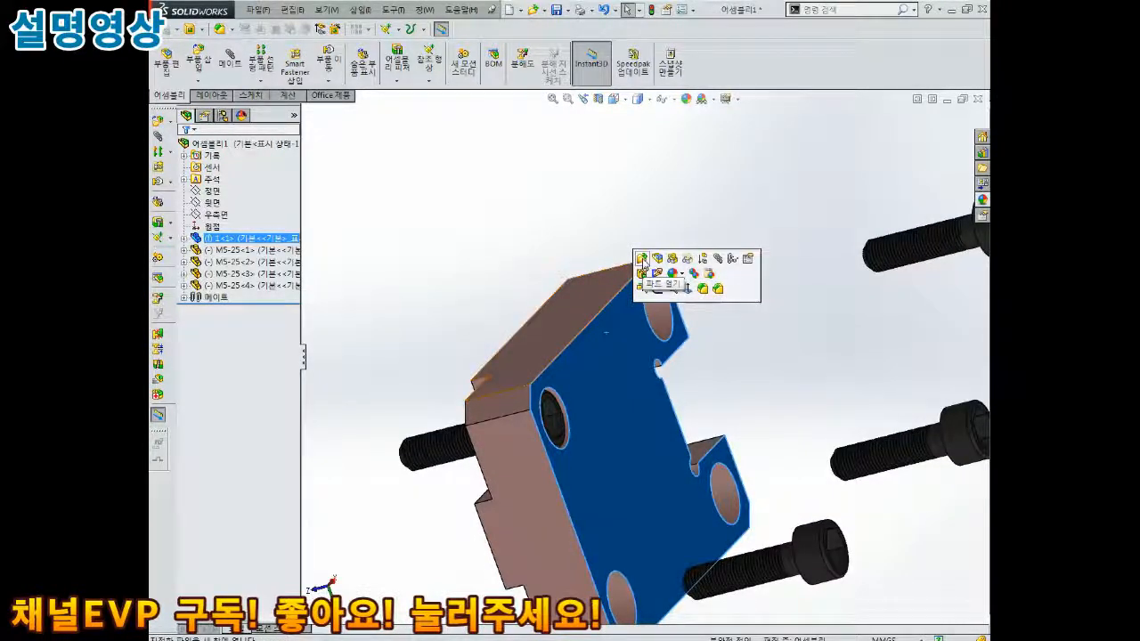
left_click(560, 210)
left_click(614, 371)
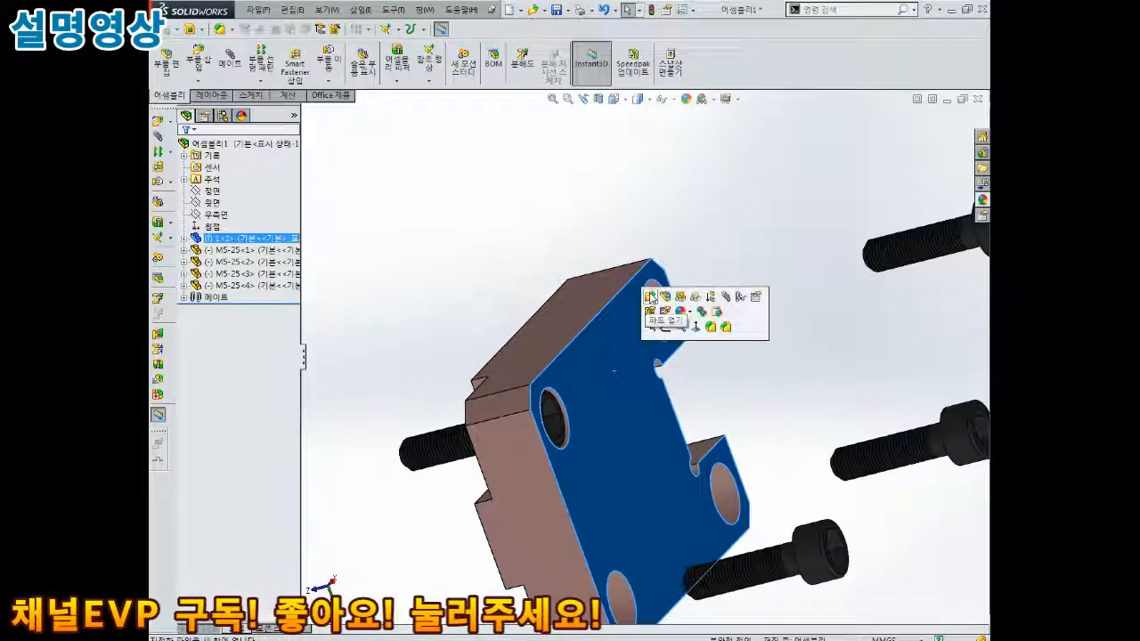
left_click(552, 199)
left_click(615, 361)
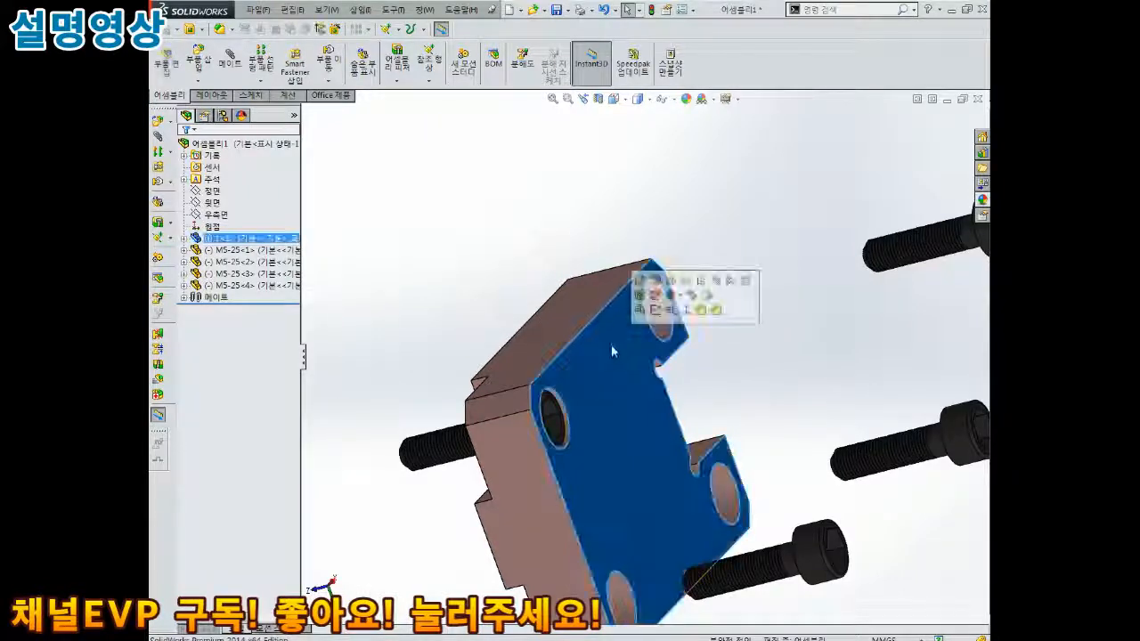
left_click(637, 281)
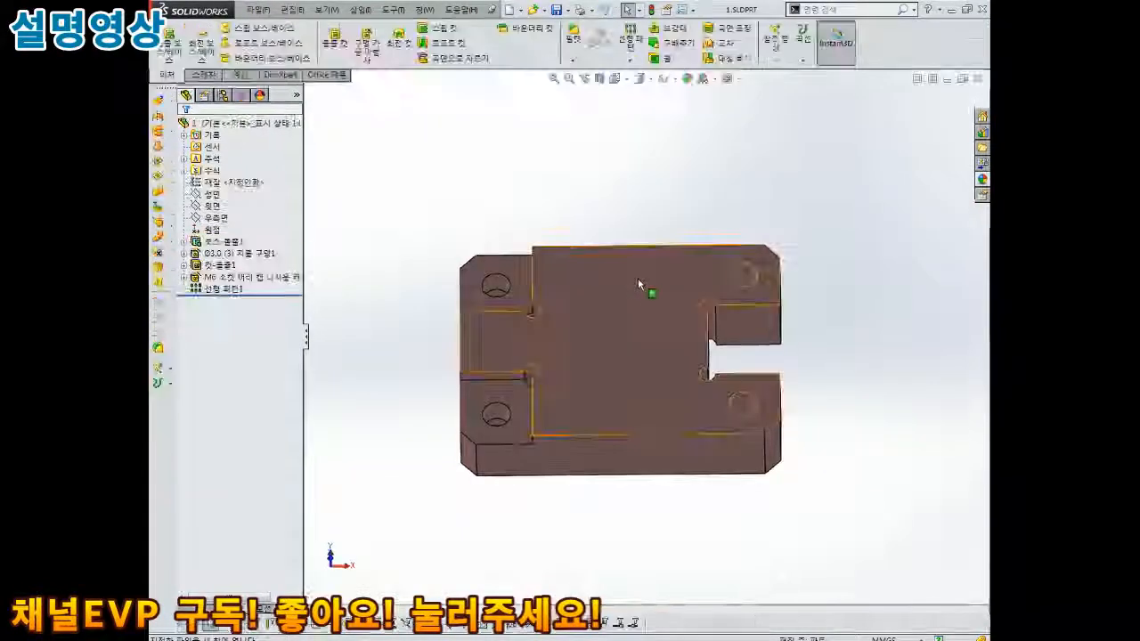
Chamfer the through-hole edges on the floors of all four counterbores in the plate, 1 mm at 45°.
middle_click_drag(611, 285, 544, 211)
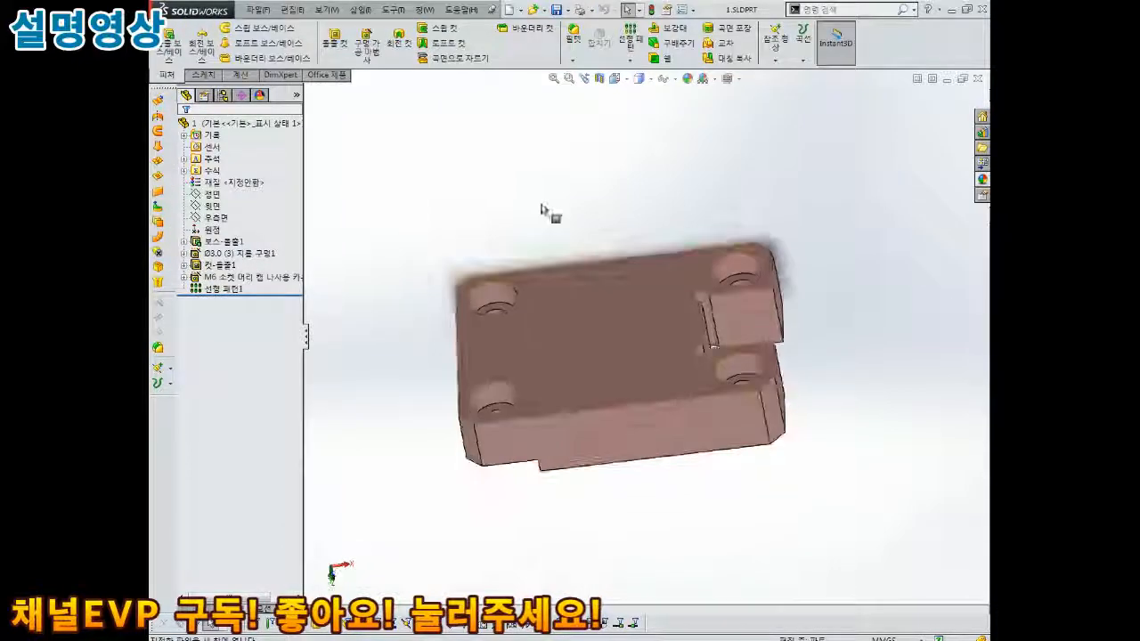
scroll(507, 285, "down", 6)
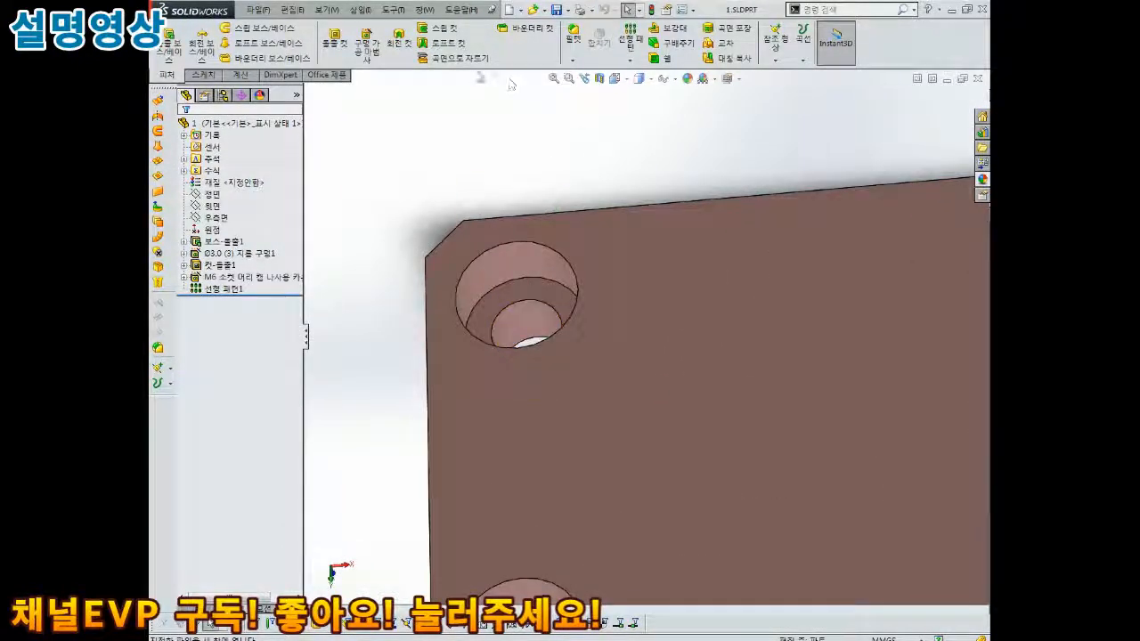
left_click(592, 87)
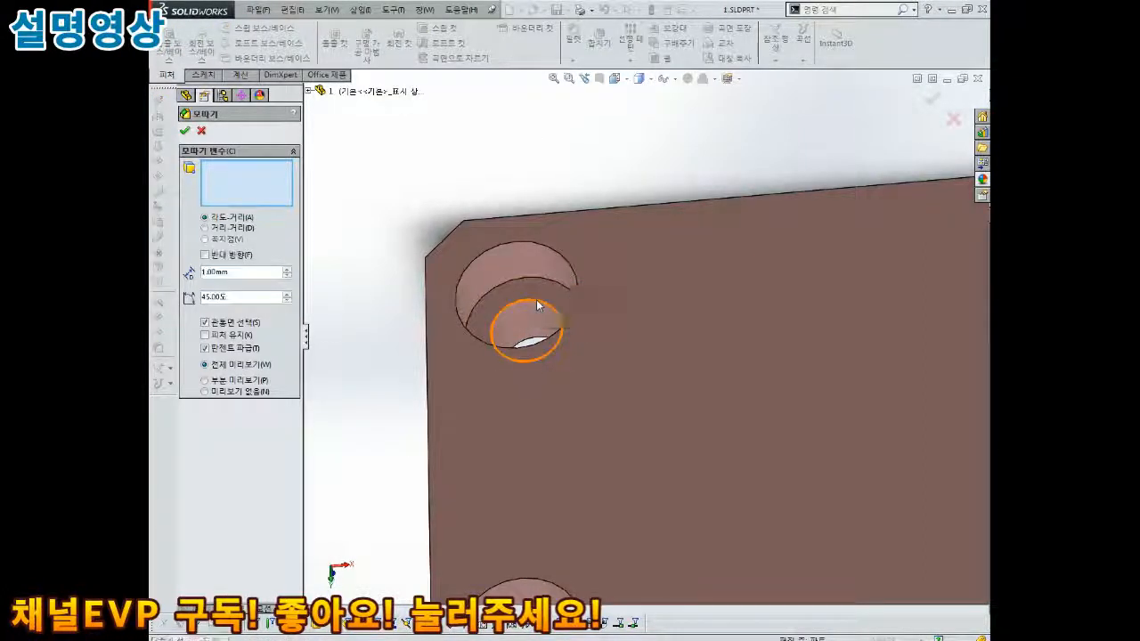
left_click(537, 306)
scroll(536, 306, "up", 5)
scroll(691, 305, "down", 6)
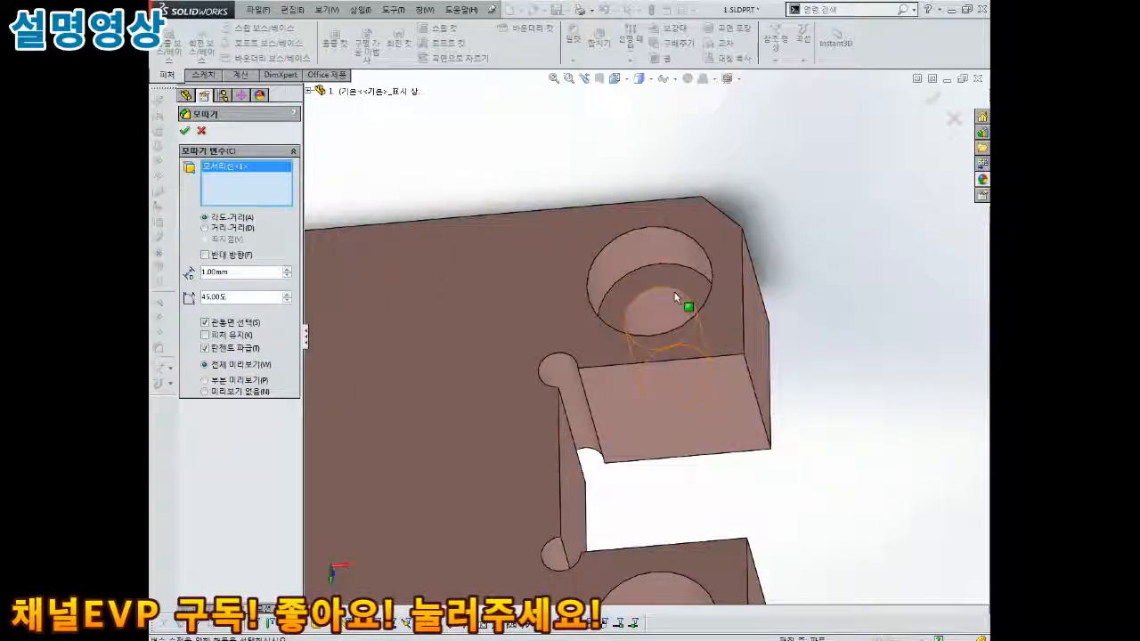
left_click(676, 294)
scroll(676, 295, "up", 4)
scroll(632, 475, "down", 4)
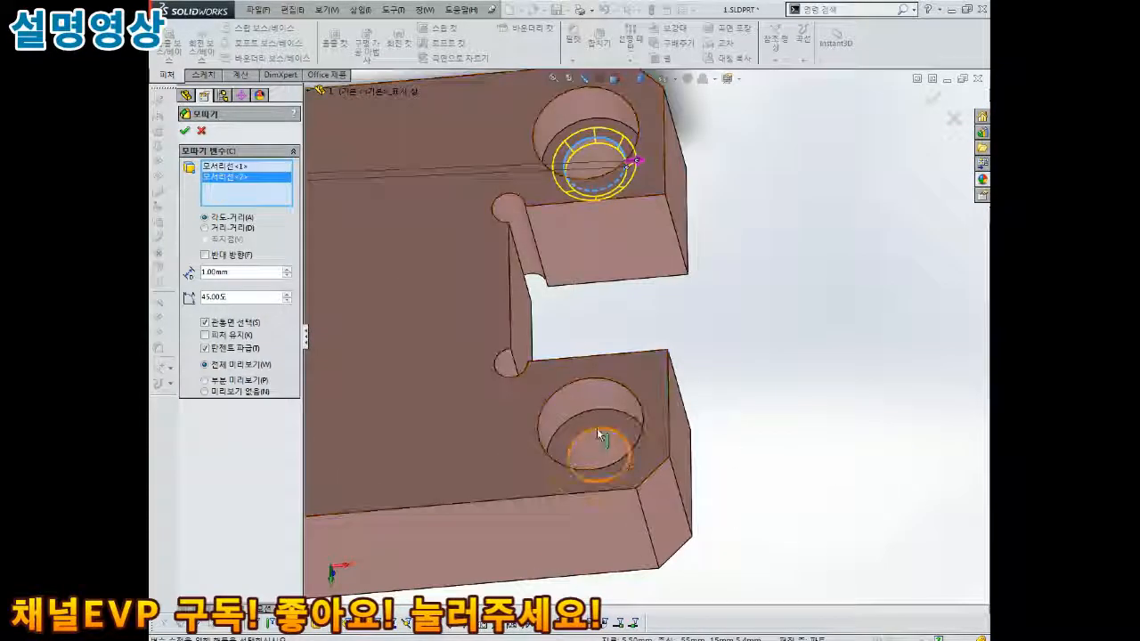
scroll(603, 434, "up", 4)
scroll(435, 408, "down", 3)
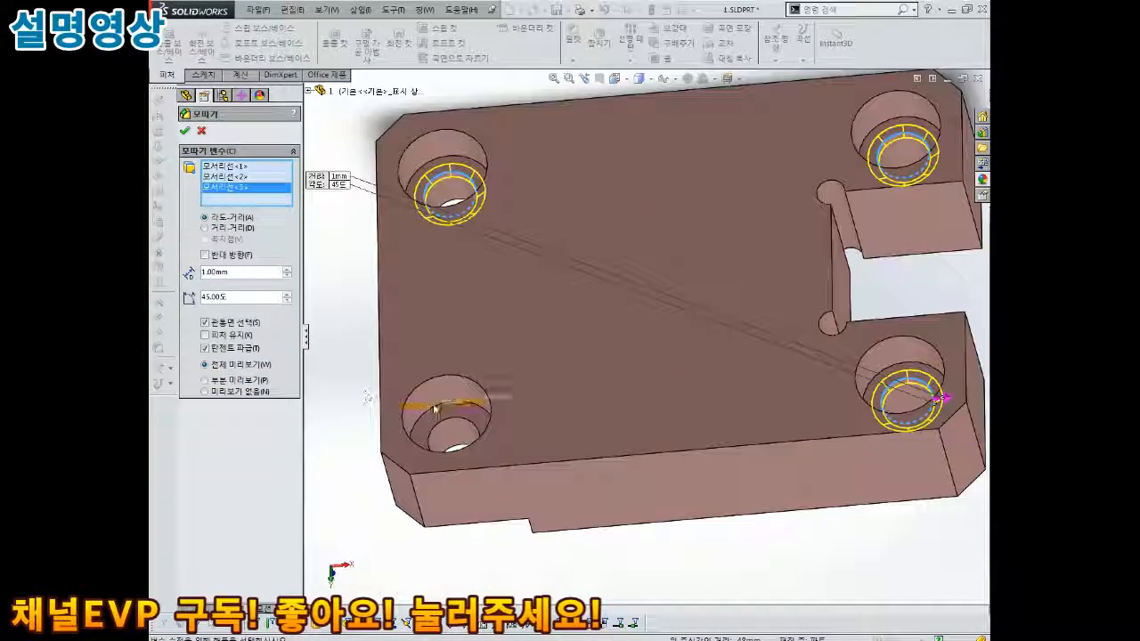
left_click(450, 427)
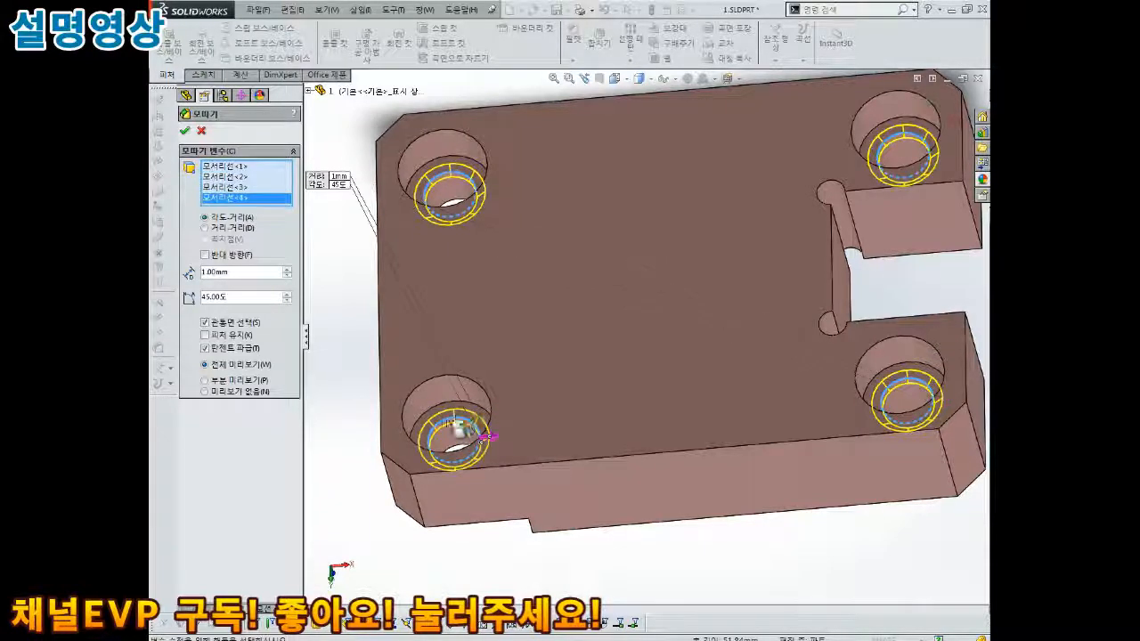
scroll(452, 431, "up", 4)
key("Return")
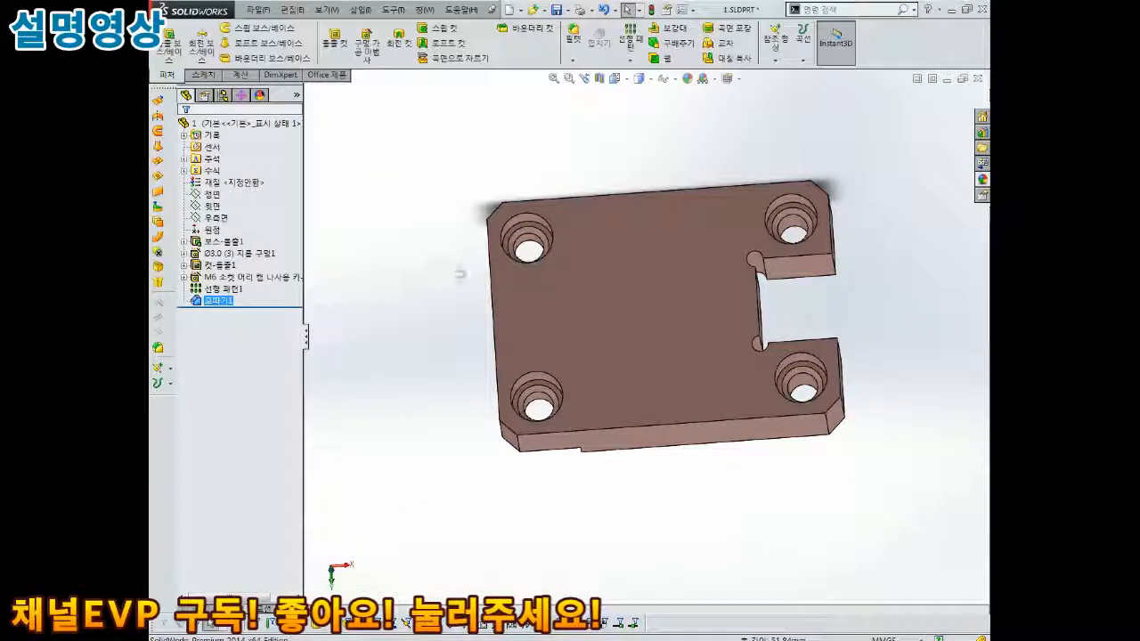
Inspect the chamfered holes in the plate's counterbores and return to the assembly.
scroll(581, 296, "down", 5)
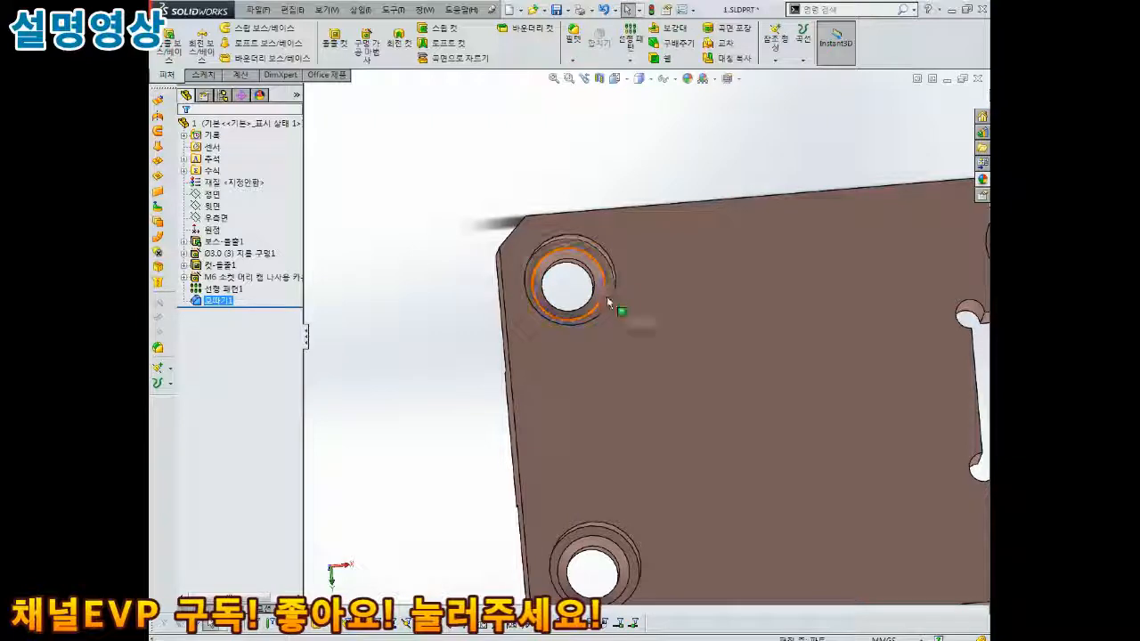
scroll(606, 301, "up", 4)
scroll(606, 306, "up", 3)
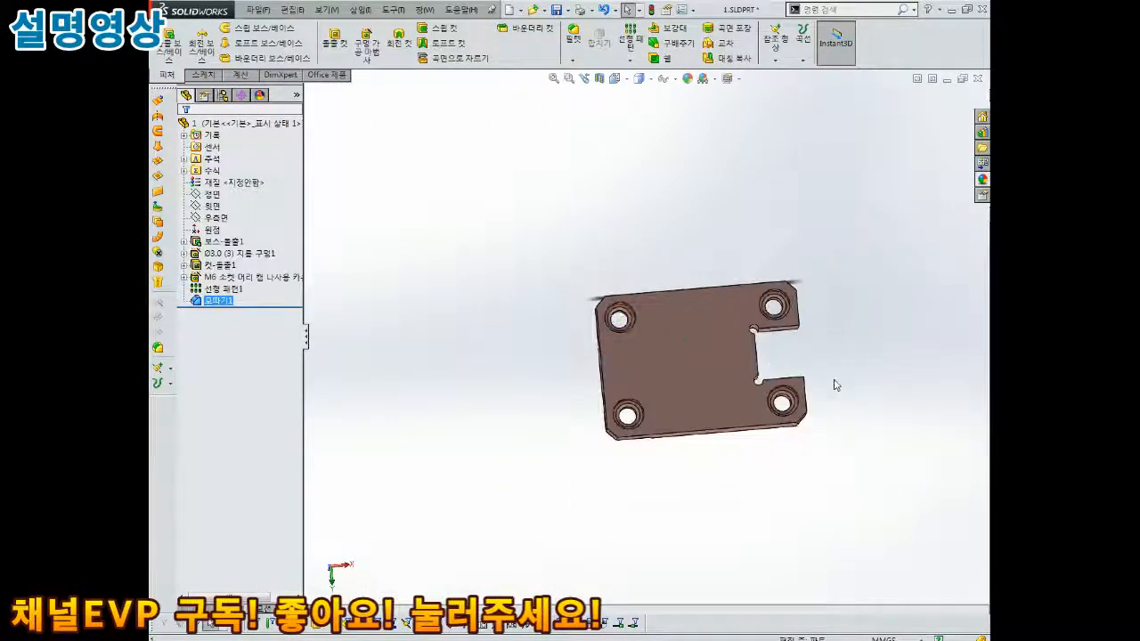
middle_click_drag(832, 384, 728, 456)
scroll(745, 317, "down", 3)
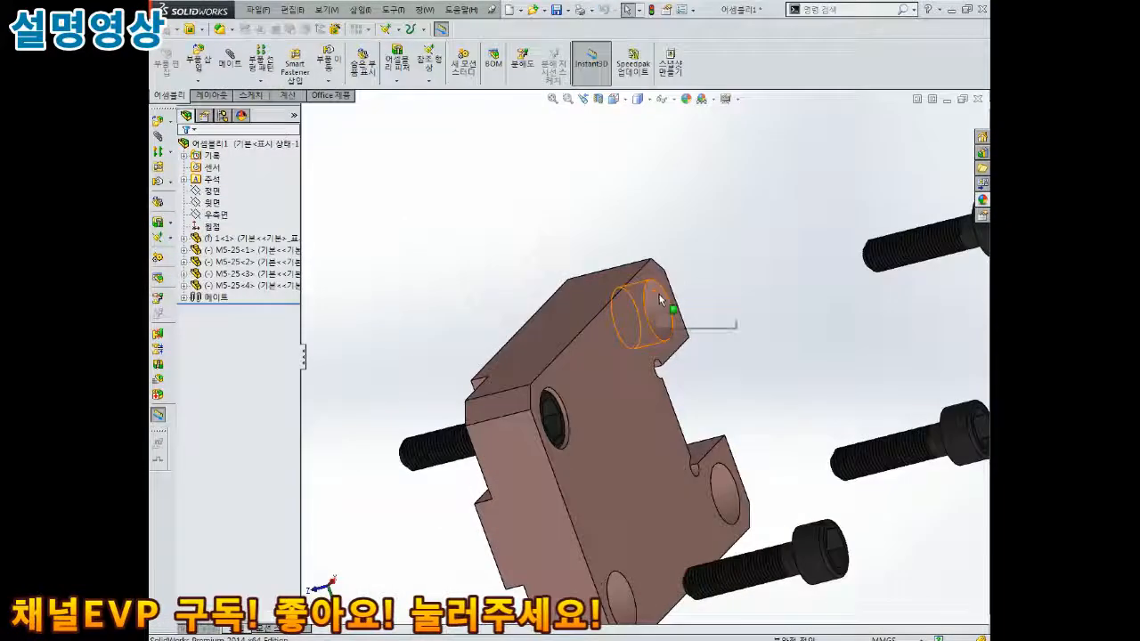
Start a section view of the assembly cut by the right plane.
scroll(677, 321, "up", 3)
middle_click_drag(694, 359, 656, 331)
scroll(643, 379, "down", 1)
scroll(656, 327, "down", 1)
middle_click_drag(629, 288, 627, 417)
scroll(656, 338, "up", 2)
scroll(627, 416, "down", 3)
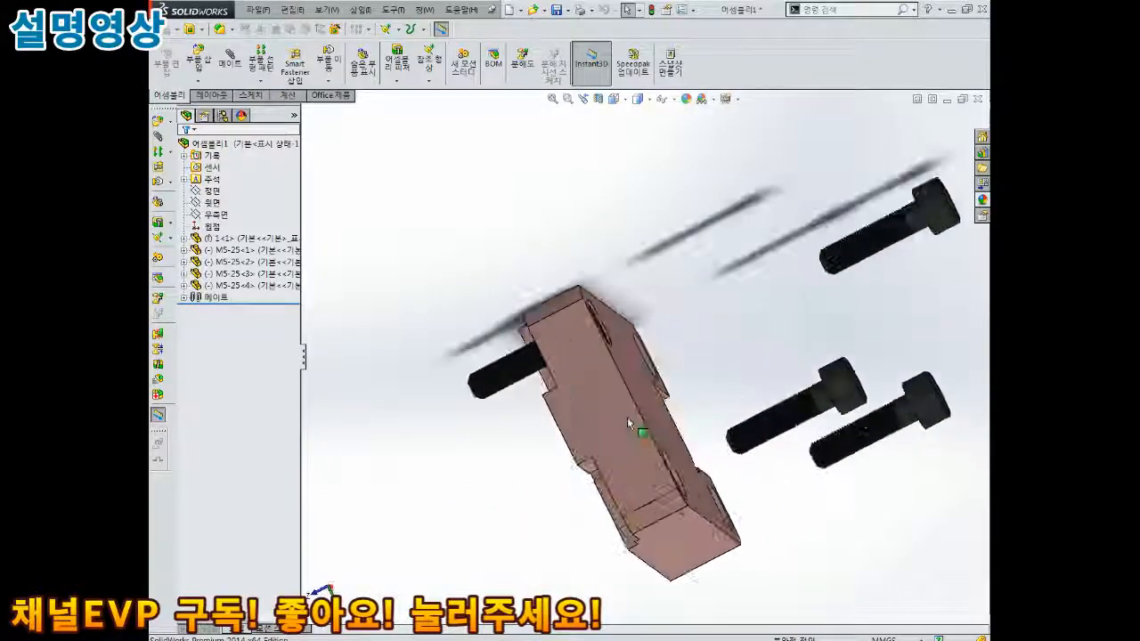
left_click(598, 100)
scroll(623, 285, "up", 3)
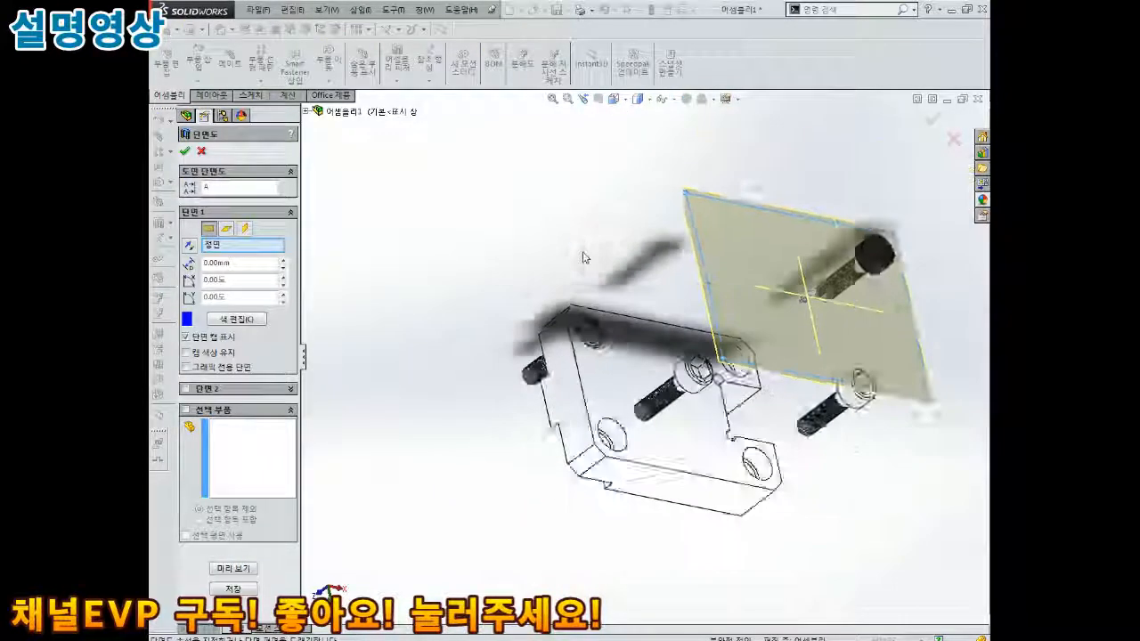
middle_click_drag(648, 316, 623, 438)
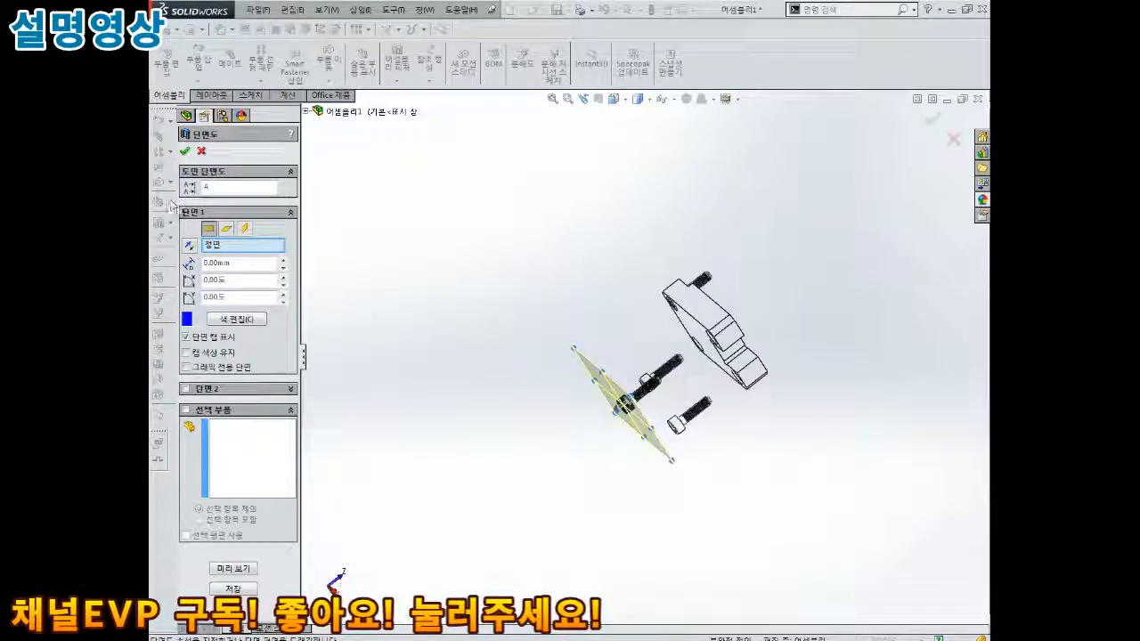
left_click(226, 229)
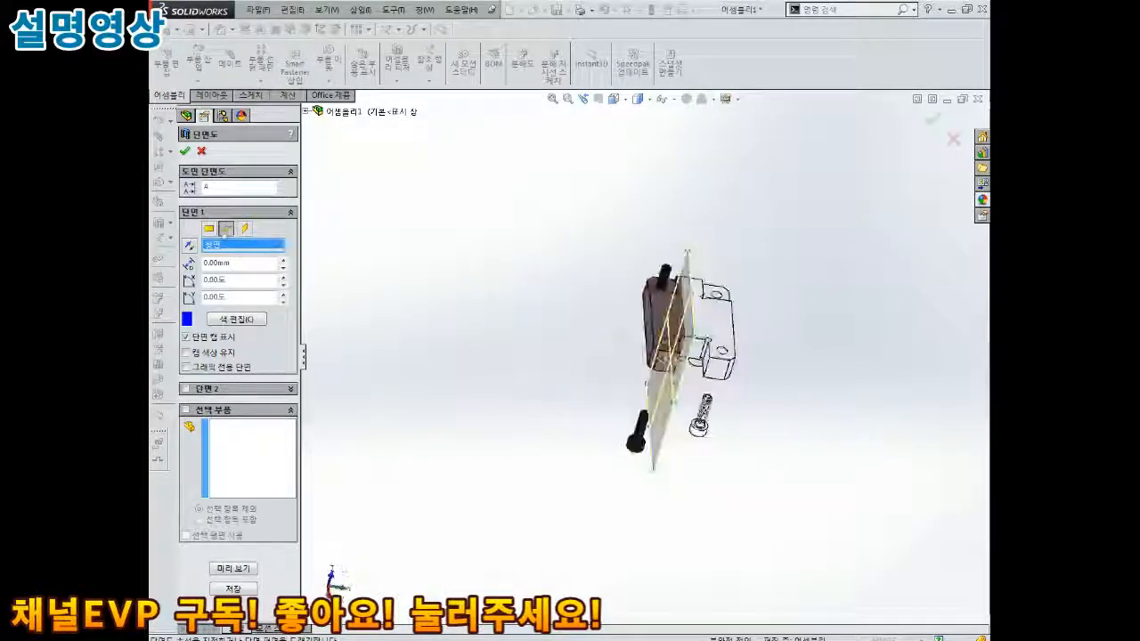
left_click(245, 229)
middle_click_drag(608, 265, 732, 342)
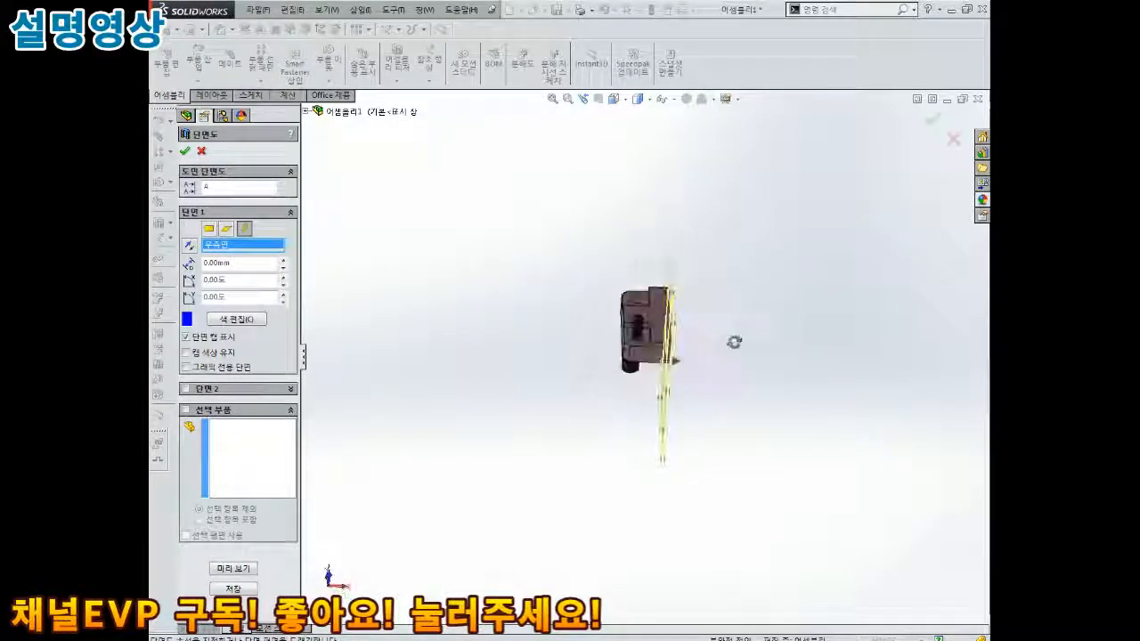
Offset the section plane 17 mm from the right plane to cut through the bolts, flip the cut direction and apply the section view.
scroll(627, 351, "down", 4)
scroll(628, 351, "down", 3)
middle_click_drag(601, 356, 572, 391)
left_click_drag(235, 264, 150, 277)
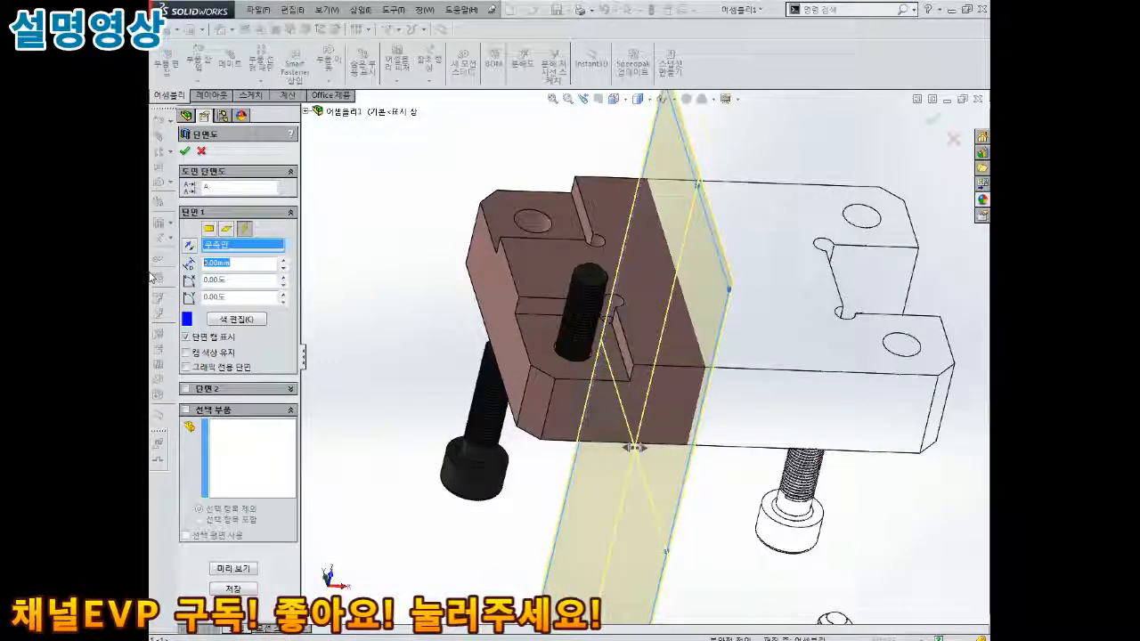
left_click_drag(633, 448, 588, 446)
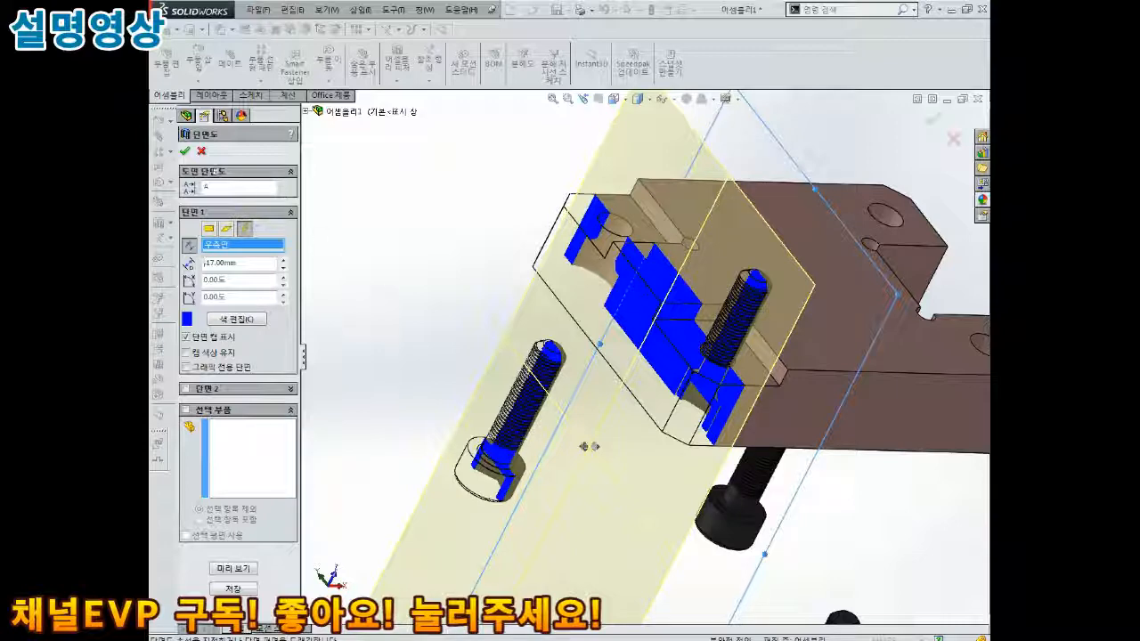
left_click(185, 152)
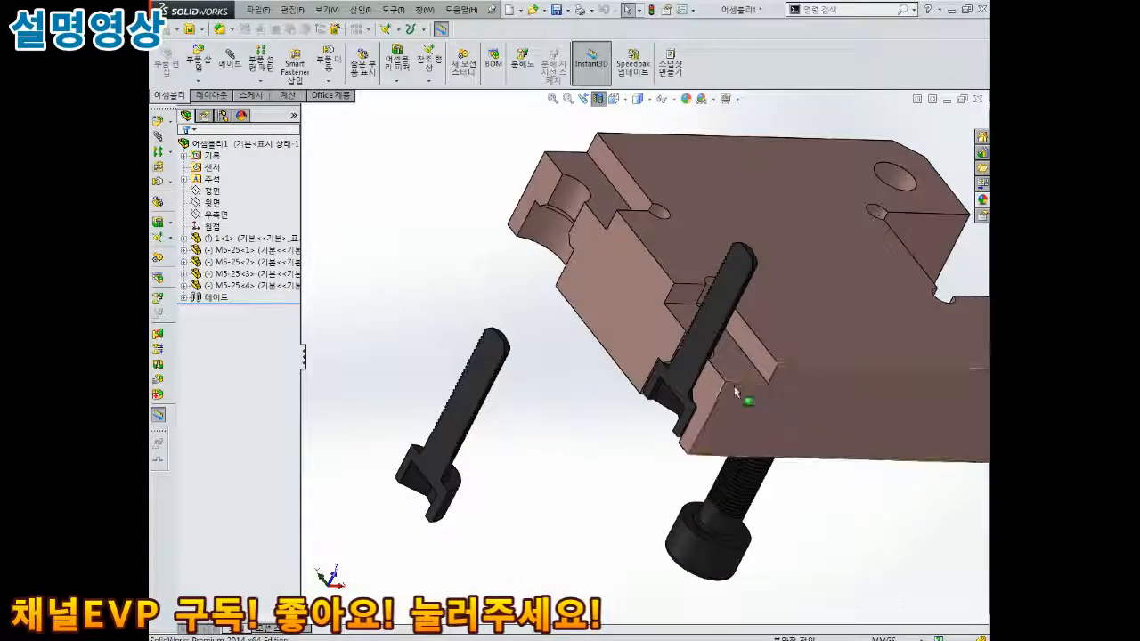
Examine in section how the seated bolt head fits the counterbore and its chamfered hole edge, and turn the section view off.
right_click_drag(738, 393, 708, 394)
scroll(733, 395, "down", 6)
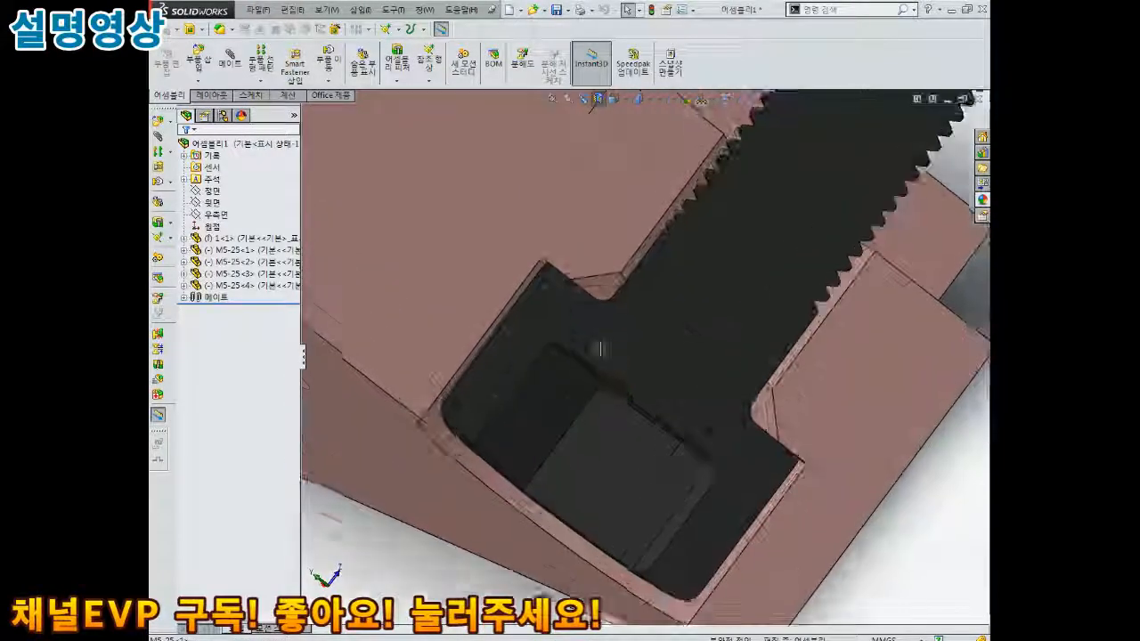
scroll(653, 326, "down", 5)
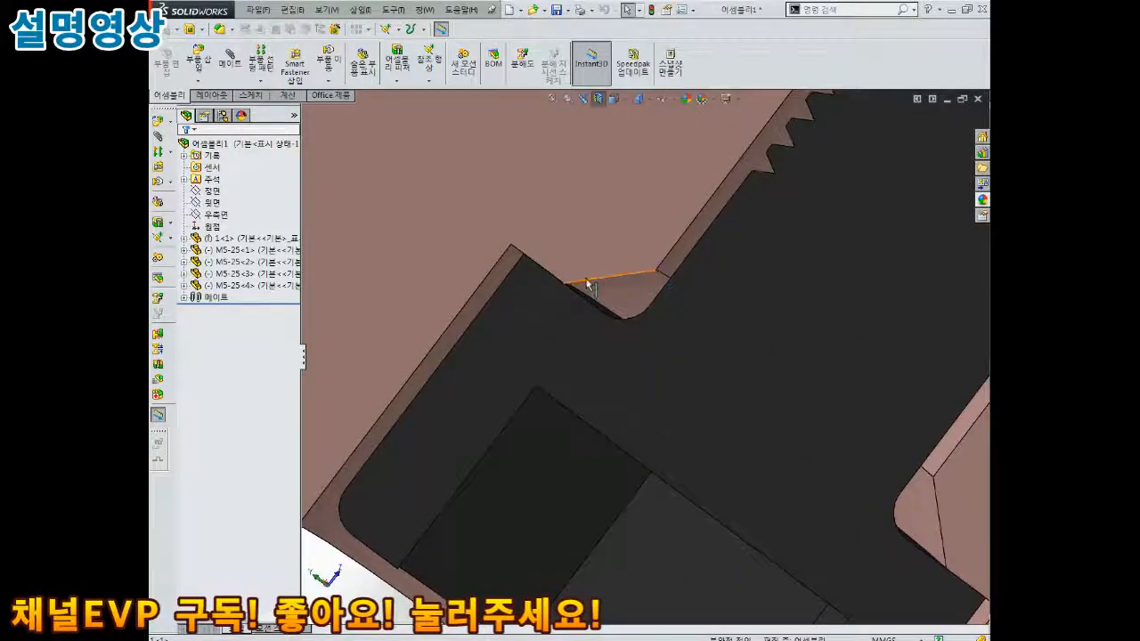
middle_click_drag(586, 283, 605, 310)
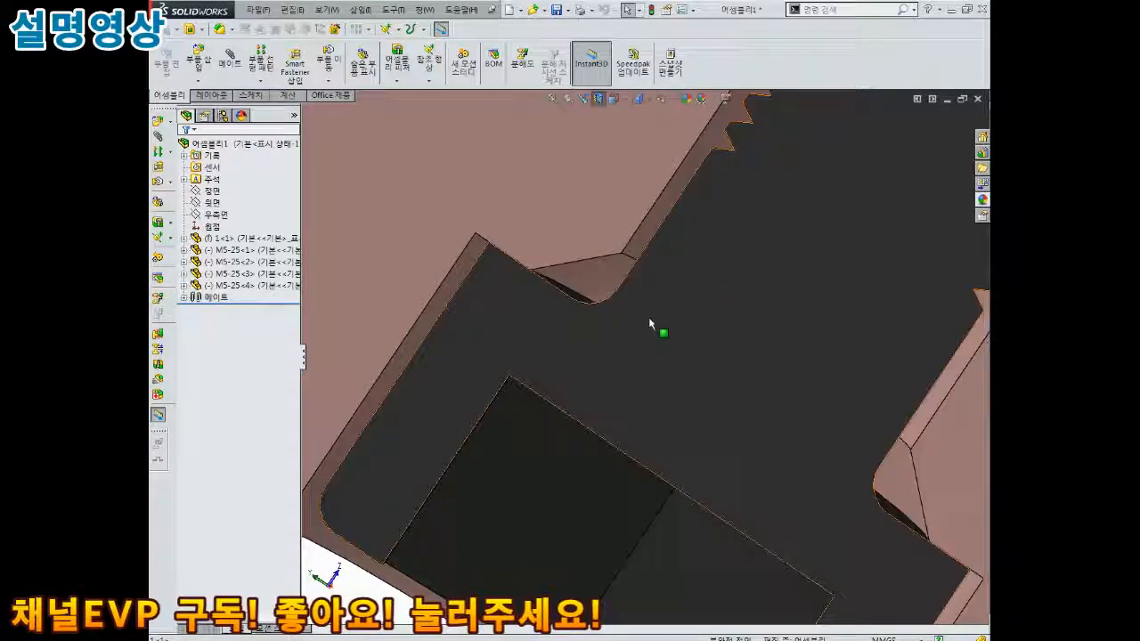
scroll(649, 318, "up", 4)
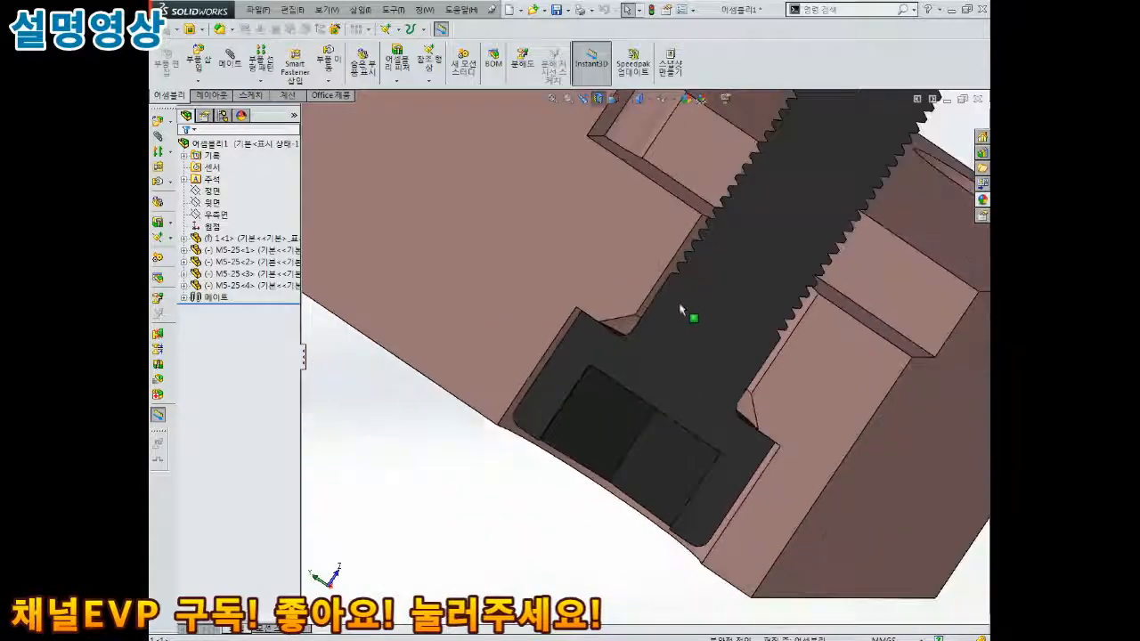
middle_click_drag(683, 338, 704, 238)
scroll(730, 231, "down", 5)
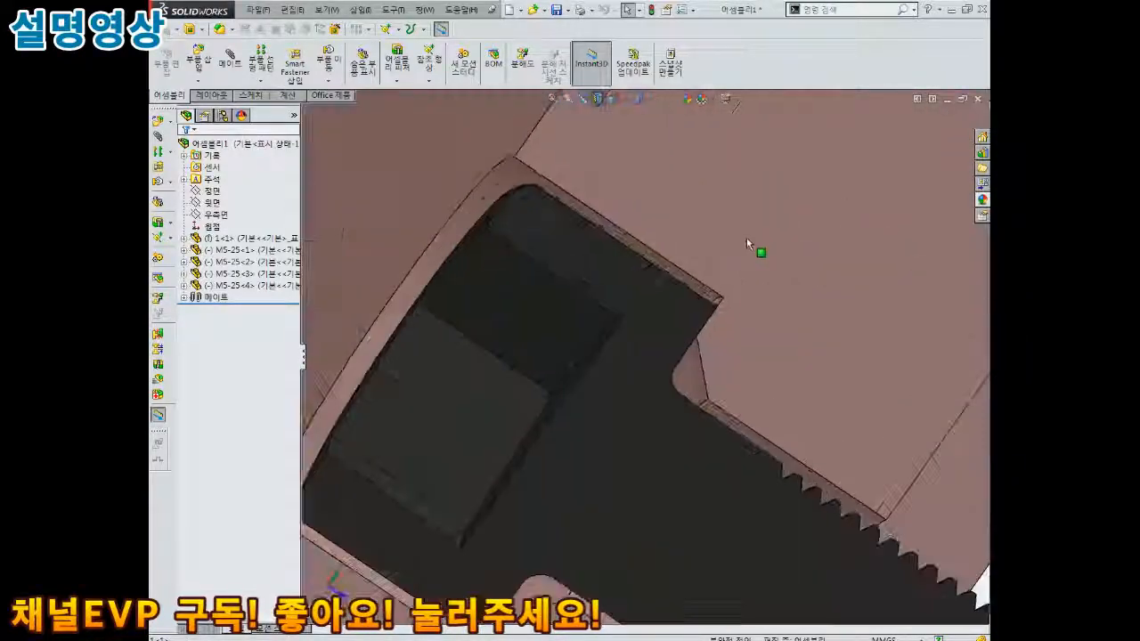
middle_click_drag(720, 297, 721, 266)
scroll(698, 355, "down", 2)
scroll(697, 360, "up", 3)
middle_click_drag(697, 382, 709, 427)
scroll(722, 346, "up", 5)
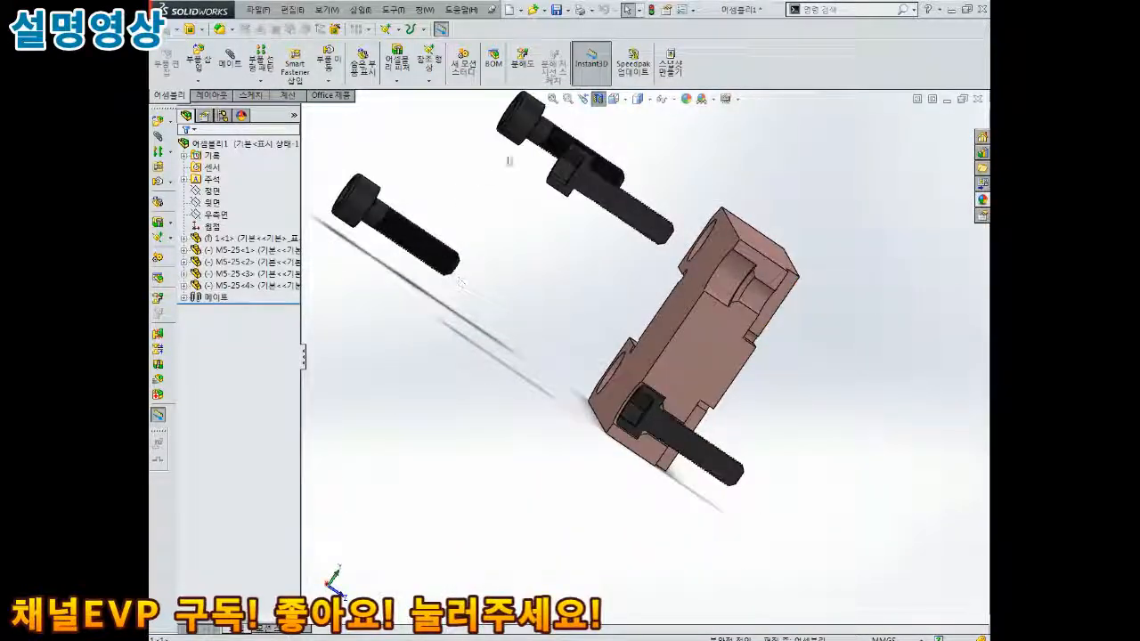
left_click(598, 100)
Mate the underside of the head of bolt M5-25<2> coincident with the floor of its counterbore in the plate.
middle_click_drag(693, 295, 601, 192)
left_click(229, 59)
scroll(503, 361, "down", 5)
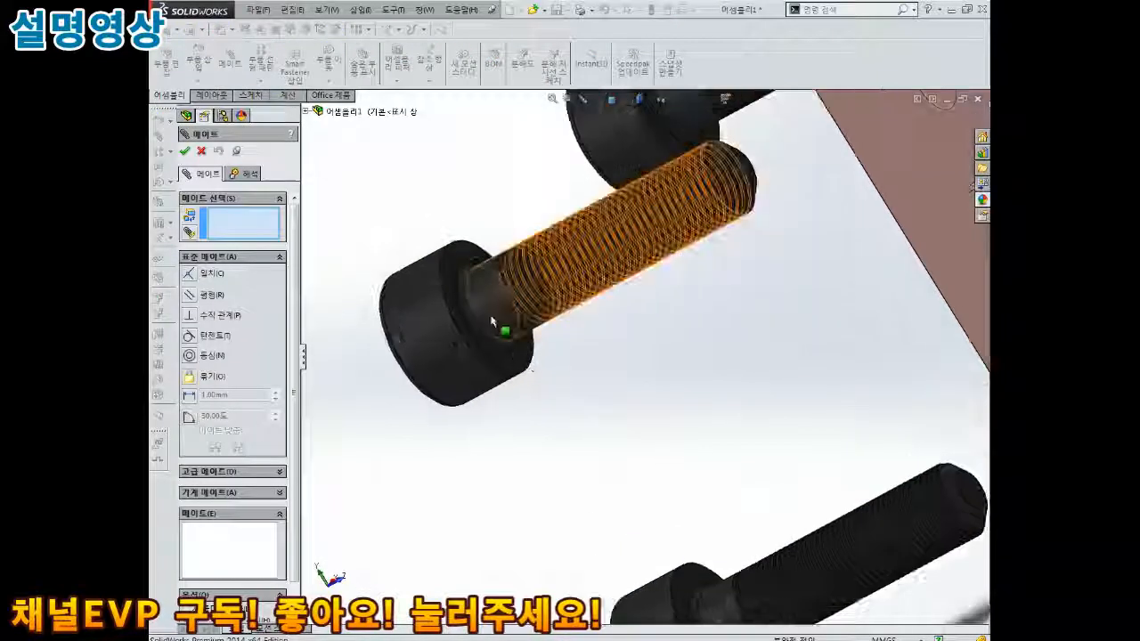
left_click(457, 263)
scroll(457, 262, "up", 6)
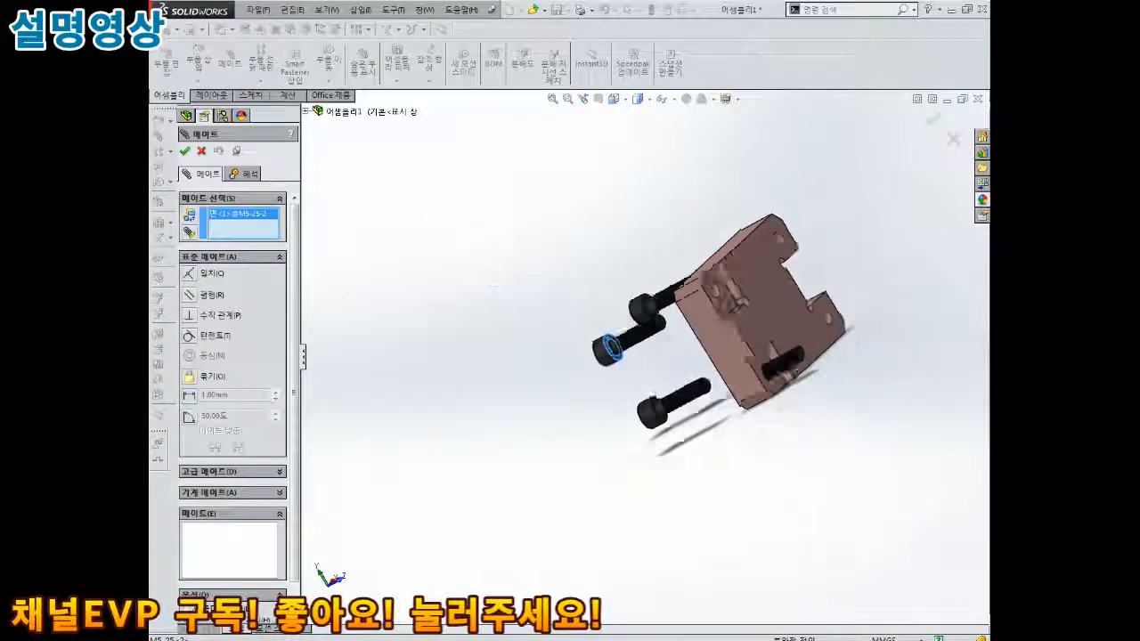
scroll(790, 267, "down", 5)
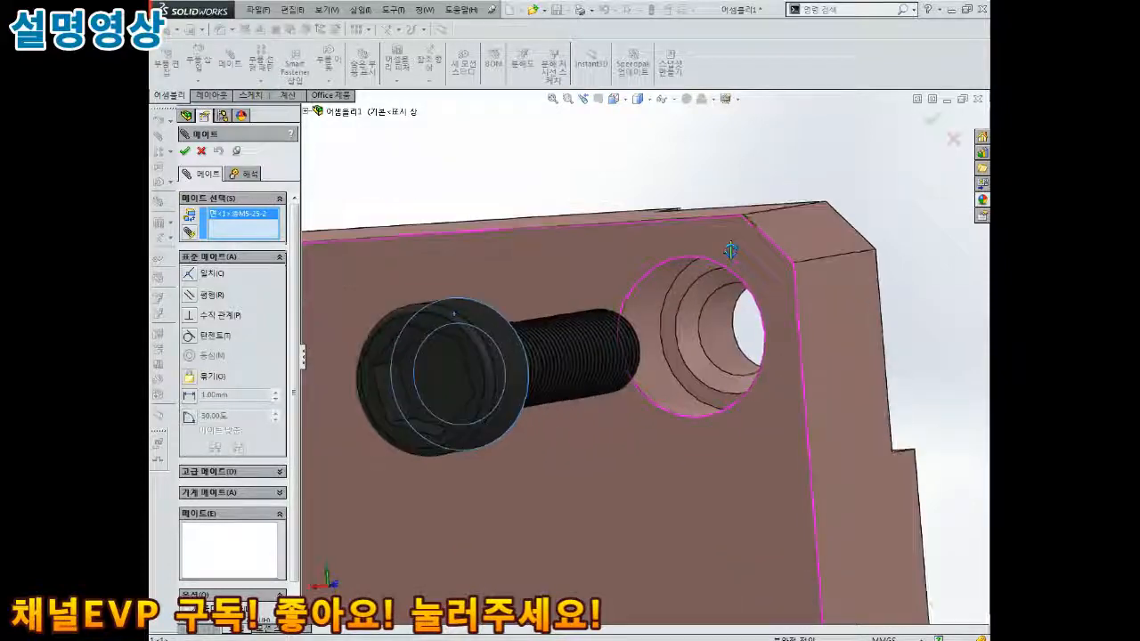
left_click(695, 277)
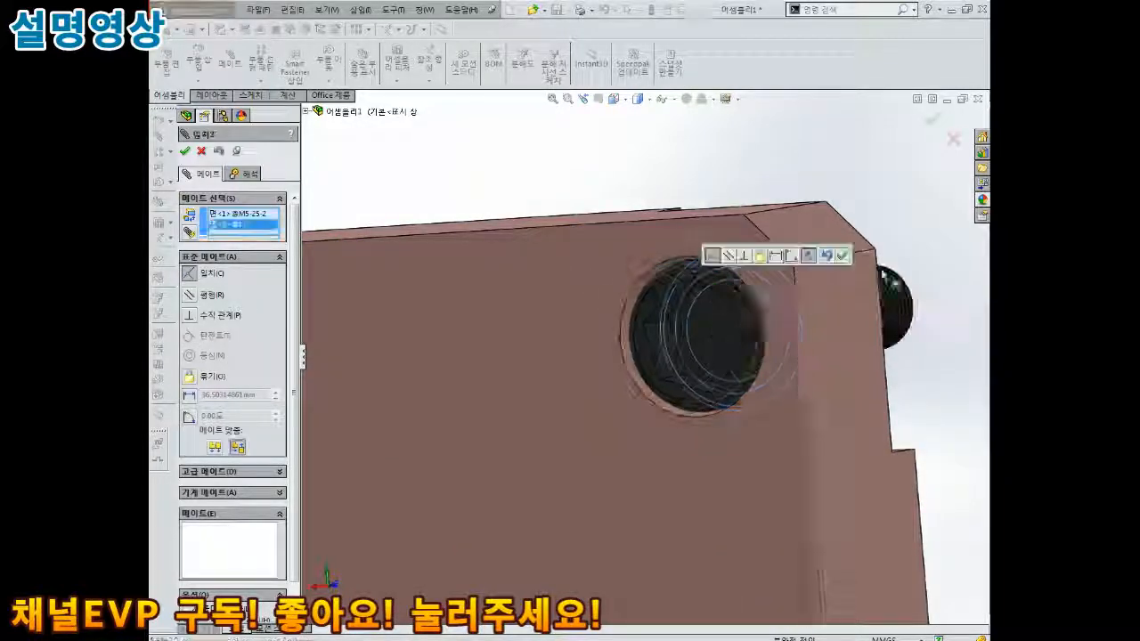
left_click(846, 256)
Mate the underside of the head of bolt M5-25<4> coincident with its counterbore floor beside the plate's open slot.
scroll(846, 260, "up", 5)
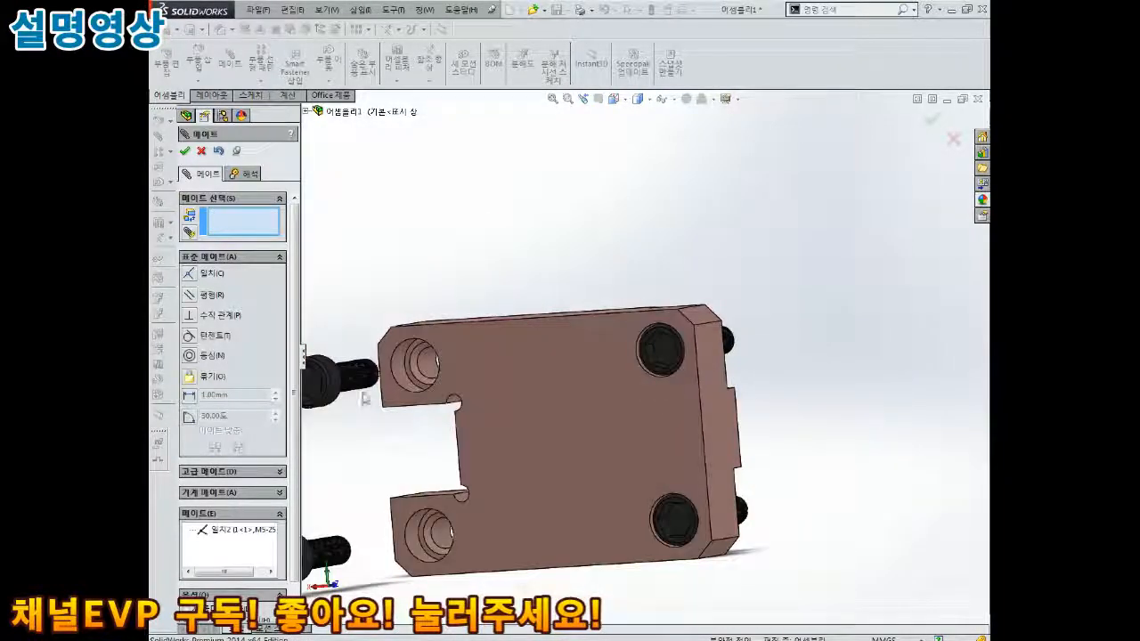
scroll(463, 345, "down", 6)
left_click(549, 347)
scroll(552, 348, "up", 5)
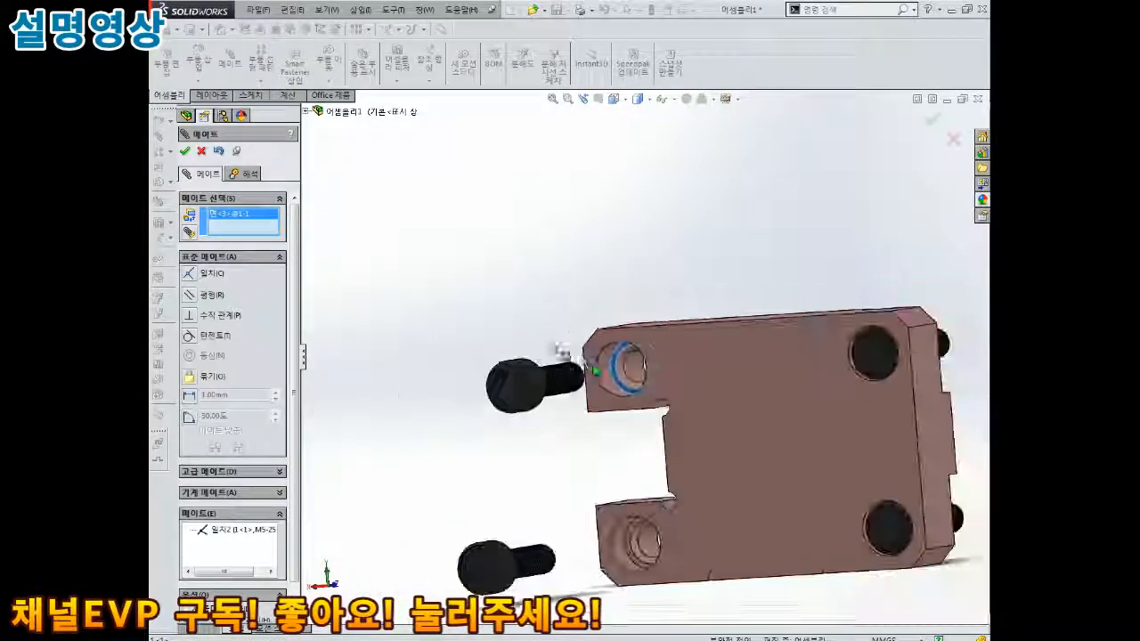
middle_click_drag(555, 351, 471, 394)
scroll(632, 345, "down", 6)
scroll(634, 356, "down", 3)
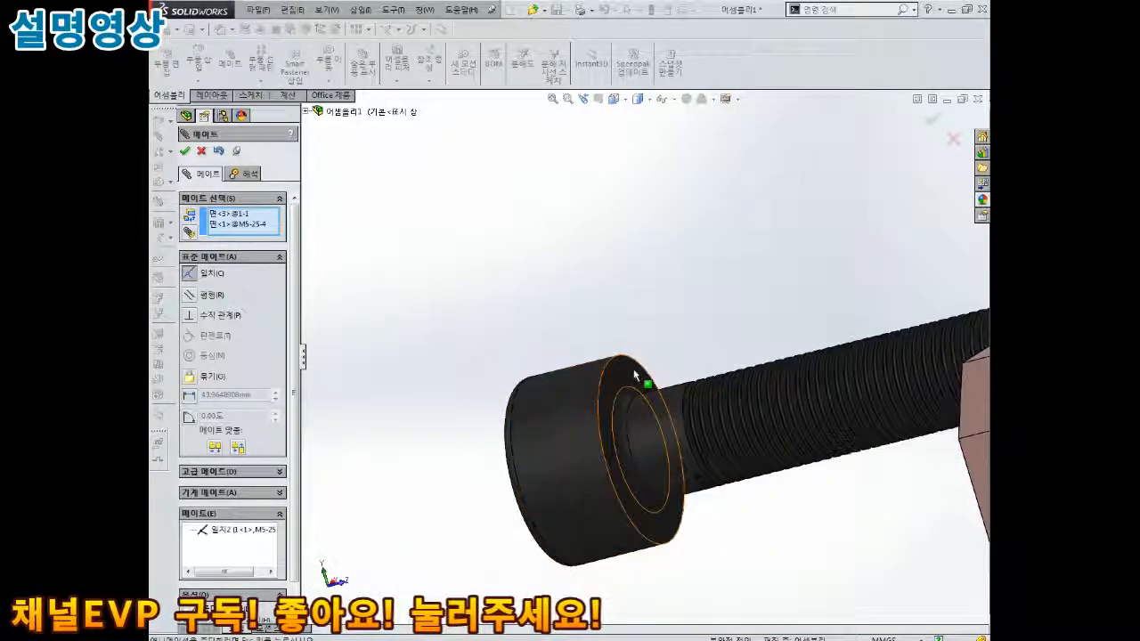
scroll(634, 375, "up", 8)
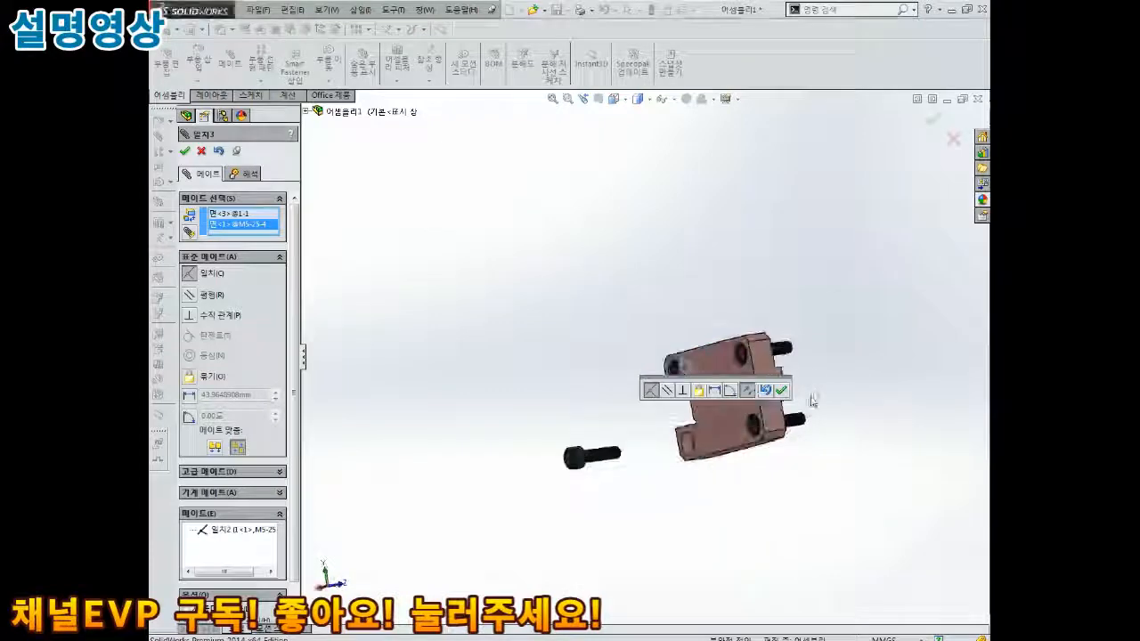
left_click(780, 390)
Mate the underside of the head of bolt M5-25<3> coincident with the last open counterbore's floor and finish mating.
scroll(721, 398, "down", 8)
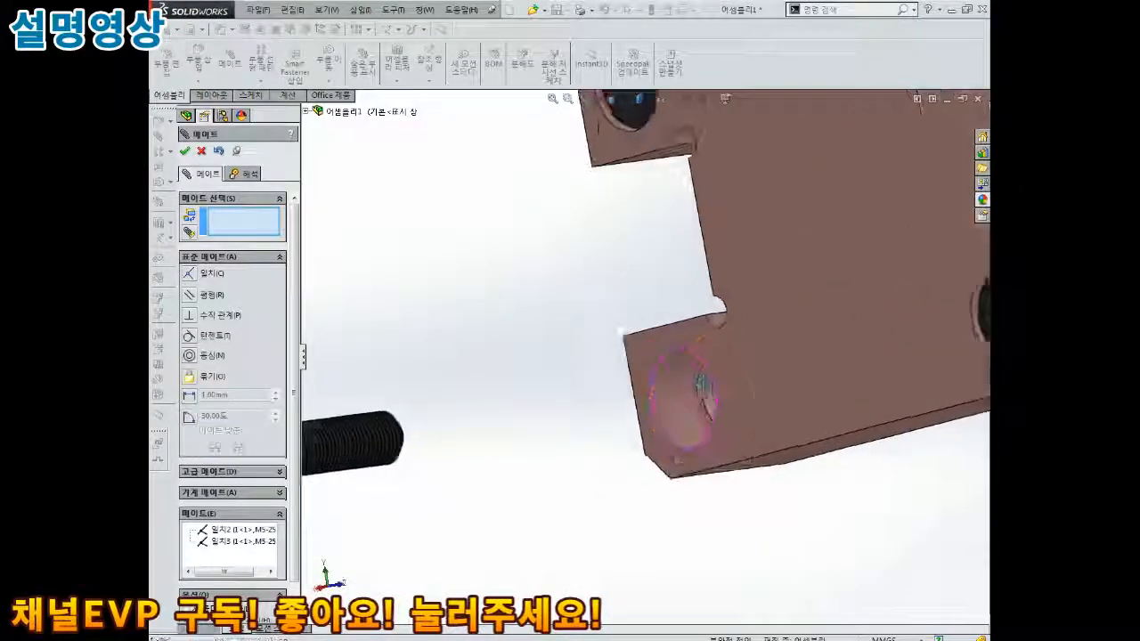
scroll(721, 398, "down", 1)
left_click(663, 338)
scroll(672, 347, "up", 6)
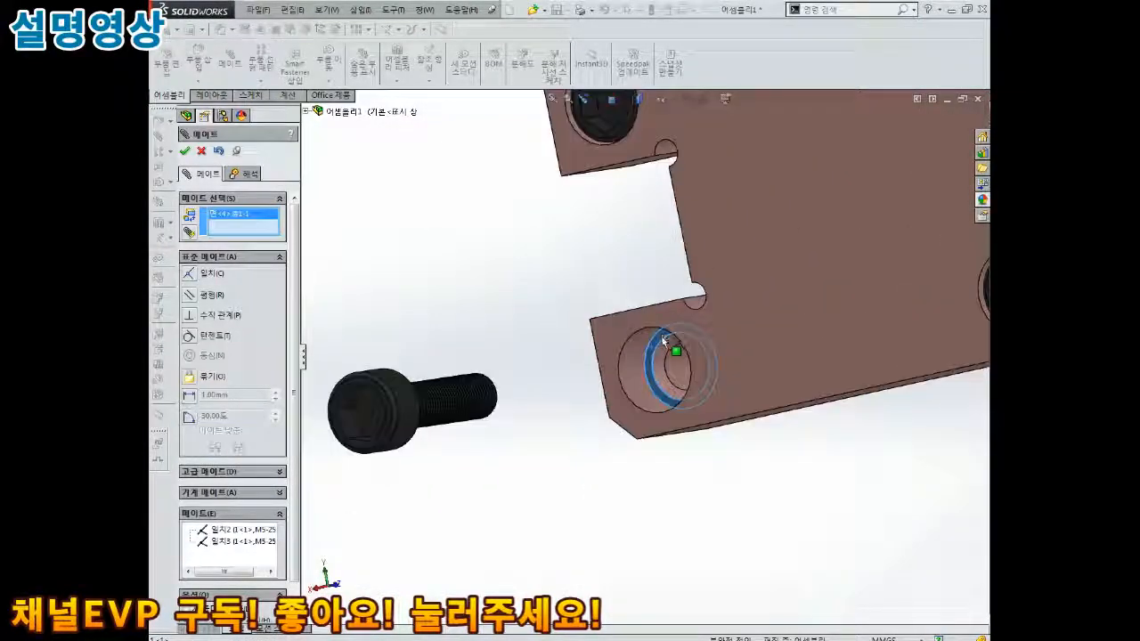
scroll(588, 376, "down", 6)
scroll(588, 369, "down", 2)
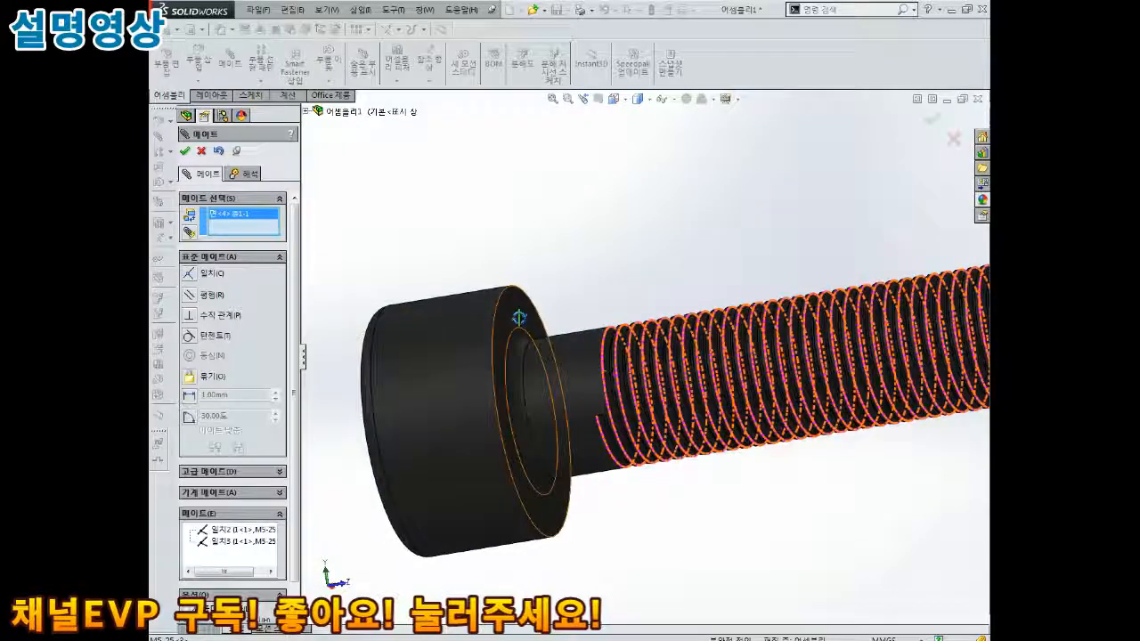
left_click(516, 315)
scroll(655, 394, "up", 5)
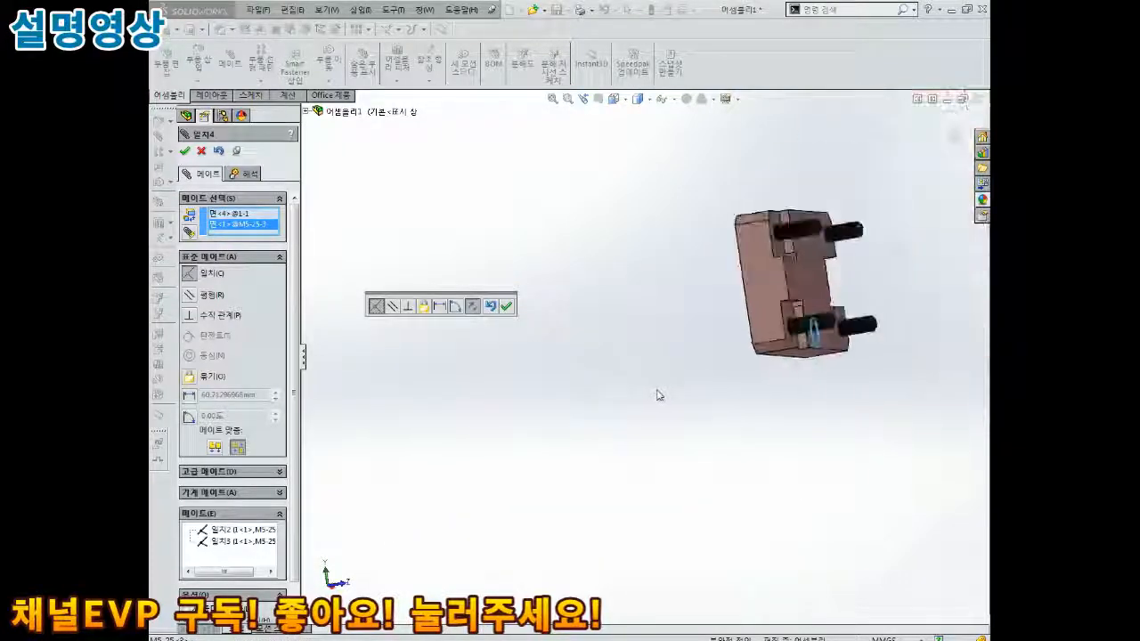
middle_click_drag(657, 394, 811, 310)
left_click(506, 306)
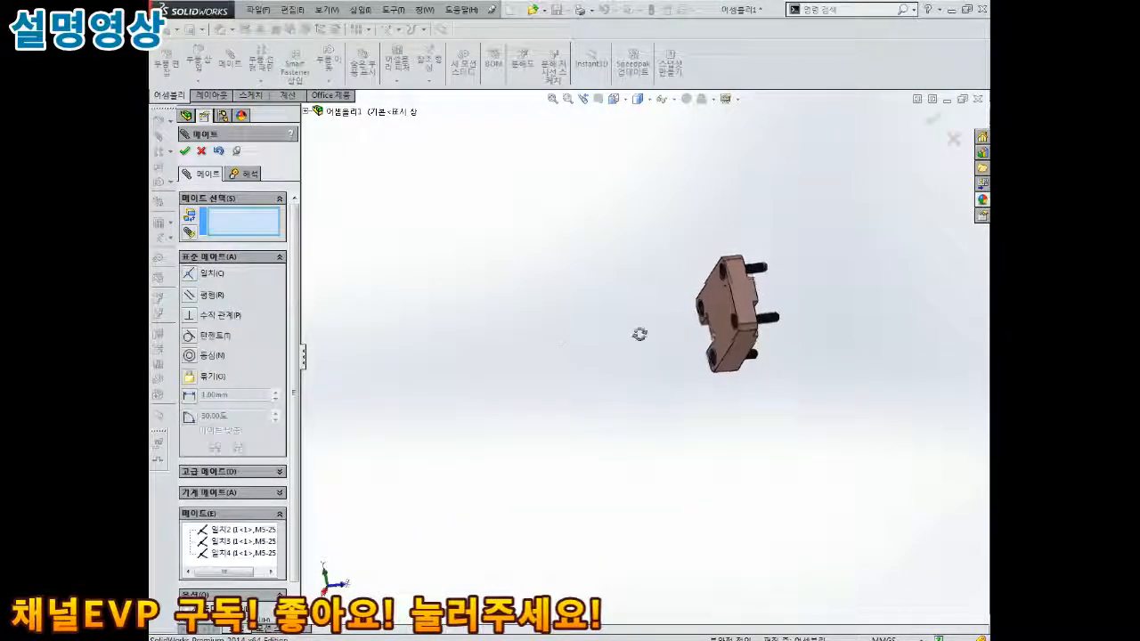
middle_click_drag(639, 333, 811, 312)
middle_click_drag(751, 244, 712, 254)
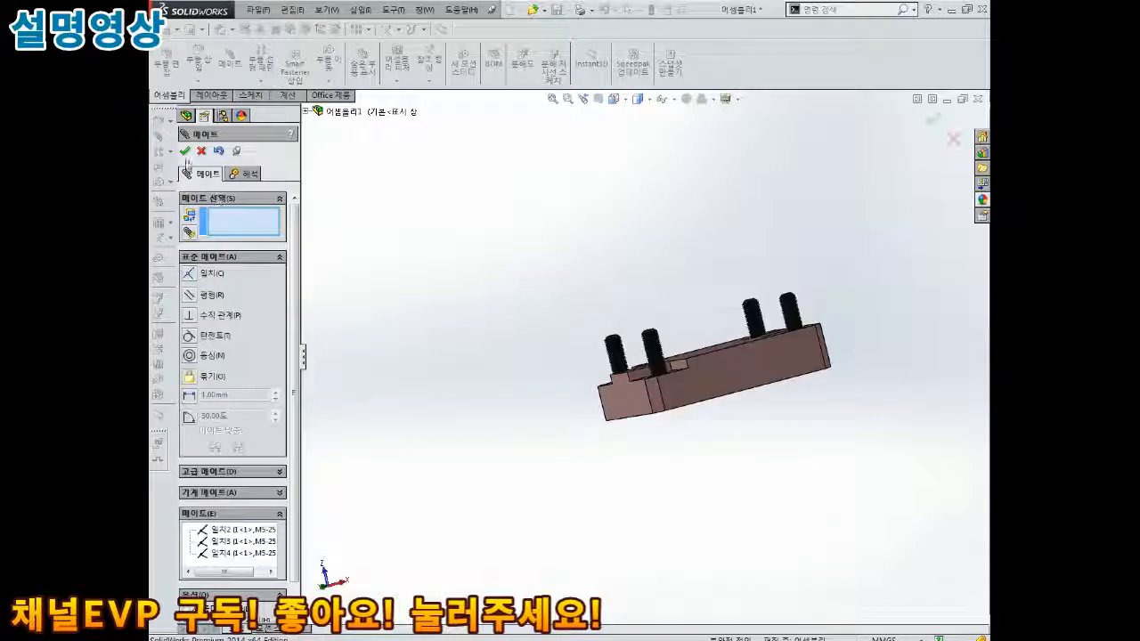
left_click(929, 118)
Orient the assembly with the bolt threads pointing up and save it under the name 1.
middle_click_drag(868, 219, 827, 361)
scroll(750, 357, "down", 3)
middle_click_drag(750, 374, 719, 328)
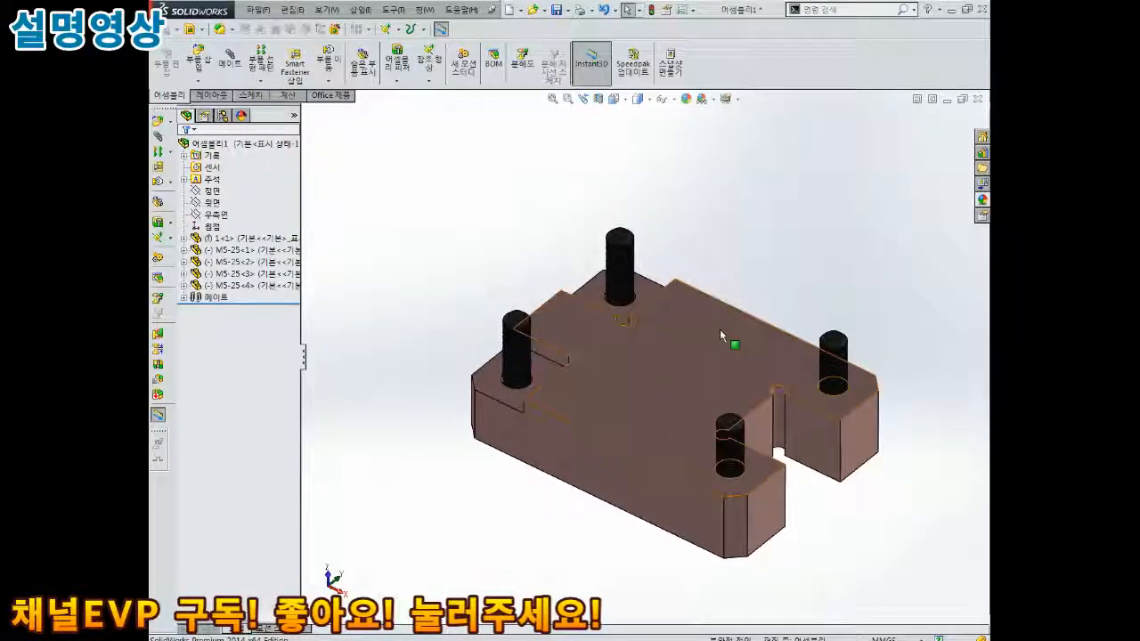
key("ctrl+s")
type("1")
key("Return")
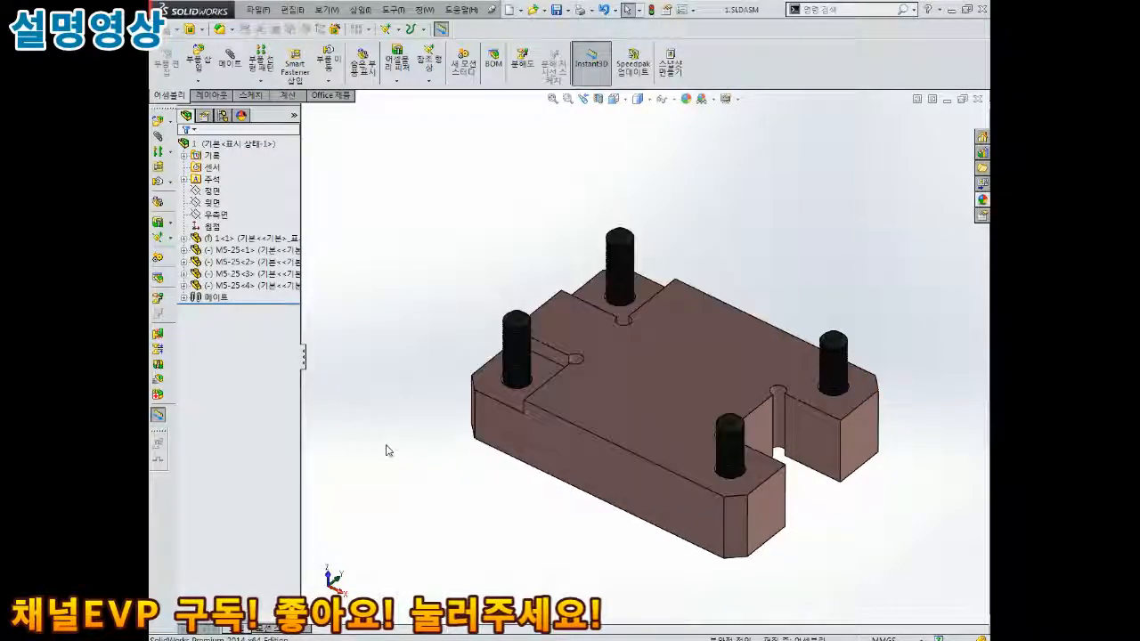